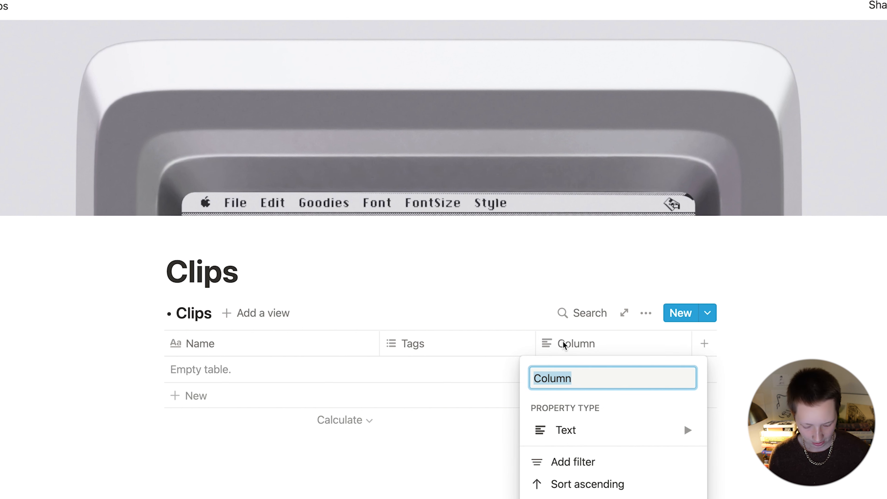
# Step: Rename the new column to Type, make it a Select property, and add a blank row
pyautogui.write('Type')
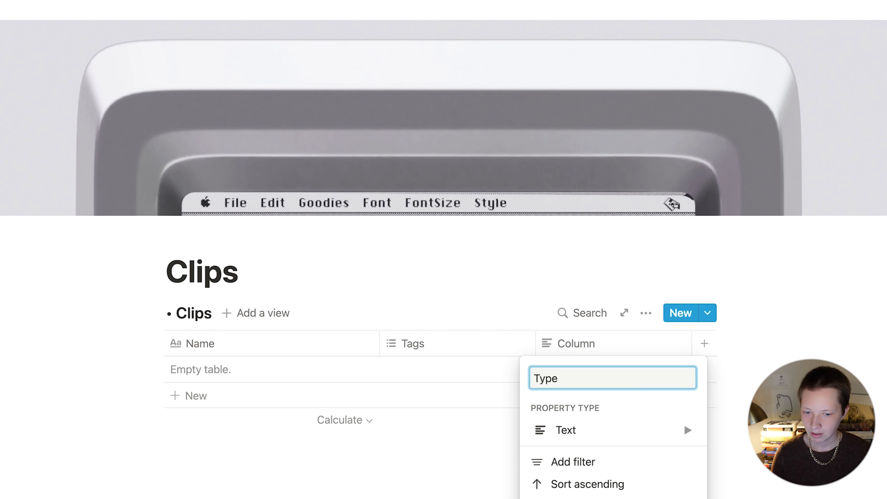
pyautogui.moveTo(634, 429)
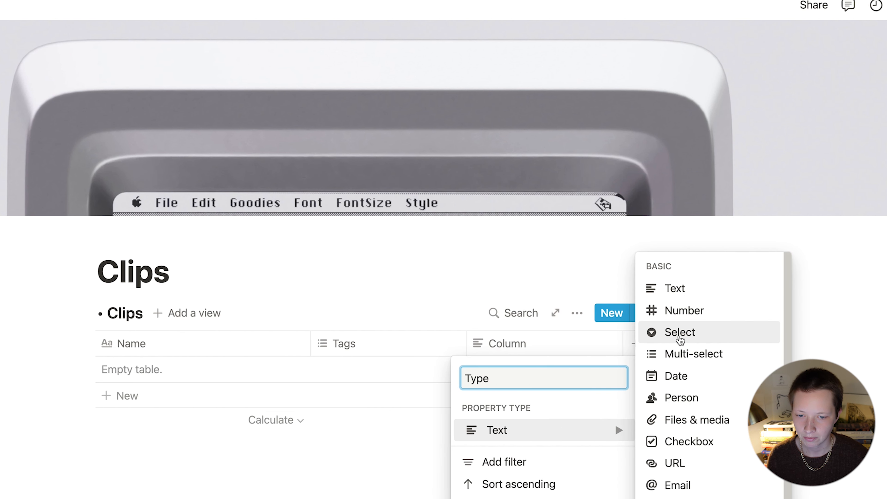
pyautogui.click(680, 336)
pyautogui.click(434, 383)
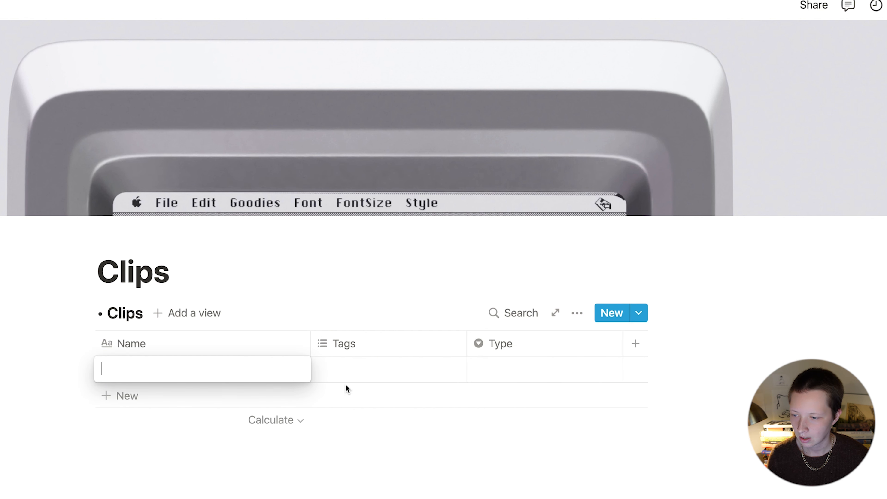
pyautogui.press('Escape')
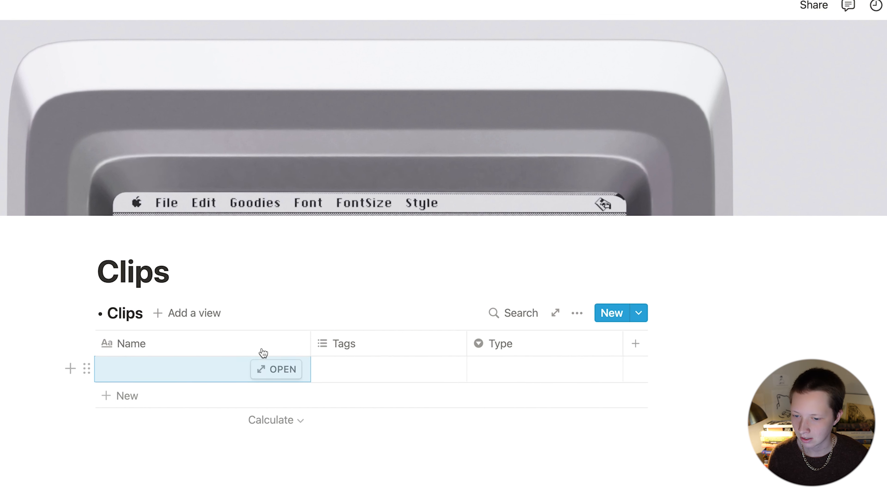
# Step: Create the Type options Article, Tweet, Resource, Video and Tool
pyautogui.click(471, 365)
pyautogui.write('Article')
pyautogui.press('Return')
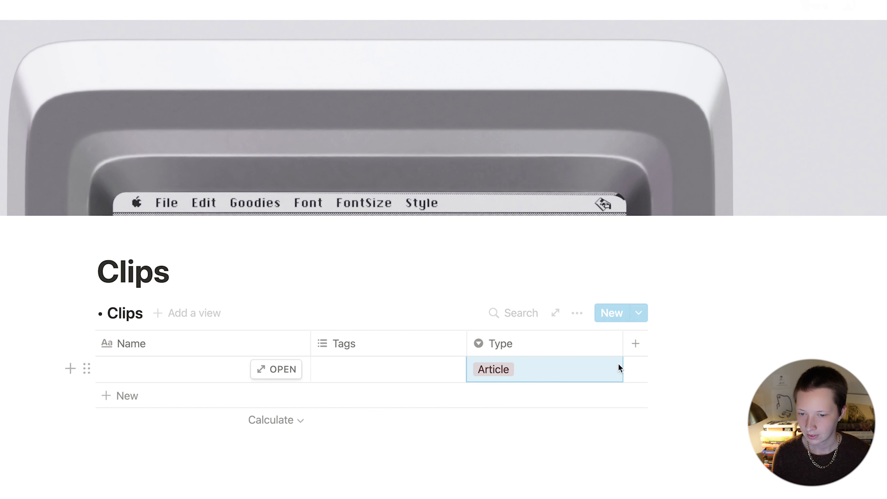
pyautogui.click(578, 378)
pyautogui.write('Tweet')
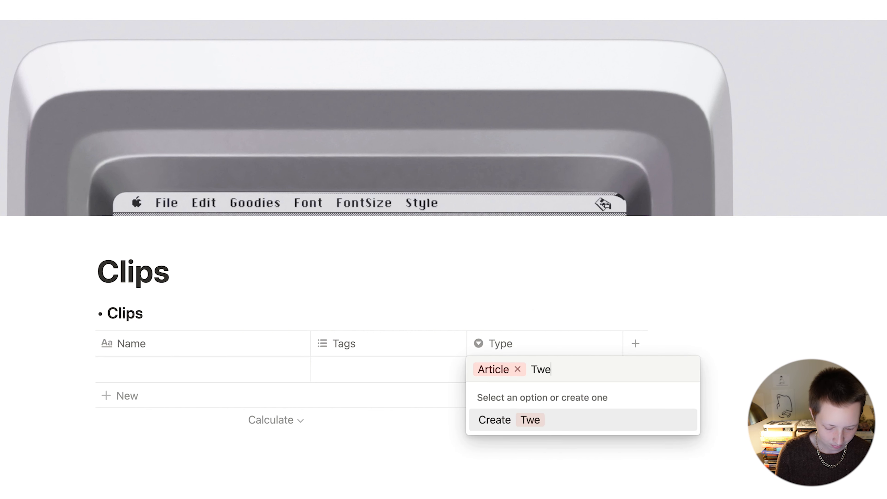
pyautogui.press('Return')
pyautogui.write('Resource')
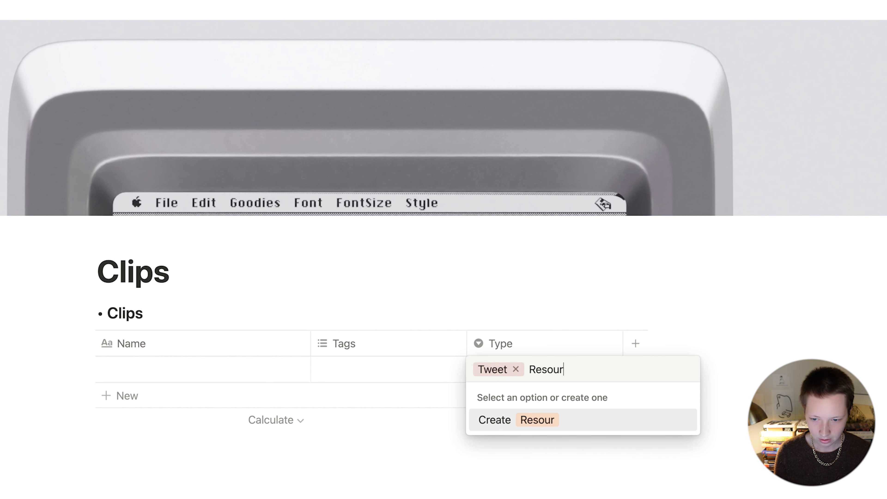
pyautogui.press('Return')
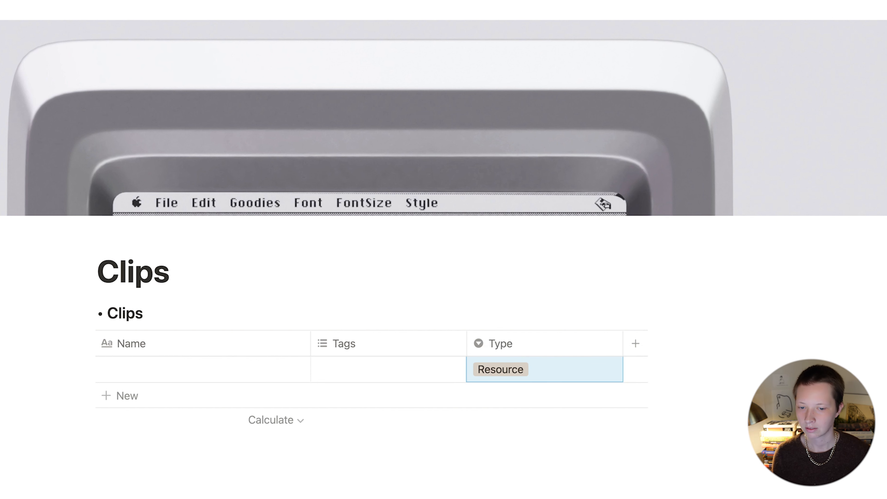
pyautogui.click(536, 367)
pyautogui.write('Video')
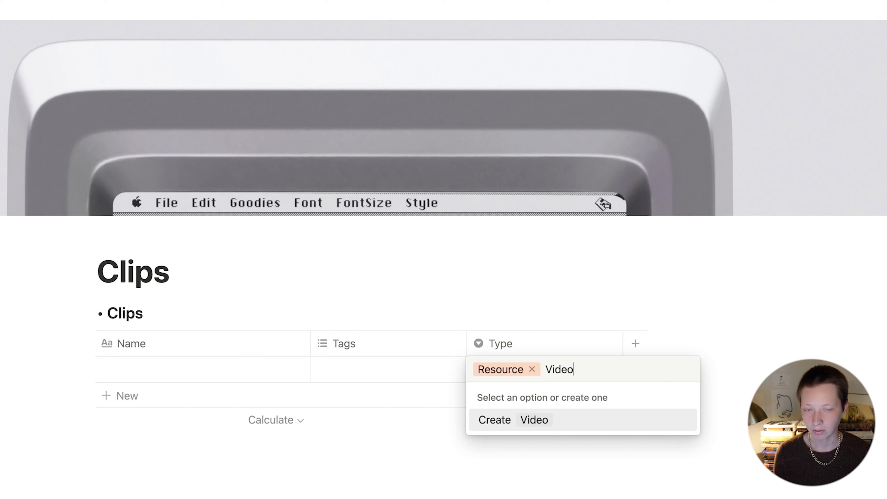
pyautogui.press('Return')
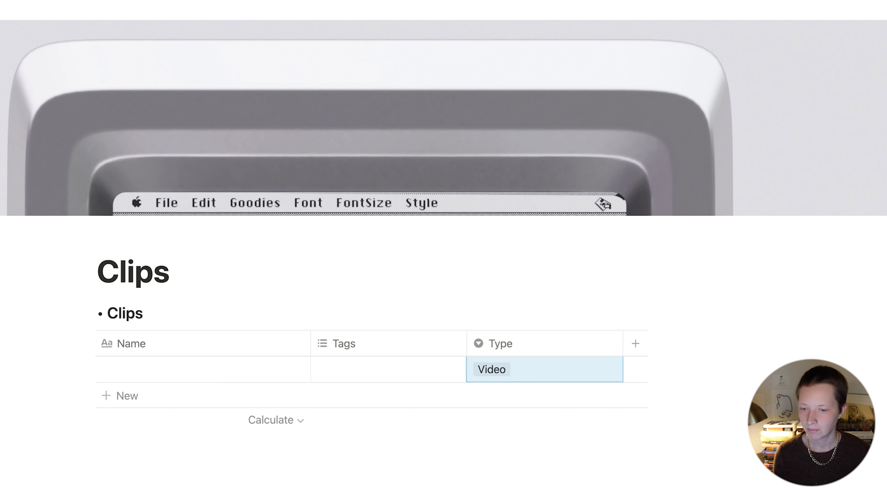
pyautogui.click(537, 370)
pyautogui.write('Tool')
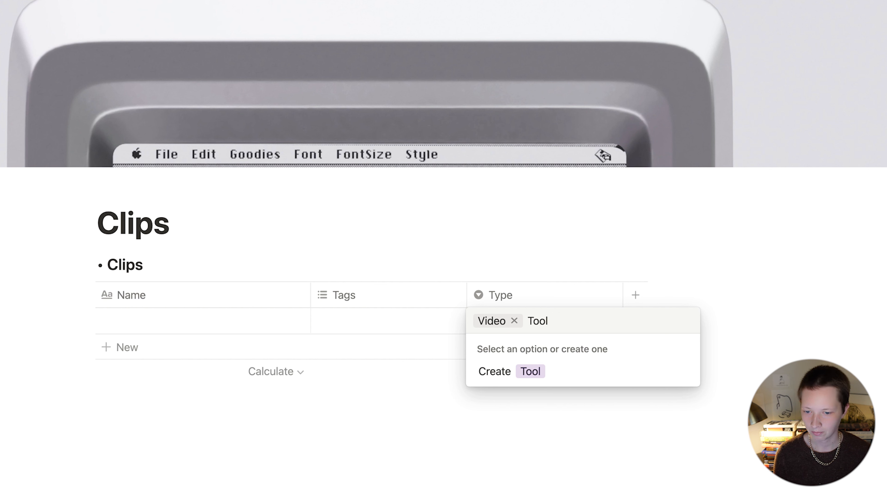
pyautogui.press('Return')
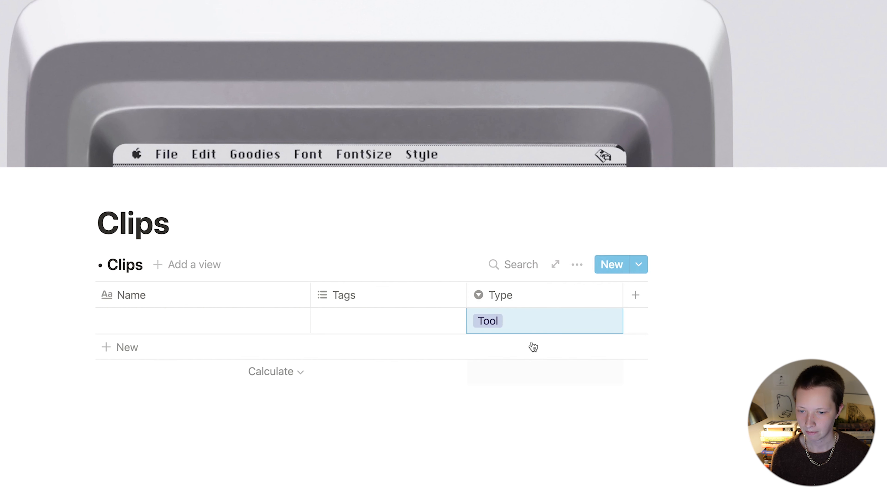
# Step: Colour the Tweet option blue, Resource yellow and Video green
pyautogui.click(513, 328)
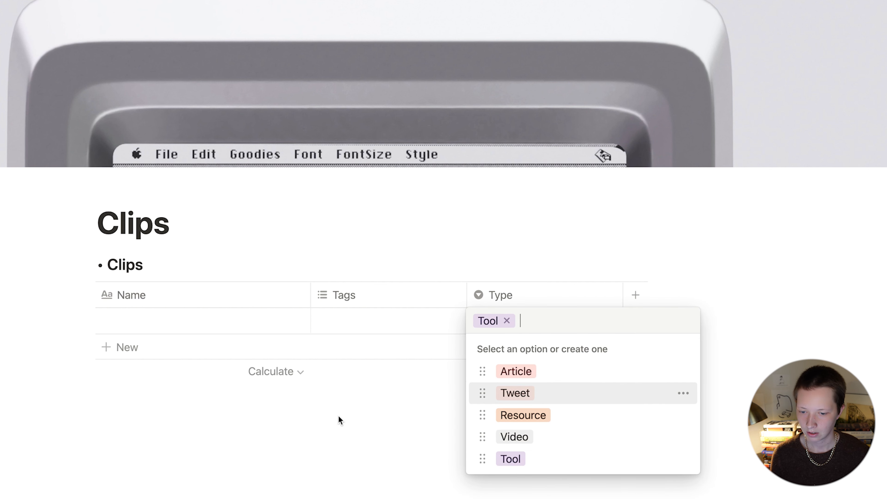
pyautogui.click(683, 393)
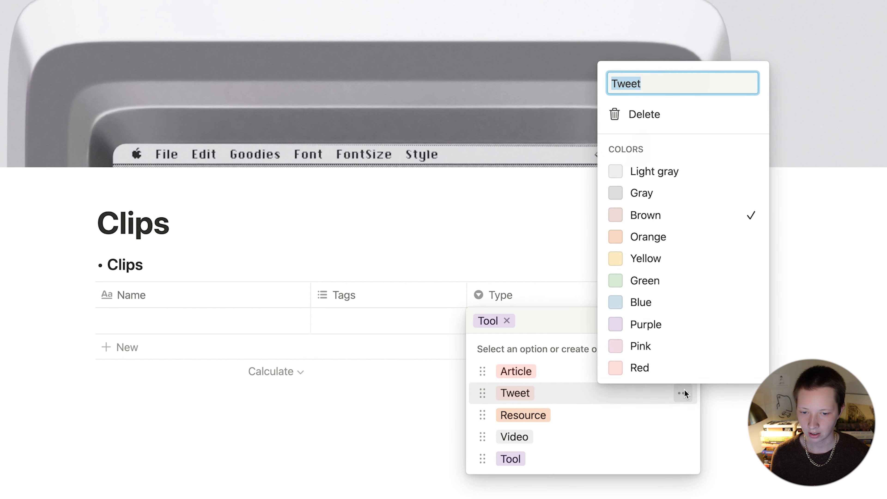
pyautogui.click(626, 303)
pyautogui.click(571, 355)
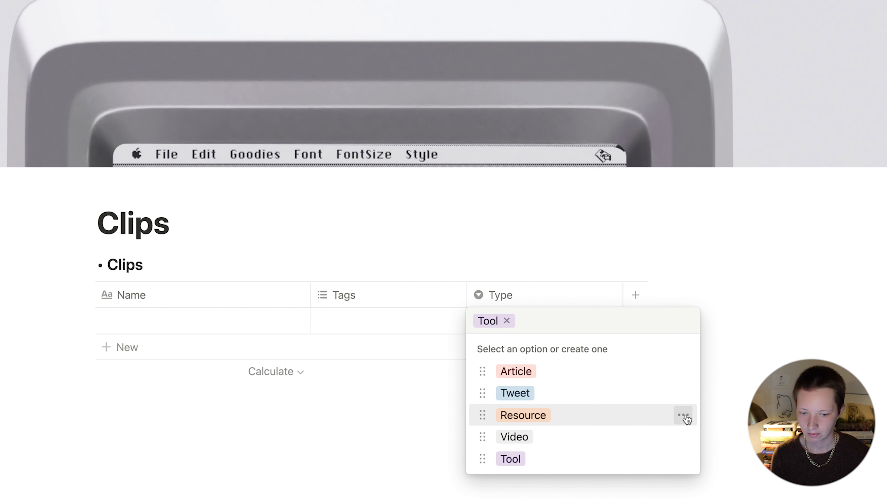
pyautogui.click(684, 415)
pyautogui.click(644, 282)
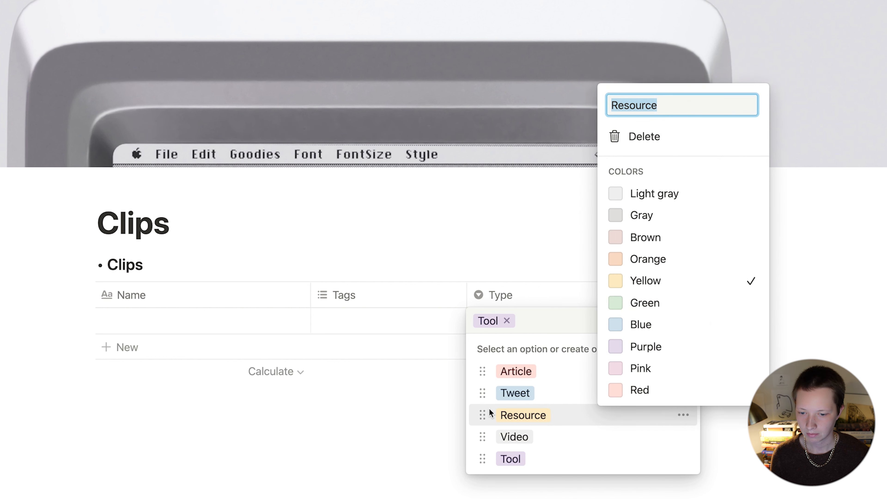
pyautogui.click(488, 409)
pyautogui.click(683, 437)
pyautogui.click(666, 323)
pyautogui.click(369, 432)
pyautogui.click(733, 277)
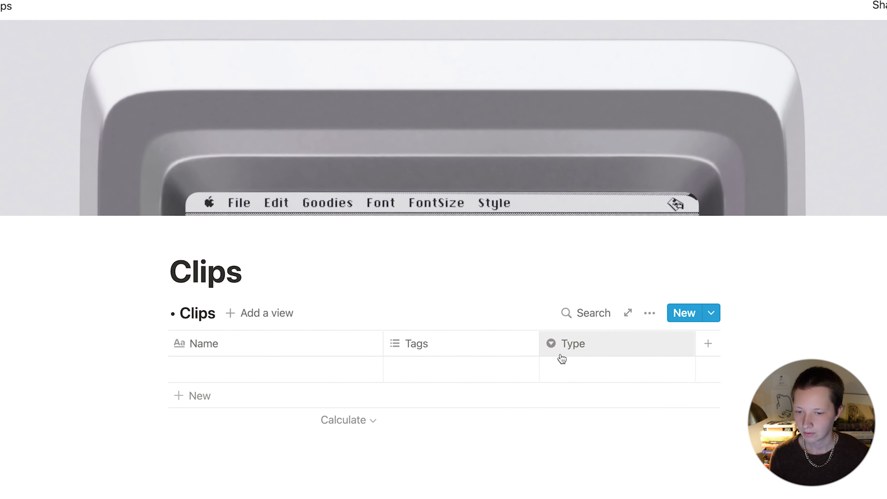
# Step: Hide the Type and Tags columns from the Clips table
pyautogui.click(561, 354)
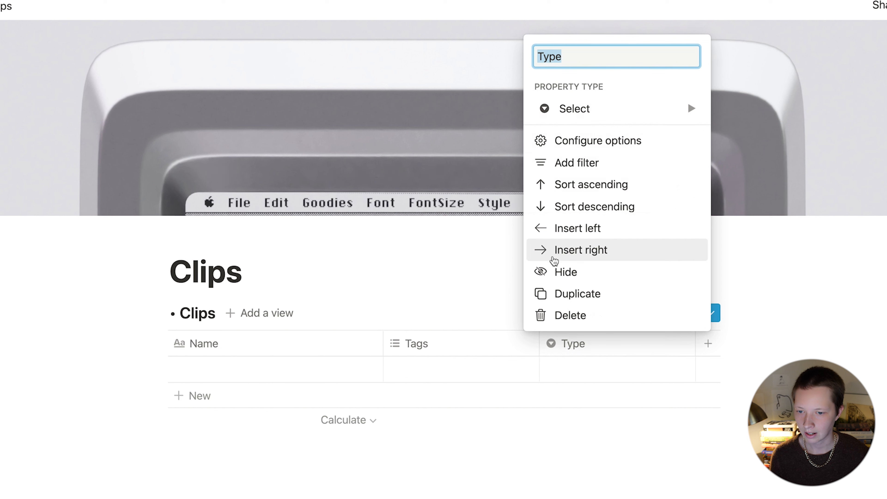
pyautogui.click(561, 271)
pyautogui.click(458, 337)
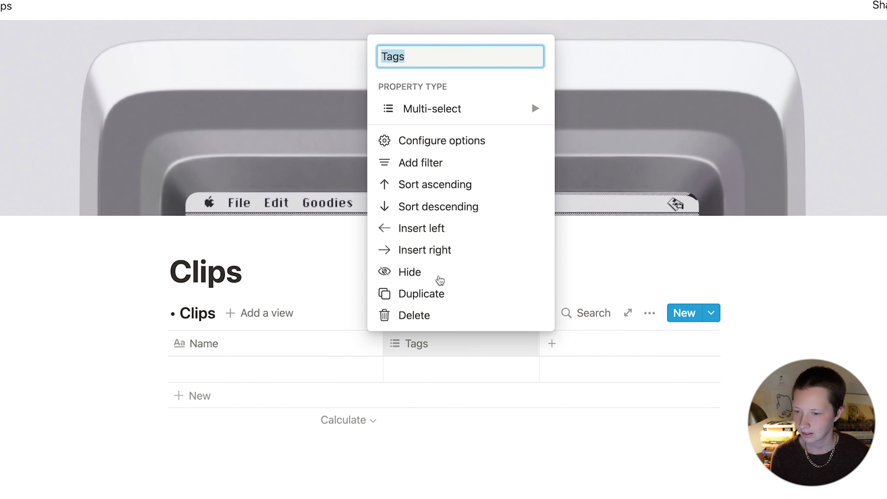
pyautogui.click(438, 273)
# Step: Add an Archive checkbox property and hide its column
pyautogui.click(410, 346)
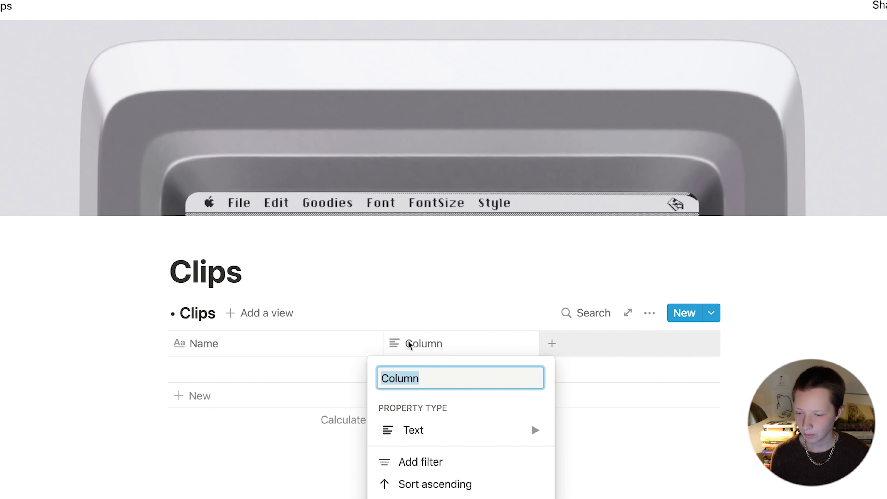
pyautogui.write('Archive')
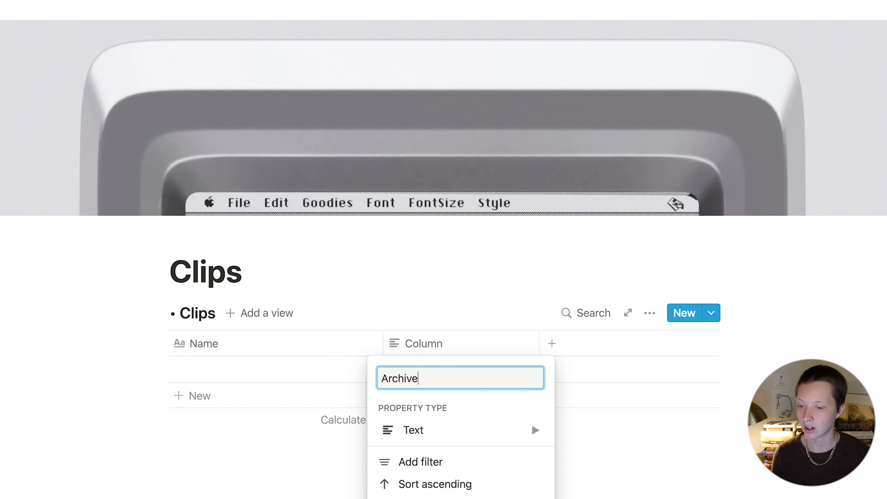
pyautogui.click(461, 427)
pyautogui.click(608, 439)
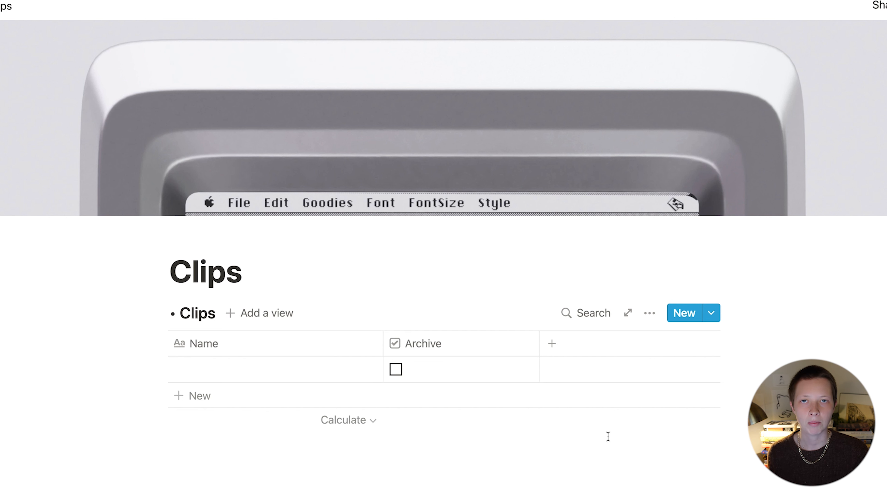
pyautogui.scroll(-4, 410, 345)
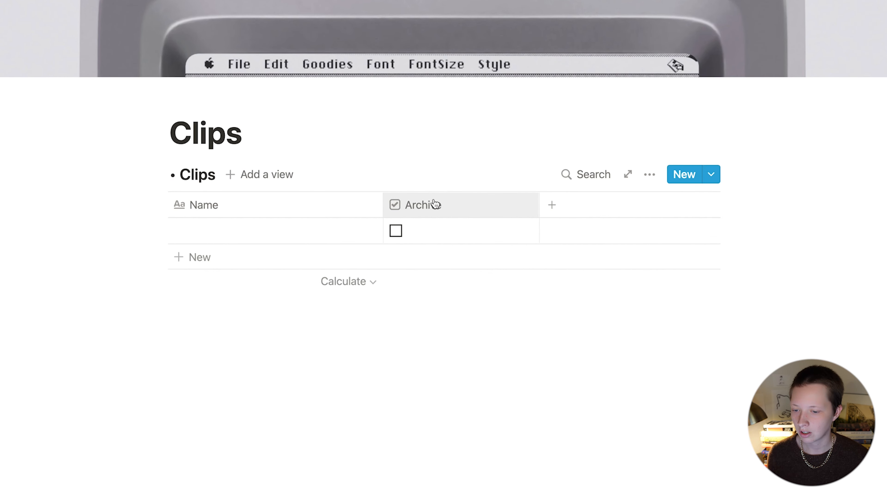
pyautogui.click(474, 207)
pyautogui.click(412, 432)
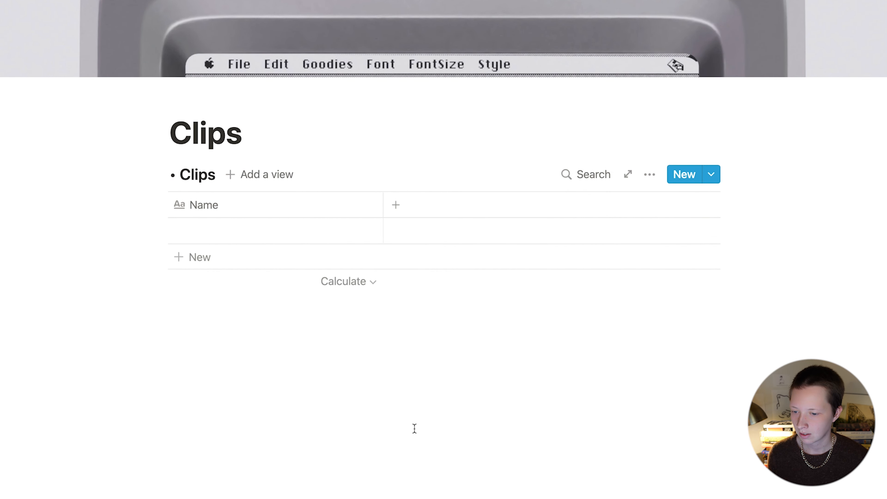
pyautogui.scroll(4, 404, 309)
# Step: Add a Favorite checkbox property and hide its column
pyautogui.click(400, 344)
pyautogui.write('Favorite')
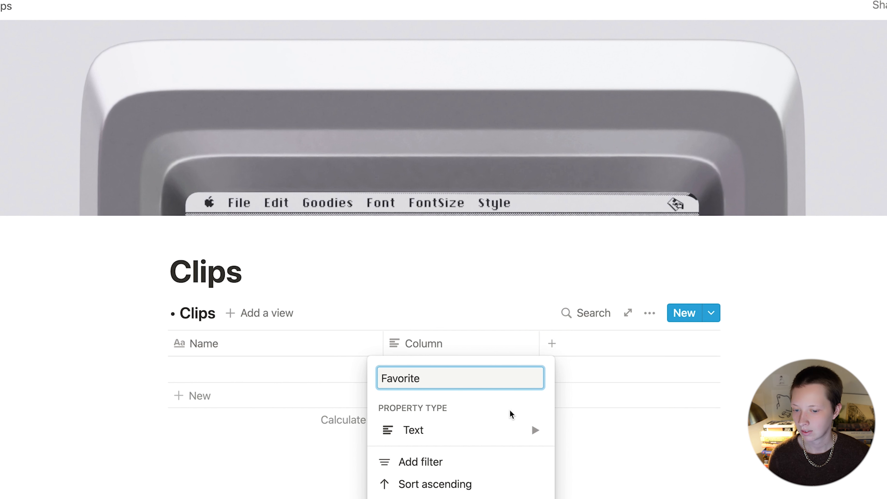
pyautogui.moveTo(502, 430)
pyautogui.click(596, 441)
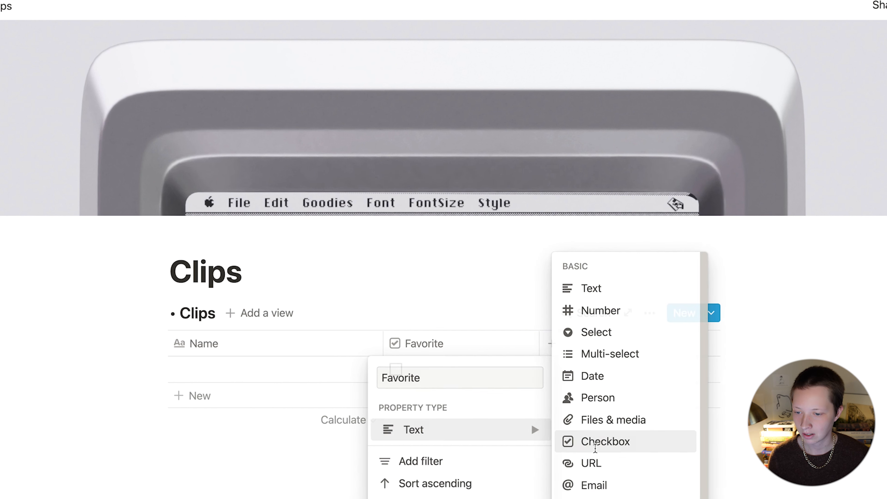
pyautogui.scroll(-4, 461, 368)
pyautogui.click(406, 207)
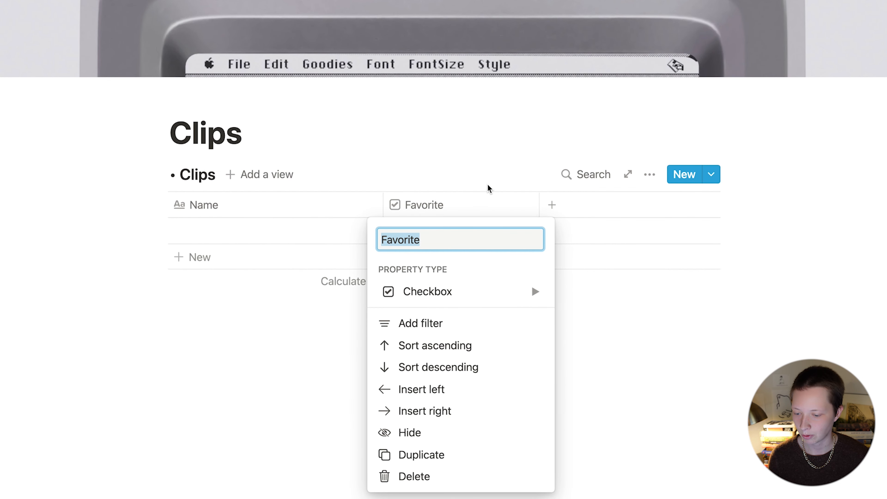
pyautogui.click(476, 440)
pyautogui.scroll(4, 473, 403)
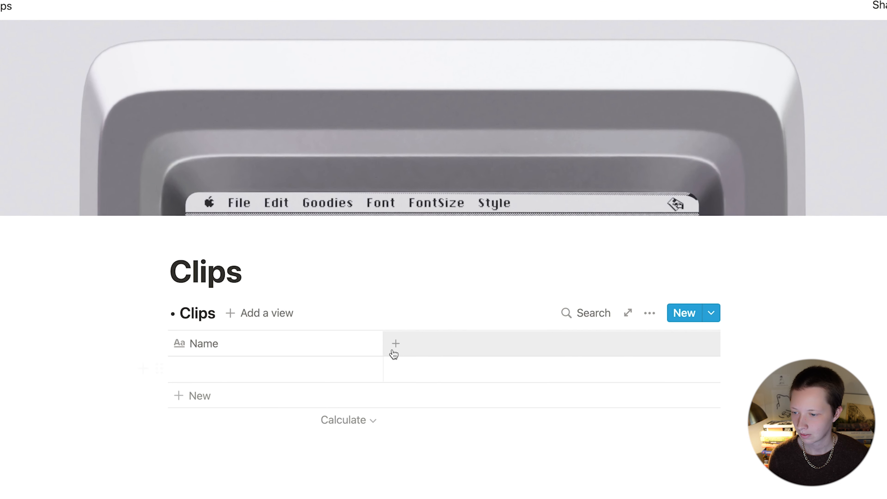
# Step: Add a Url property of type URL and hide its column
pyautogui.click(420, 353)
pyautogui.write('Url')
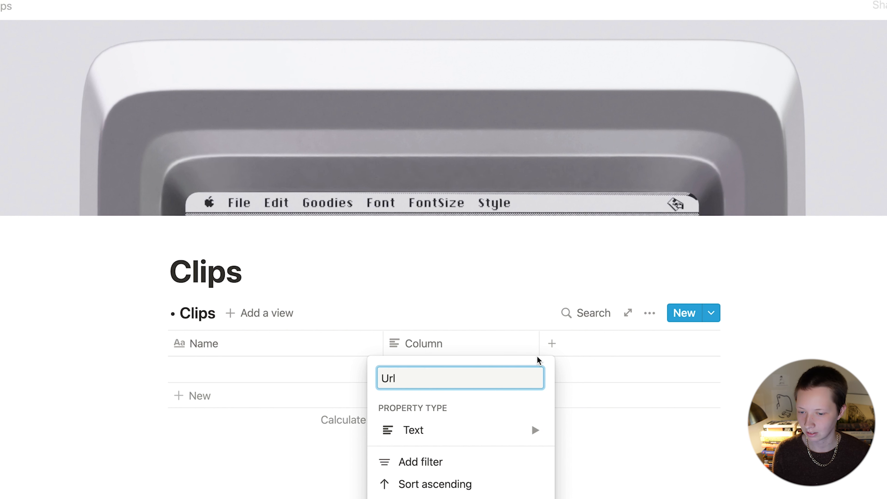
pyautogui.moveTo(478, 436)
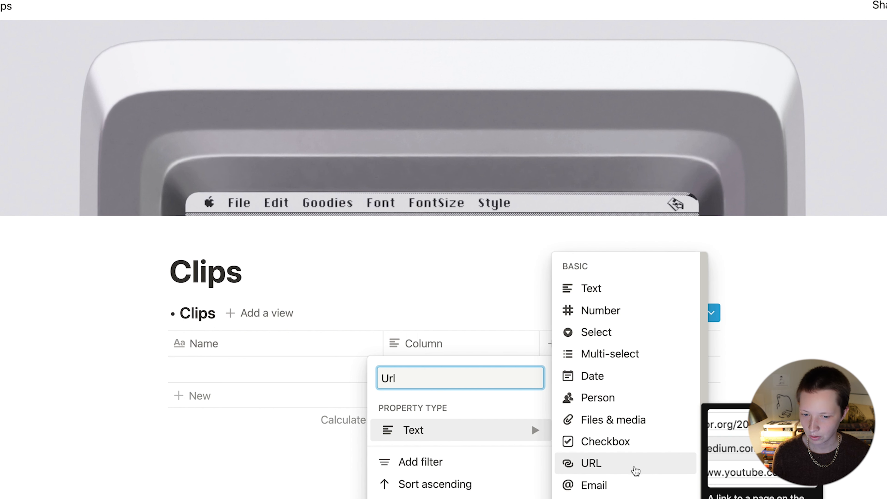
pyautogui.click(644, 470)
pyautogui.scroll(-5, 440, 314)
pyautogui.click(439, 197)
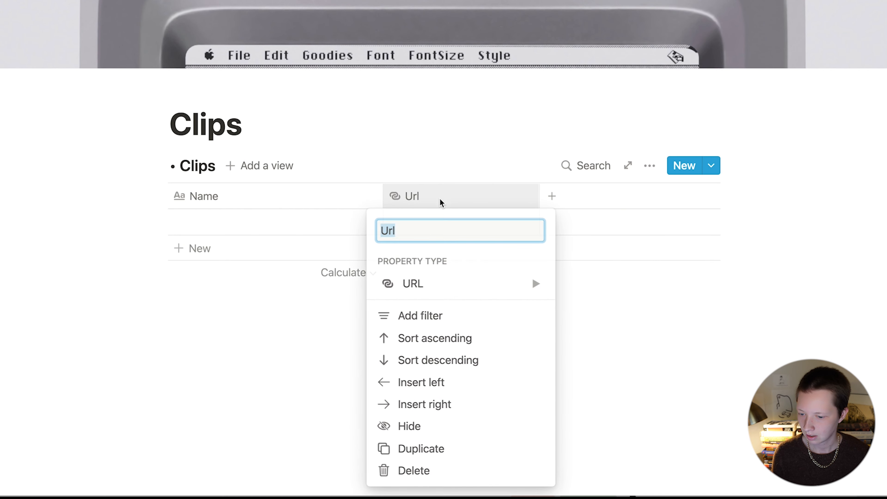
pyautogui.click(409, 424)
pyautogui.scroll(4, 519, 180)
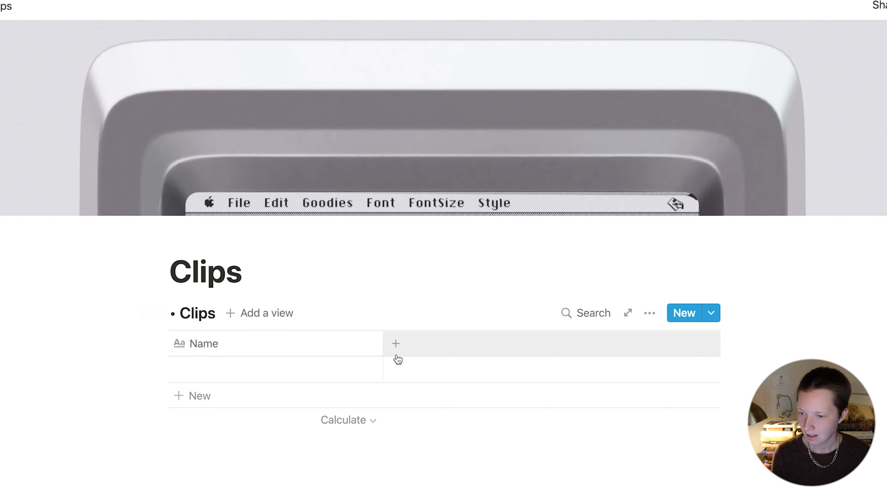
# Step: Add an Image property of type Files & media and hide its column
pyautogui.click(426, 344)
pyautogui.write('Image')
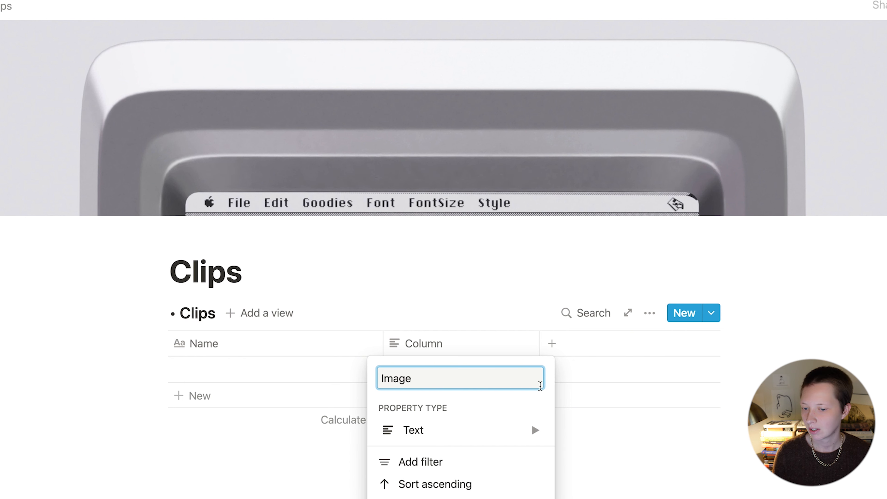
pyautogui.moveTo(511, 434)
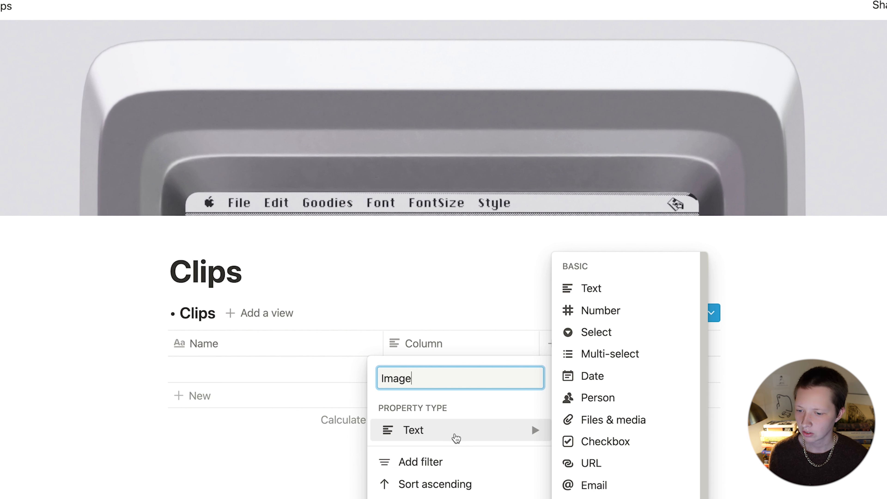
pyautogui.click(659, 422)
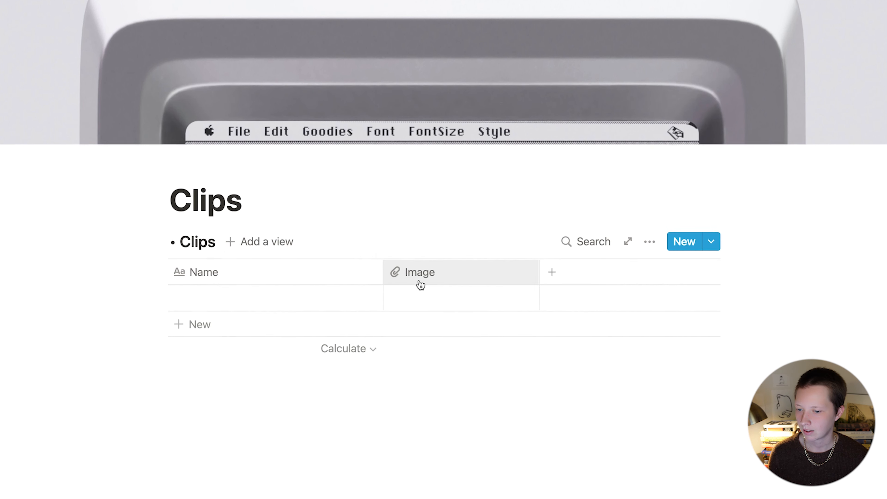
pyautogui.click(418, 344)
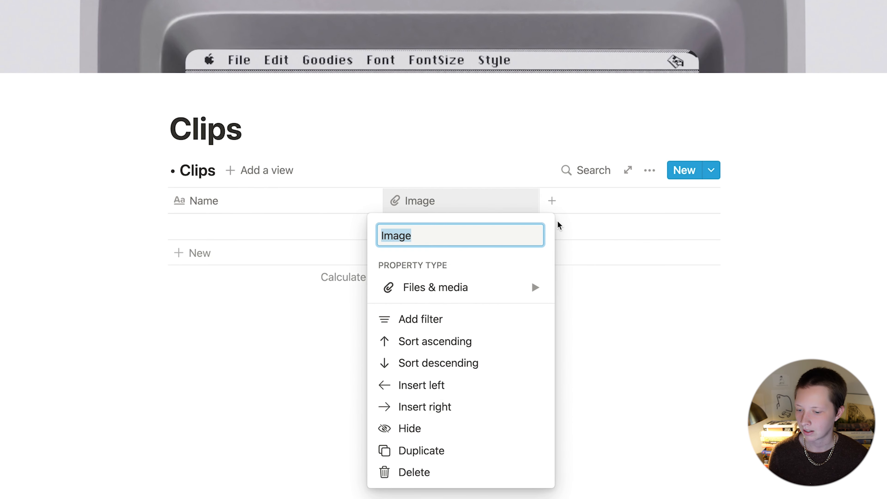
pyautogui.click(444, 429)
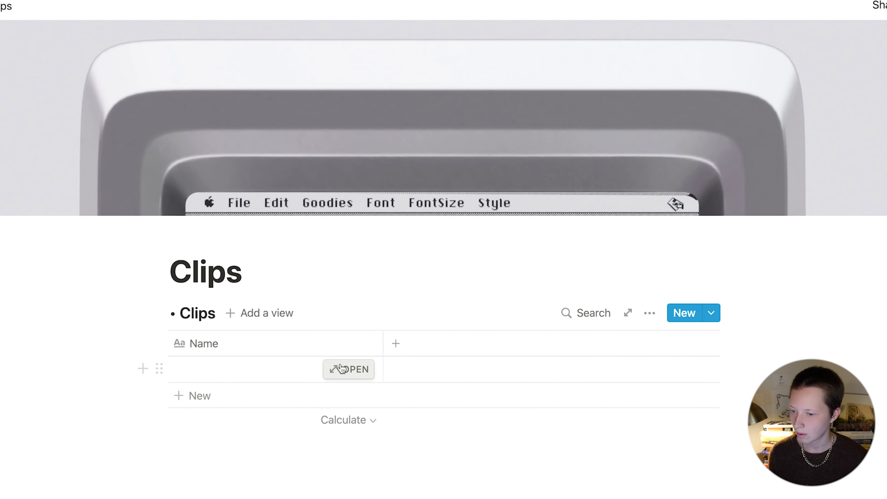
# Step: In the row page, reorder properties to Type, Tags, Url, Image, Archive, Favorite
pyautogui.click(346, 368)
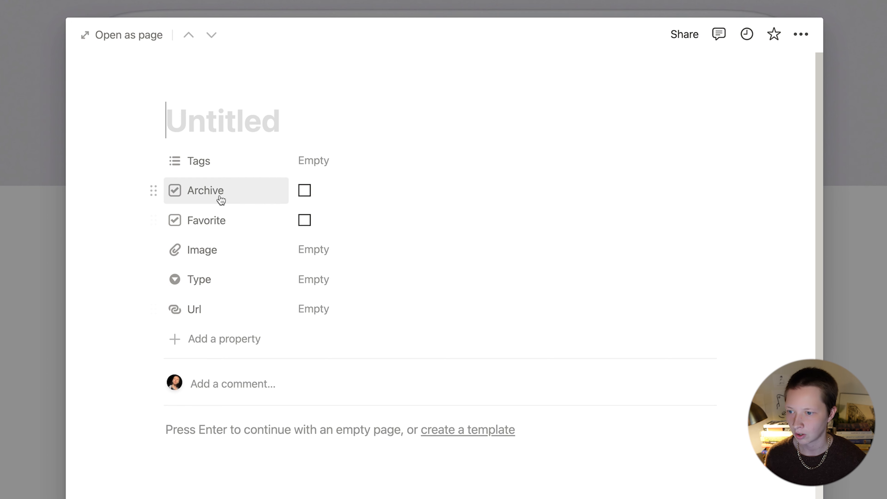
pyautogui.click(262, 224)
pyautogui.moveTo(261, 224); pyautogui.dragTo(269, 307)
pyautogui.moveTo(256, 189); pyautogui.dragTo(258, 272)
pyautogui.moveTo(238, 191); pyautogui.dragTo(239, 222)
pyautogui.click(228, 246)
pyautogui.press('Escape')
pyautogui.moveTo(211, 224); pyautogui.dragTo(208, 250)
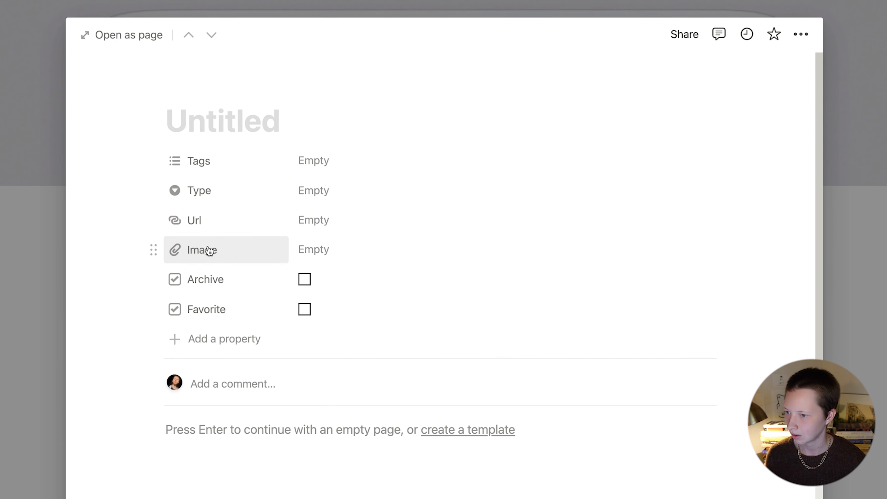
pyautogui.moveTo(241, 191); pyautogui.dragTo(227, 149)
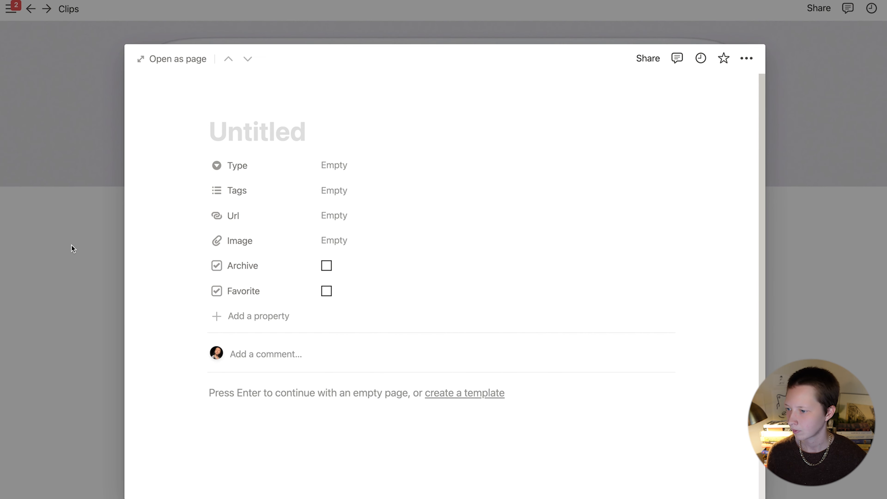
# Step: Delete the blank test row so the Clips table is empty
pyautogui.click(72, 245)
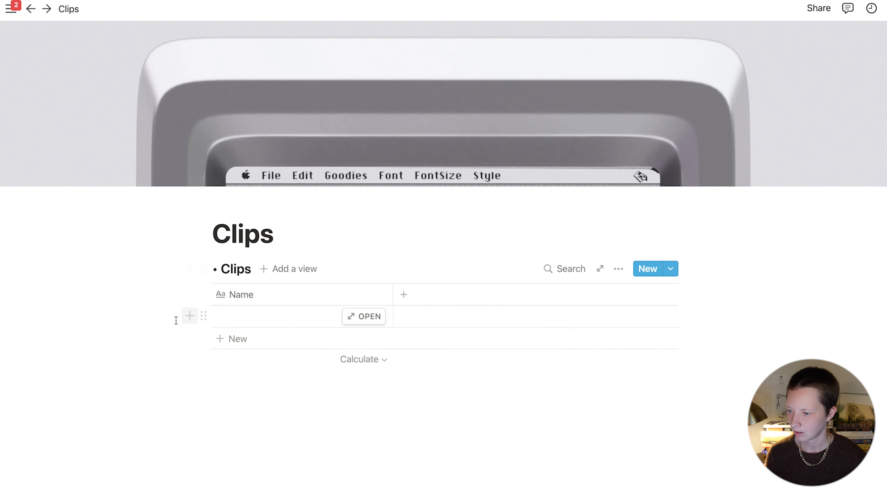
pyautogui.moveTo(185, 318); pyautogui.dragTo(333, 308)
pyautogui.press('BackSpace')
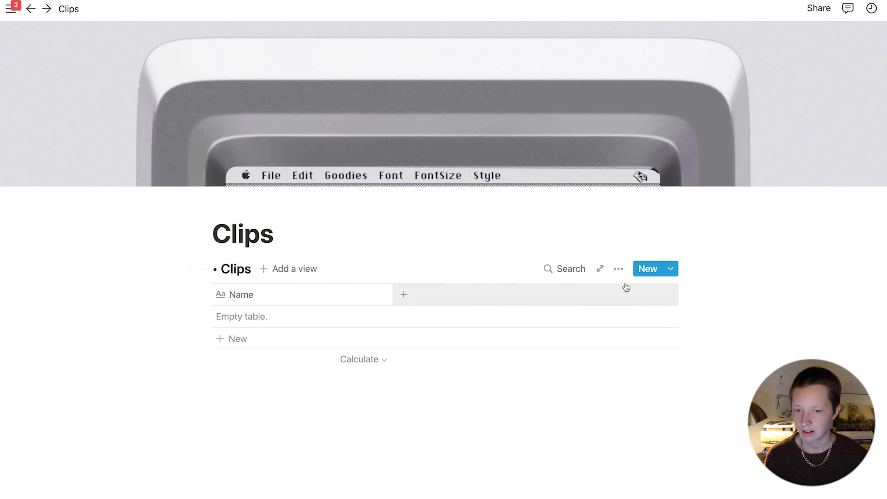
# Step: Turn the Clips table into a page and add an inline gallery database titled Areas below it
pyautogui.click(618, 275)
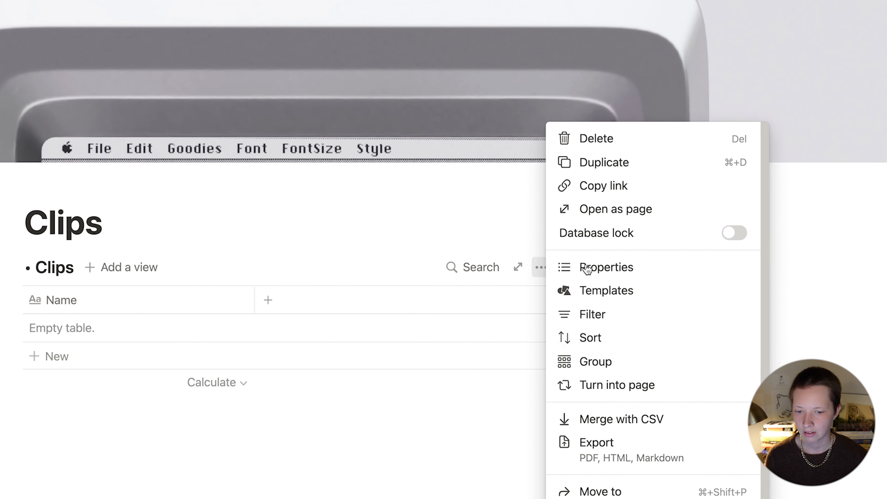
pyautogui.click(654, 388)
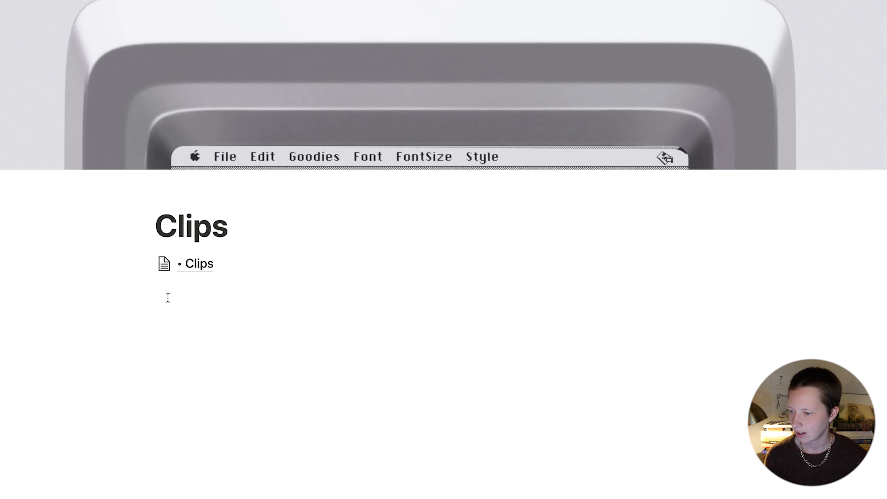
pyautogui.click(168, 297)
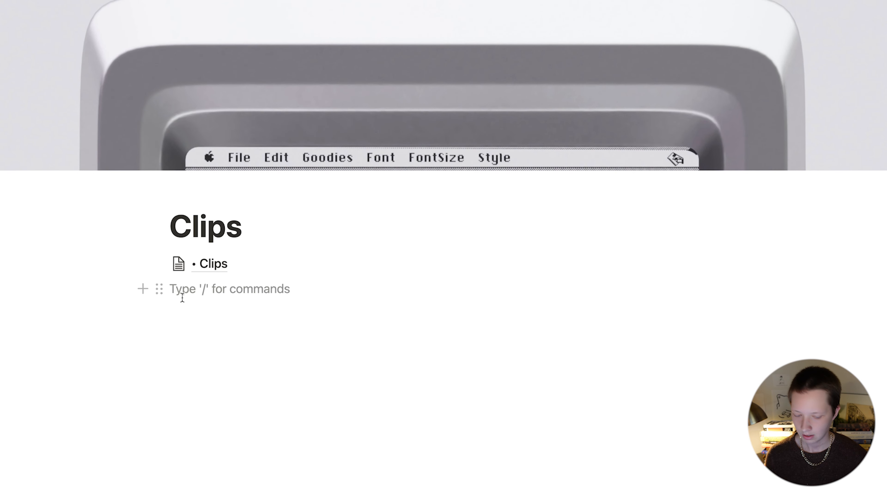
pyautogui.write('/table')
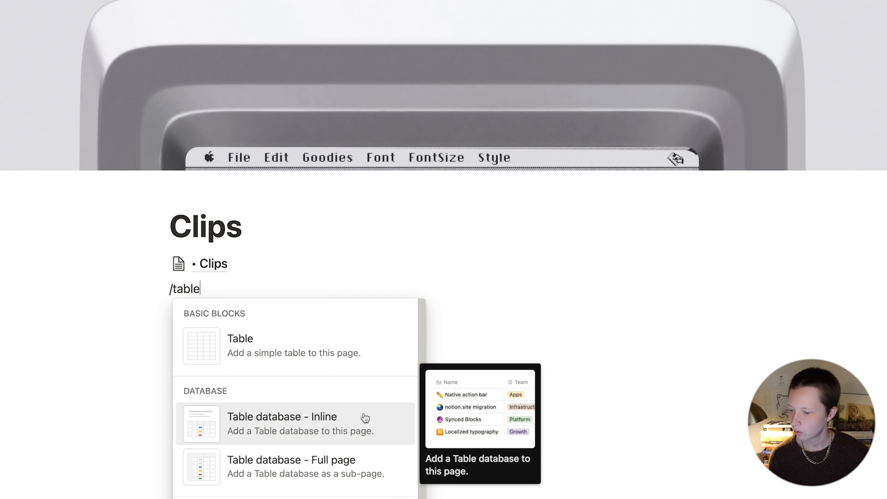
pyautogui.press('BackSpace')
pyautogui.press('BackSpace')
pyautogui.press('BackSpace')
pyautogui.press('BackSpace')
pyautogui.press('BackSpace')
pyautogui.press('BackSpace')
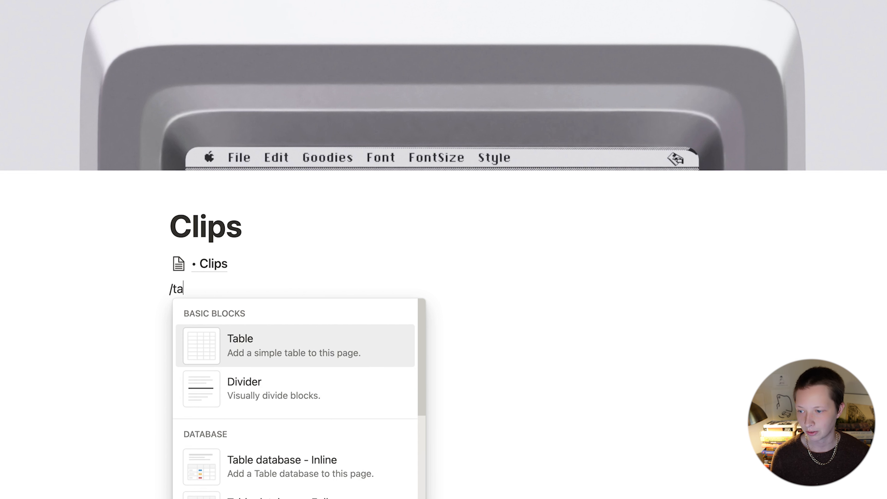
pyautogui.write('/galler')
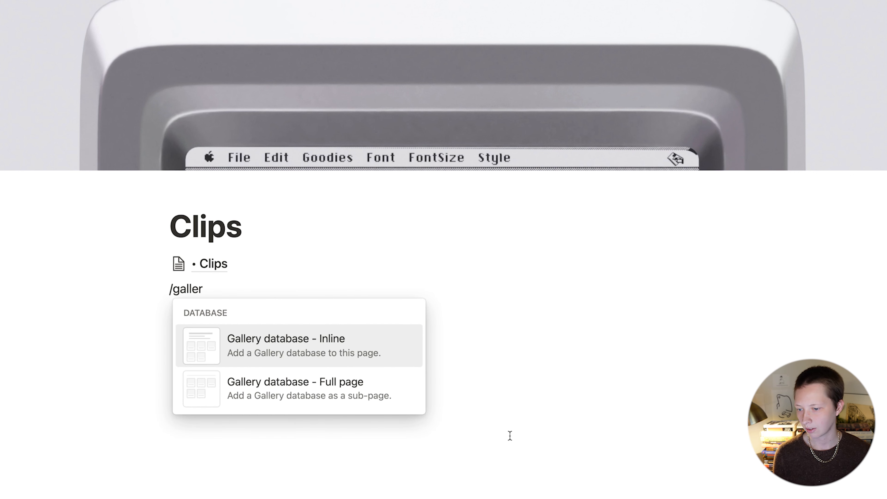
pyautogui.click(307, 365)
pyautogui.write('Areas')
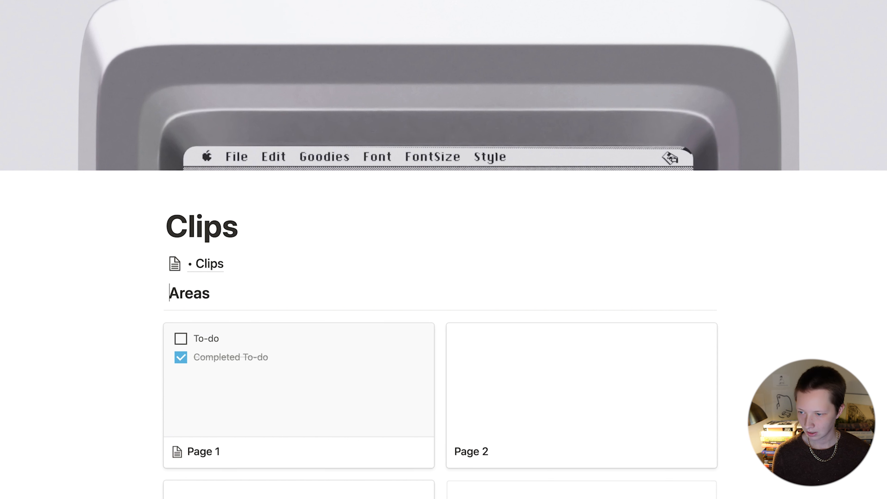
pyautogui.write(' •')
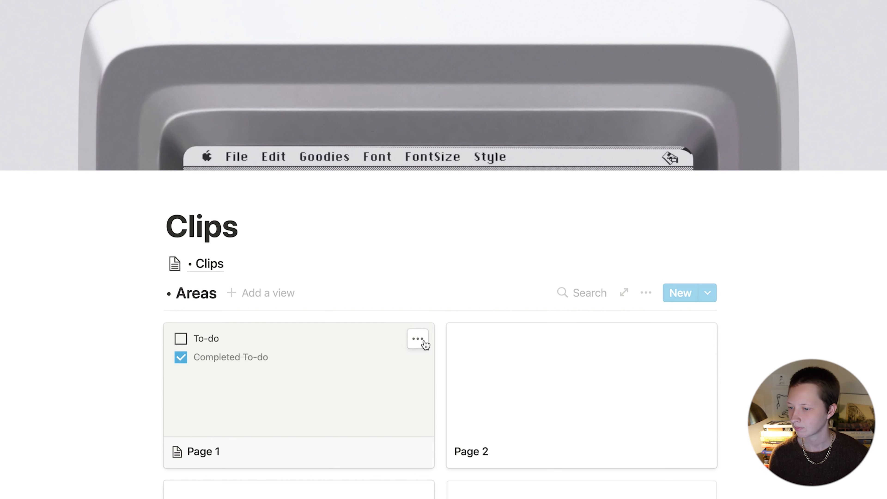
# Step: Delete the other gallery cards and open Page 3 as a full page
pyautogui.moveTo(83, 398); pyautogui.dragTo(632, 401)
pyautogui.press('Delete')
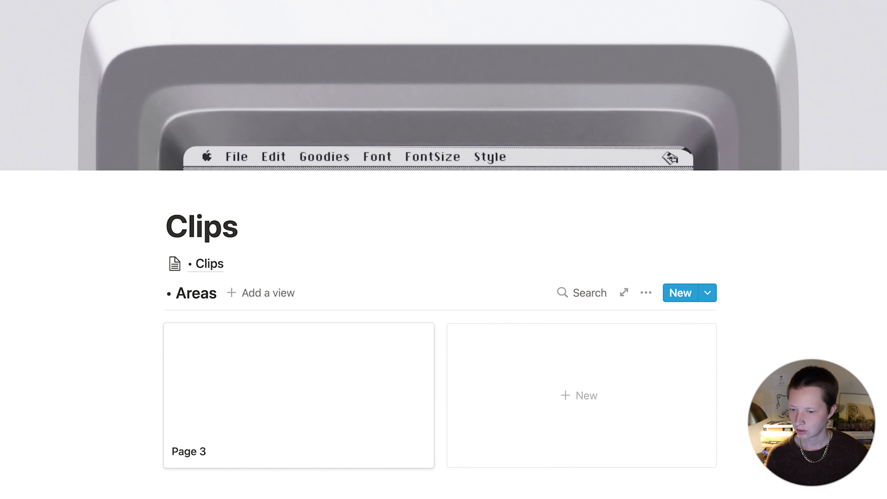
pyautogui.click(217, 396)
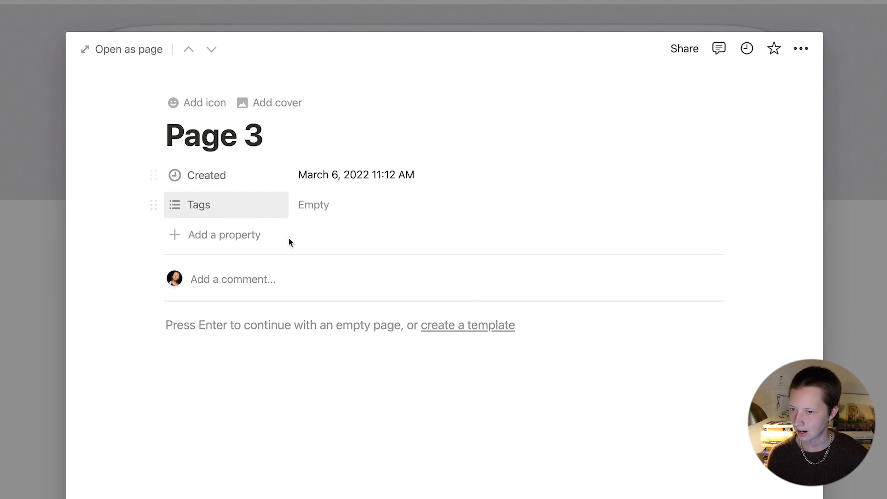
pyautogui.click(122, 52)
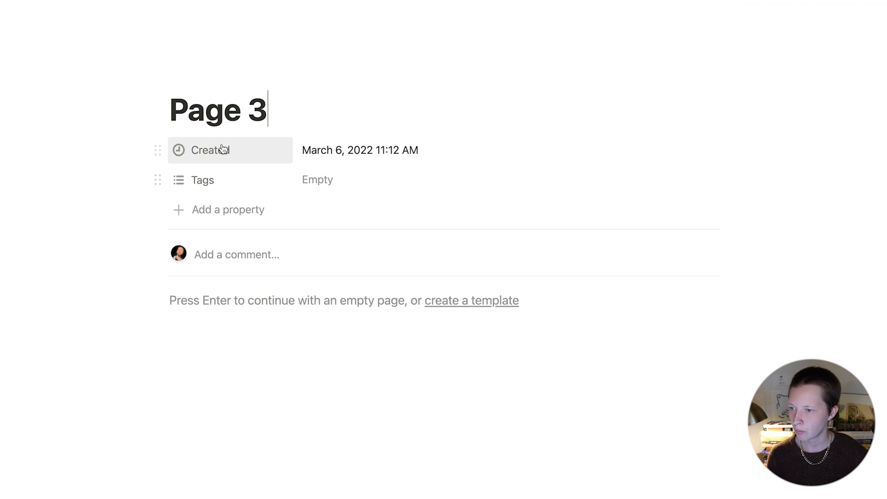
# Step: Delete the Created and Tags properties from Page 3
pyautogui.click(222, 148)
pyautogui.click(234, 313)
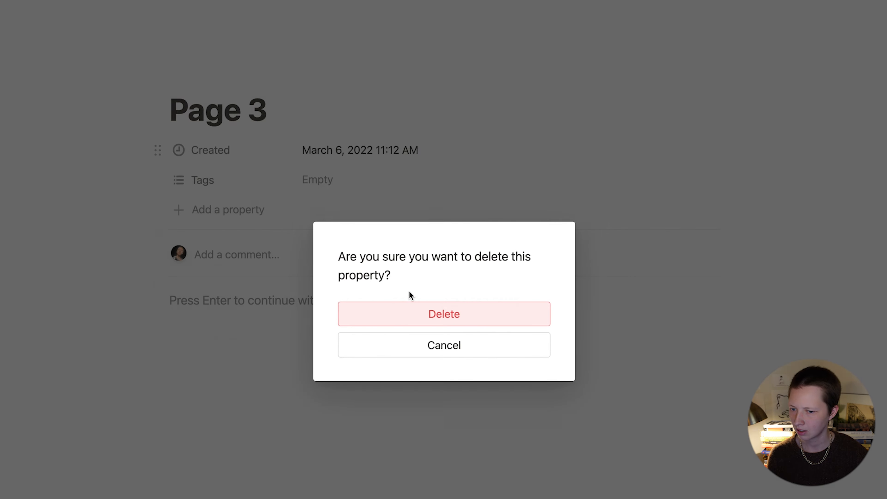
pyautogui.click(411, 314)
pyautogui.click(225, 158)
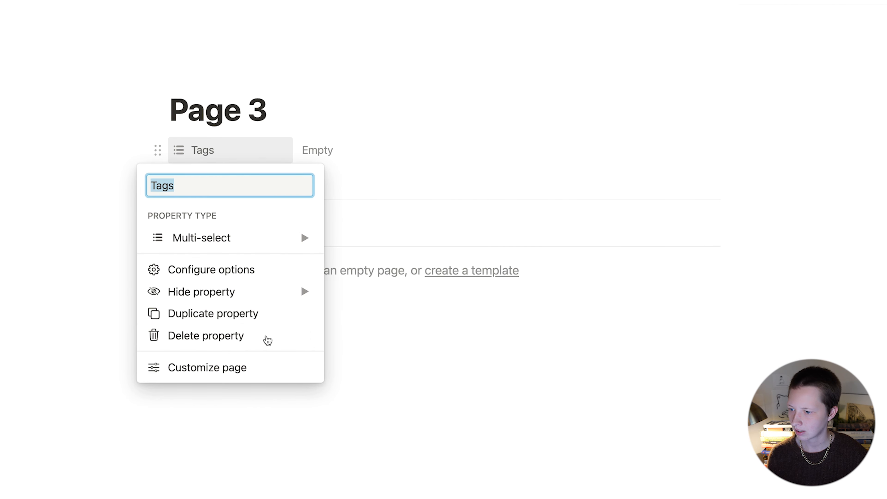
pyautogui.click(226, 335)
pyautogui.click(397, 316)
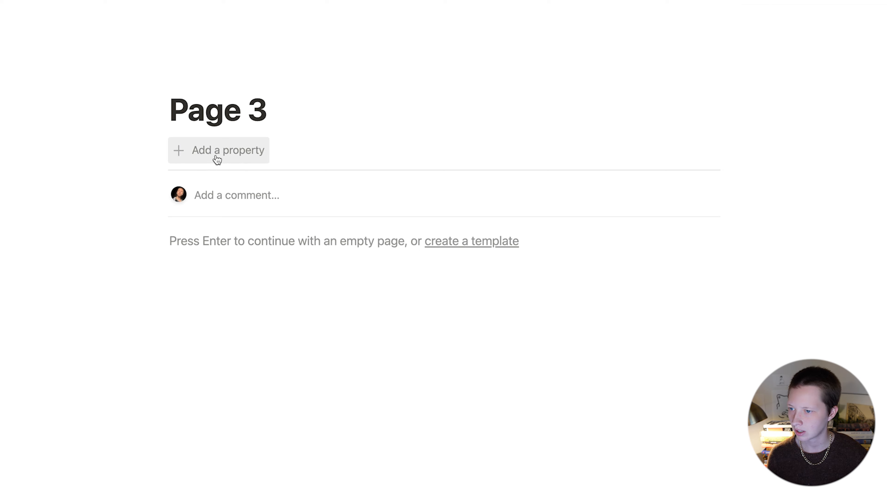
pyautogui.moveTo(268, 114); pyautogui.dragTo(225, 130)
pyautogui.click(111, 151)
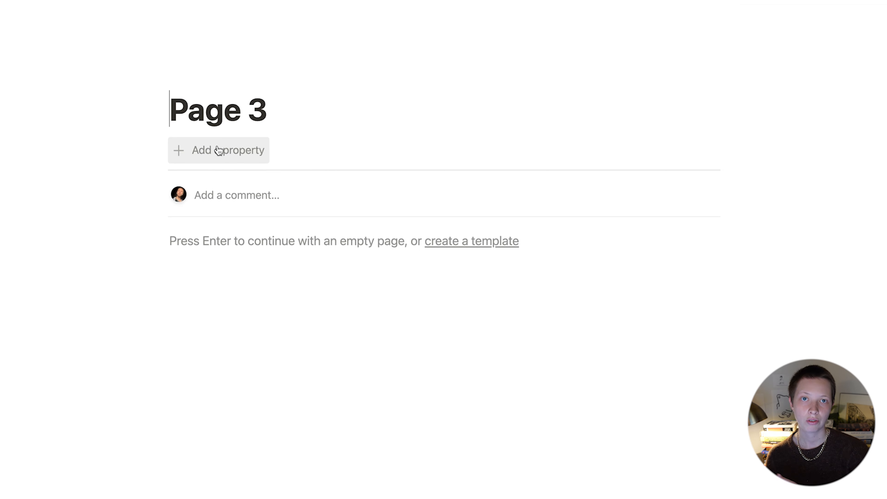
# Step: Add a Webclippings relation property on Page 3 linked to the Clips database
pyautogui.click(218, 150)
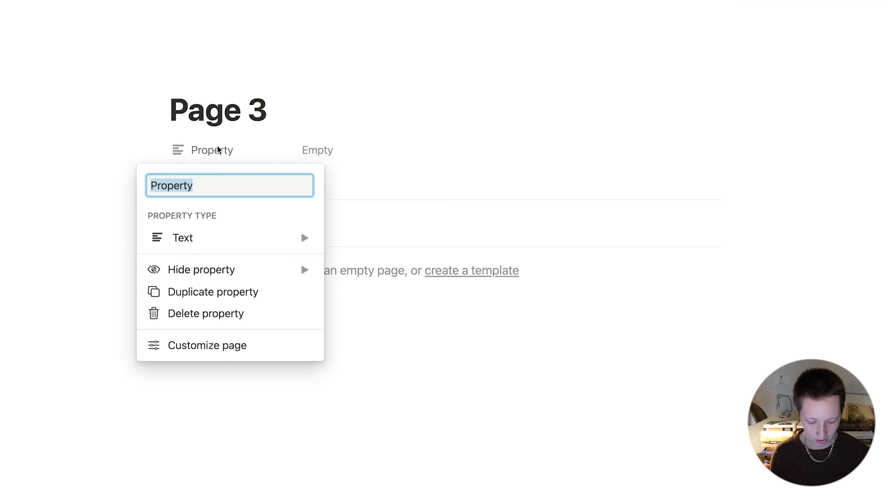
pyautogui.write('Webclippings')
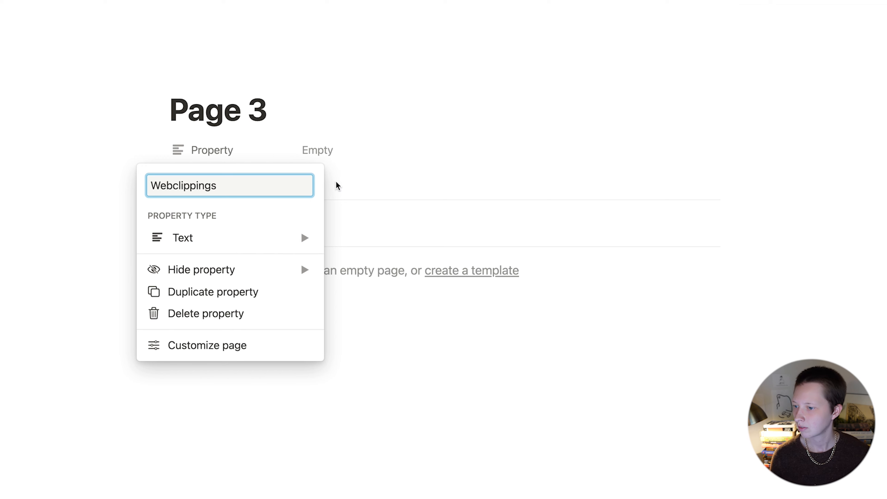
pyautogui.moveTo(257, 242)
pyautogui.scroll(-3, 412, 350)
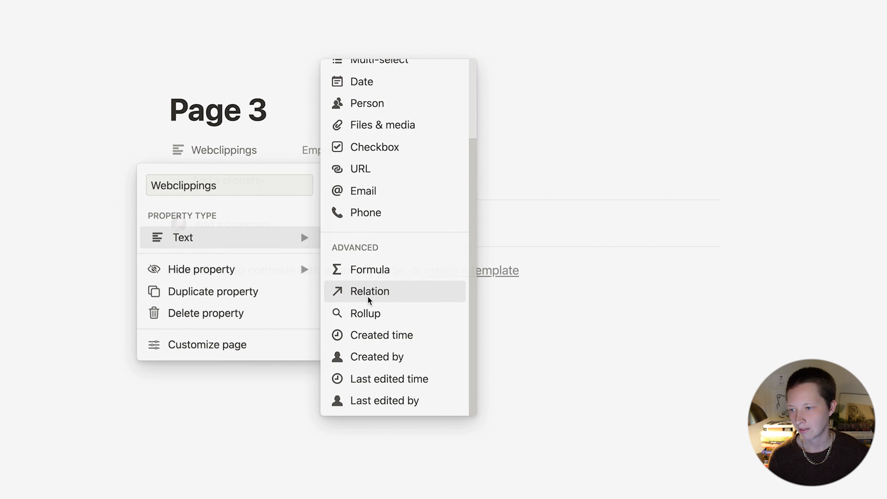
pyautogui.click(369, 295)
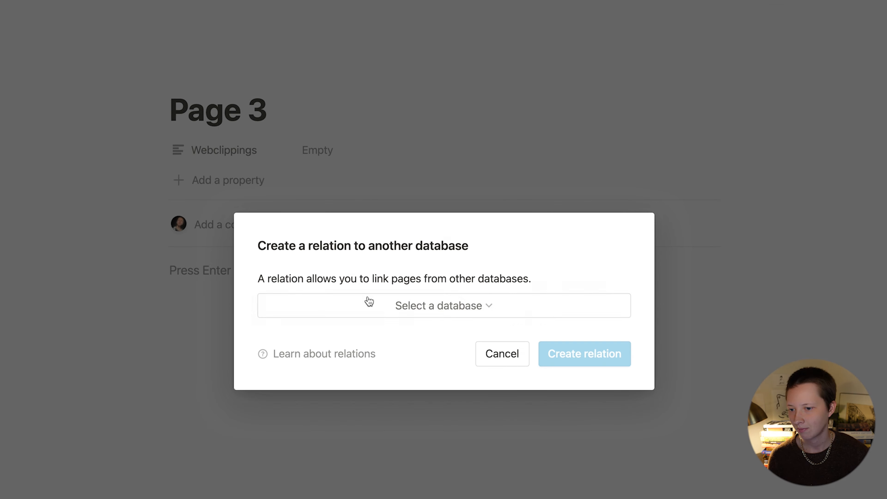
pyautogui.click(389, 307)
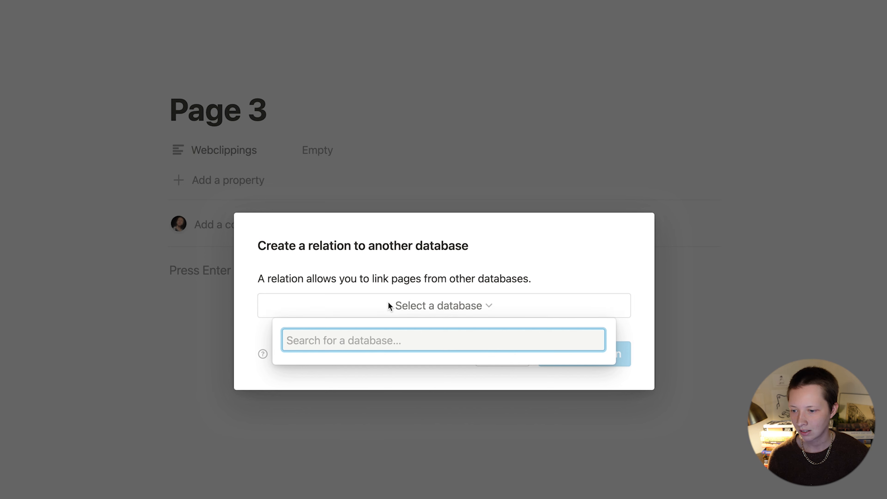
pyautogui.write('Clpips')
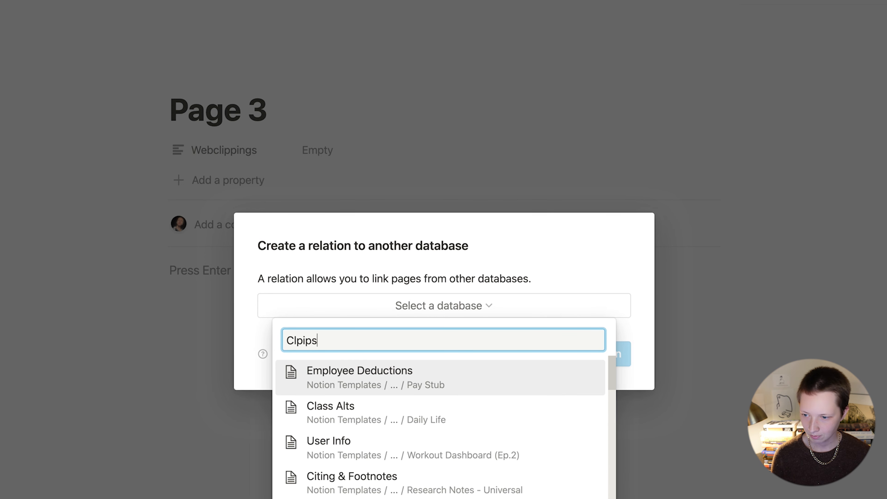
pyautogui.press('BackSpace')
pyautogui.write('ips')
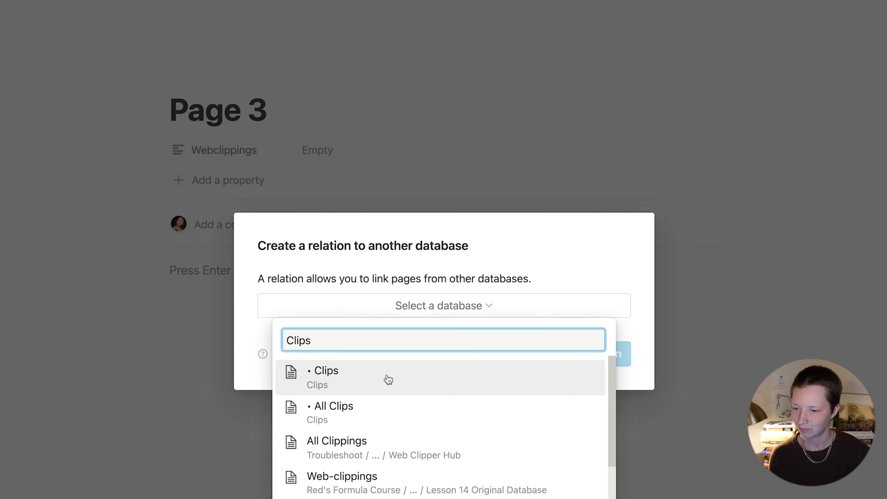
pyautogui.click(388, 380)
pyautogui.click(595, 353)
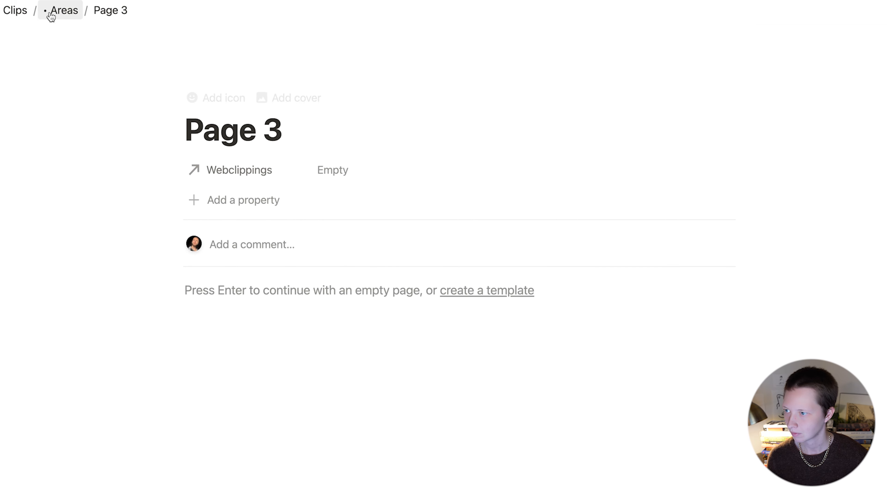
# Step: In a new Clips row, rename the Areas relation to Area and move it above Type
pyautogui.click(22, 12)
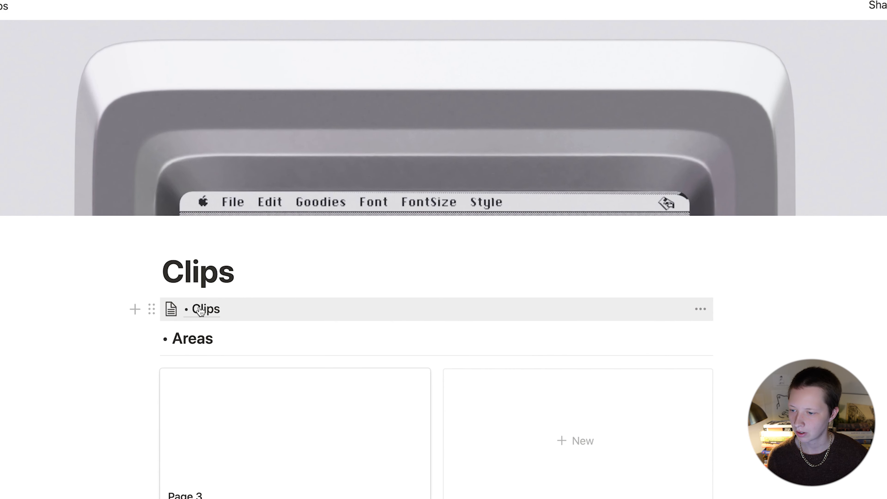
pyautogui.click(201, 310)
pyautogui.click(71, 142)
pyautogui.press('Escape')
pyautogui.click(181, 143)
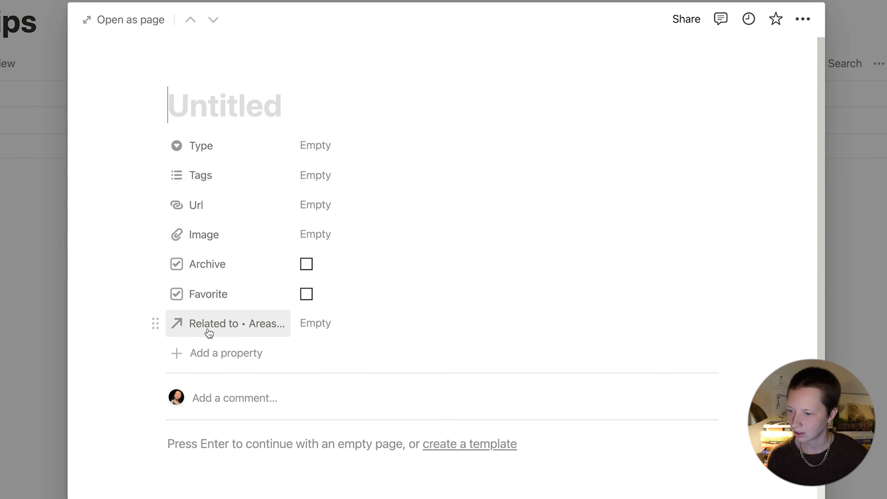
pyautogui.click(231, 325)
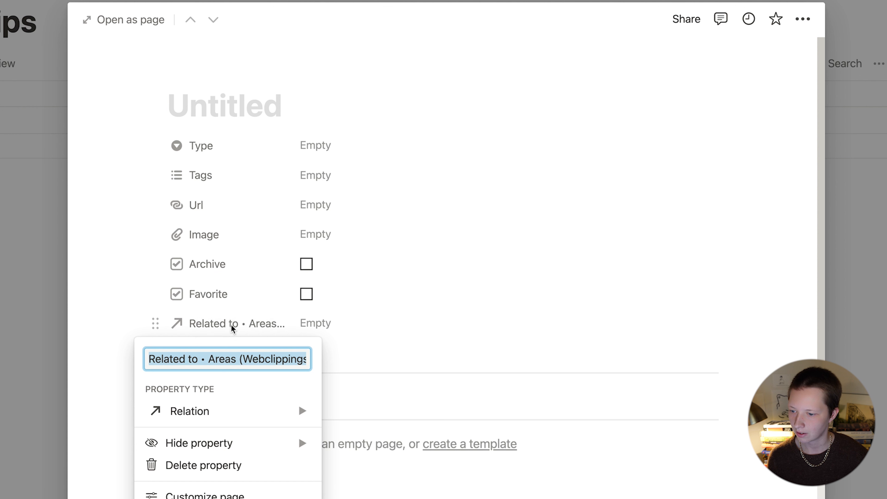
pyautogui.write('Area')
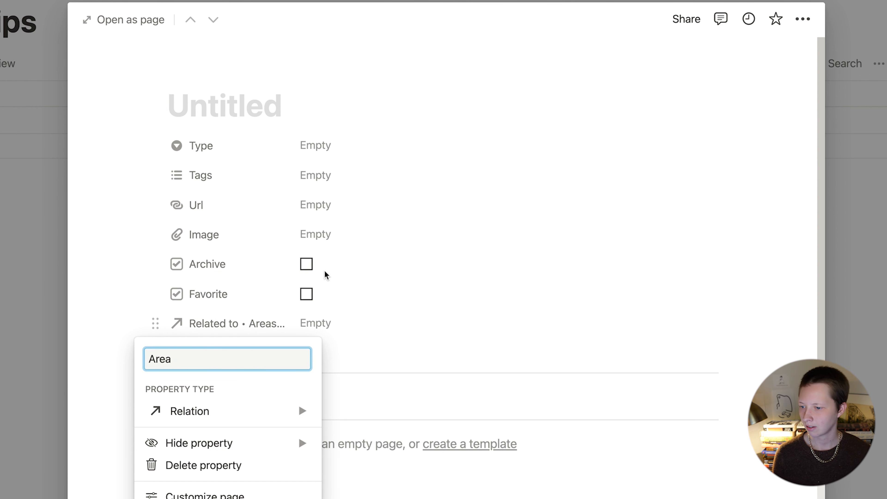
pyautogui.press('Return')
pyautogui.moveTo(214, 323); pyautogui.dragTo(212, 140)
# Step: Delete the blank Clips row and the Page 3 card from the Areas gallery
pyautogui.click(18, 219)
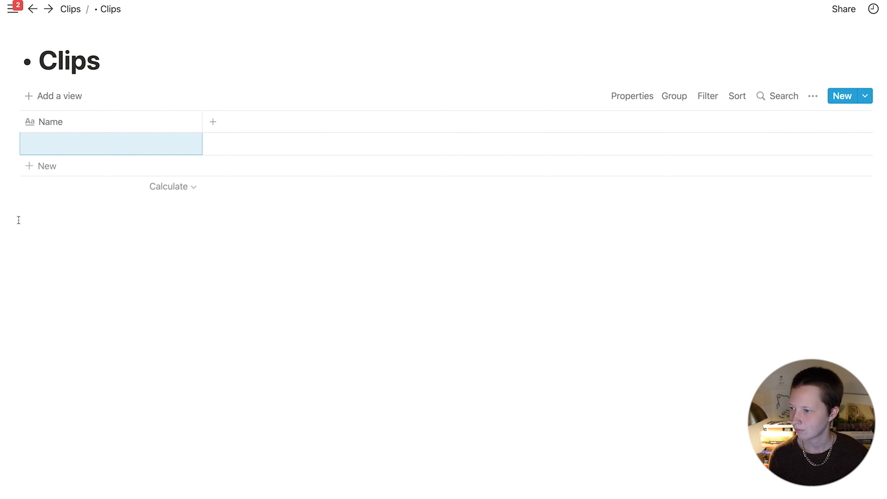
pyautogui.moveTo(5, 150); pyautogui.dragTo(141, 148)
pyautogui.press('BackSpace')
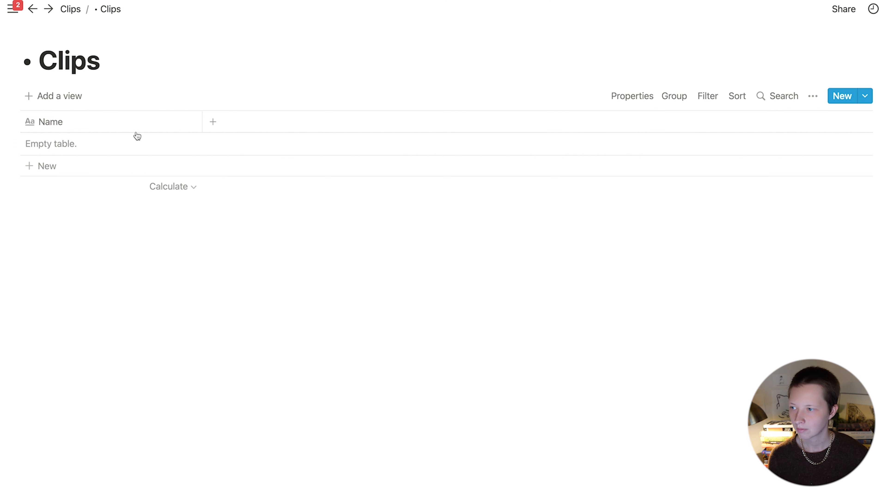
pyautogui.click(69, 8)
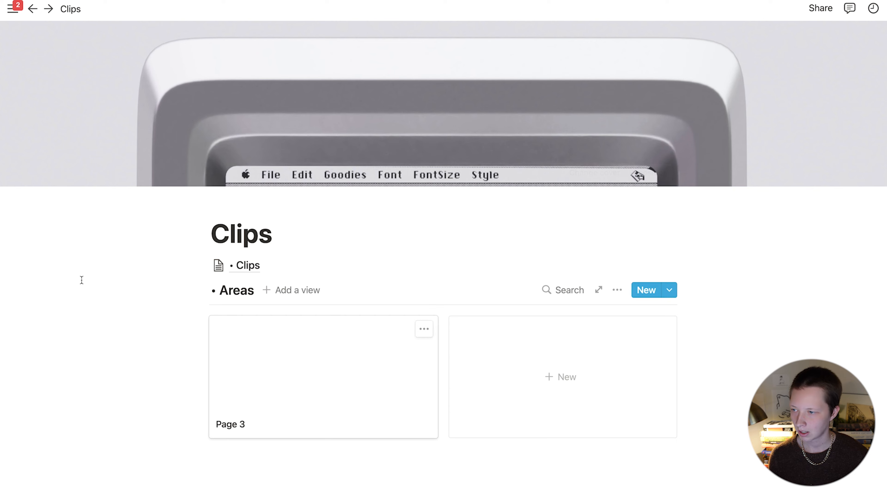
pyautogui.scroll(-1, 125, 340)
pyautogui.scroll(1, 127, 340)
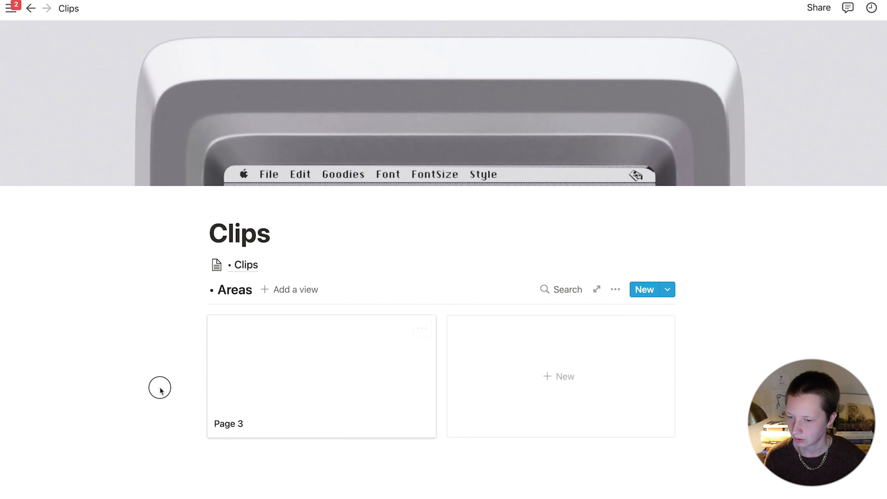
pyautogui.moveTo(158, 386); pyautogui.dragTo(275, 392)
pyautogui.press('BackSpace')
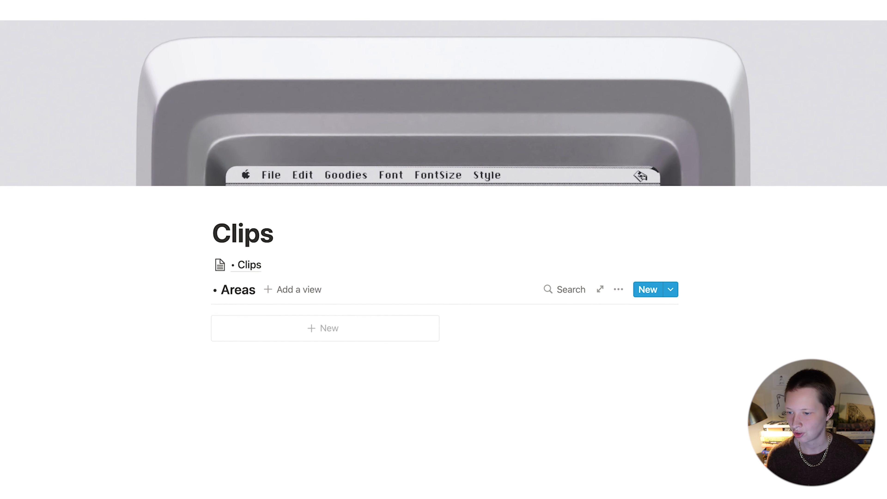
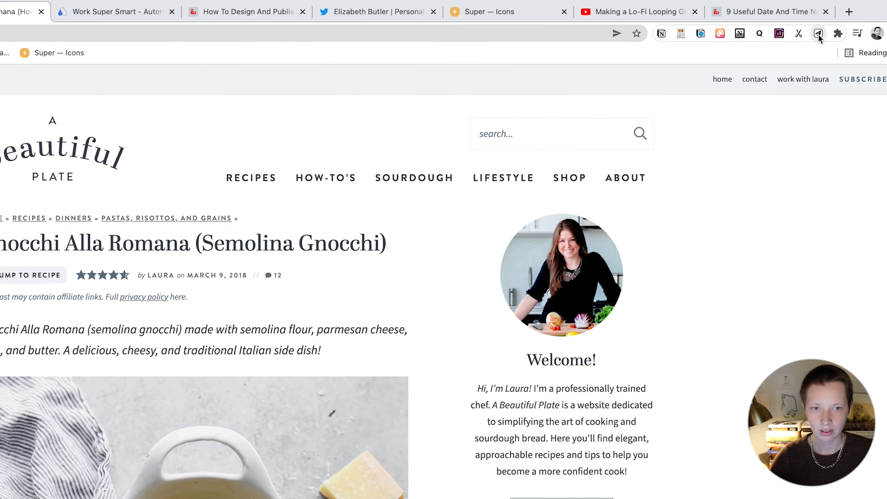
# Step: Begin a new Save to Notion form in the other workspace and search destinations for 'Clips'
pyautogui.click(856, 29)
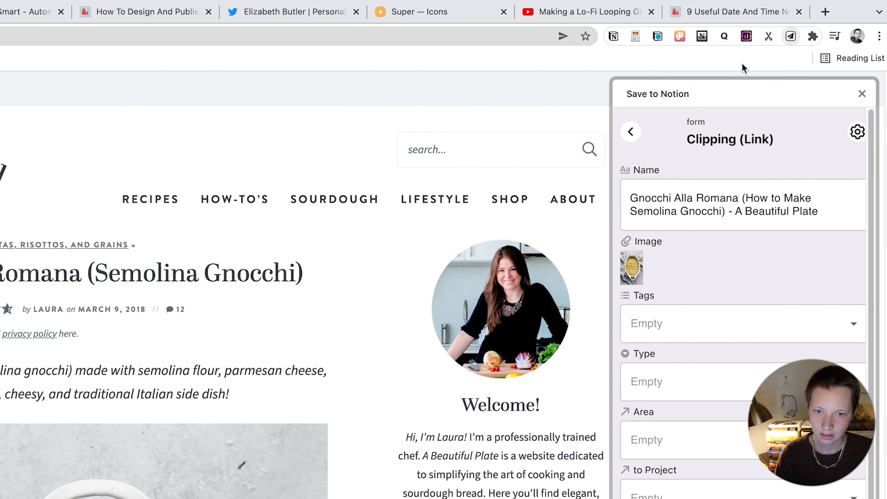
pyautogui.click(631, 132)
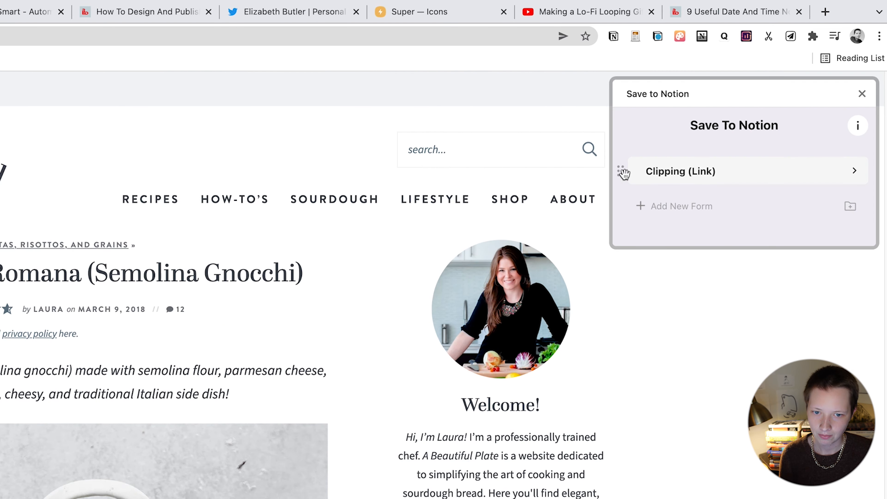
pyautogui.click(674, 209)
pyautogui.click(796, 199)
pyautogui.click(698, 280)
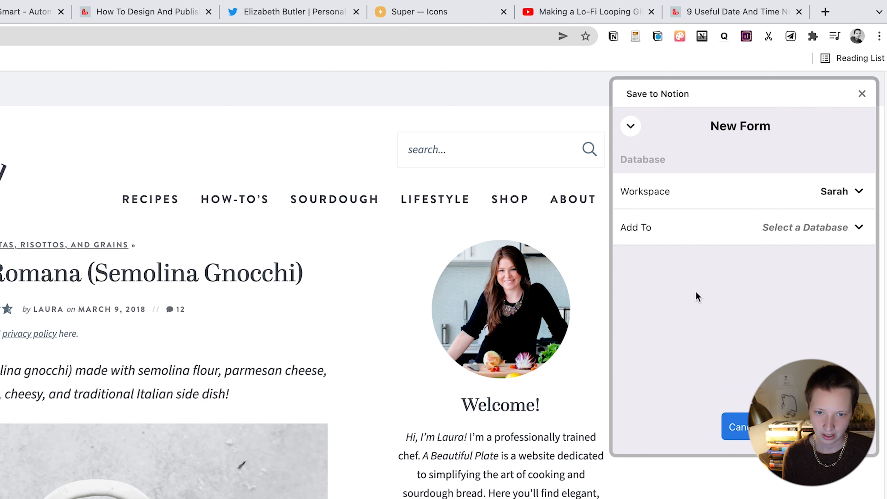
pyautogui.click(832, 230)
pyautogui.write('Clips')
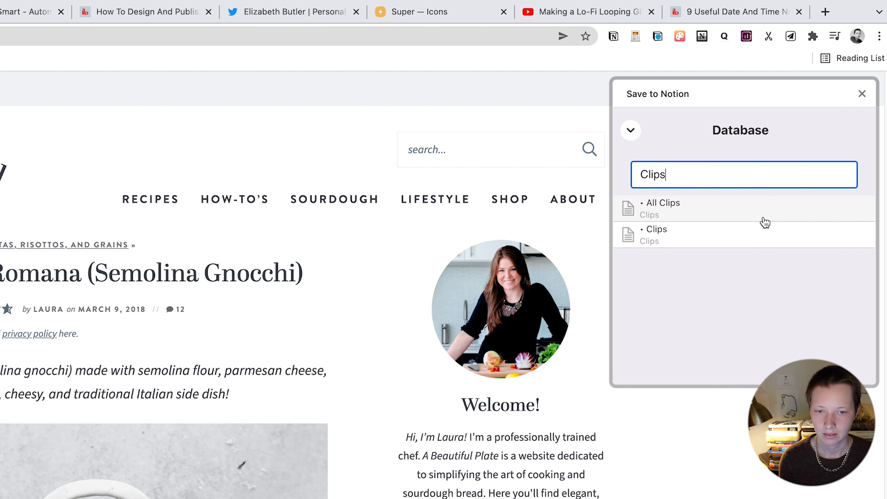
# Step: Target the Clips database and drop the icon and content image field mappings
pyautogui.click(743, 234)
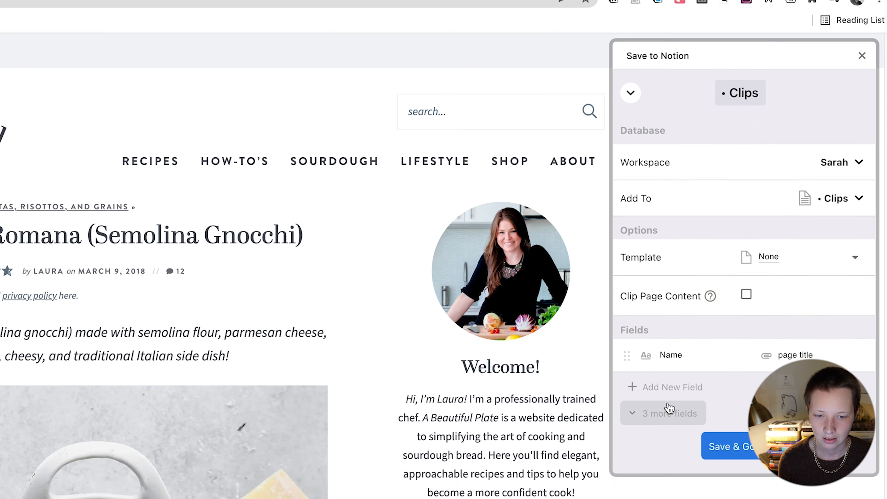
pyautogui.click(669, 408)
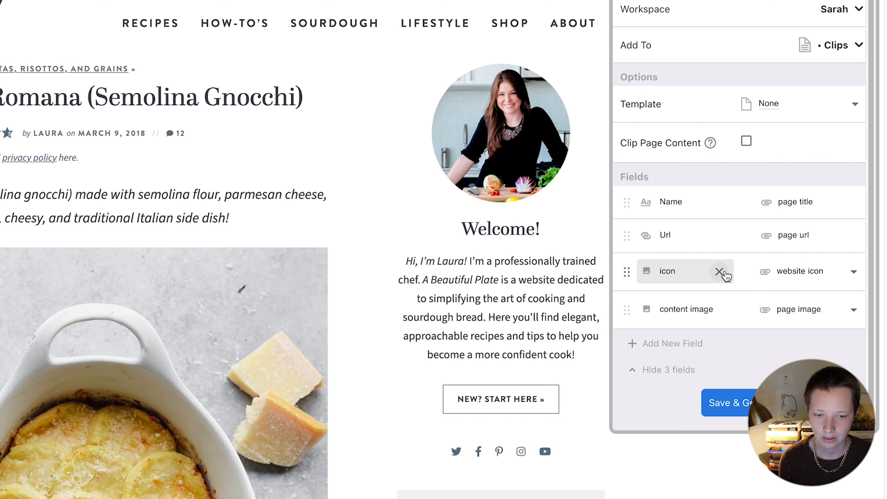
pyautogui.click(721, 272)
pyautogui.click(728, 312)
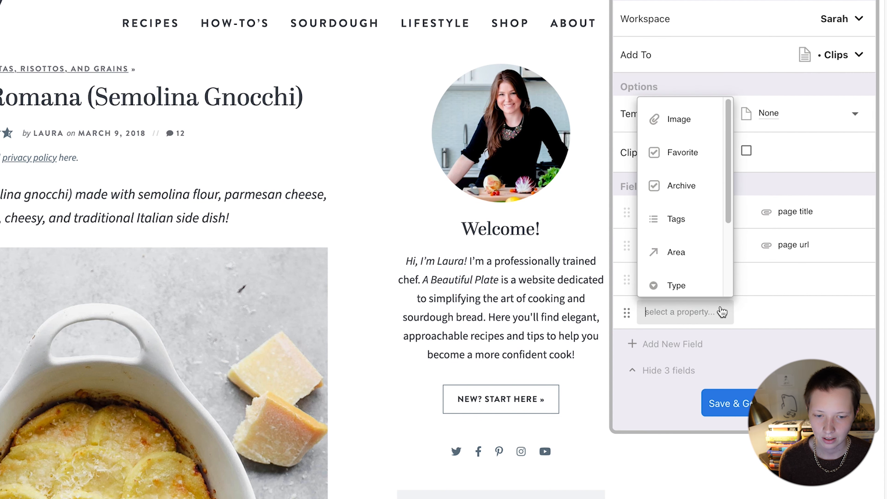
pyautogui.click(632, 407)
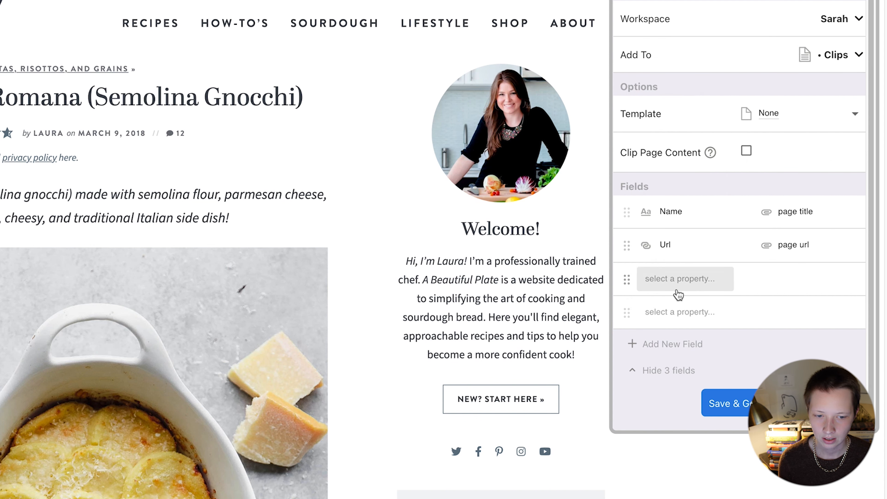
# Step: Map the form's fields to Image, Tags, Area and Type
pyautogui.click(678, 279)
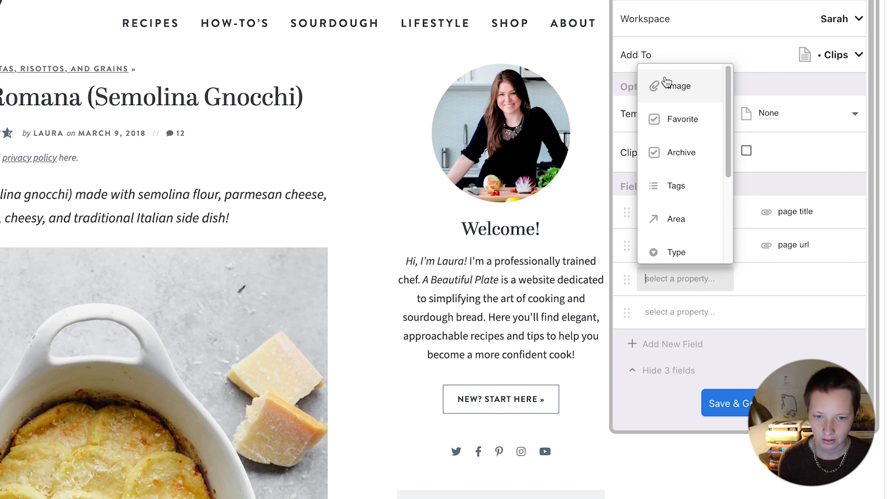
pyautogui.click(675, 86)
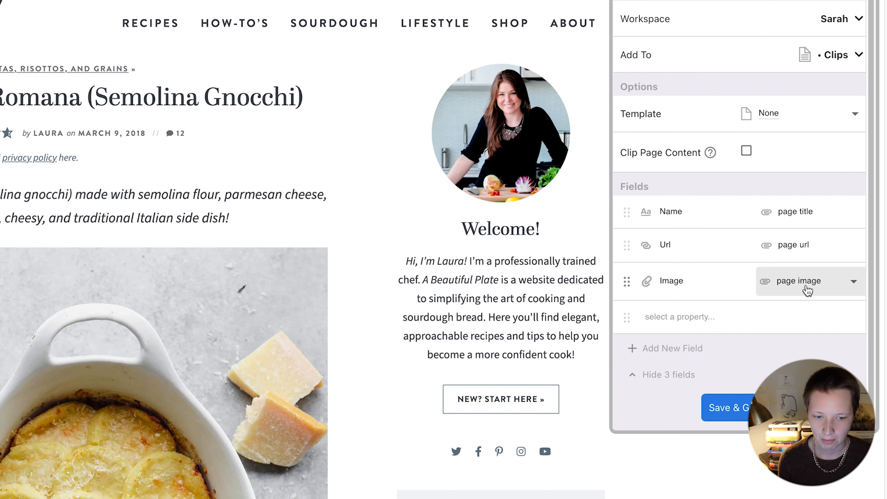
pyautogui.scroll(-5, 139, 290)
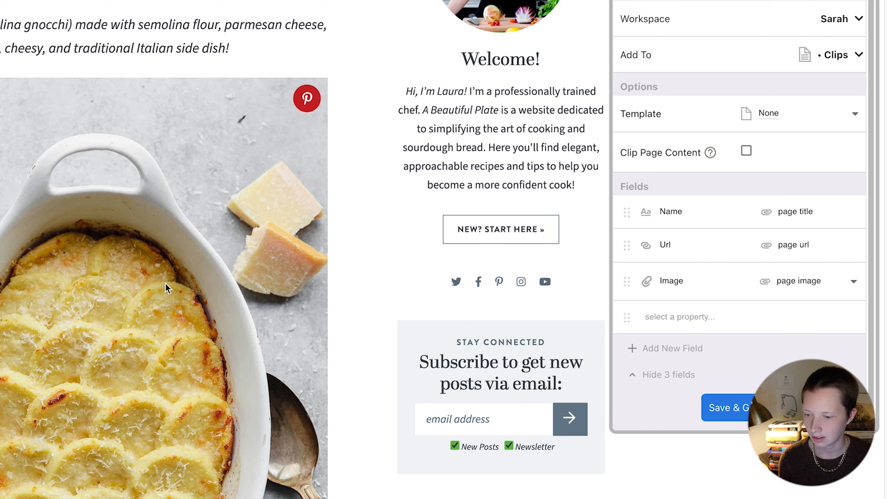
pyautogui.click(668, 322)
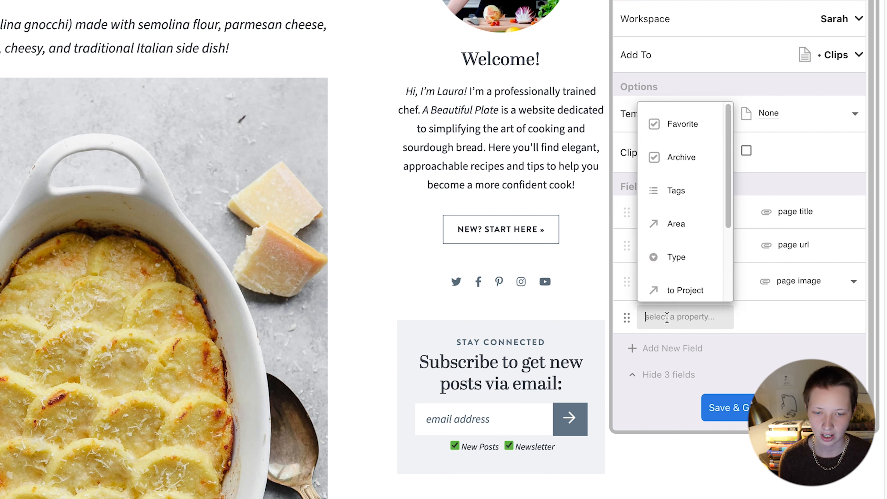
pyautogui.click(692, 191)
pyautogui.click(685, 347)
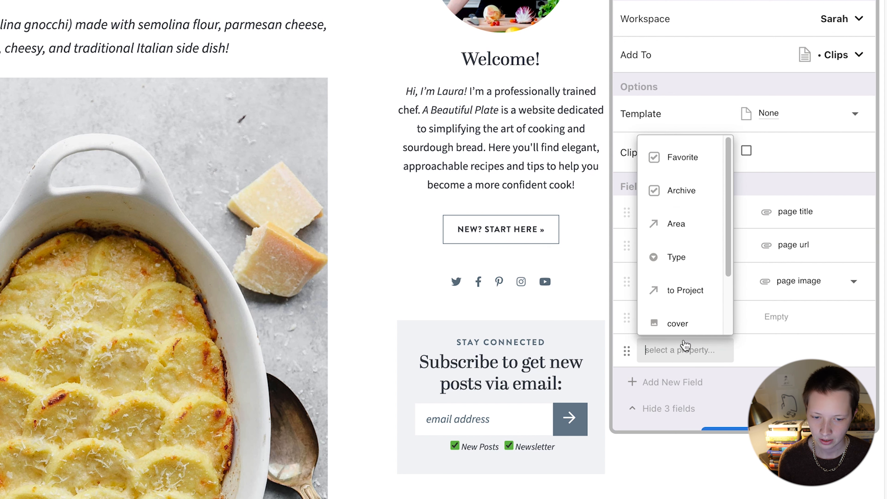
pyautogui.click(675, 226)
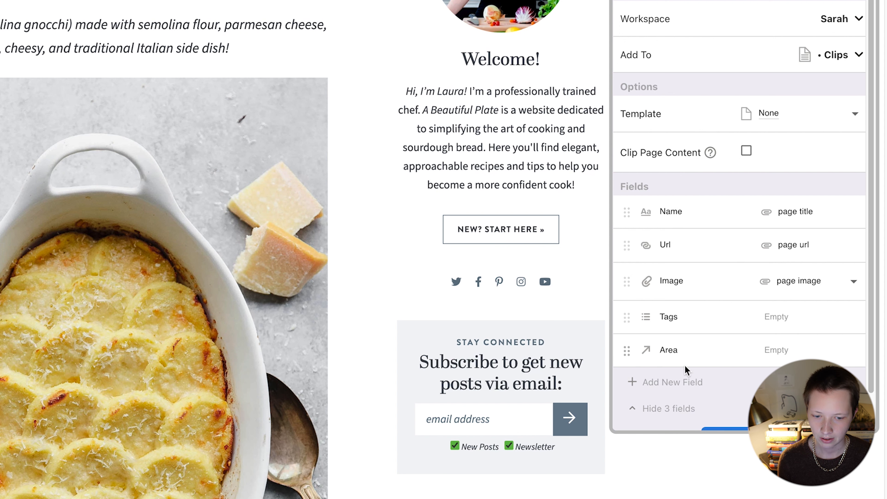
pyautogui.click(665, 382)
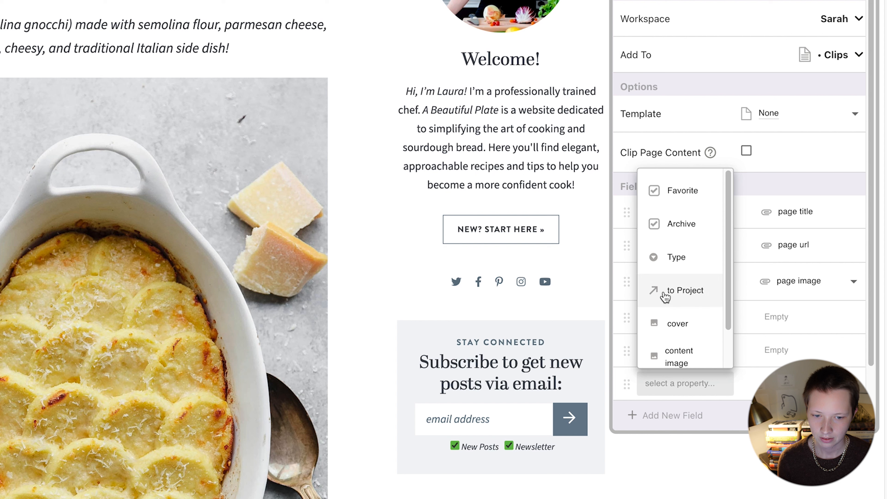
pyautogui.click(673, 258)
# Step: Add to Project and Favorite fields and name the form 'Full Page'
pyautogui.click(674, 412)
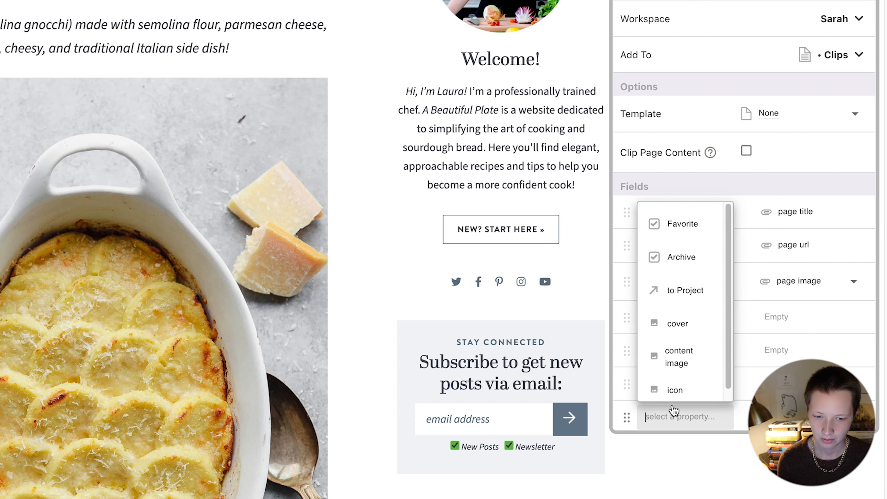
pyautogui.click(676, 237)
pyautogui.scroll(-3, 663, 374)
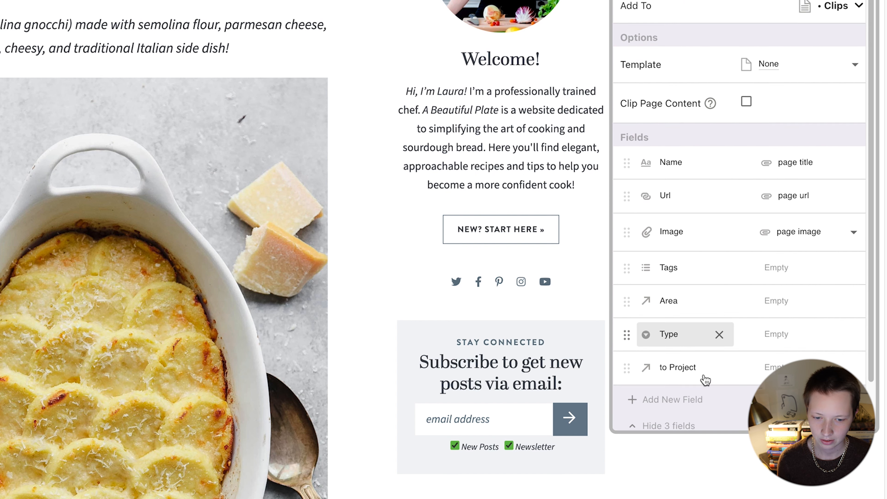
pyautogui.click(678, 376)
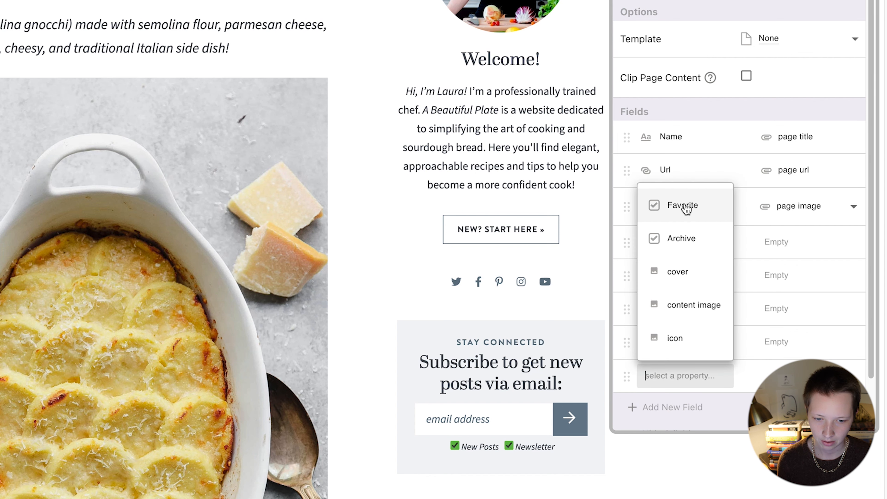
pyautogui.click(686, 207)
pyautogui.scroll(3, 685, 238)
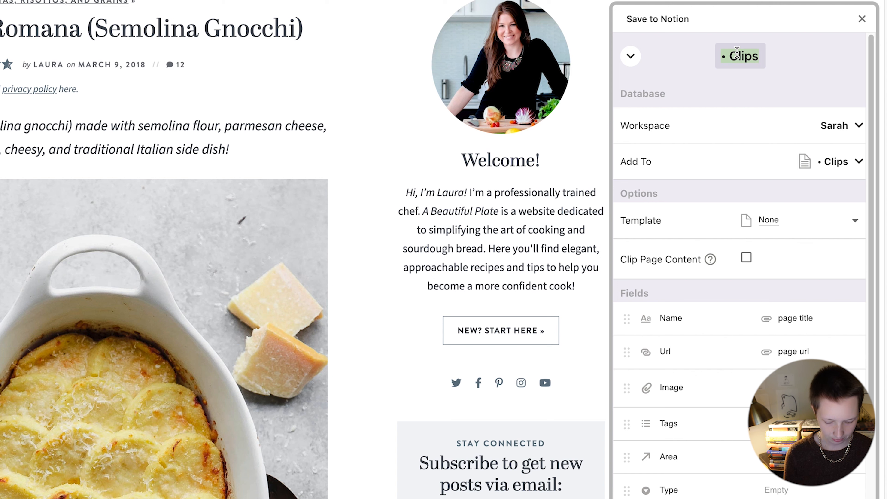
pyautogui.write('Full Pa')
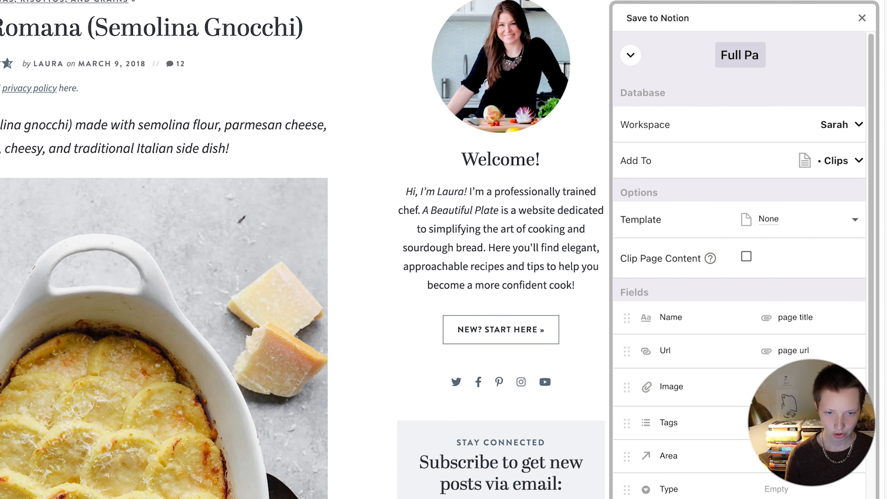
pyautogui.write('ge')
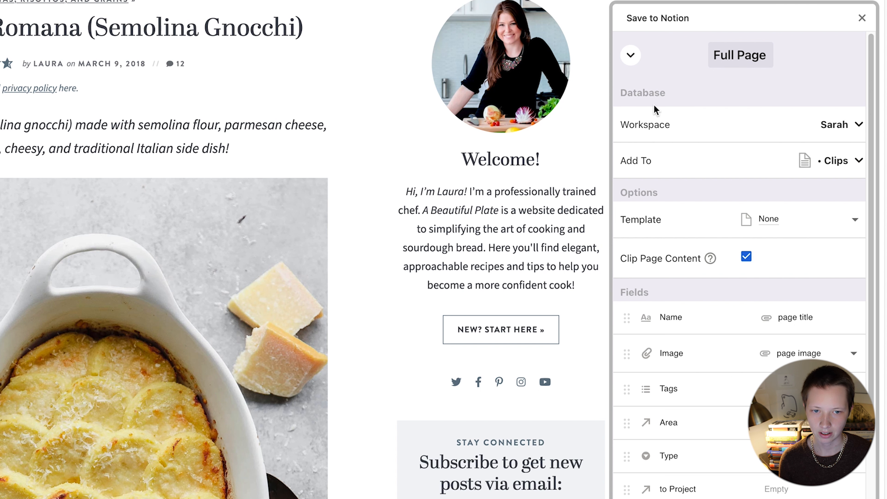
pyautogui.click(632, 57)
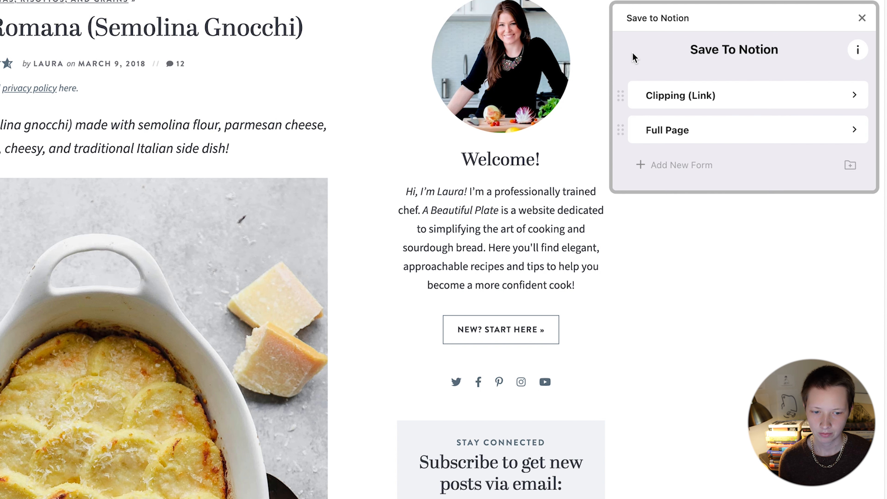
# Step: In the Full Page form, trim the title to 'Gnocchi Alla Romana' and tag it Recipe Dinner
pyautogui.click(630, 130)
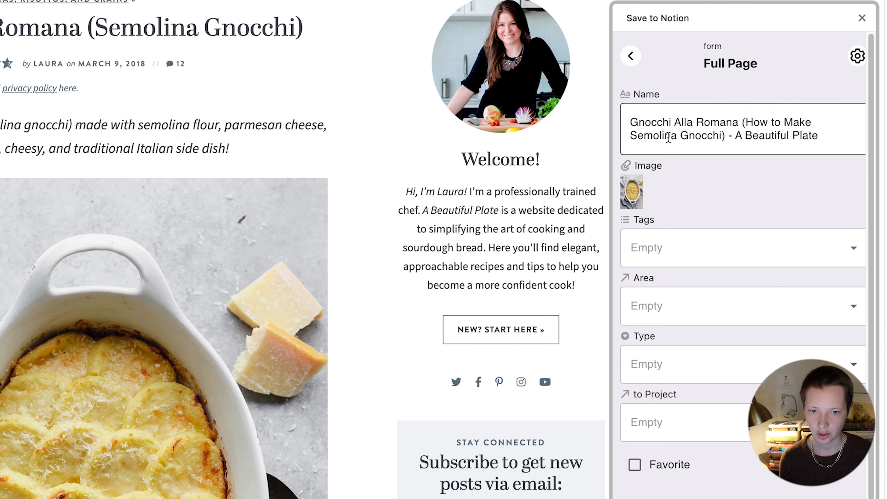
pyautogui.scroll(3, 108, 117)
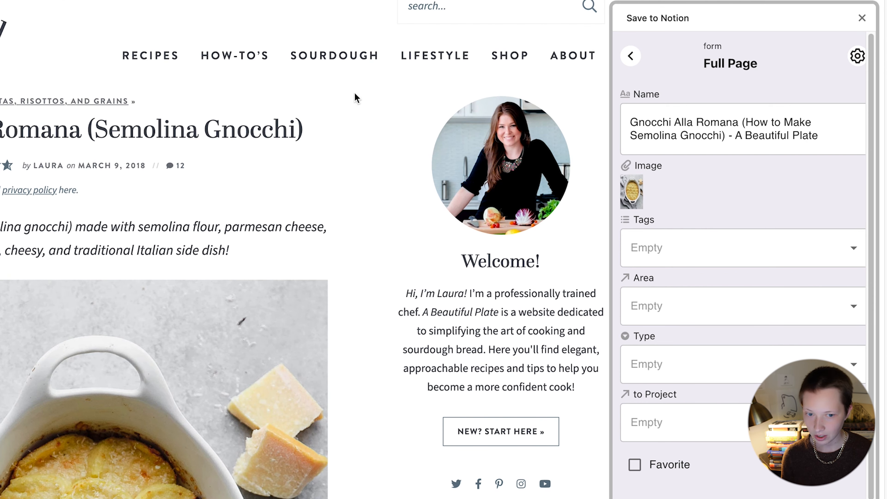
pyautogui.moveTo(825, 131); pyautogui.dragTo(735, 123)
pyautogui.press('BackSpace')
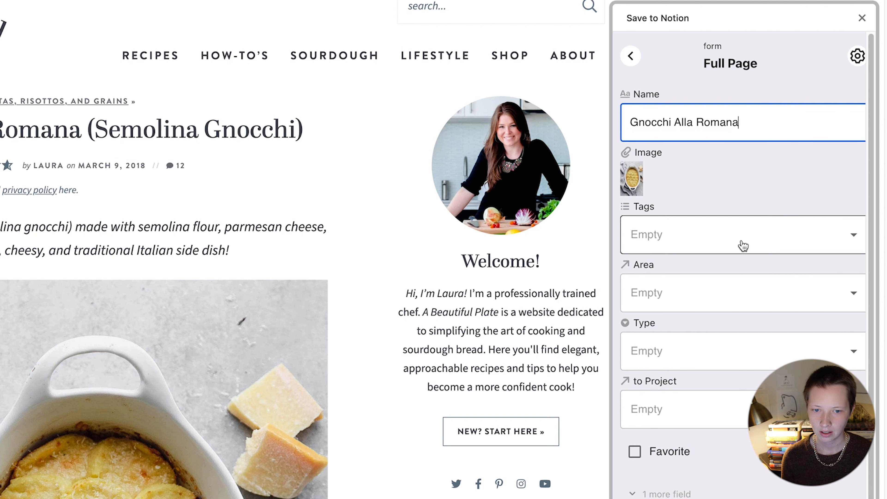
pyautogui.click(722, 234)
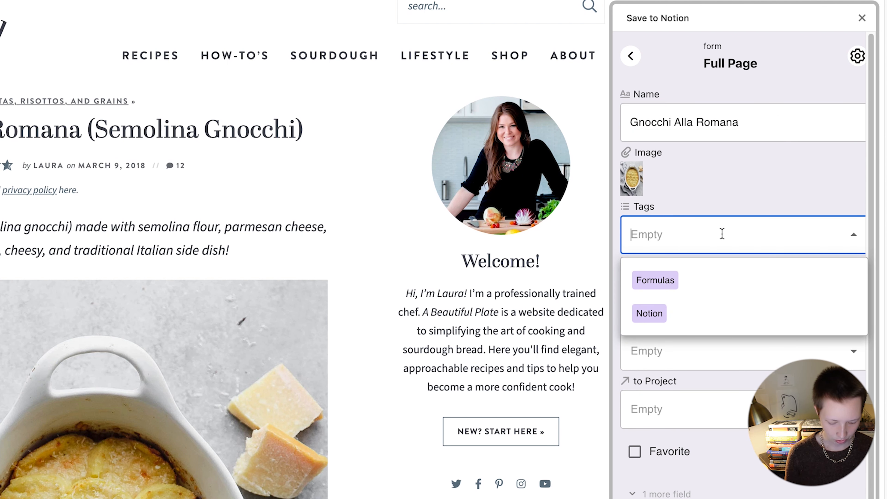
pyautogui.write('Recipe')
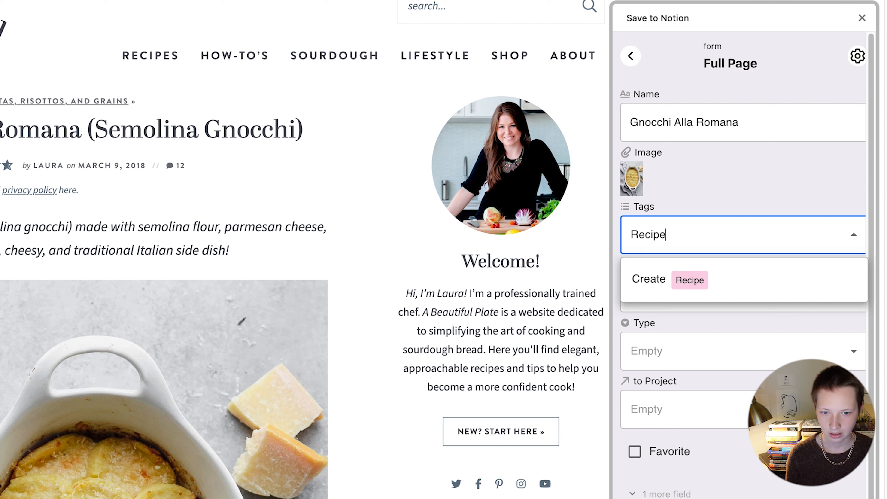
pyautogui.write(' Dinn')
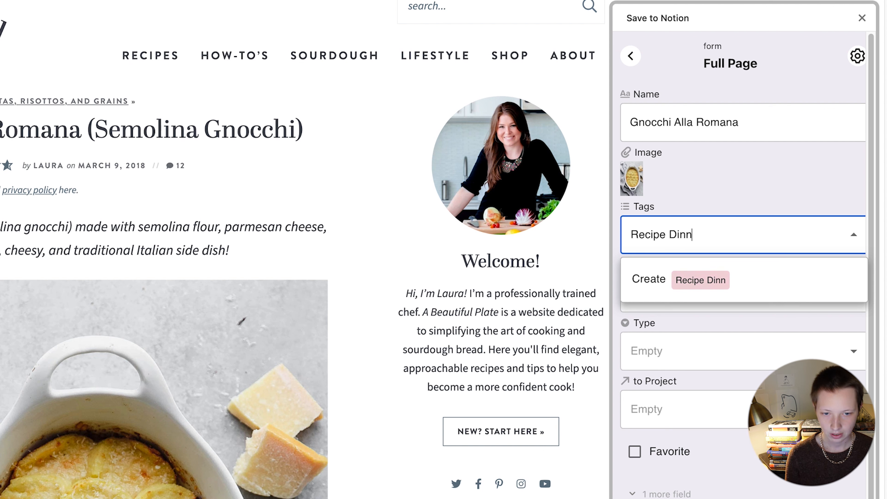
pyautogui.click(757, 278)
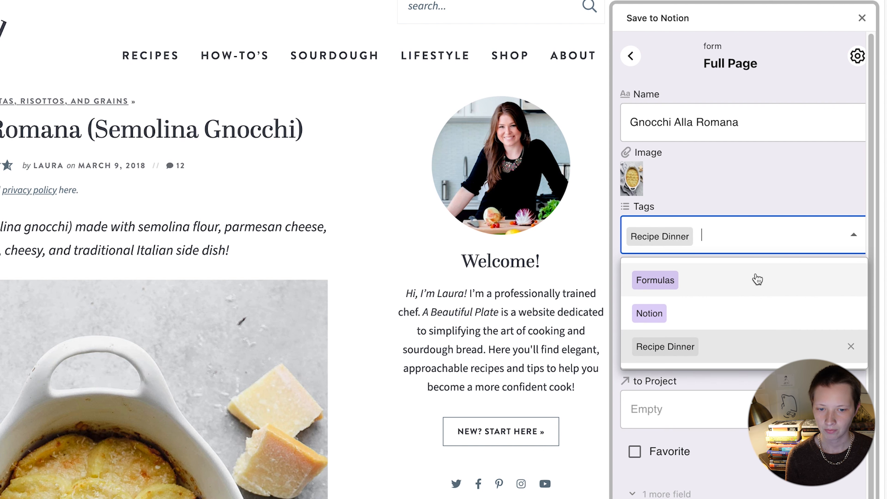
pyautogui.click(736, 197)
# Step: Create and assign a new Food & Meal area and set the type to Article
pyautogui.click(661, 302)
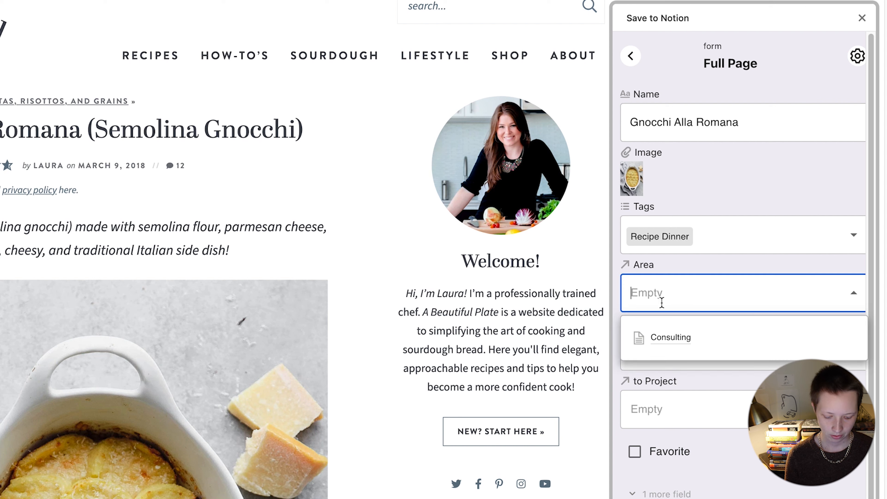
pyautogui.write('Food &')
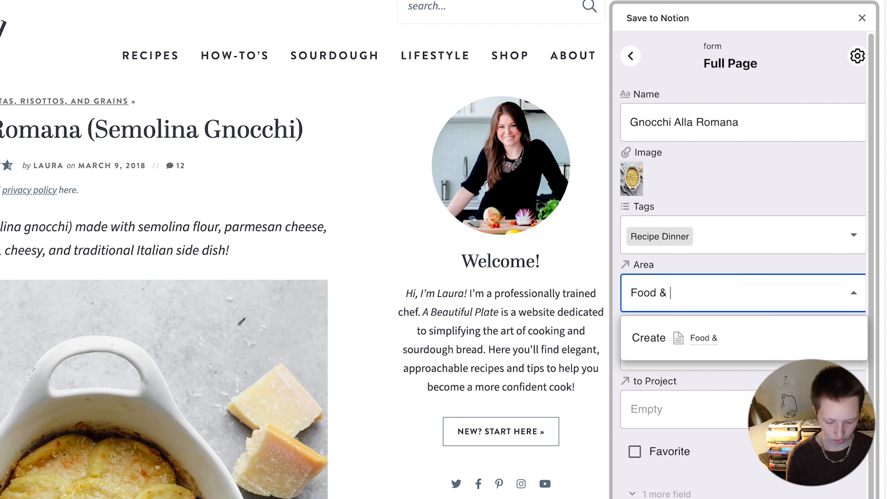
pyautogui.click(742, 343)
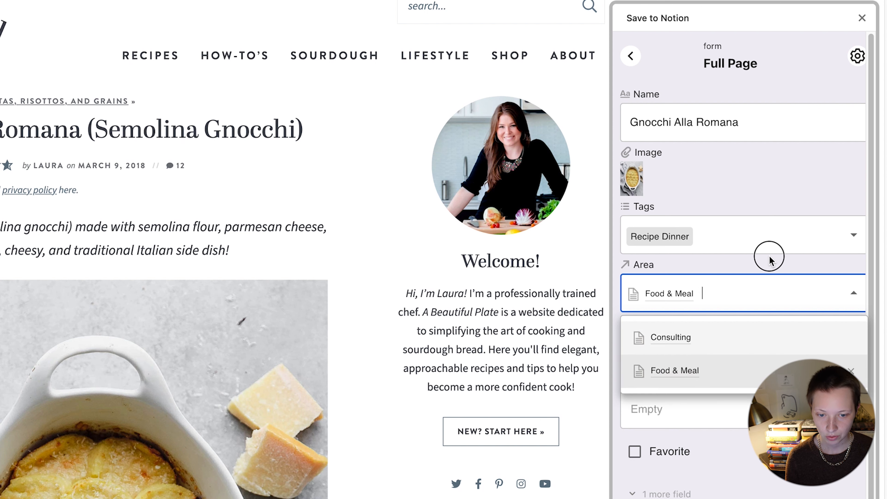
pyautogui.click(772, 261)
pyautogui.click(672, 354)
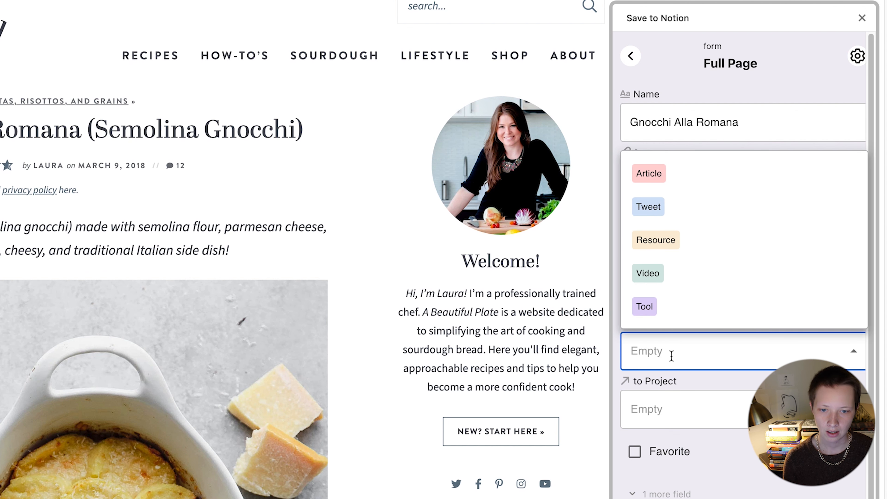
pyautogui.click(663, 186)
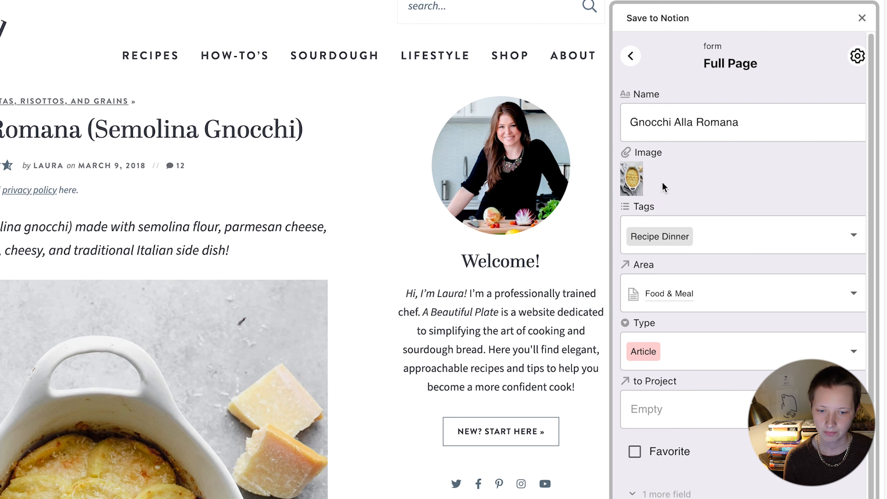
pyautogui.scroll(-1, 676, 424)
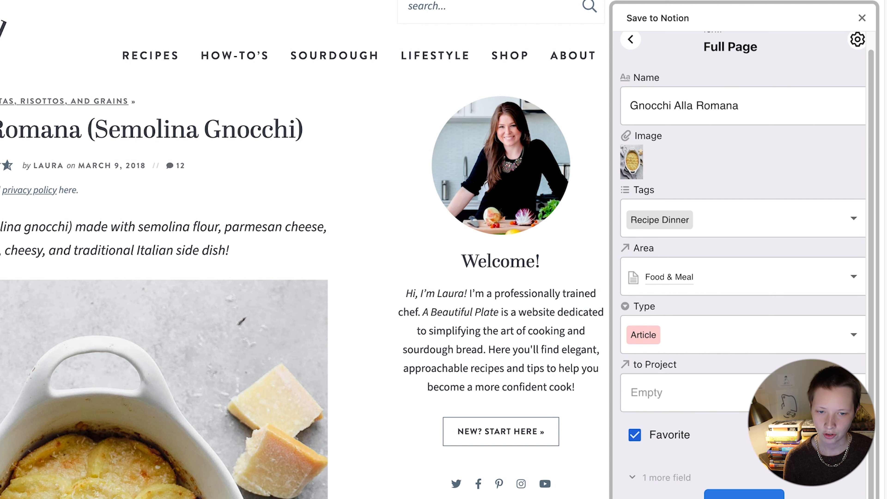
pyautogui.scroll(1, 744, 265)
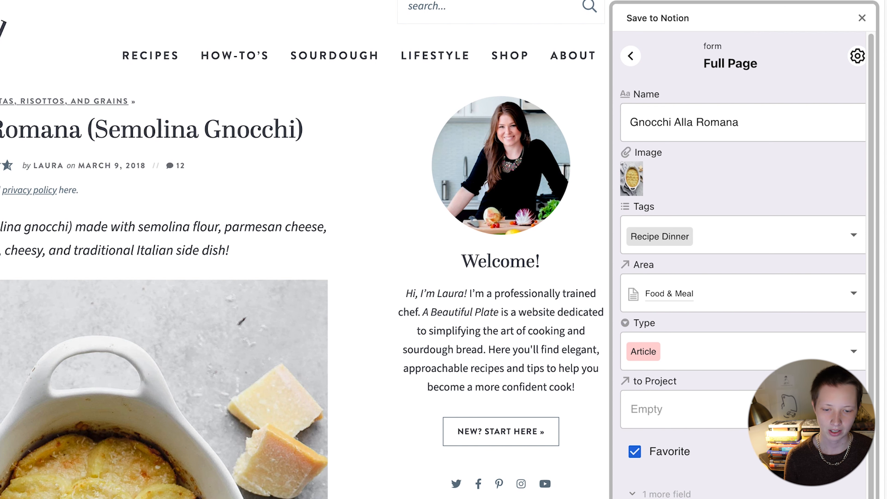
pyautogui.scroll(-1, 687, 294)
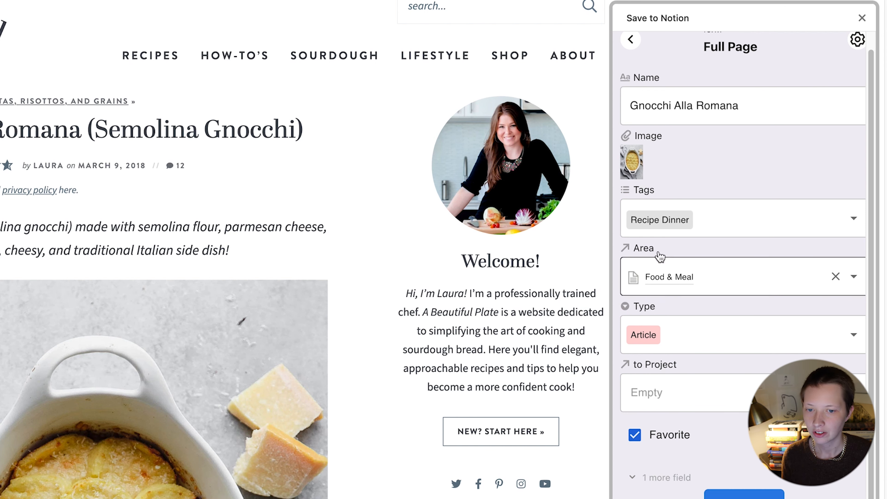
pyautogui.scroll(-9, 235, 407)
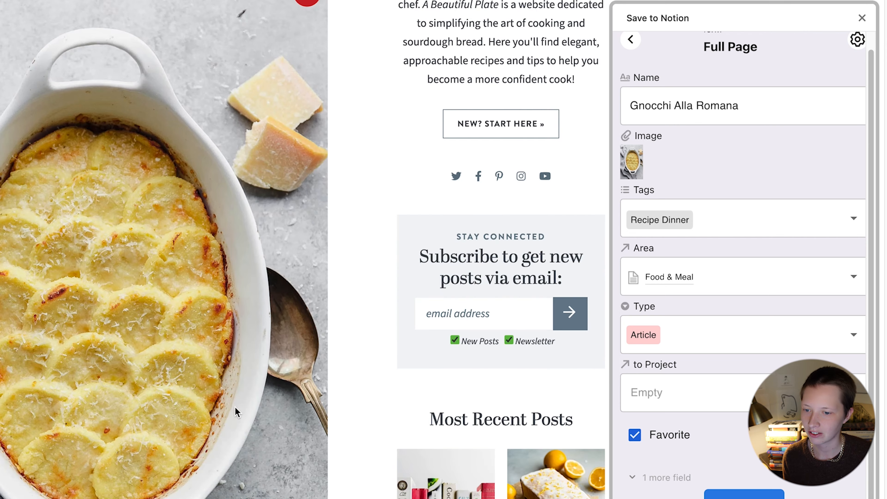
pyautogui.scroll(-7, 235, 407)
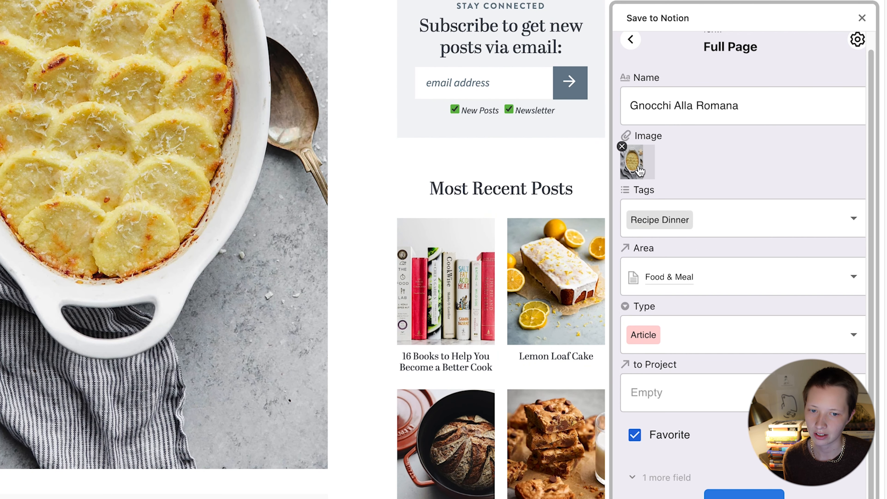
# Step: Use the recipe's ingredients photo as the clip image and save Gnocchi Alla Romana as a new page
pyautogui.click(639, 167)
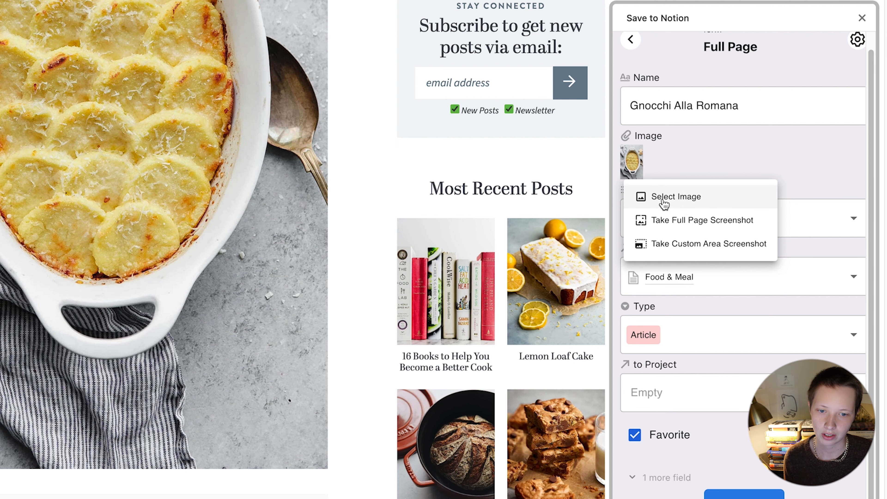
pyautogui.click(706, 204)
pyautogui.scroll(-20, 248, 273)
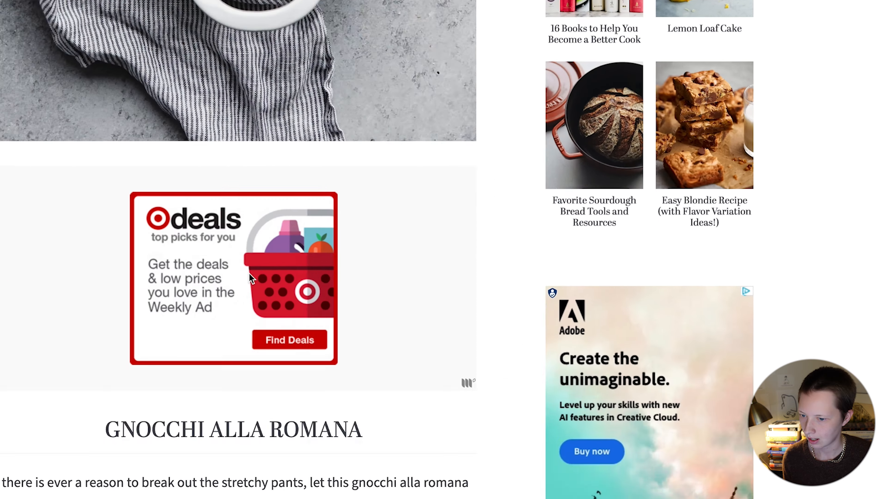
pyautogui.scroll(-4, 332, 273)
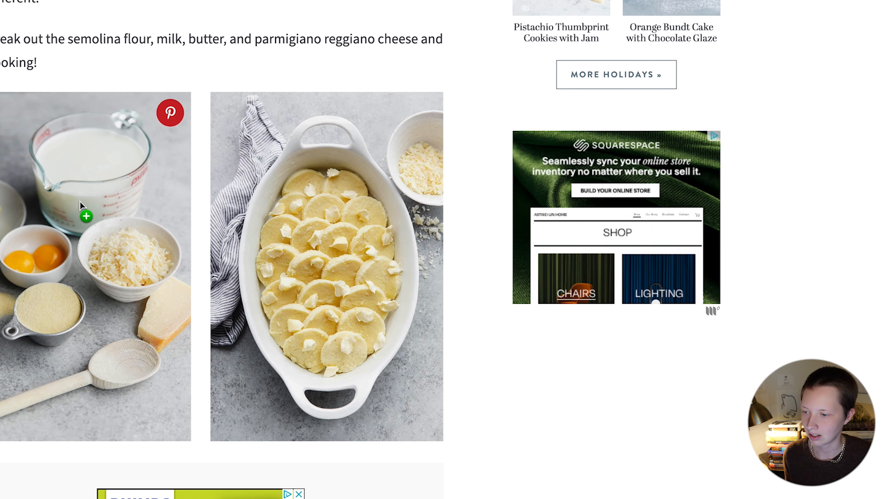
pyautogui.click(195, 202)
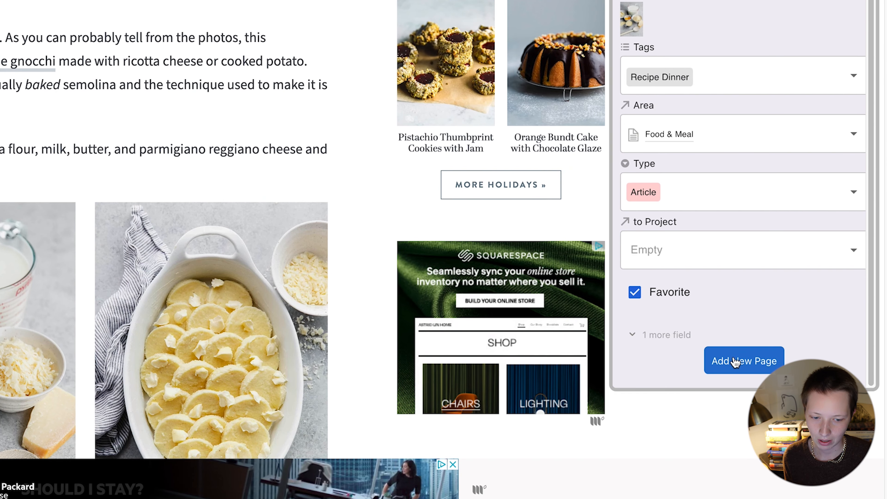
pyautogui.click(734, 360)
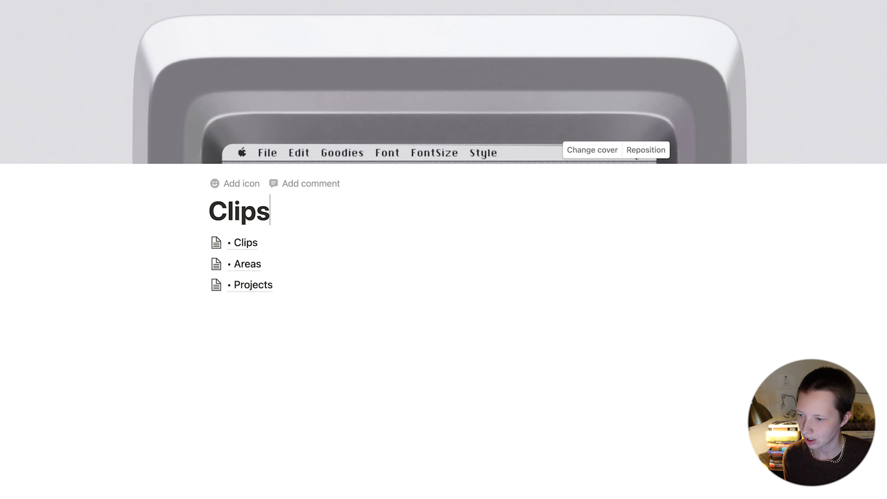
pyautogui.click(243, 246)
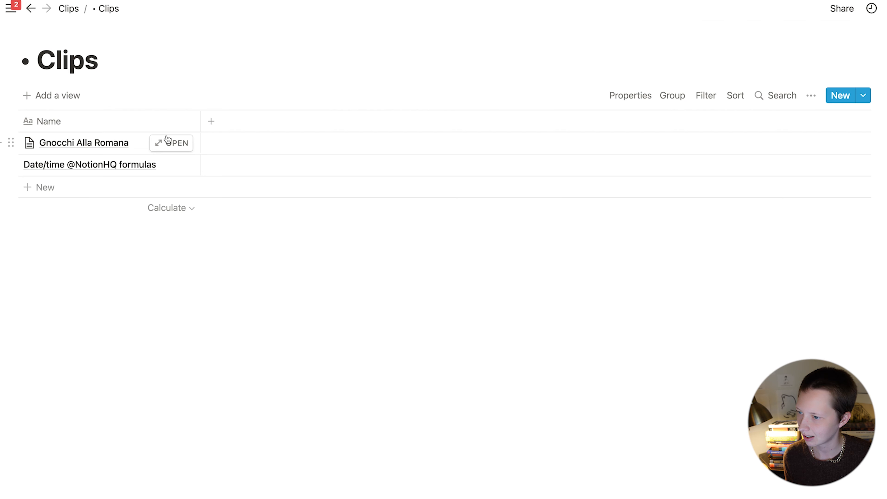
pyautogui.click(175, 142)
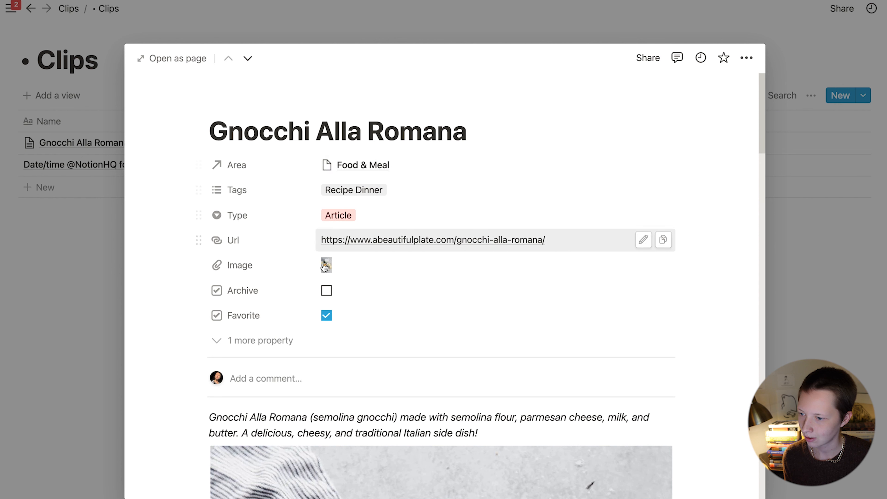
pyautogui.click(368, 266)
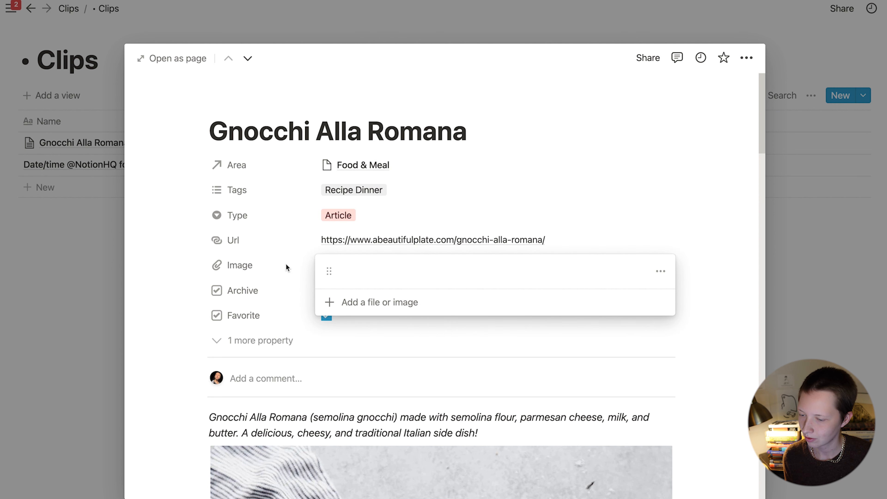
pyautogui.click(390, 282)
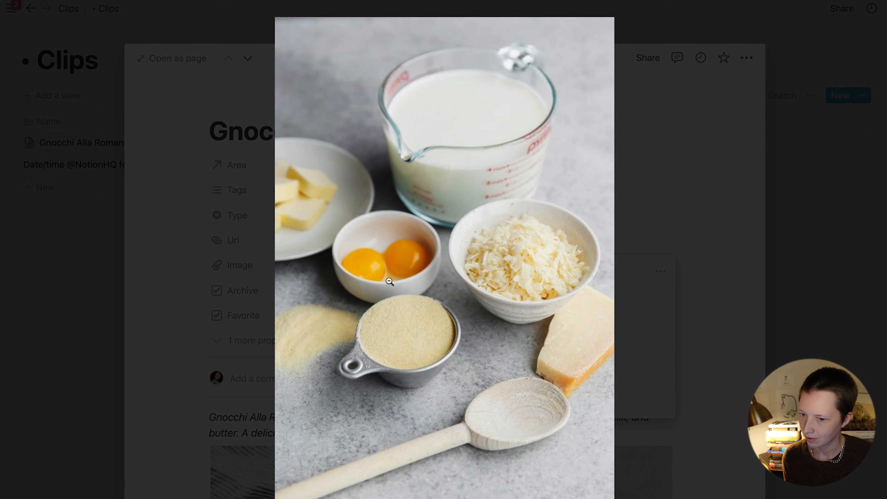
pyautogui.click(205, 286)
pyautogui.click(205, 286)
pyautogui.scroll(-10, 205, 286)
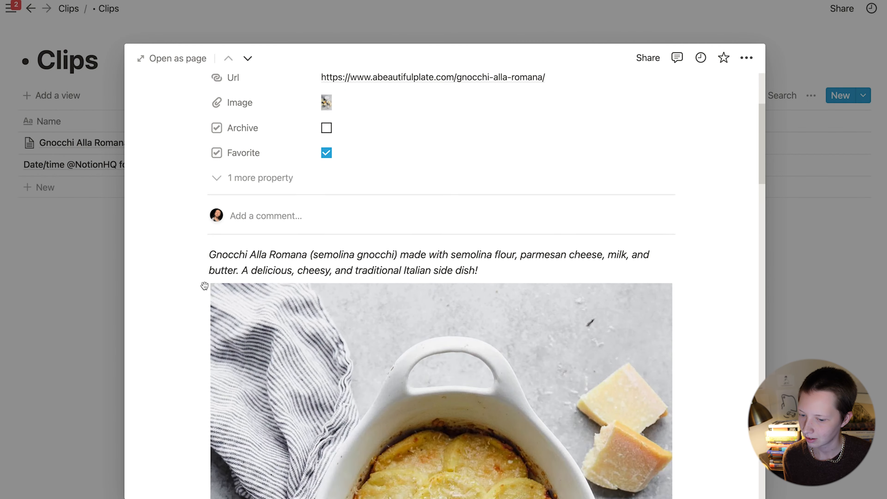
pyautogui.scroll(-15, 204, 286)
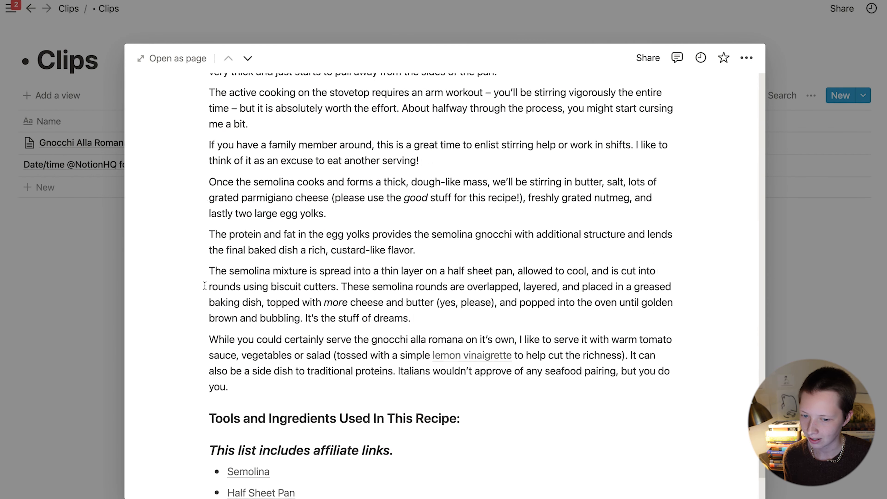
pyautogui.scroll(20, 205, 286)
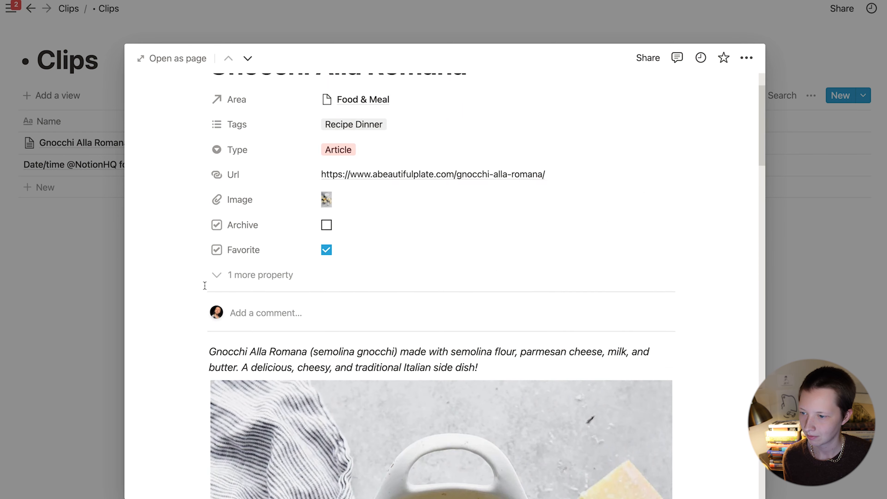
pyautogui.click(84, 231)
pyautogui.click(69, 8)
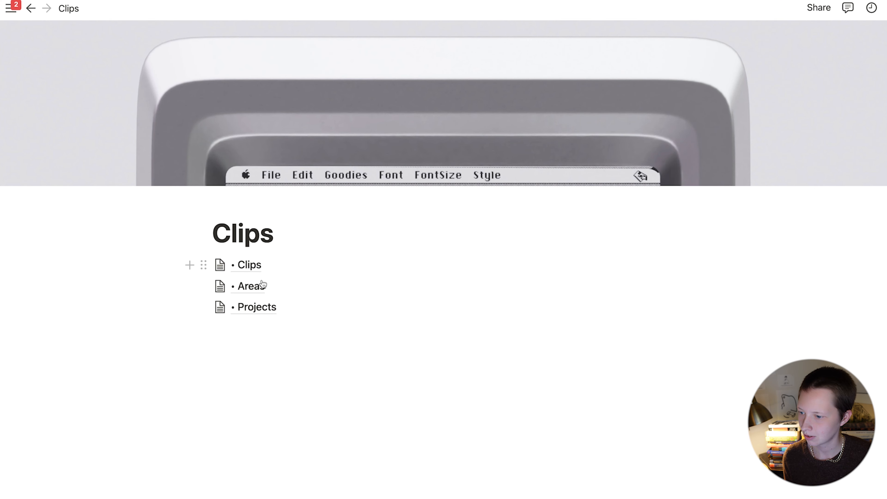
pyautogui.click(251, 286)
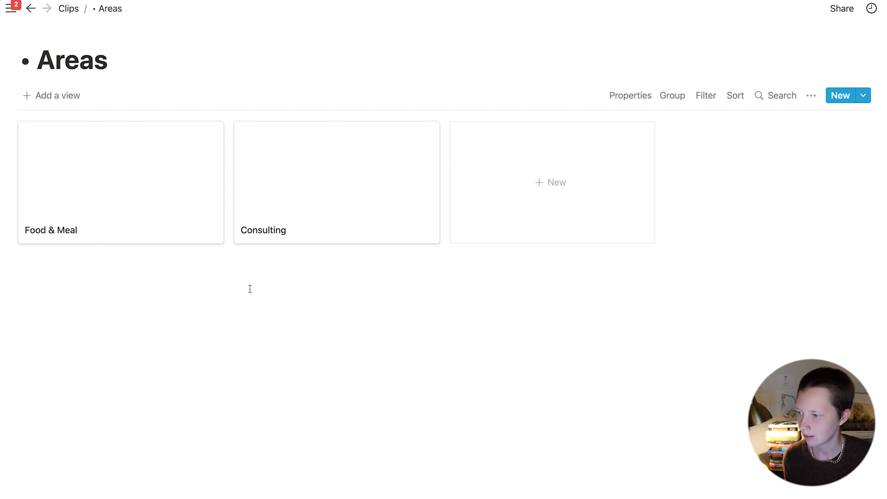
pyautogui.click(105, 210)
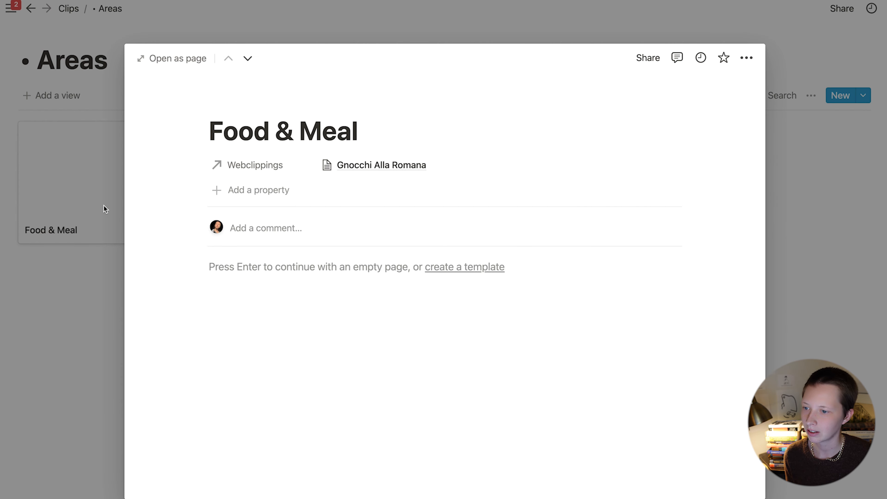
pyautogui.click(386, 169)
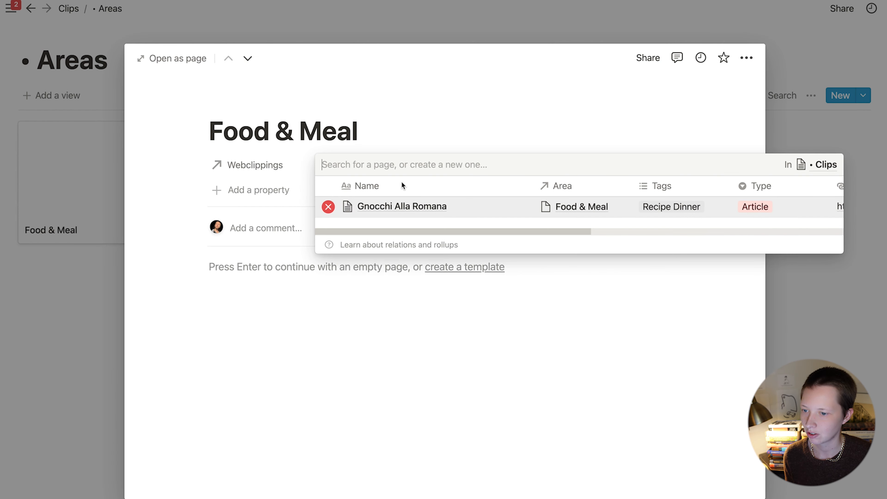
pyautogui.click(279, 217)
pyautogui.click(58, 241)
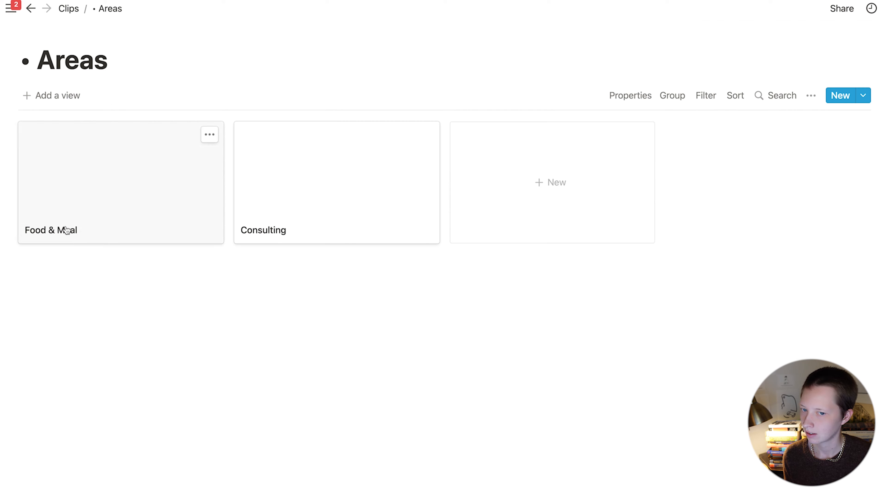
pyautogui.click(77, 10)
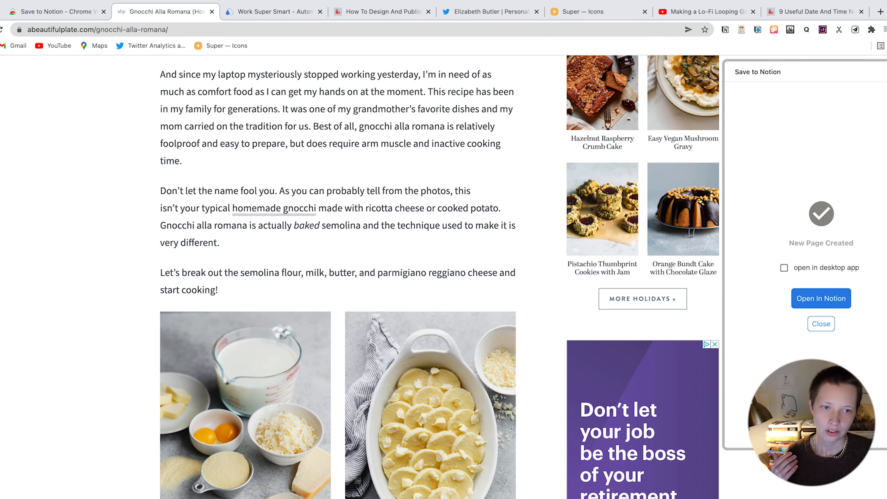
# Step: Dismiss the page-created confirmation and close the Gnocchi Alla Romana tab
pyautogui.click(886, 72)
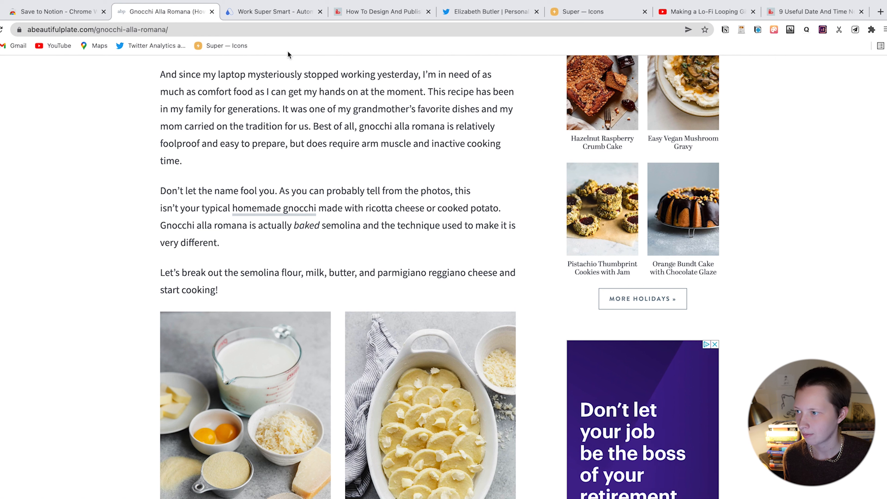
pyautogui.click(213, 12)
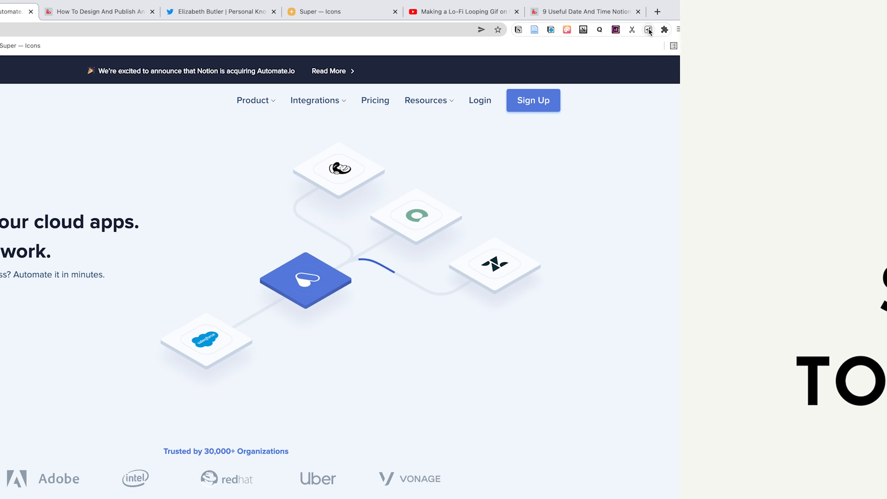
# Step: Open a Clipping (Link) form for the Automate.io page and cut its name down to 'Automate.io'
pyautogui.click(649, 30)
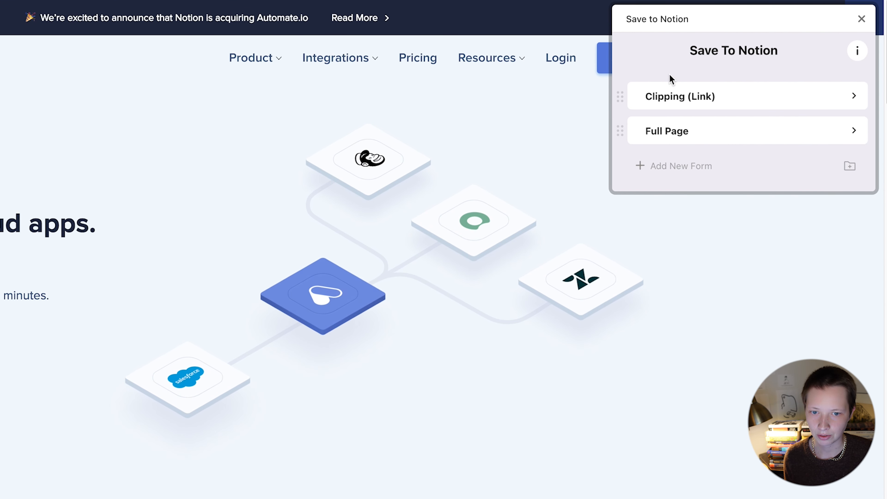
pyautogui.click(757, 98)
pyautogui.moveTo(733, 123); pyautogui.dragTo(630, 123)
pyautogui.press('BackSpace')
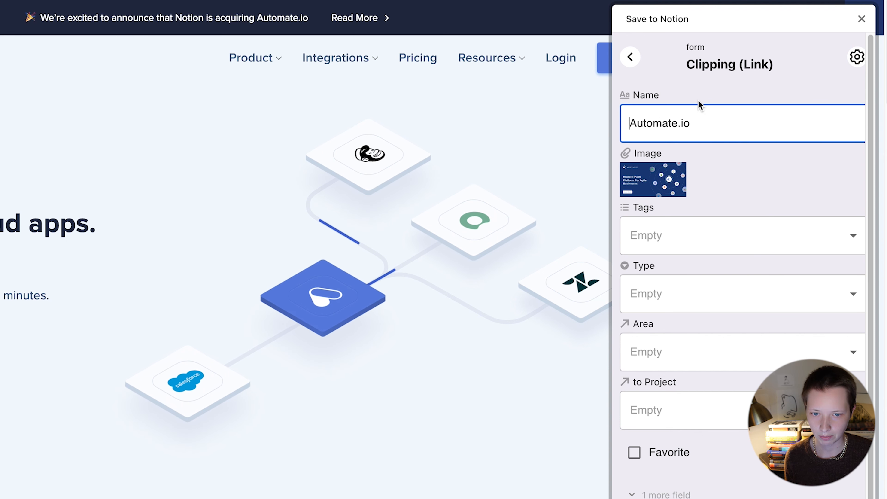
pyautogui.click(752, 92)
# Step: Tag the Automate.io clip Notion plus new Automation and Web App tags
pyautogui.moveTo(664, 179)
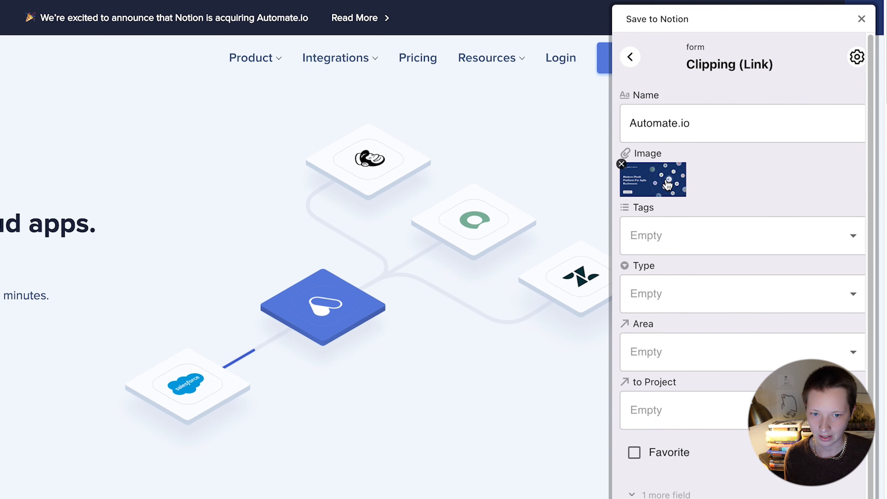
pyautogui.click(653, 238)
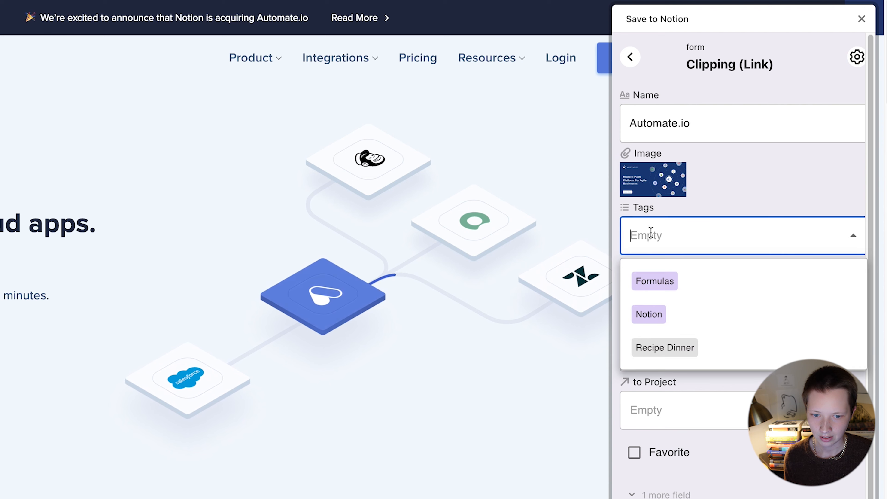
pyautogui.click(675, 331)
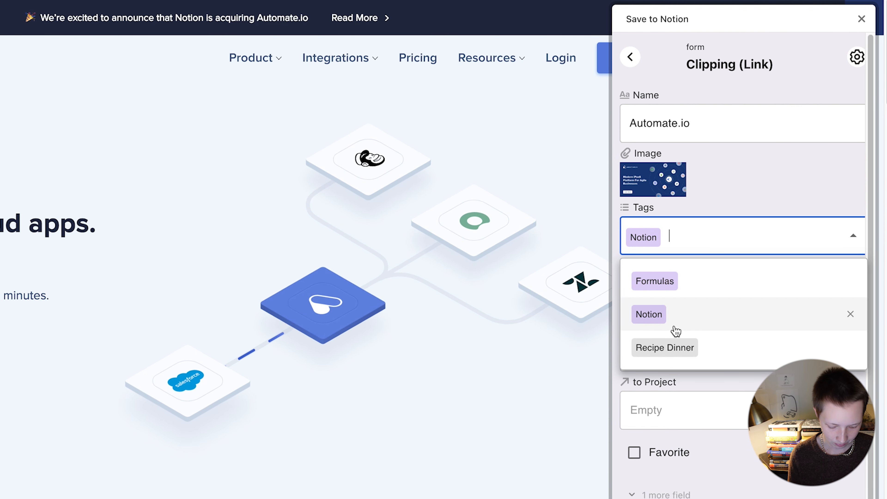
pyautogui.write('Automation')
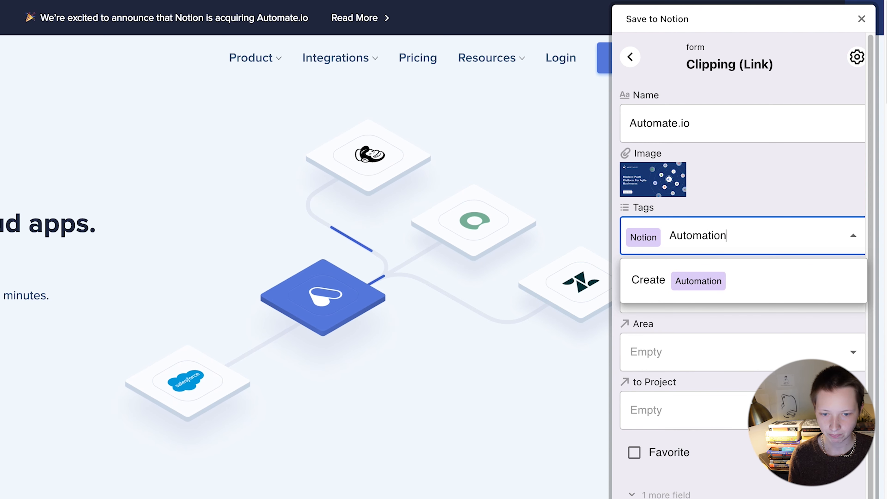
pyautogui.click(689, 293)
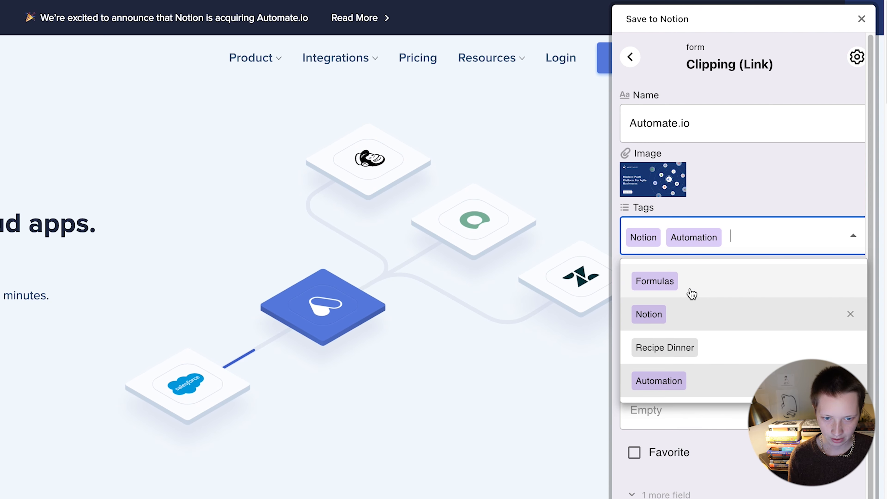
pyautogui.write('Web App')
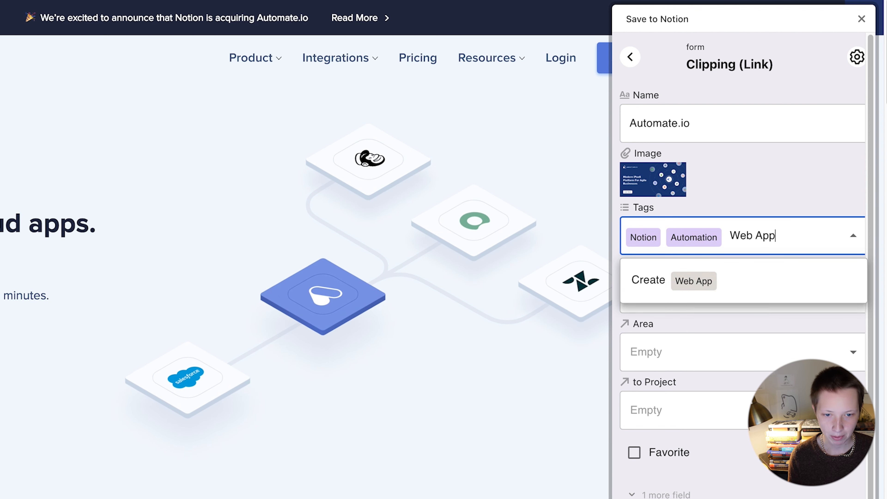
pyautogui.click(729, 288)
pyautogui.click(752, 199)
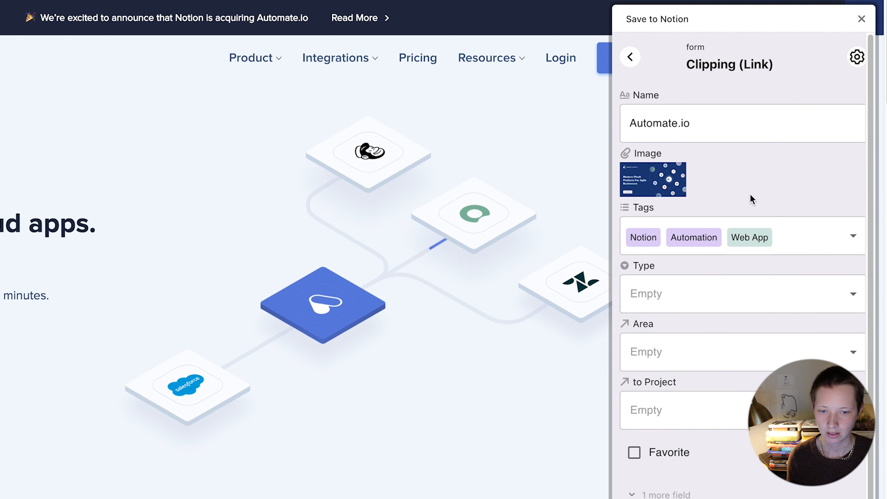
# Step: Set the clip type to Tool and create Content Creation as its area
pyautogui.click(672, 292)
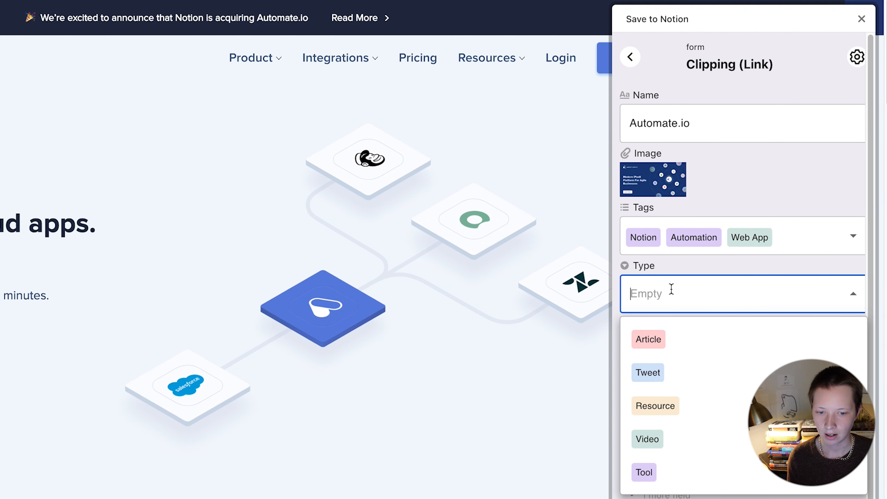
pyautogui.click(679, 475)
pyautogui.click(700, 349)
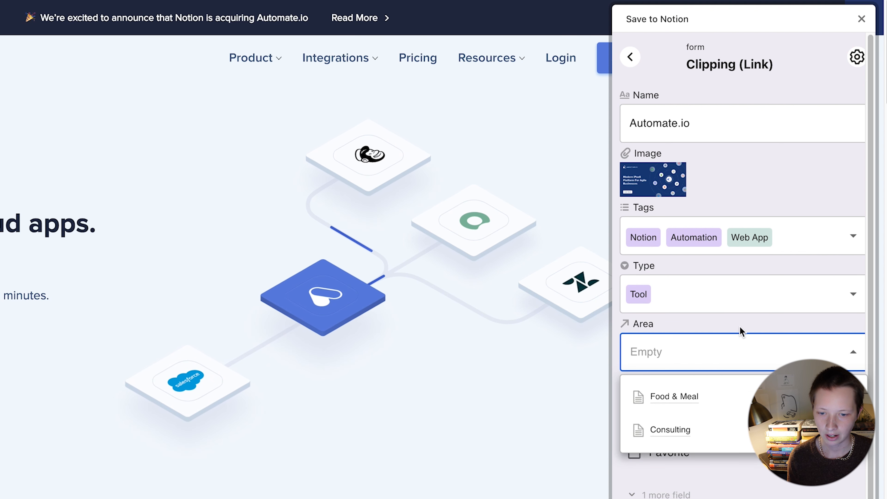
pyautogui.write('Content Creation')
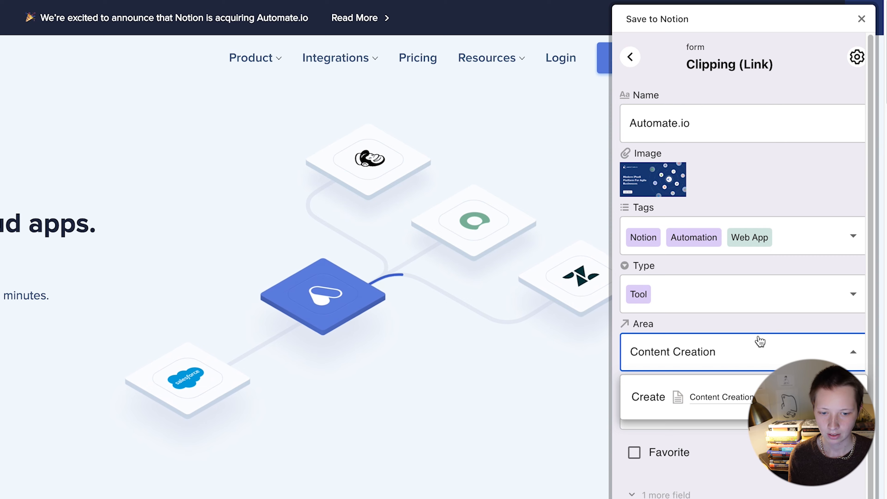
pyautogui.press('Return')
pyautogui.scroll(-3, 733, 331)
# Step: Link a new project 'List of Notion Tools For Power Users' and save the clip as a page
pyautogui.click(721, 326)
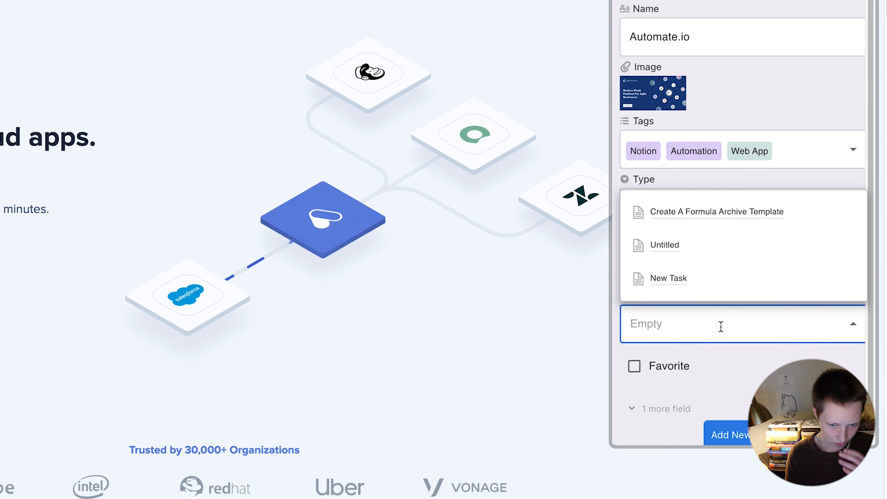
pyautogui.write('List ')
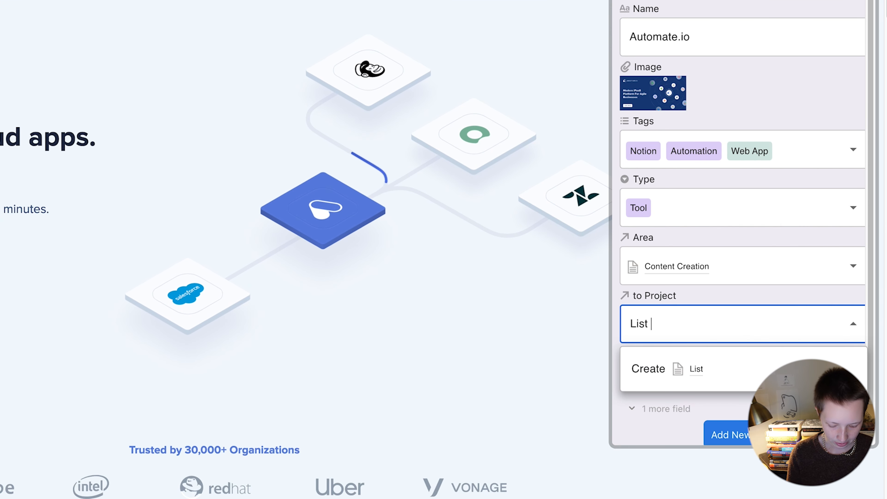
pyautogui.write('of Notio')
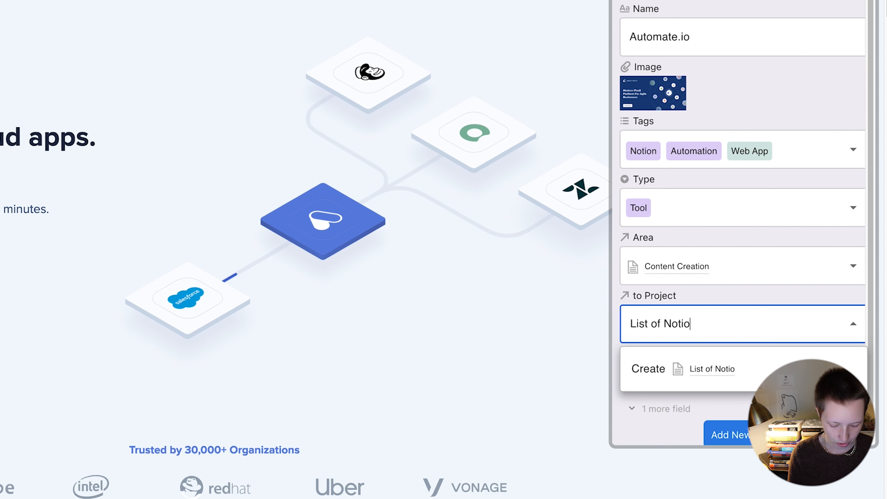
pyautogui.write('n Tools For')
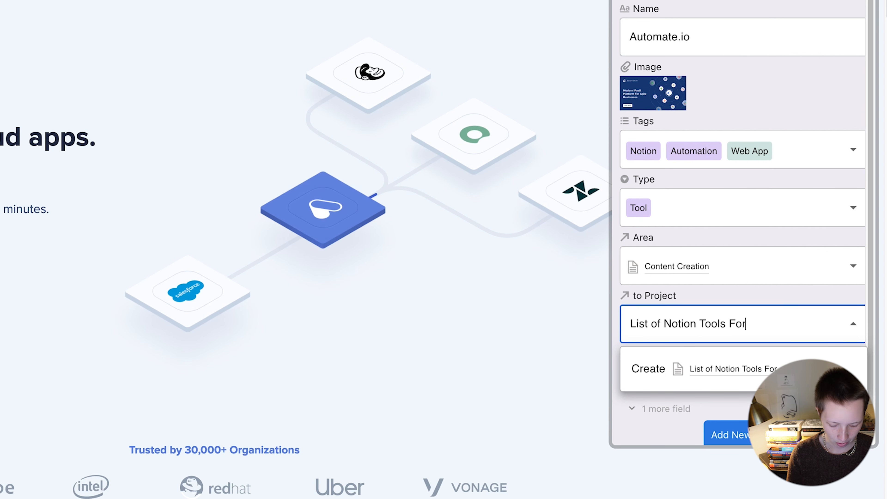
pyautogui.write(' Power Users')
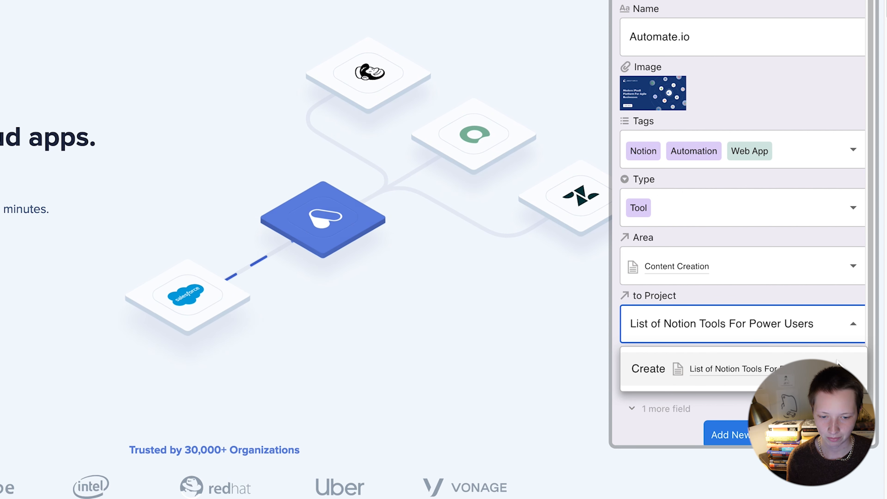
pyautogui.click(745, 369)
pyautogui.click(800, 381)
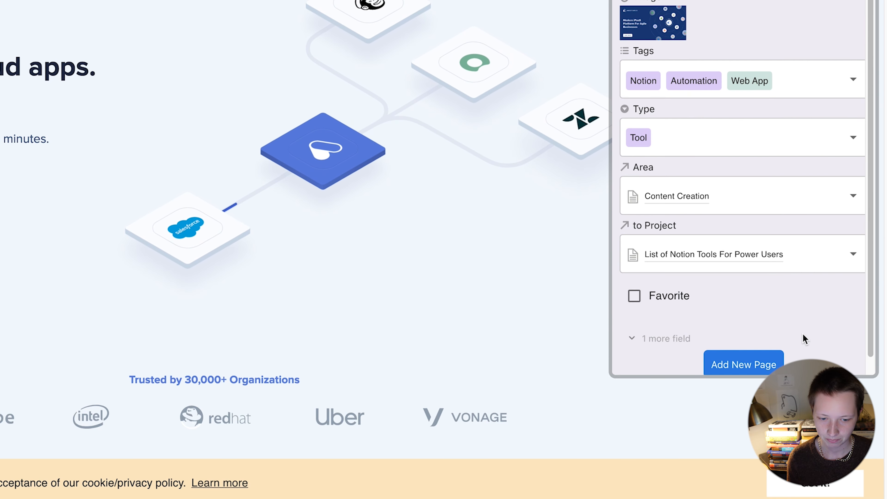
pyautogui.click(751, 359)
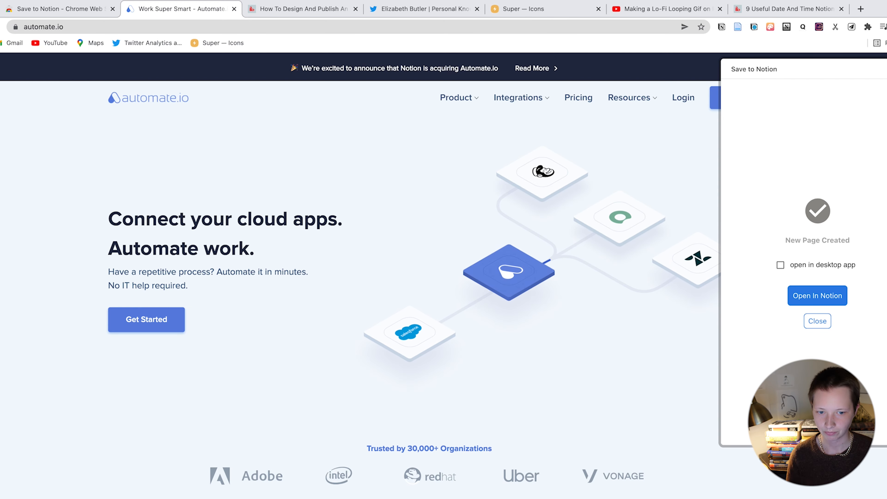
# Step: Dismiss the confirmation, close the Automate.io tab, and bring up Save to Notion on the publishing article
pyautogui.click(817, 321)
pyautogui.click(235, 10)
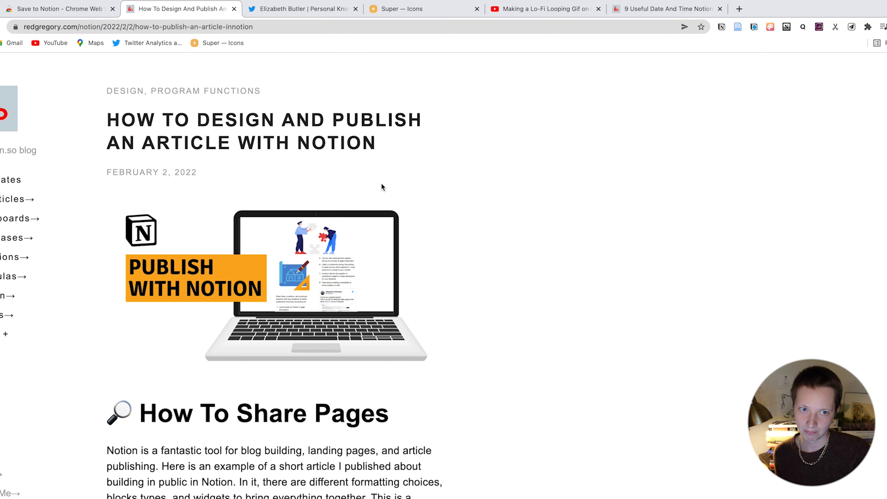
pyautogui.click(852, 27)
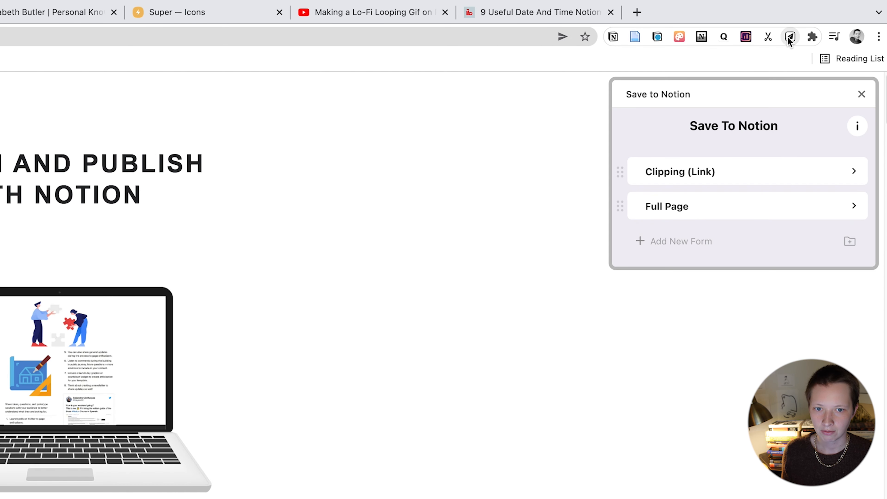
# Step: In the Full Page form, trim the article name to 'Publish With Notion'
pyautogui.click(664, 206)
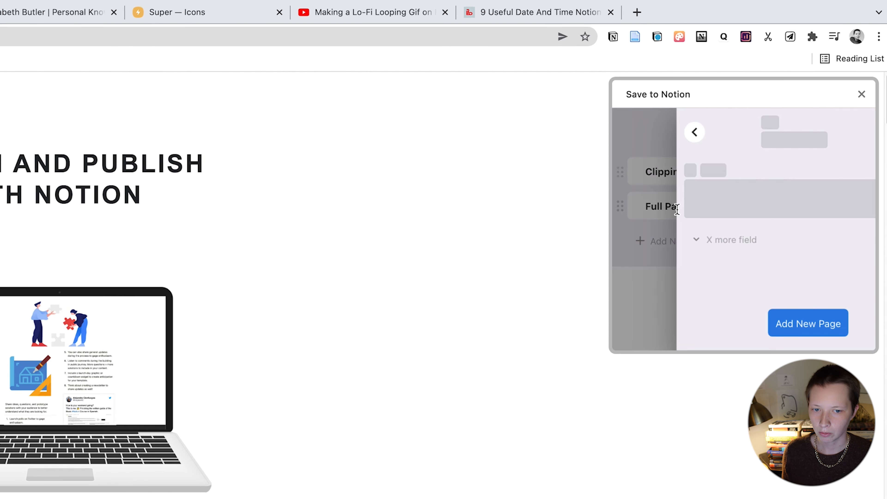
pyautogui.moveTo(731, 199); pyautogui.dragTo(567, 208)
pyautogui.press('BackSpace')
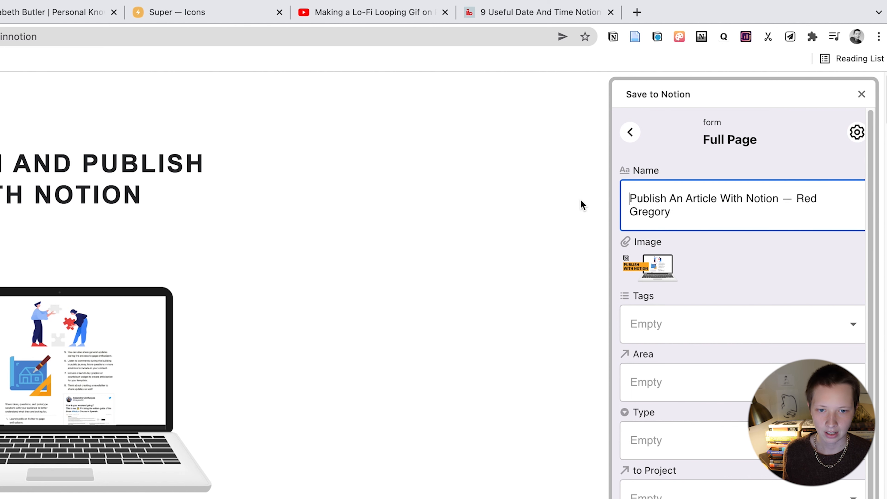
pyautogui.click(674, 210)
pyautogui.moveTo(681, 212); pyautogui.dragTo(780, 198)
pyautogui.press('BackSpace')
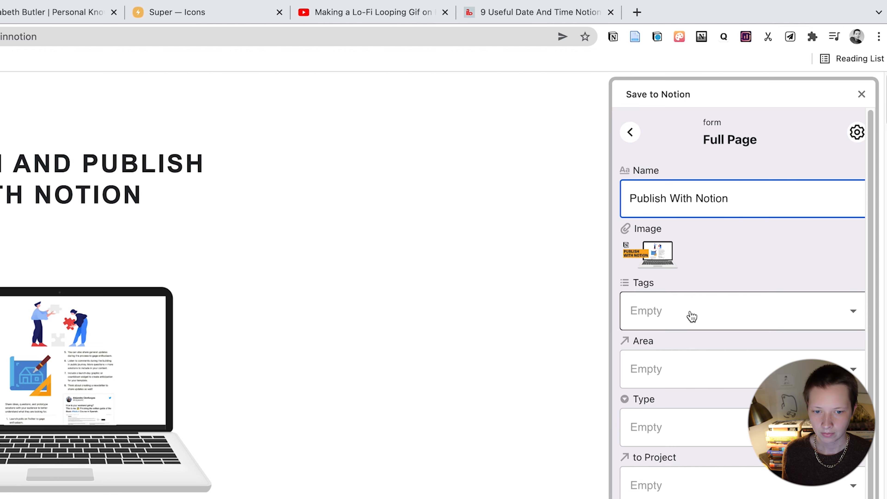
# Step: Tag the article Notion and a new Advice tag
pyautogui.click(691, 314)
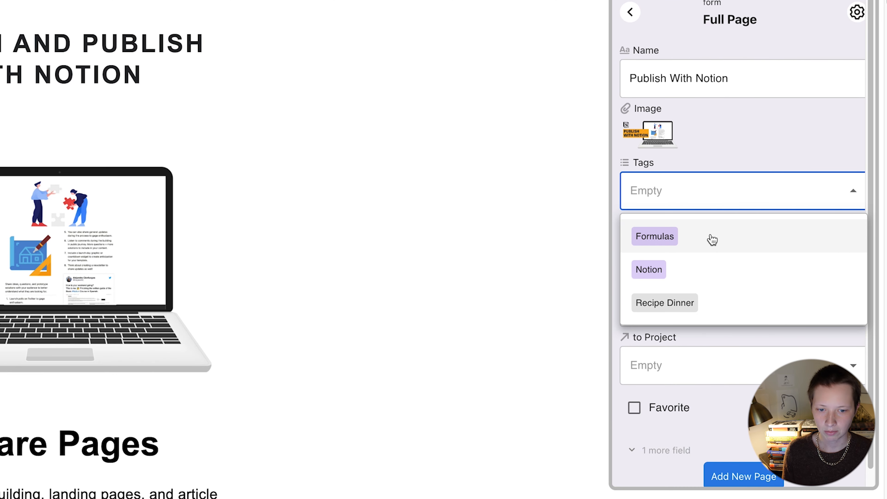
pyautogui.click(687, 266)
pyautogui.write('Ad')
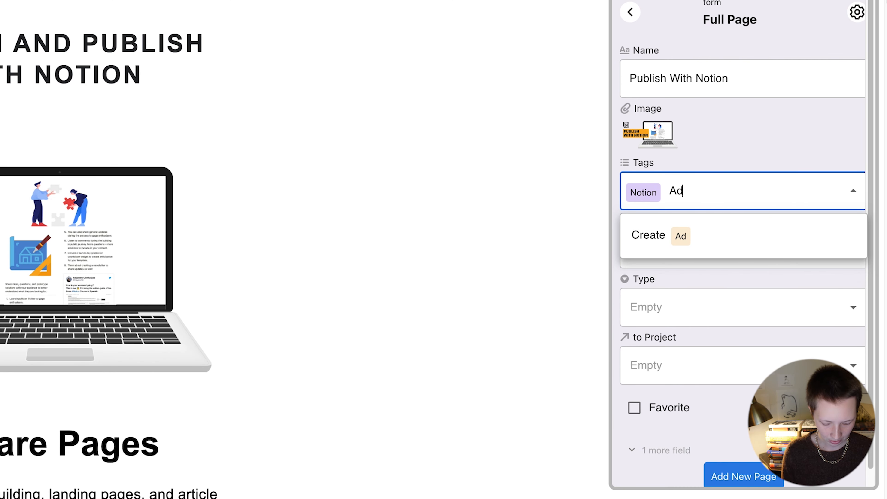
pyautogui.write('vice')
pyautogui.click(734, 248)
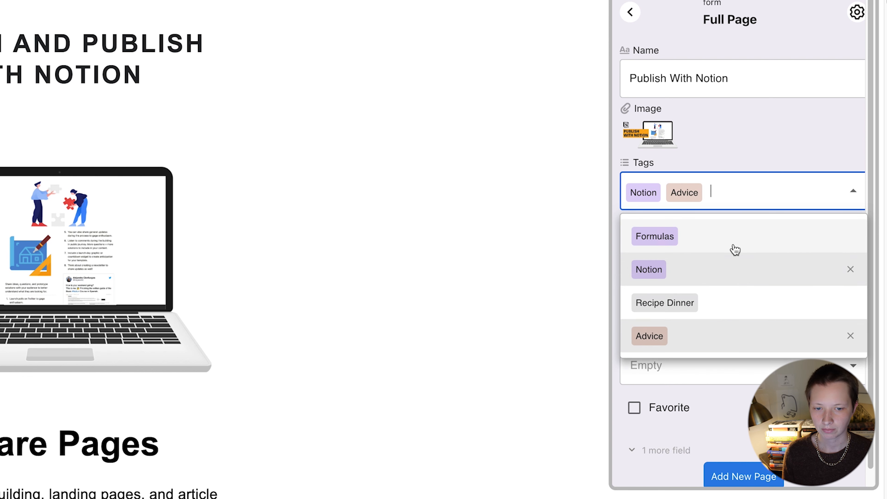
# Step: Set area Content Creation and type Article, save the page, and close the tab
pyautogui.click(729, 177)
pyautogui.click(673, 262)
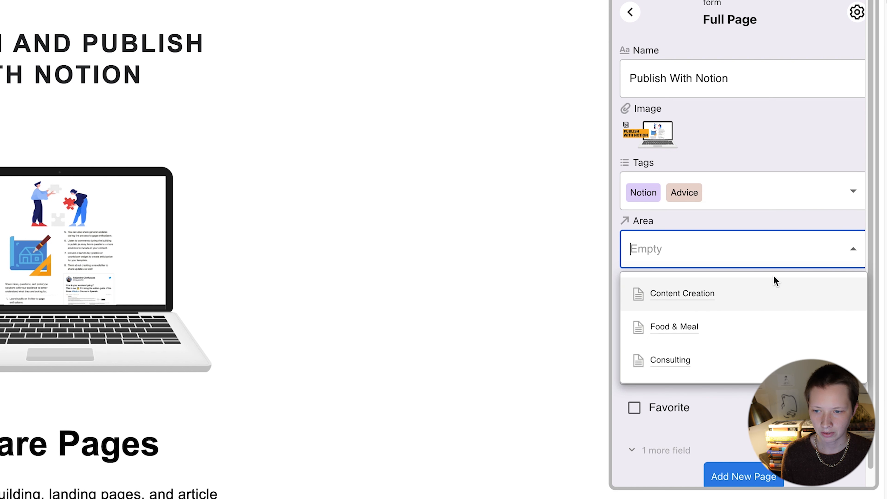
pyautogui.click(717, 294)
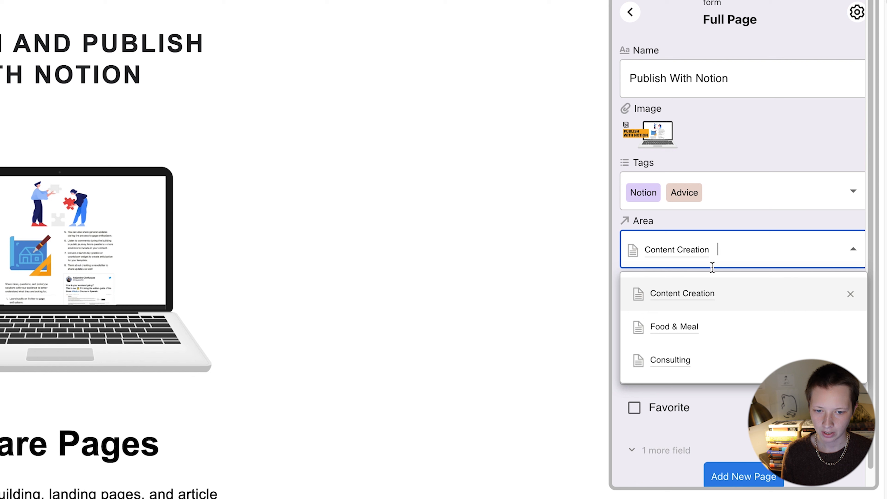
pyautogui.press('Escape')
pyautogui.click(705, 297)
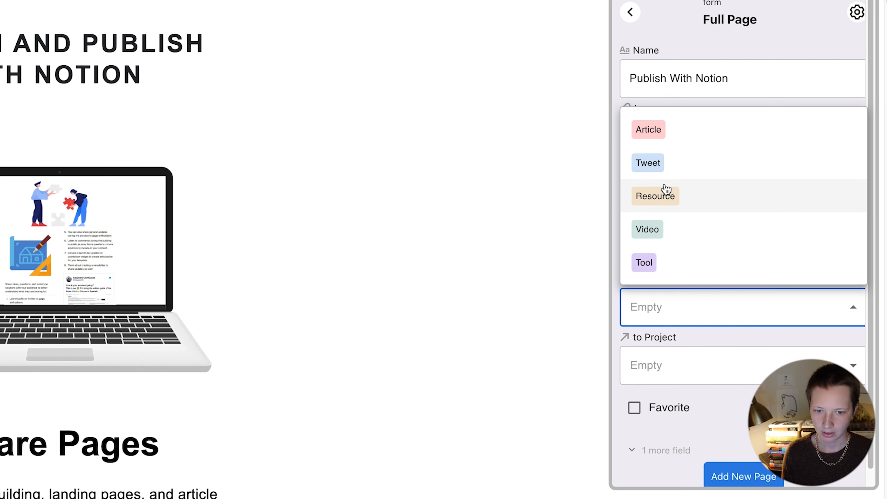
pyautogui.click(663, 140)
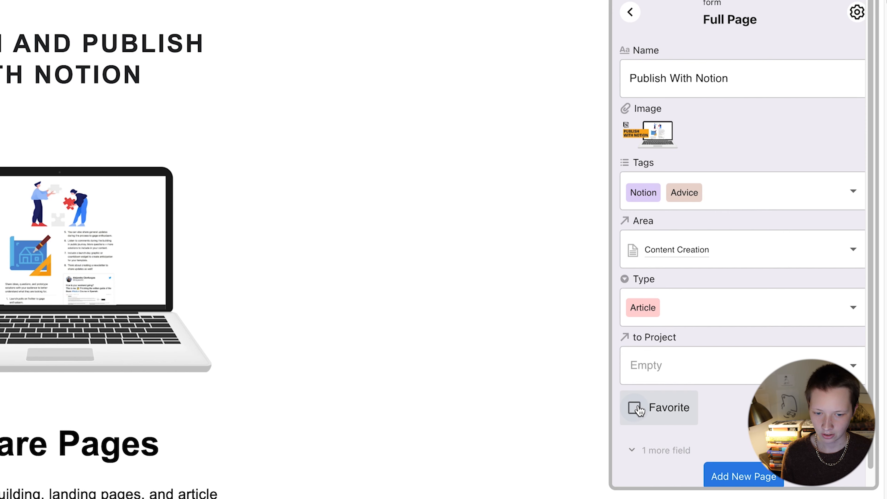
pyautogui.click(719, 478)
pyautogui.click(228, 10)
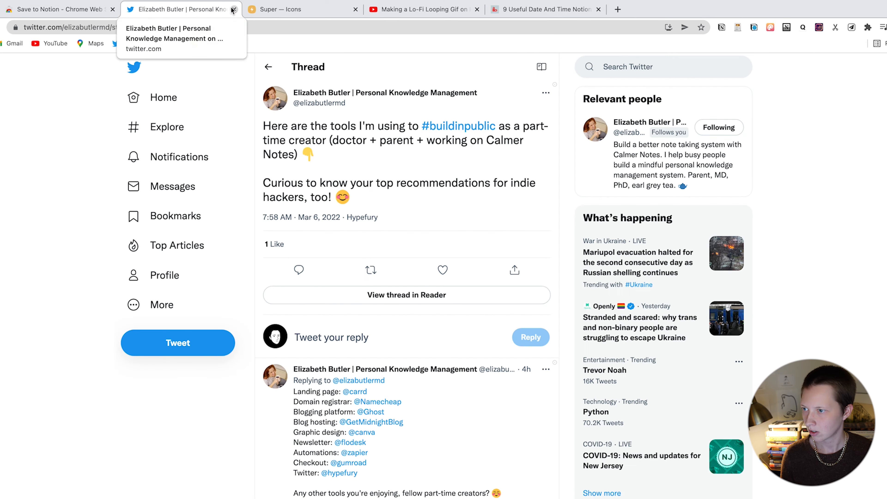
pyautogui.click(234, 9)
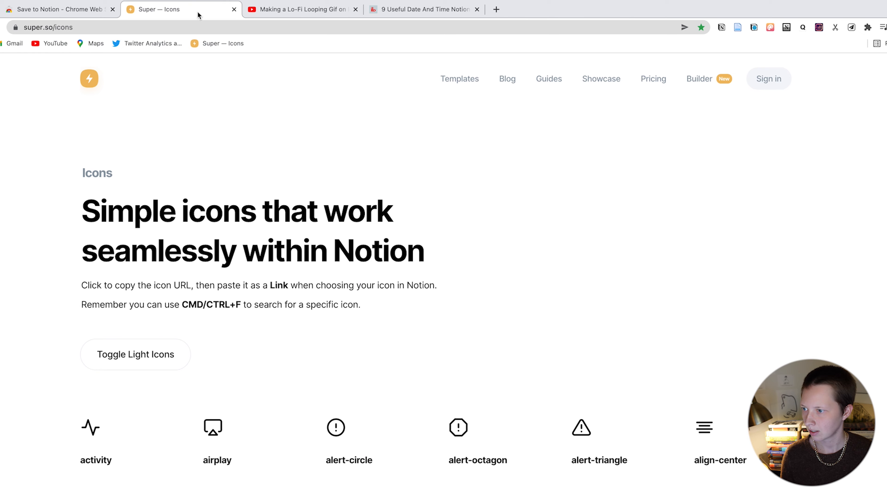
# Step: Start a Clipping (Link) for Super — Icons tagged Notion and a new Design tag
pyautogui.scroll(-15, 680, 290)
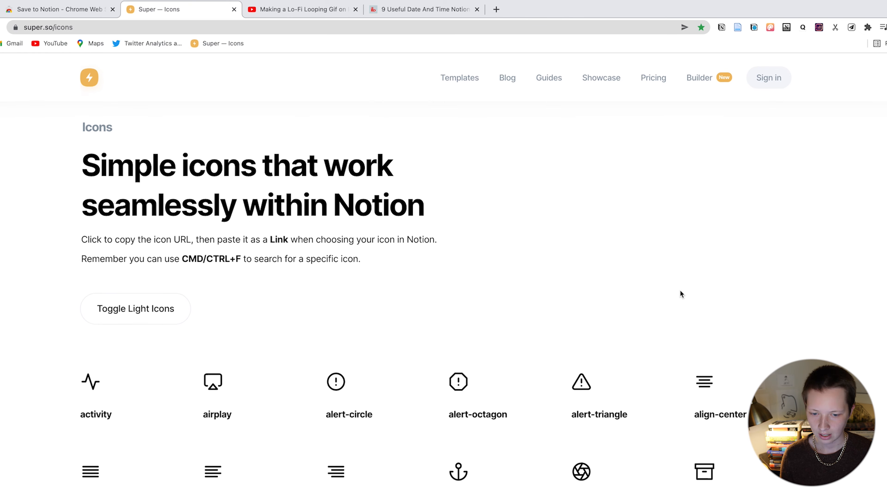
pyautogui.scroll(15, 680, 289)
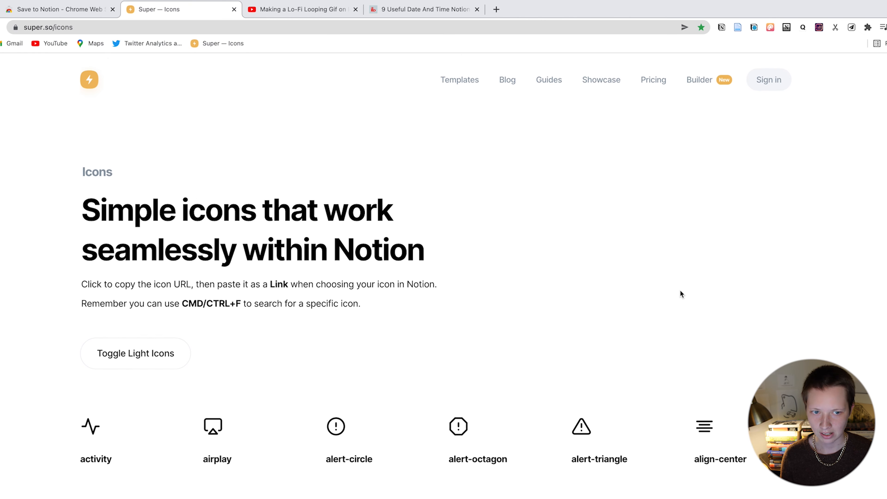
pyautogui.click(852, 28)
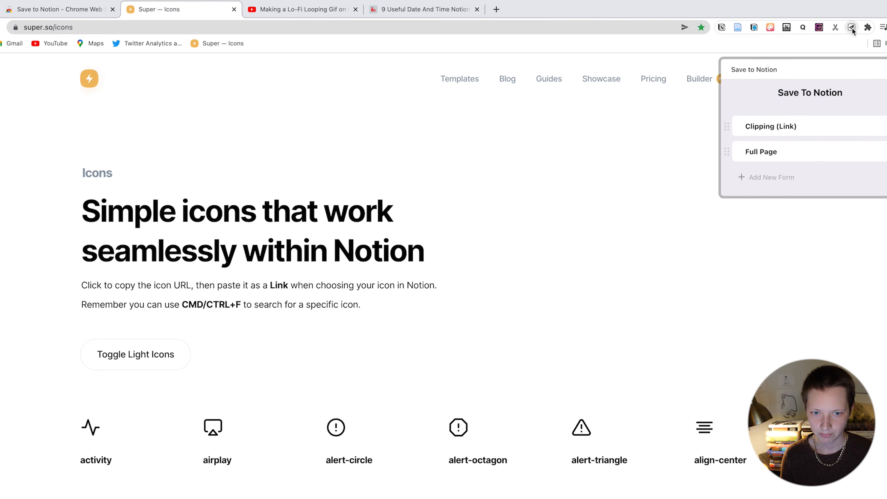
pyautogui.click(672, 105)
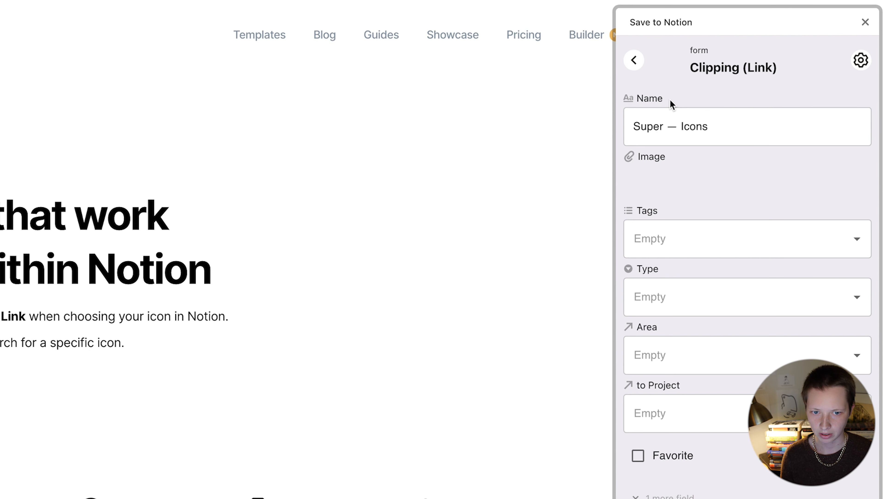
pyautogui.click(647, 242)
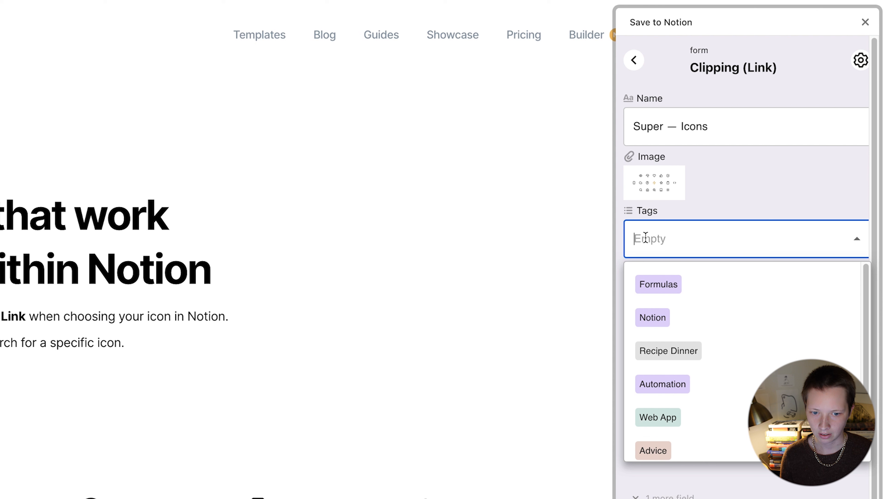
pyautogui.click(673, 323)
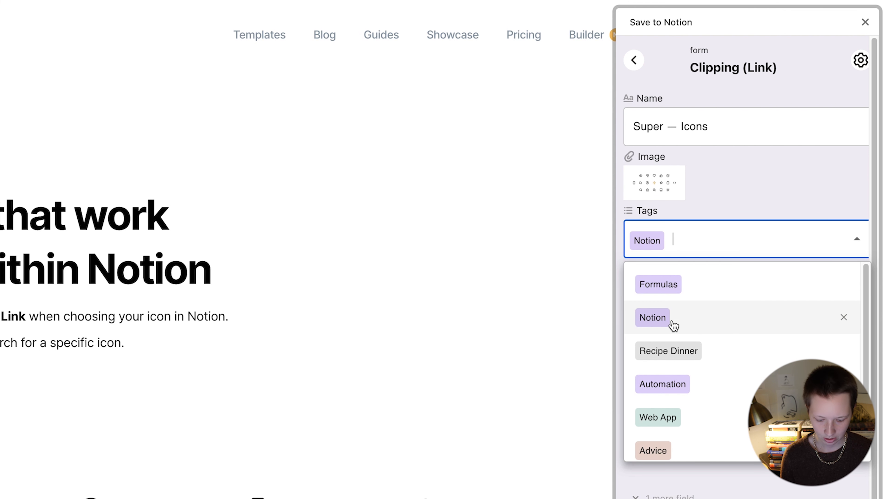
pyautogui.write('Design')
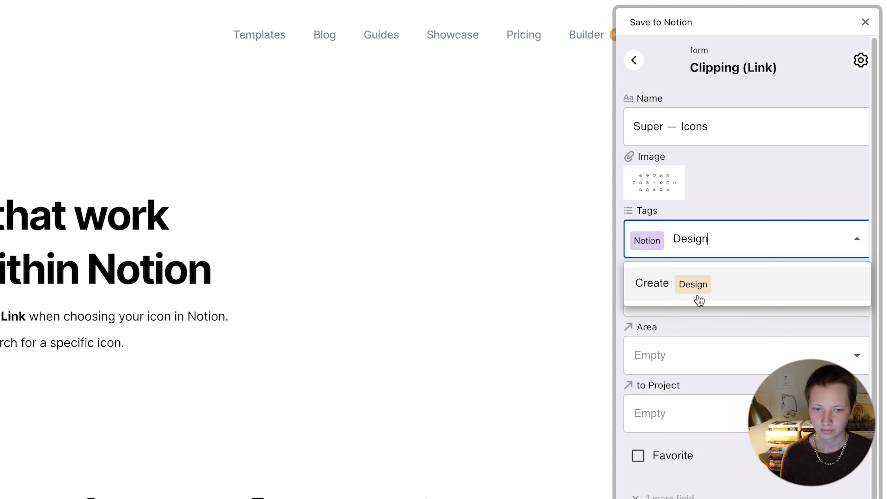
pyautogui.click(711, 274)
pyautogui.press('Tab')
# Step: Set type Resource, area Content Creation, project List of Notion Tools For Power Users, and save
pyautogui.click(675, 409)
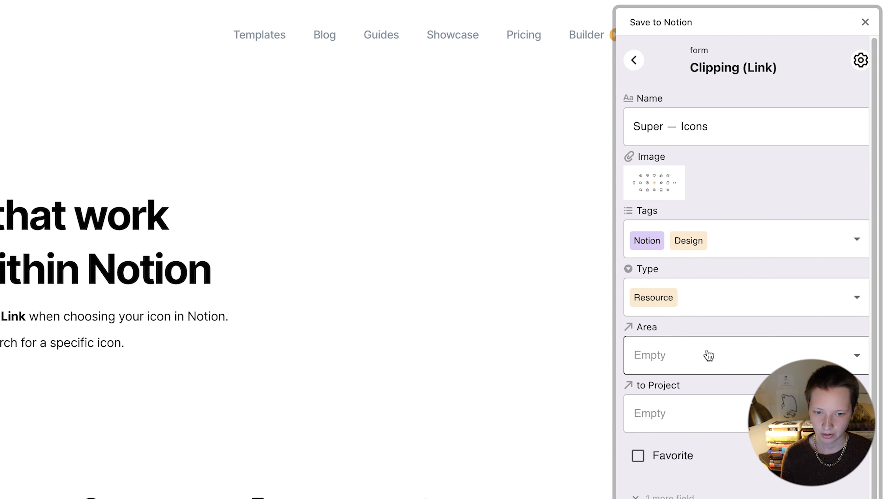
pyautogui.click(696, 357)
pyautogui.click(696, 406)
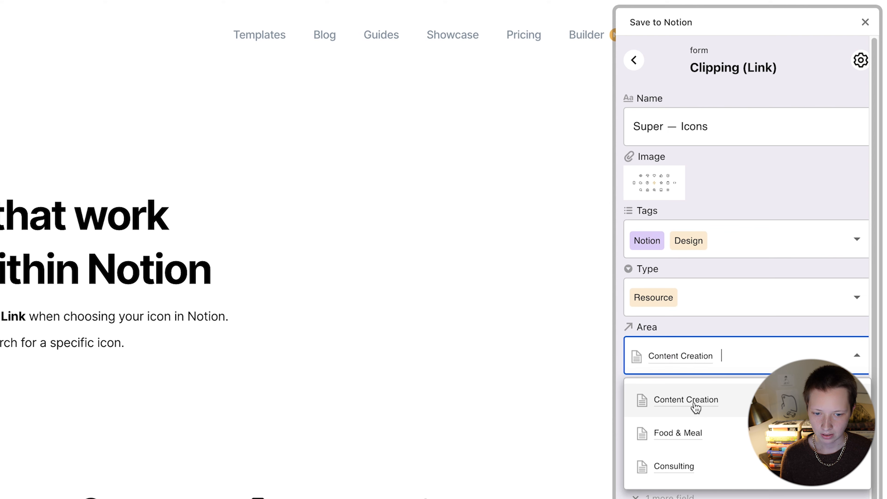
pyautogui.click(724, 327)
pyautogui.click(699, 416)
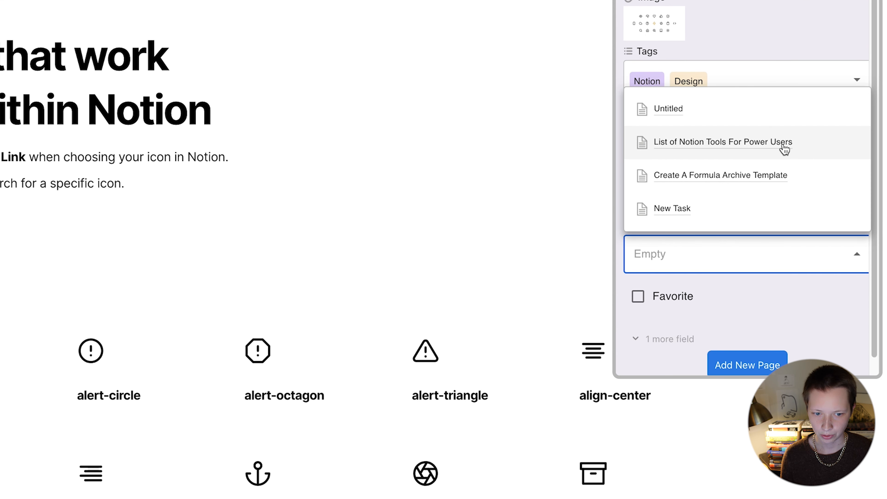
pyautogui.click(794, 151)
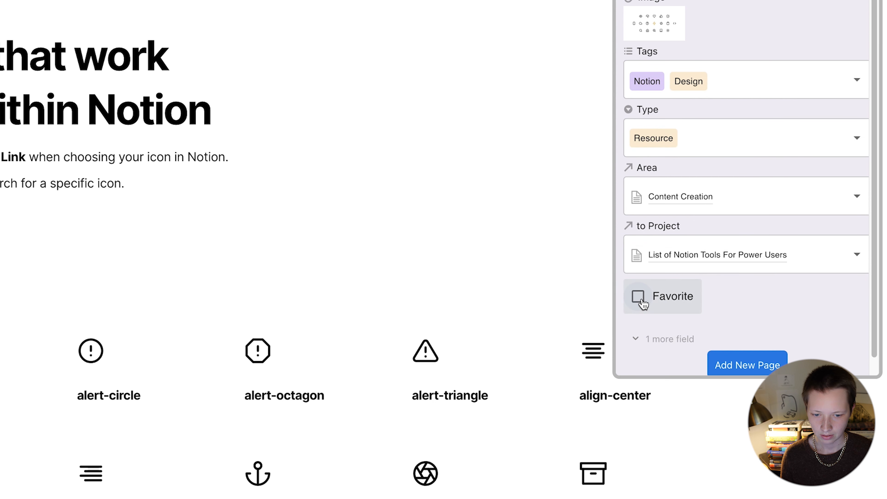
pyautogui.click(726, 366)
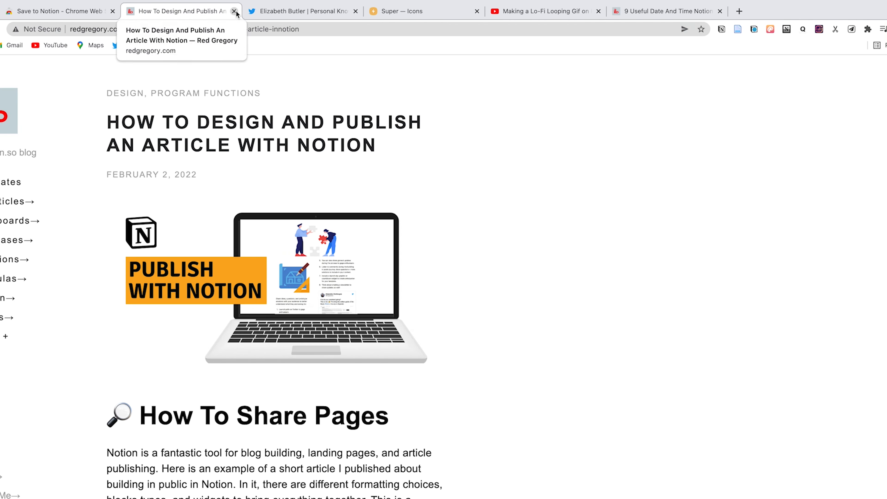
# Step: Start a Full Page clip of the tweet, trimming its name to 'tools I'm using to #buildinpublic'
pyautogui.click(234, 11)
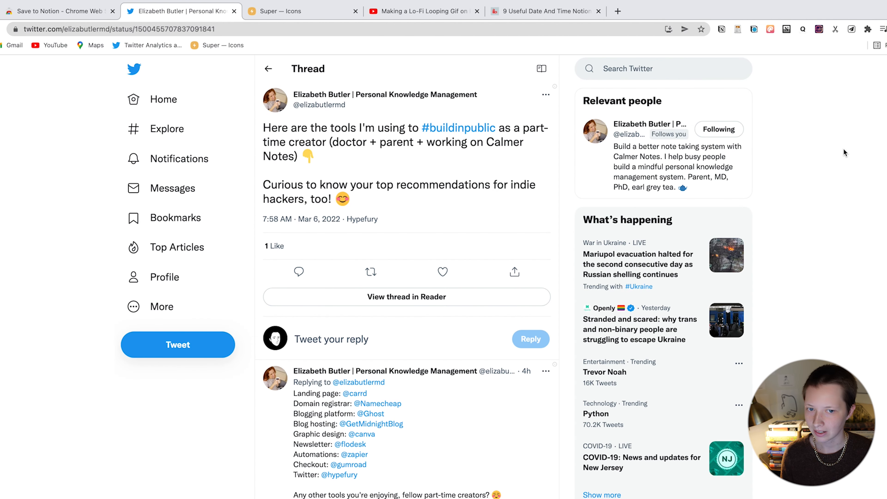
pyautogui.click(852, 30)
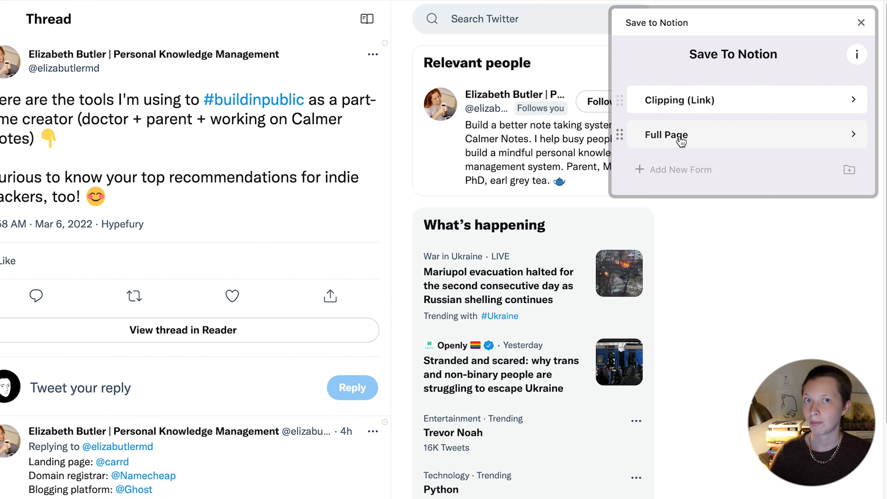
pyautogui.click(681, 141)
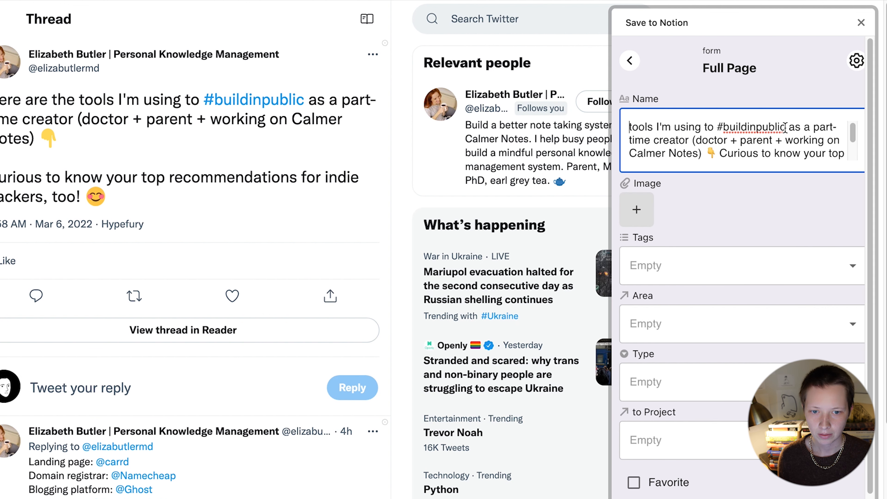
pyautogui.moveTo(745, 127); pyautogui.dragTo(848, 192)
pyautogui.press('BackSpace')
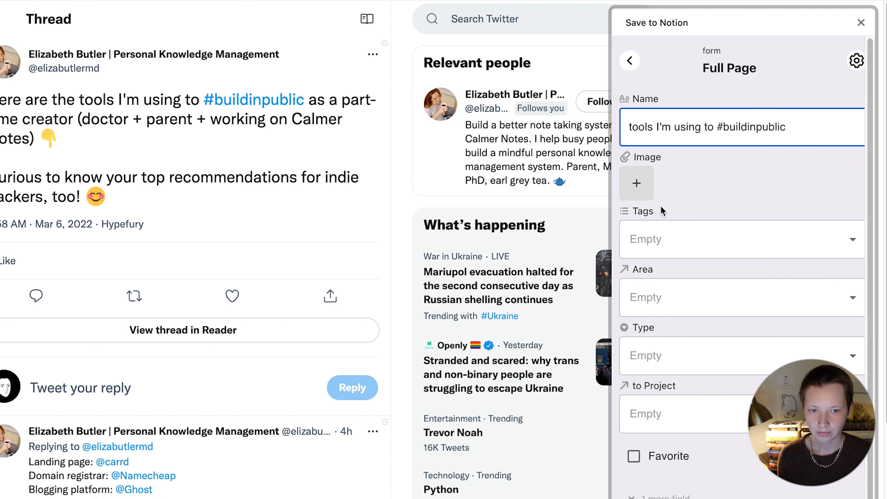
# Step: Create the tag 'Build In Public' and add it to the tweet
pyautogui.click(673, 238)
pyautogui.write('Build In Public')
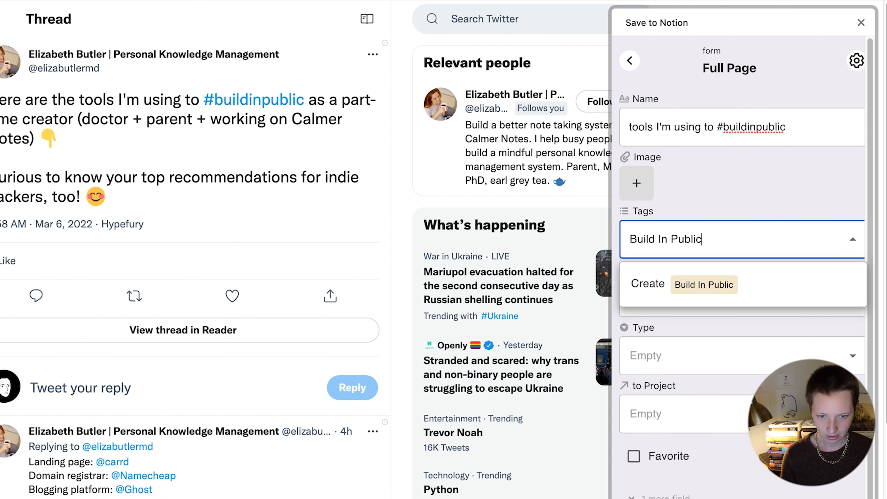
pyautogui.click(756, 302)
pyautogui.click(701, 212)
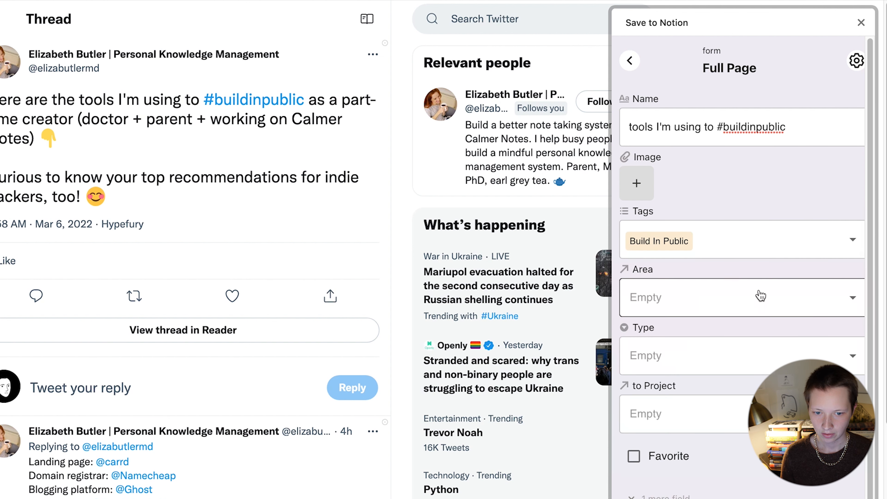
# Step: Set area Content Creation and type Tweet, then add it as a new page
pyautogui.click(739, 285)
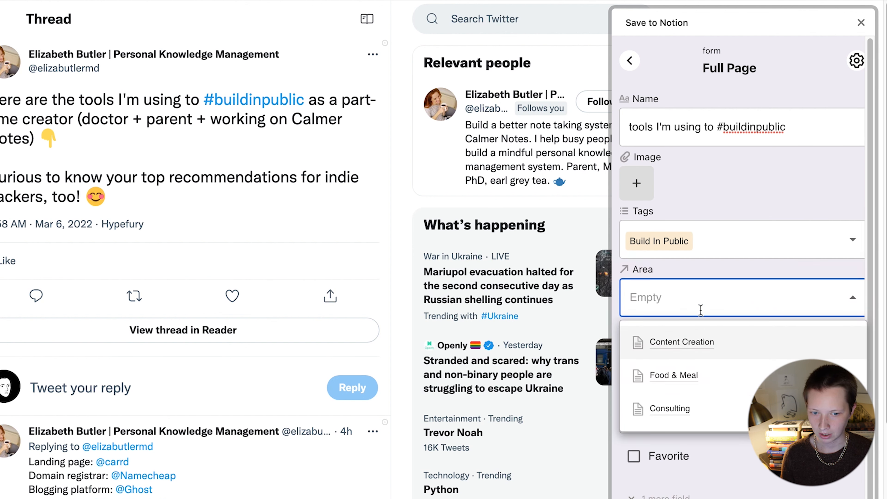
pyautogui.click(688, 346)
pyautogui.click(746, 269)
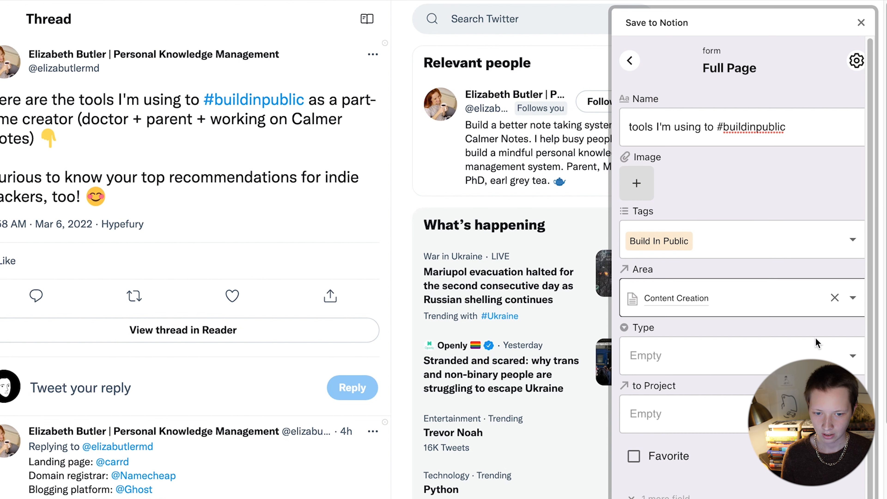
pyautogui.click(709, 355)
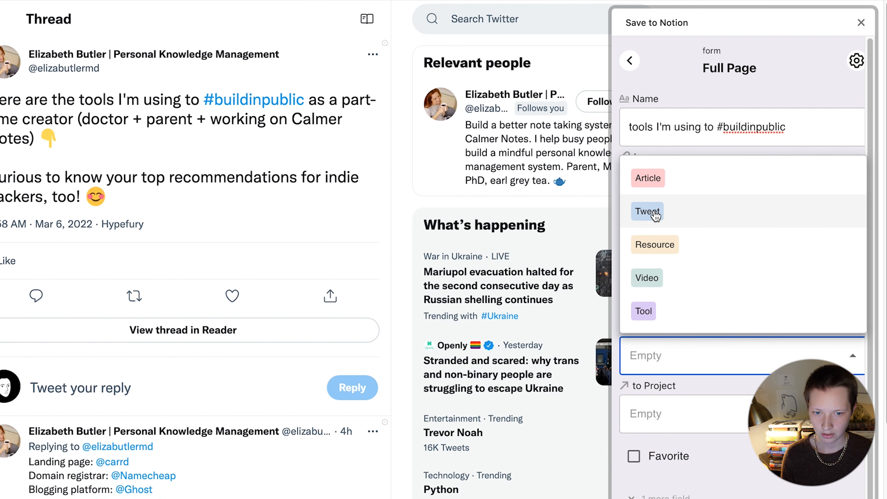
pyautogui.click(692, 216)
pyautogui.scroll(-5, 788, 264)
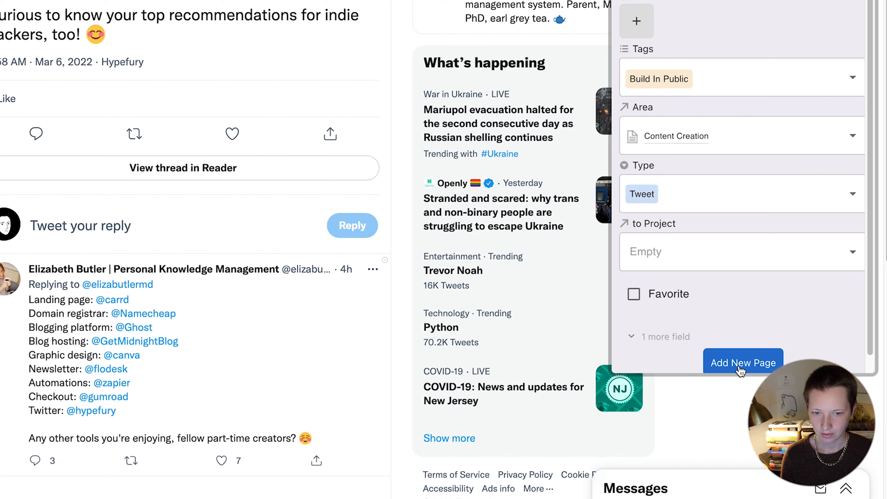
pyautogui.click(740, 367)
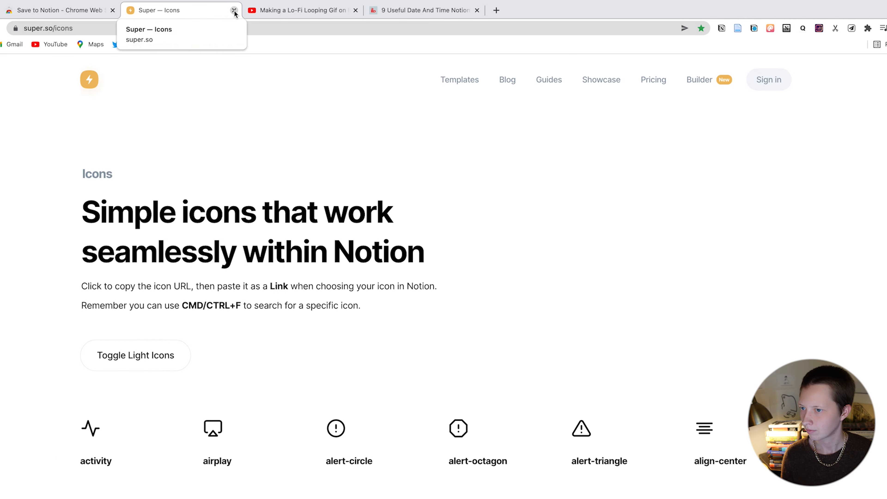
# Step: Start a Clipping (Link) of the Procreate video, trimming the leading words from its name
pyautogui.click(234, 11)
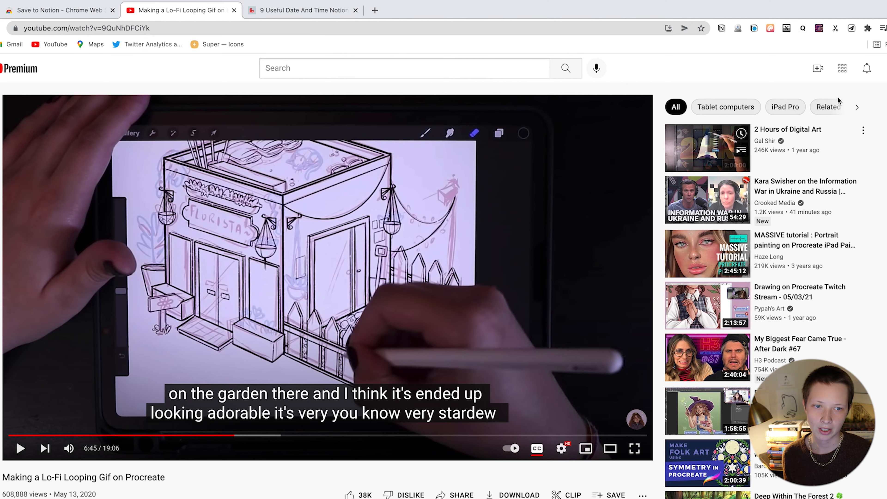
pyautogui.click(852, 29)
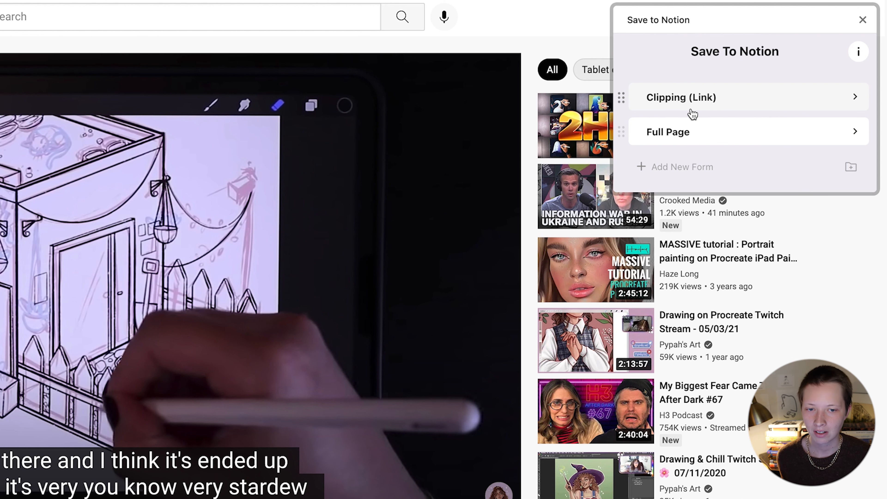
pyautogui.click(676, 103)
pyautogui.moveTo(681, 125); pyautogui.dragTo(631, 124)
pyautogui.press('BackSpace')
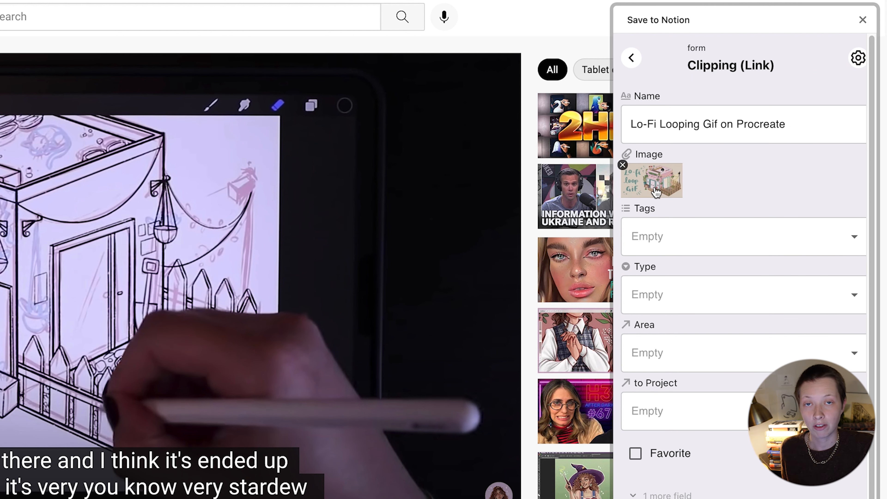
# Step: Create and add the tags Art and Tutorial, and set the type to Video
pyautogui.click(673, 222)
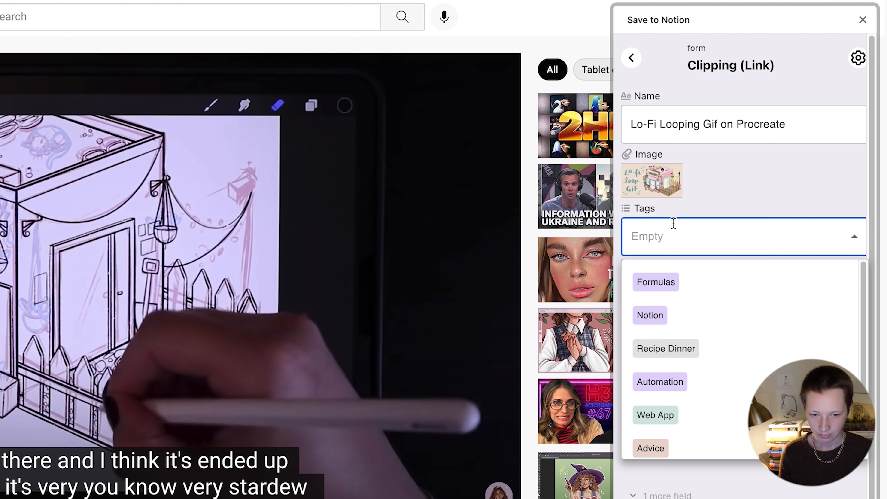
pyautogui.write('Art')
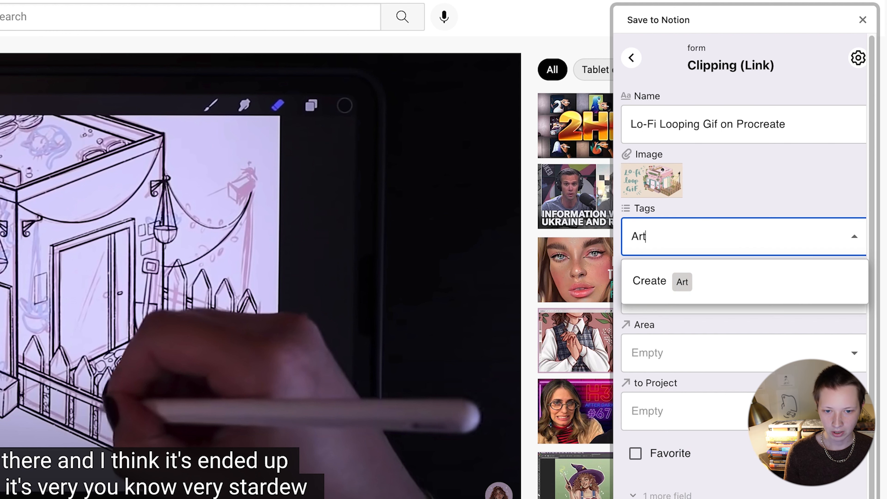
pyautogui.click(729, 281)
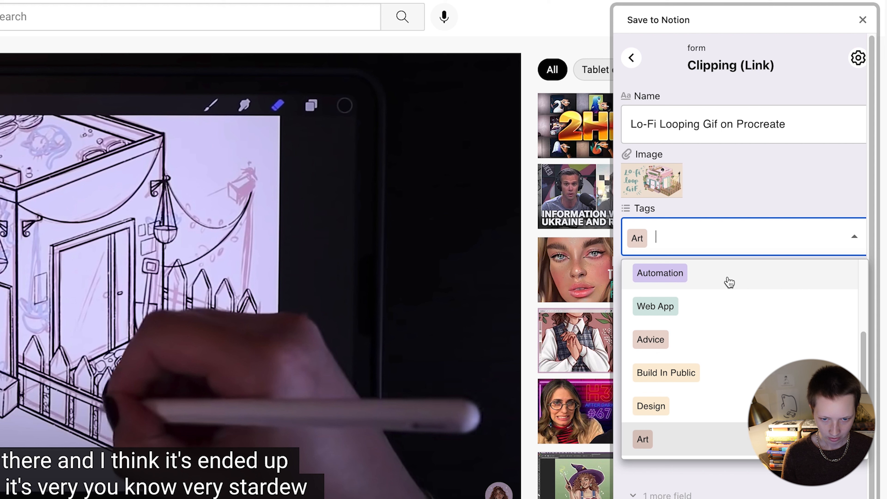
pyautogui.write('Tutorial')
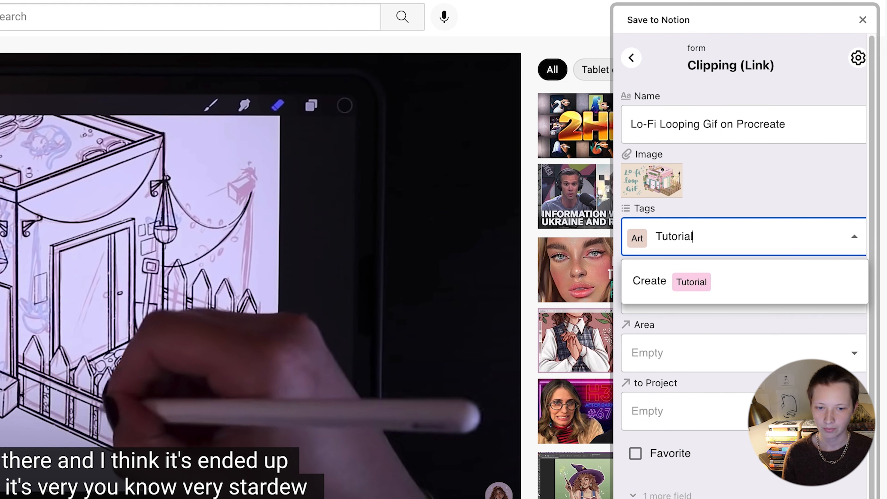
pyautogui.click(743, 298)
pyautogui.click(703, 301)
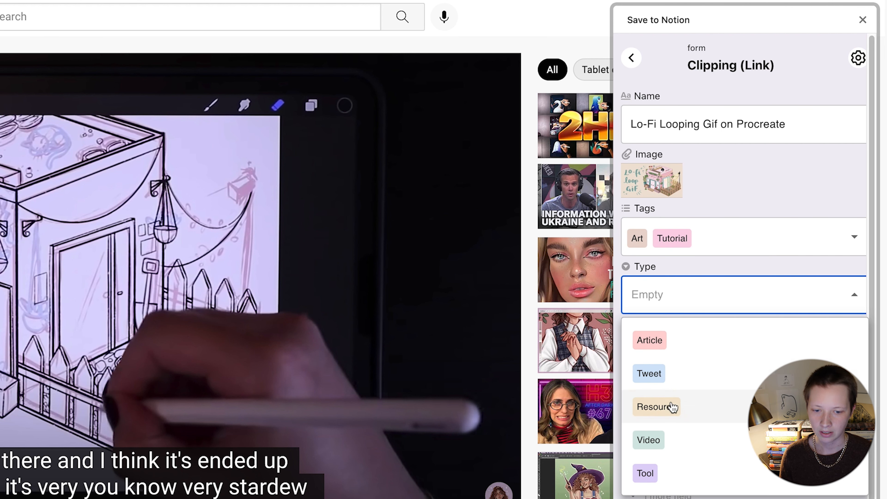
pyautogui.click(675, 451)
# Step: Create area Artwork and project 'Lofi Study Music Series', then add the new page
pyautogui.click(694, 355)
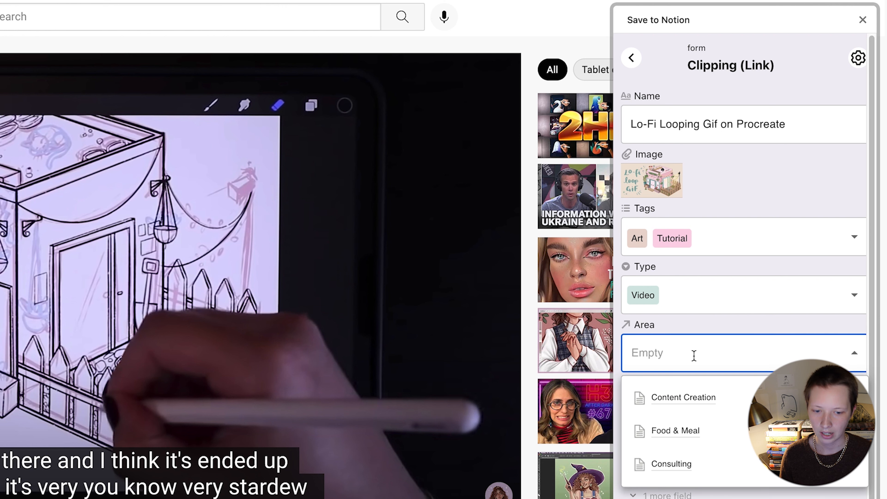
pyautogui.write('Artwork')
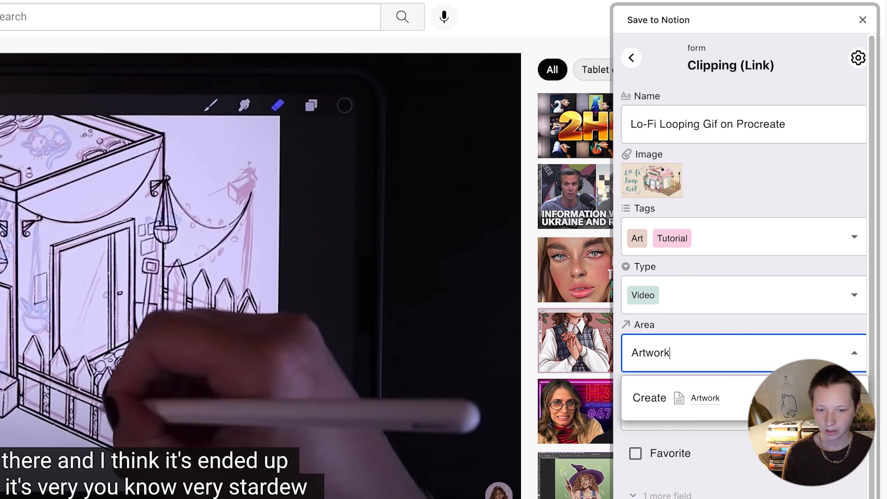
pyautogui.click(650, 398)
pyautogui.click(669, 423)
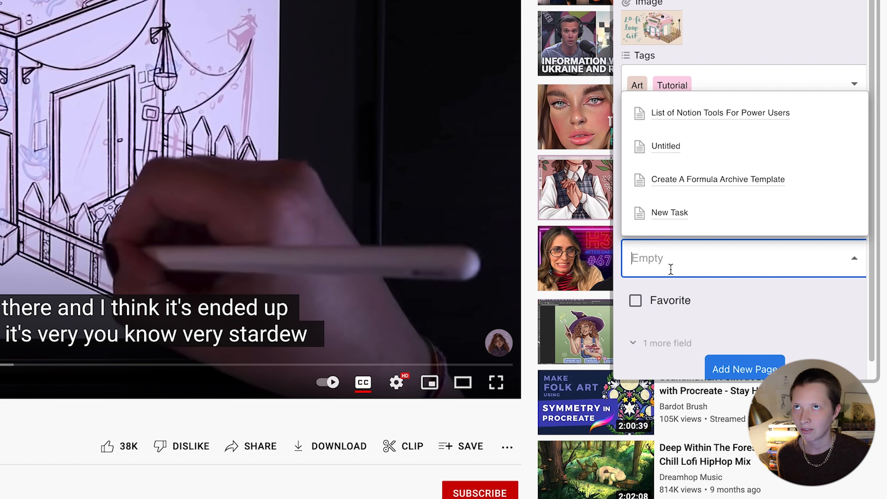
pyautogui.write('Cre')
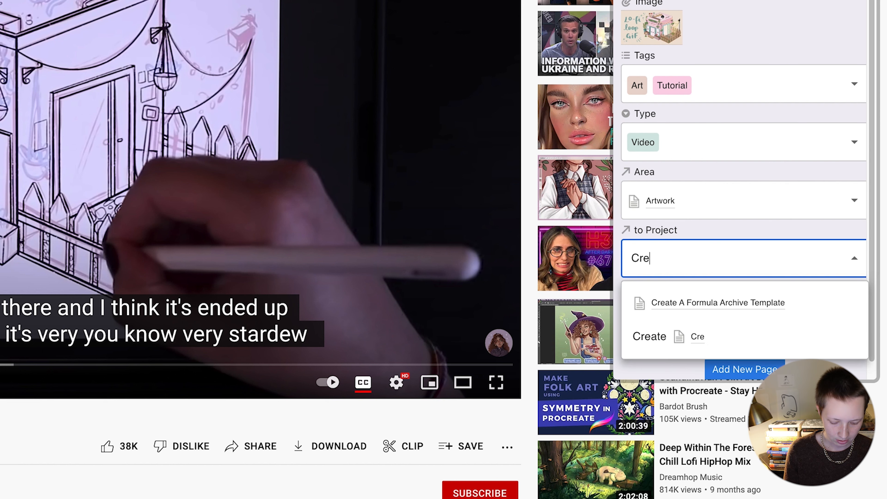
pyautogui.write('ate a Lofi Study Music S')
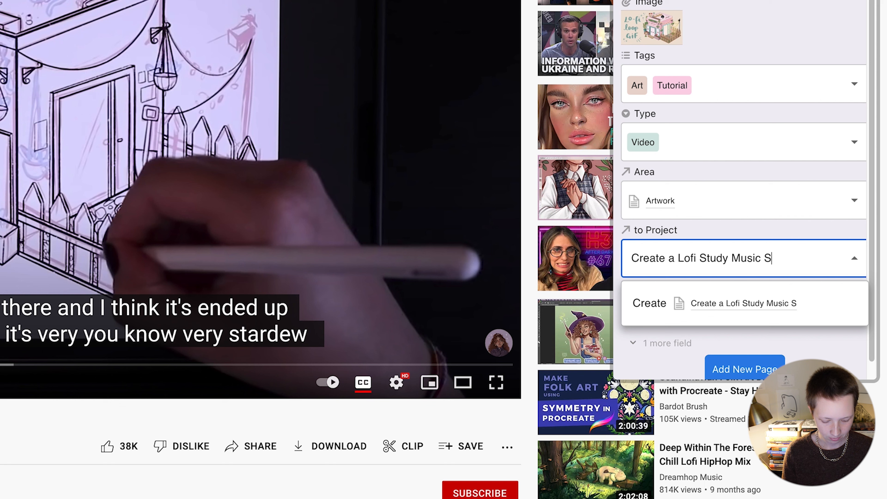
pyautogui.write('s')
pyautogui.click(811, 303)
pyautogui.click(804, 307)
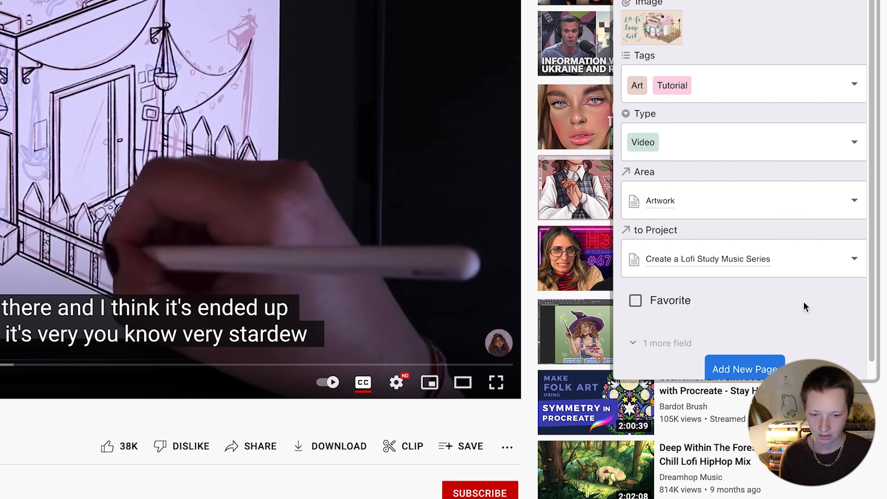
pyautogui.click(744, 372)
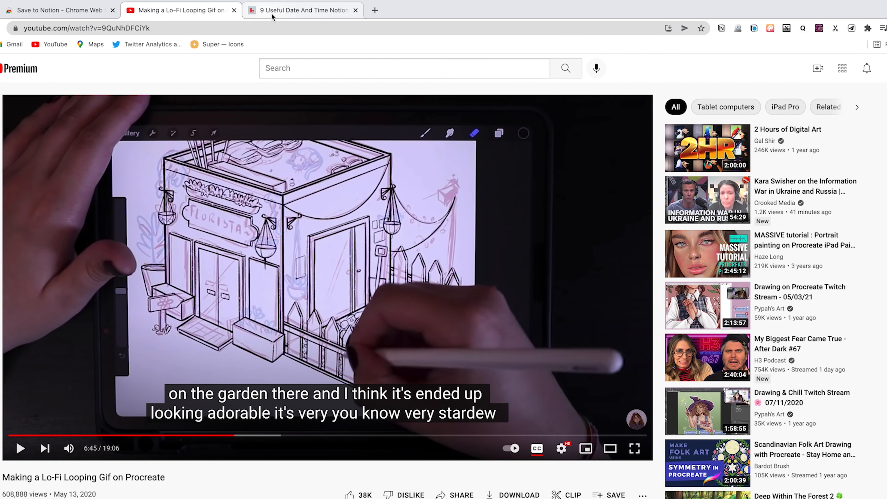
# Step: Start a Clipping (Link) of the formulas article, removing the '9 Useful' prefix from its name
pyautogui.click(64, 11)
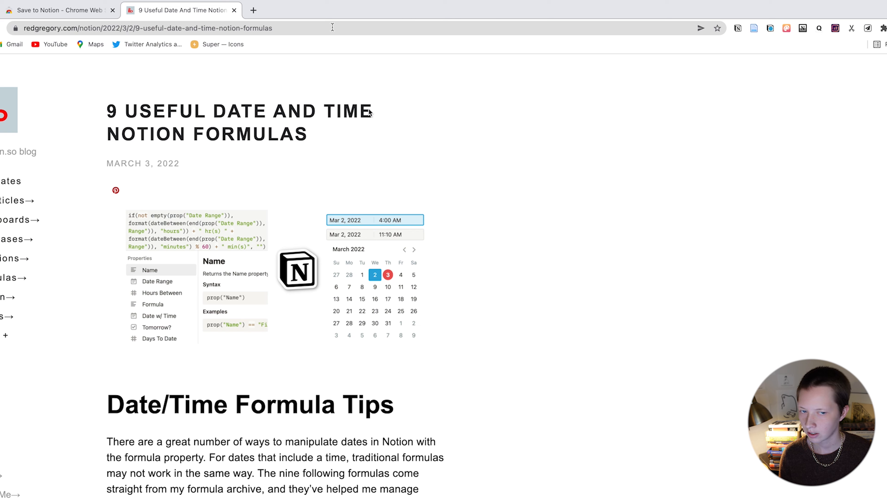
pyautogui.scroll(-3, 599, 198)
pyautogui.scroll(3, 598, 198)
pyautogui.click(868, 30)
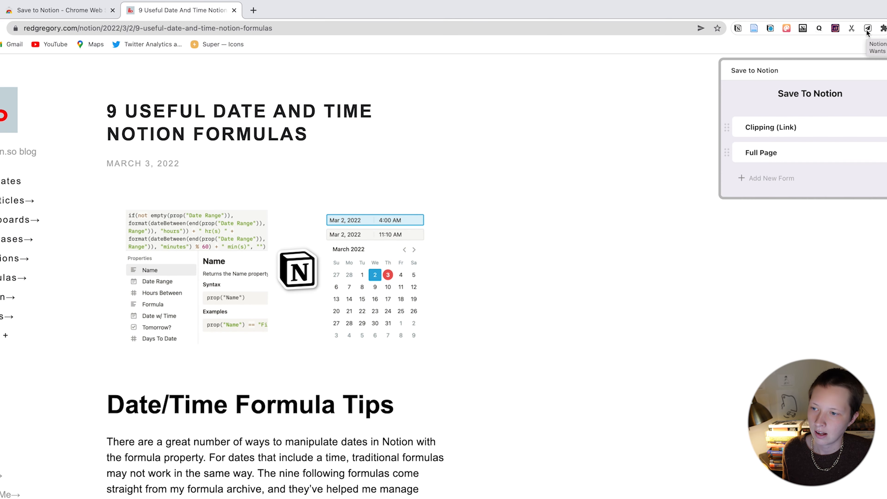
pyautogui.scroll(-15, 388, 267)
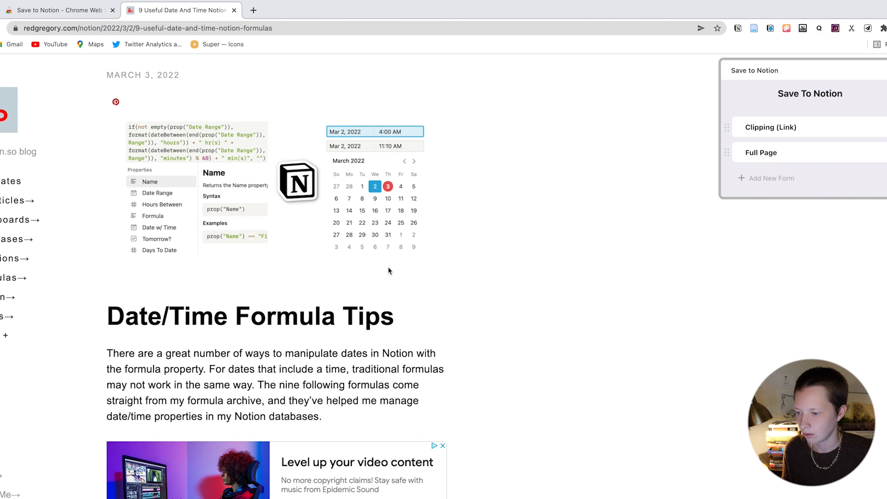
pyautogui.scroll(-10, 389, 271)
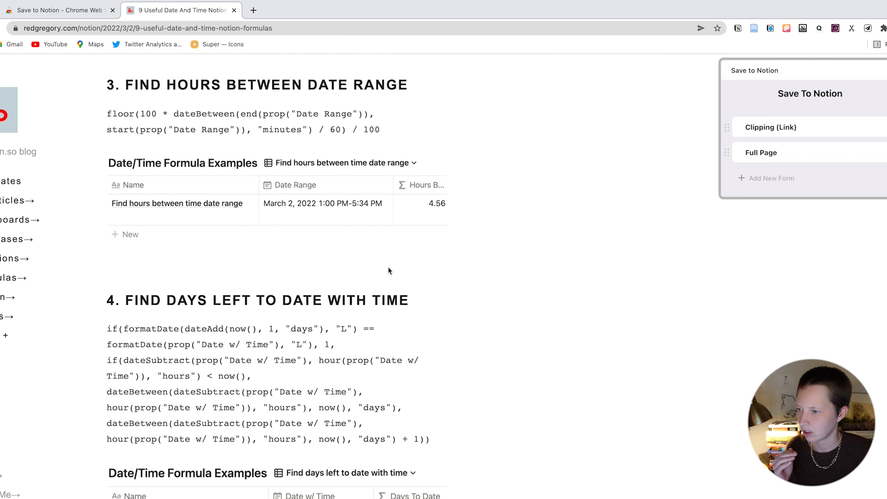
pyautogui.scroll(-5, 388, 267)
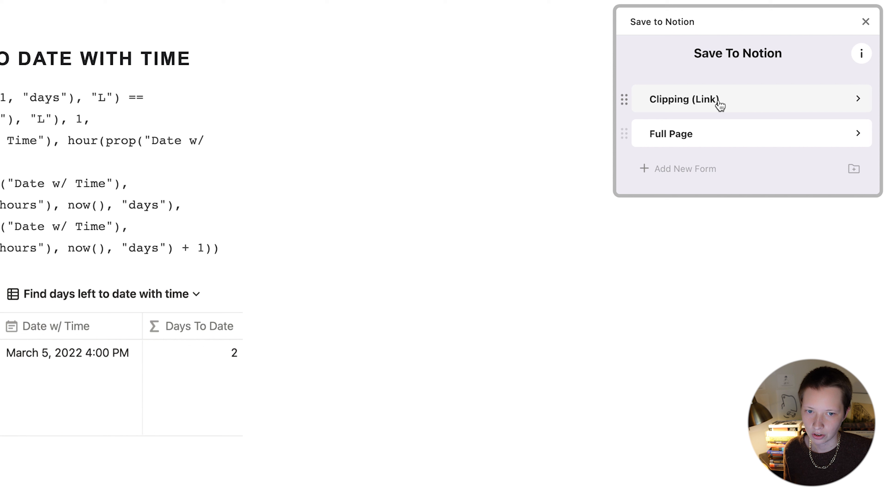
pyautogui.click(690, 98)
pyautogui.click(638, 130)
pyautogui.press('BackSpace')
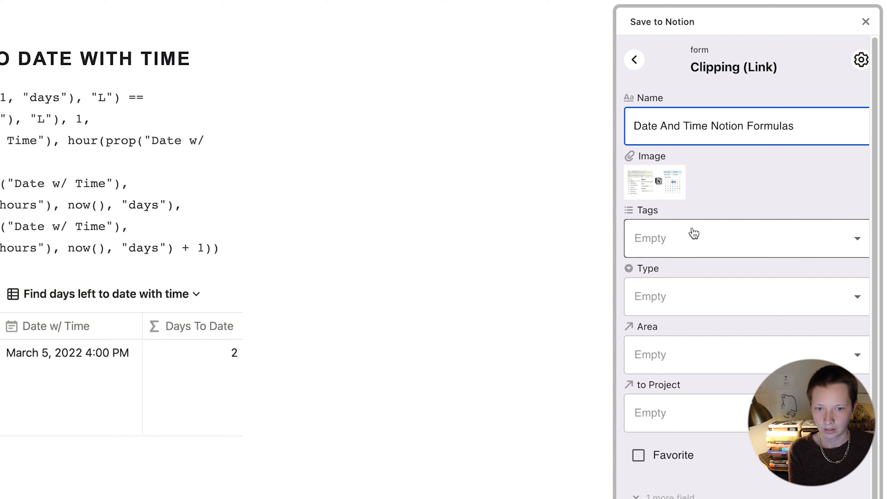
# Step: Tag the clip Notion, set type Article, and add Consulting as an area
pyautogui.click(682, 240)
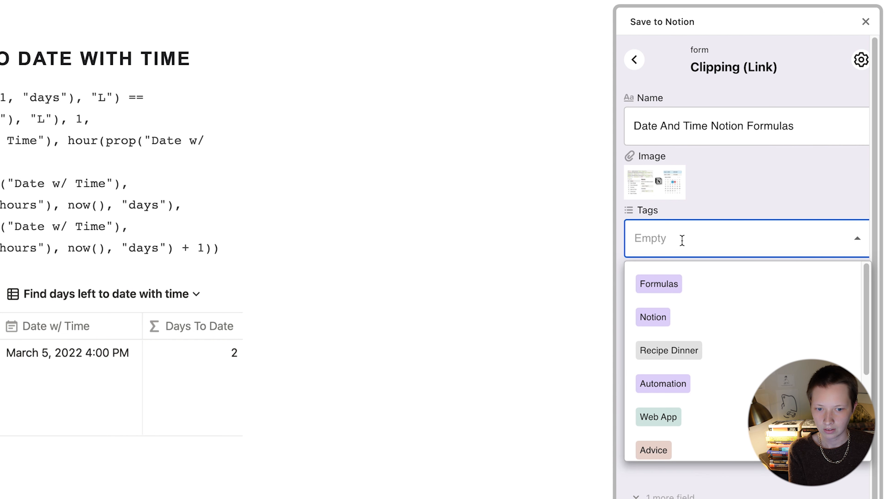
pyautogui.click(674, 329)
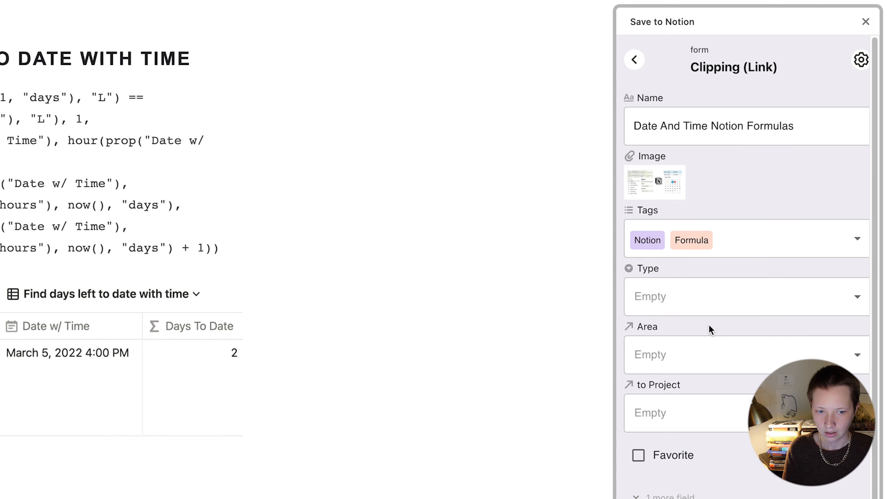
pyautogui.click(678, 296)
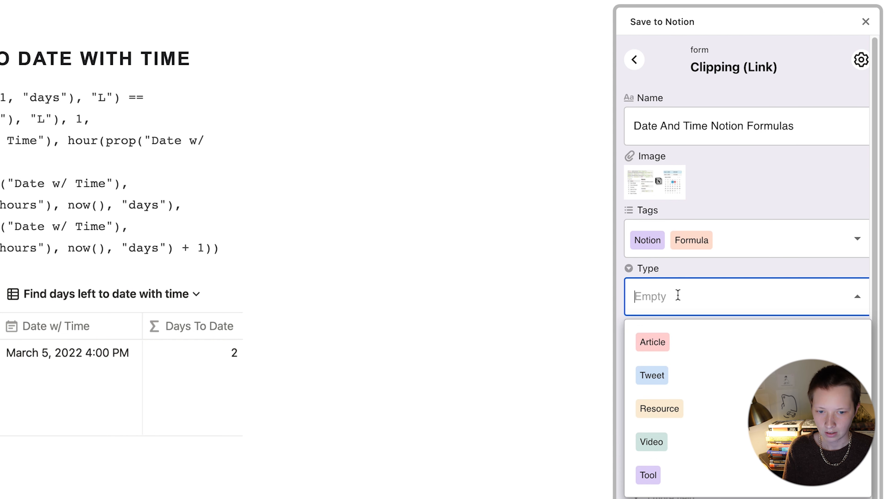
pyautogui.click(681, 350)
pyautogui.click(707, 348)
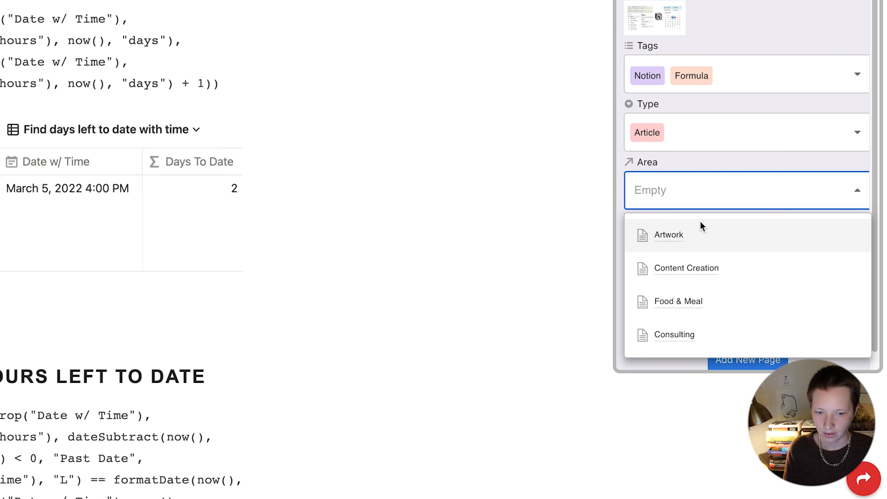
pyautogui.click(704, 327)
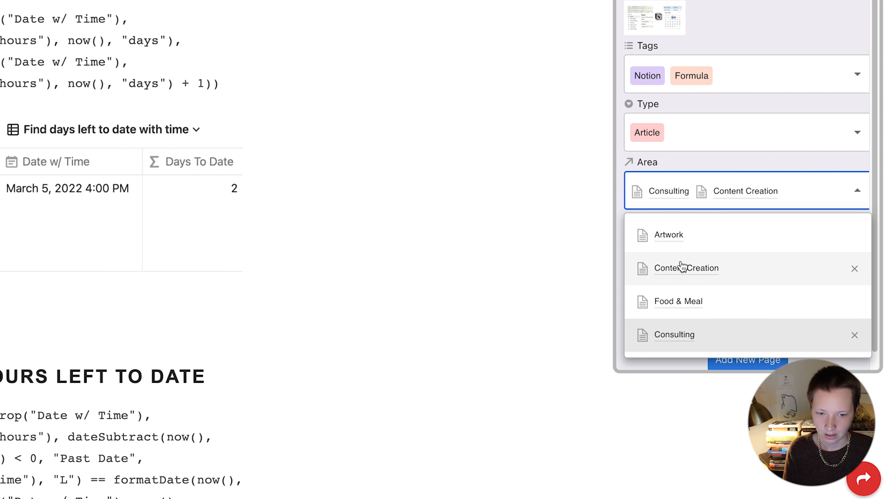
pyautogui.click(688, 147)
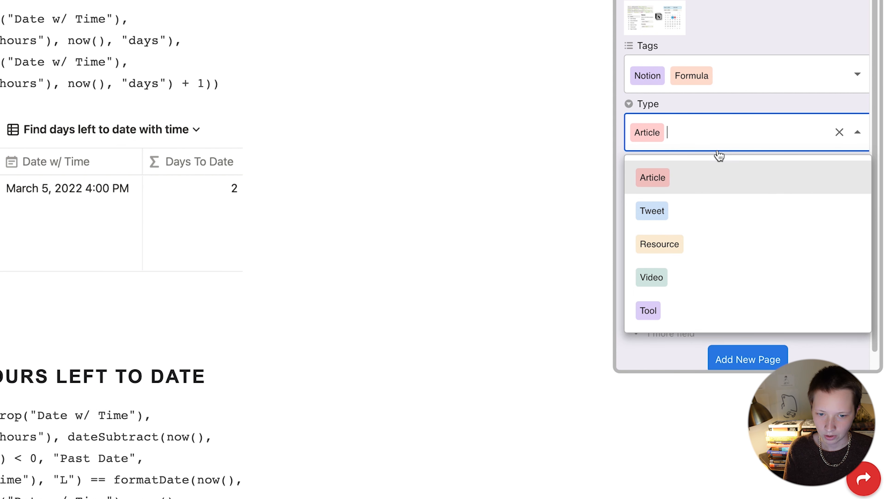
pyautogui.click(742, 106)
# Step: Leave the project empty and save the clip as a new Notion page
pyautogui.click(640, 243)
pyautogui.click(763, 288)
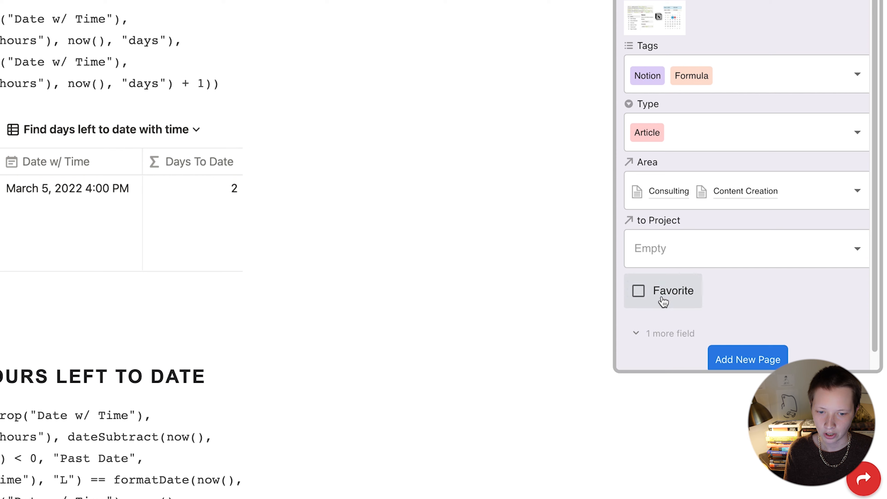
pyautogui.scroll(20, 765, 288)
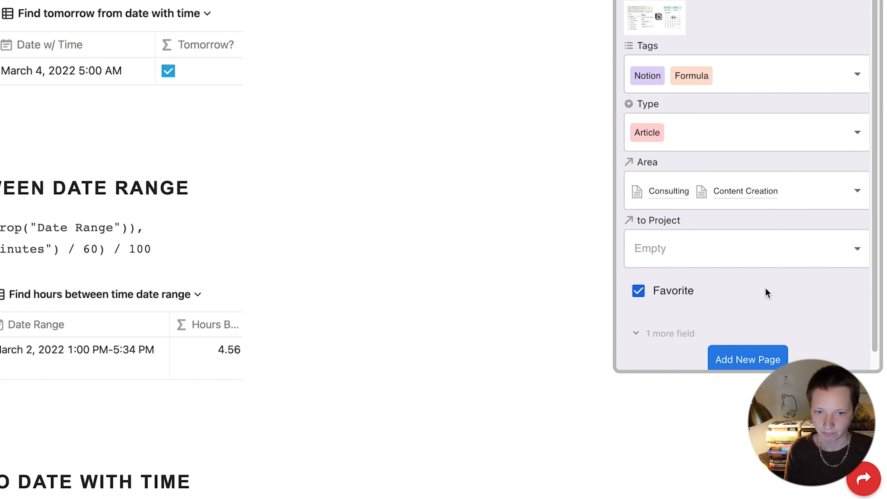
pyautogui.scroll(5, 766, 288)
pyautogui.scroll(-1, 726, 281)
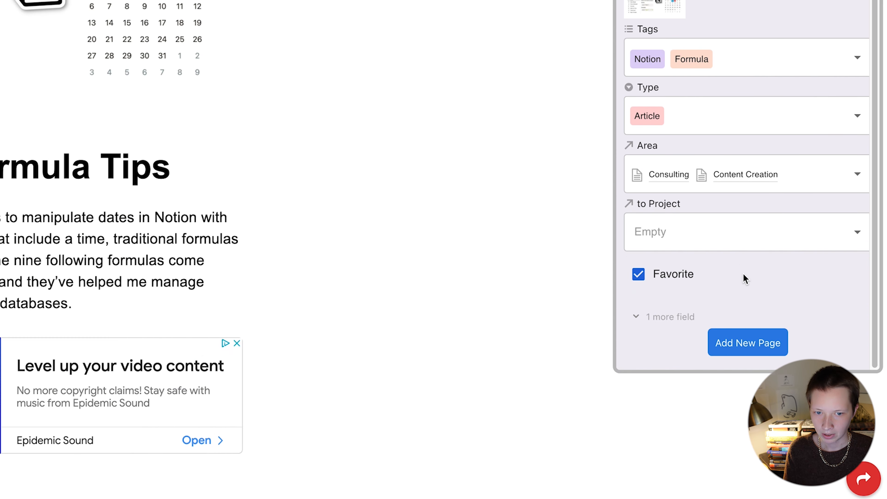
pyautogui.click(755, 341)
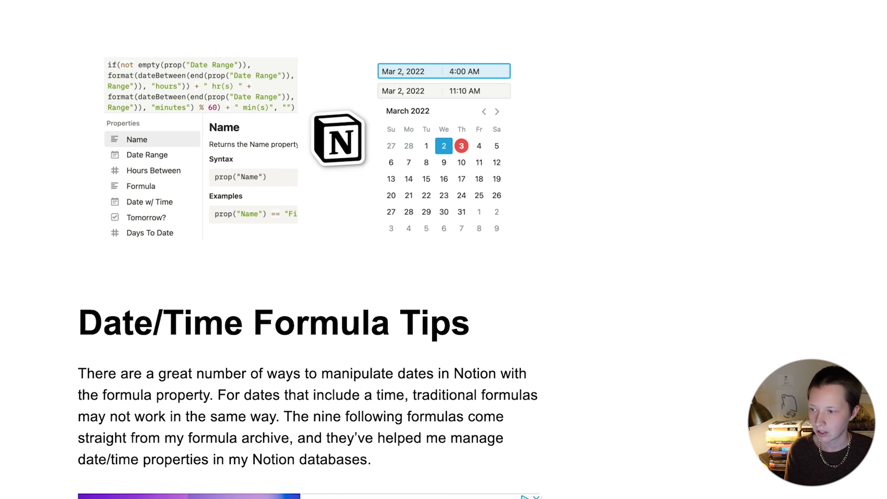
# Step: Highlight section 3's heading and formula with Save to Notion
pyautogui.scroll(-20, 641, 237)
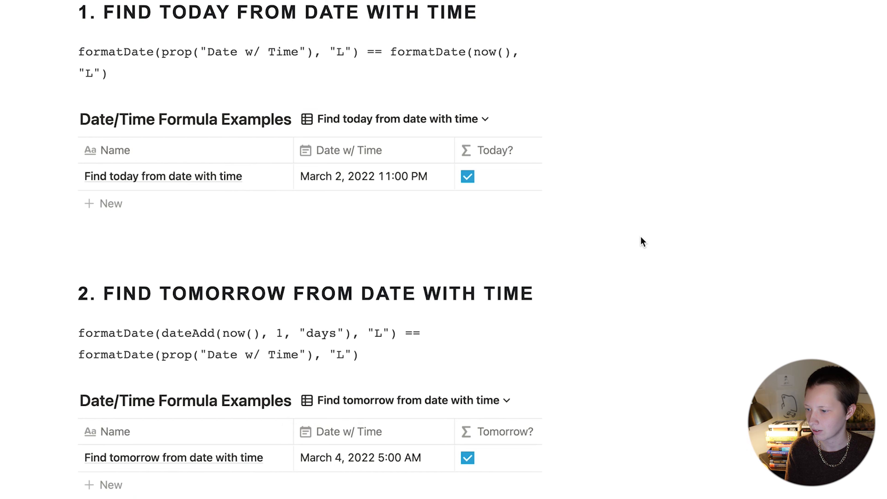
pyautogui.moveTo(102, 106); pyautogui.dragTo(480, 166)
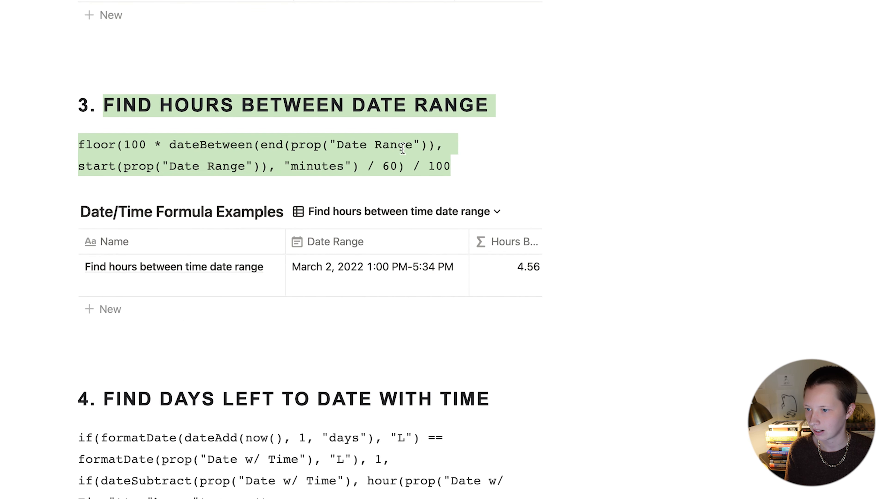
pyautogui.rightClick(292, 149)
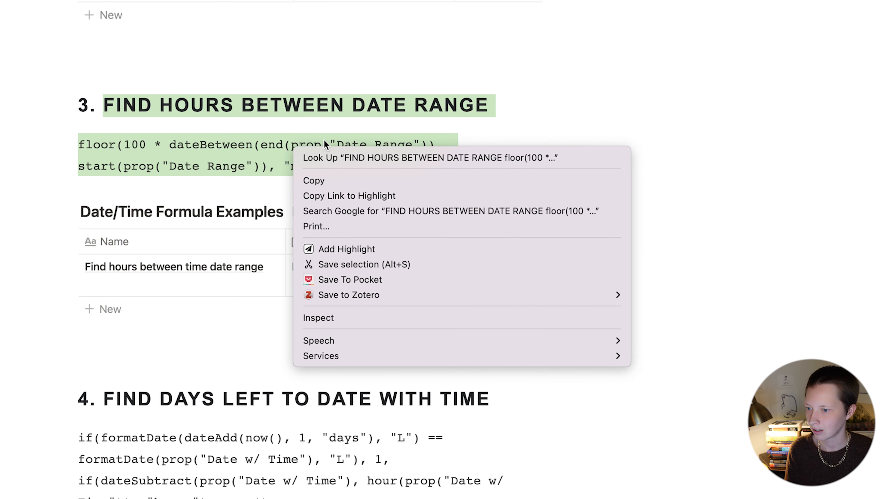
pyautogui.click(437, 252)
# Step: Highlight section 4's heading and its days-left-to-date formula the same way
pyautogui.scroll(-3, 439, 257)
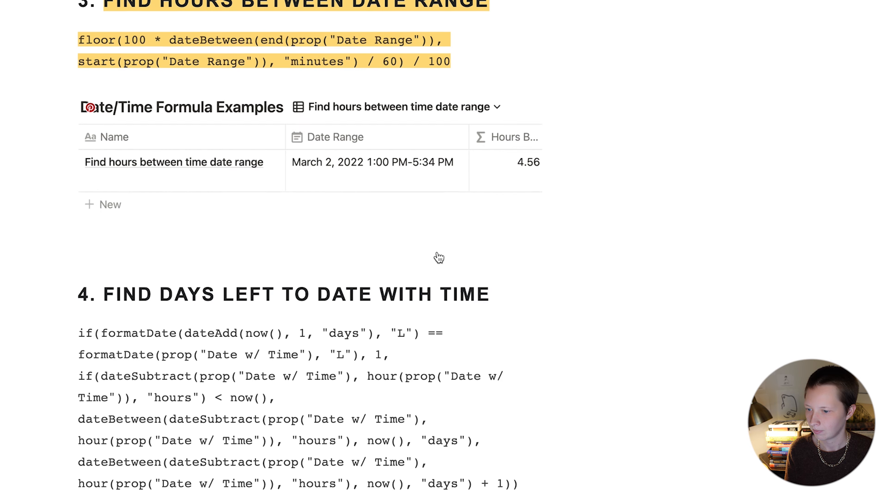
pyautogui.scroll(-8, 439, 258)
pyautogui.scroll(2, 439, 258)
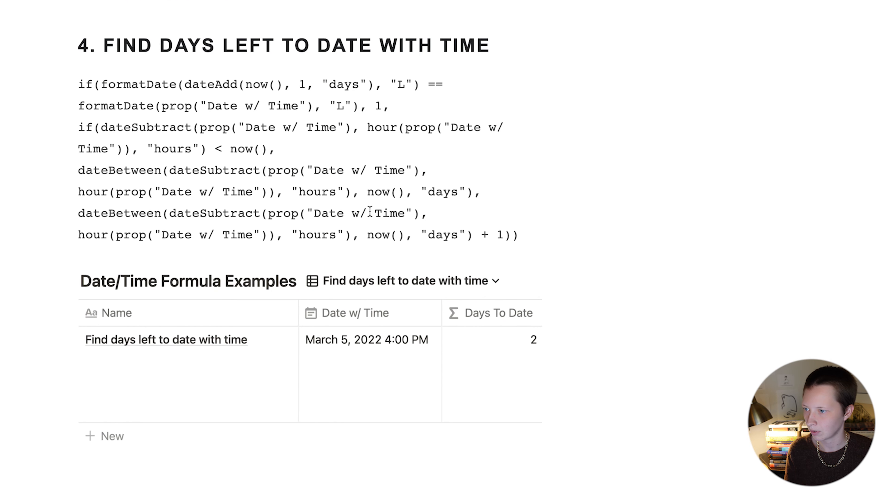
pyautogui.moveTo(105, 45); pyautogui.dragTo(550, 239)
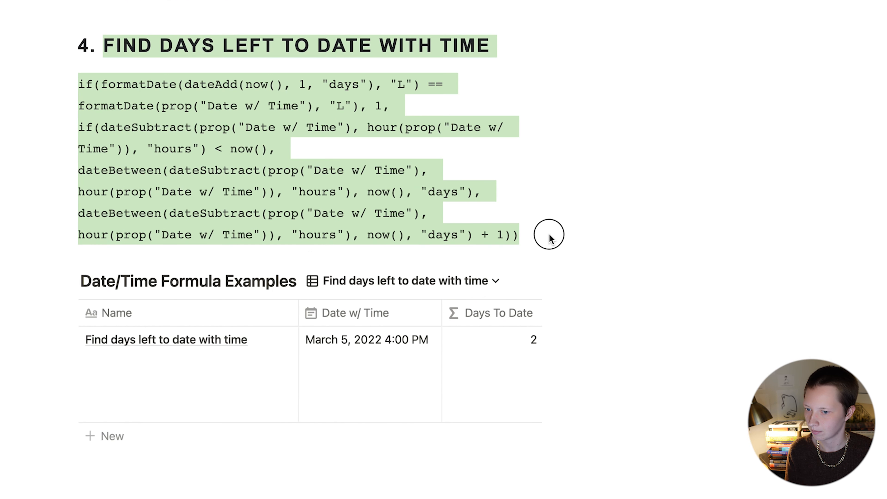
pyautogui.rightClick(253, 136)
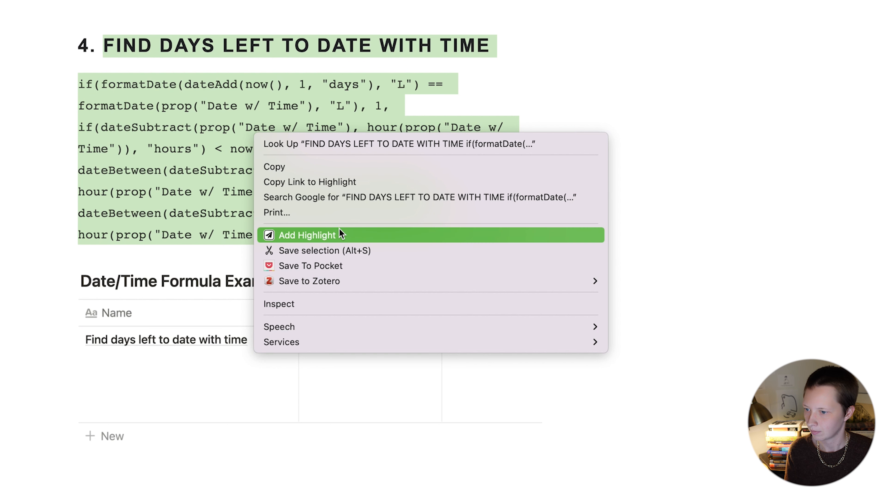
pyautogui.click(340, 236)
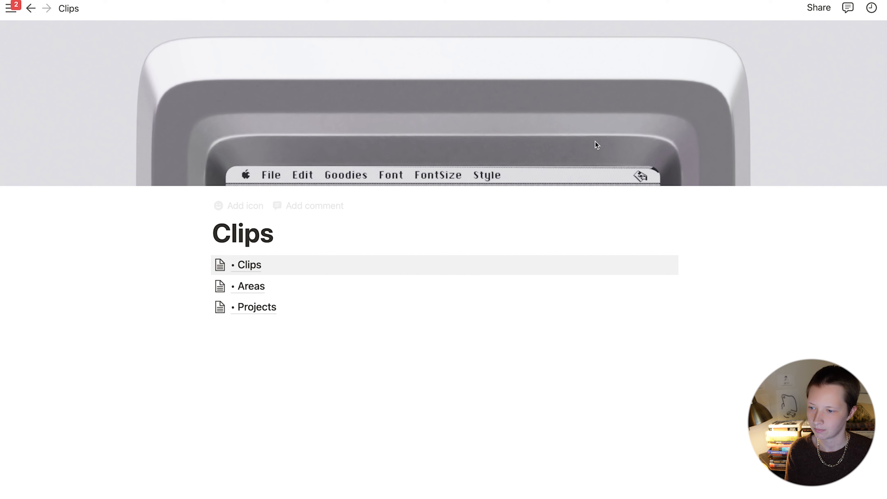
# Step: Open the Date And Time Notion Formulas clip from the Clips database
pyautogui.click(248, 266)
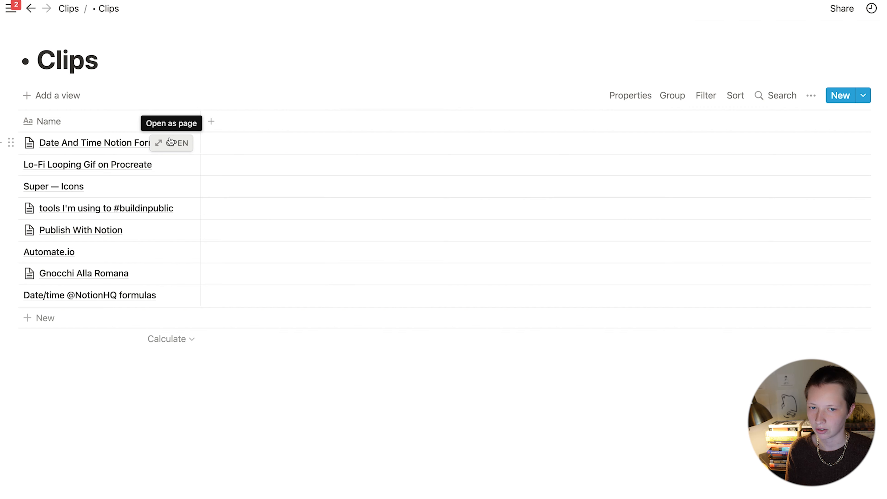
pyautogui.click(171, 142)
pyautogui.scroll(-3, 340, 147)
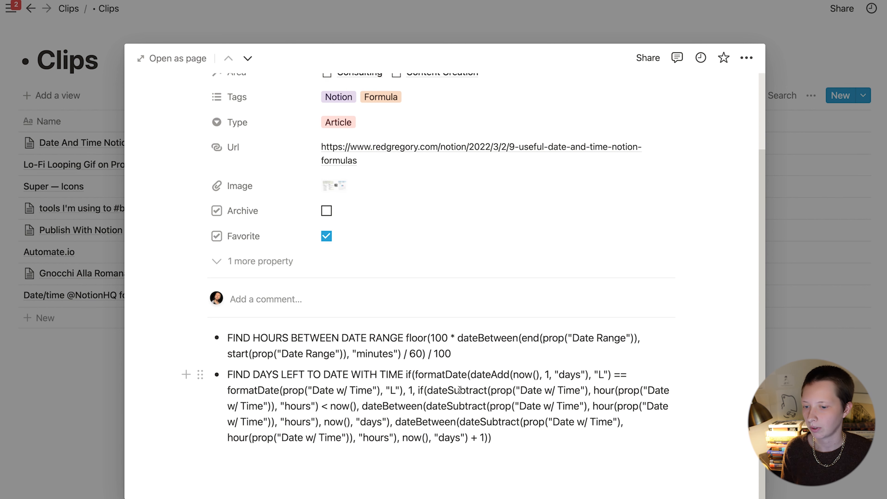
# Step: Move both formulas onto indented sub-bullets under their headings and close the preview
pyautogui.click(406, 337)
pyautogui.press('Return')
pyautogui.press('Tab')
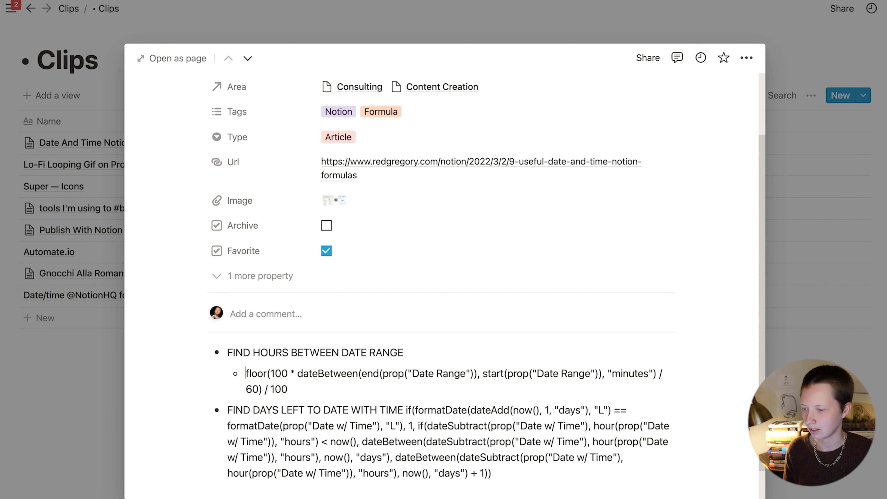
pyautogui.click(408, 409)
pyautogui.press('Return')
pyautogui.press('Tab')
pyautogui.scroll(4, 407, 410)
pyautogui.press('Escape')
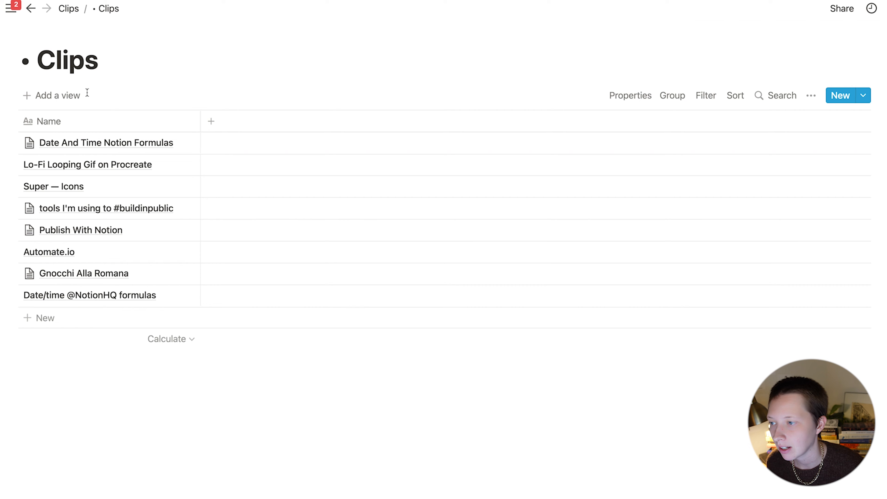
# Step: Add a new List view to the Clips database
pyautogui.click(75, 95)
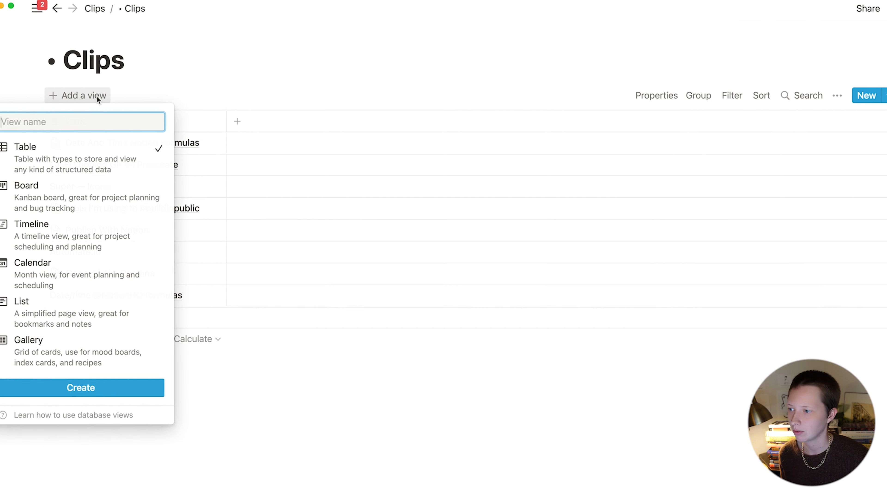
pyautogui.click(135, 321)
pyautogui.click(110, 384)
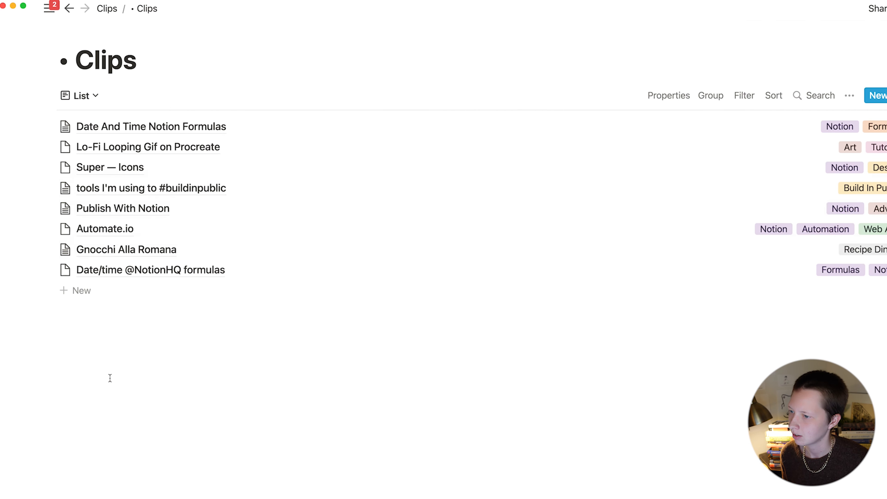
# Step: Delete the original Table view and confirm its removal
pyautogui.click(83, 95)
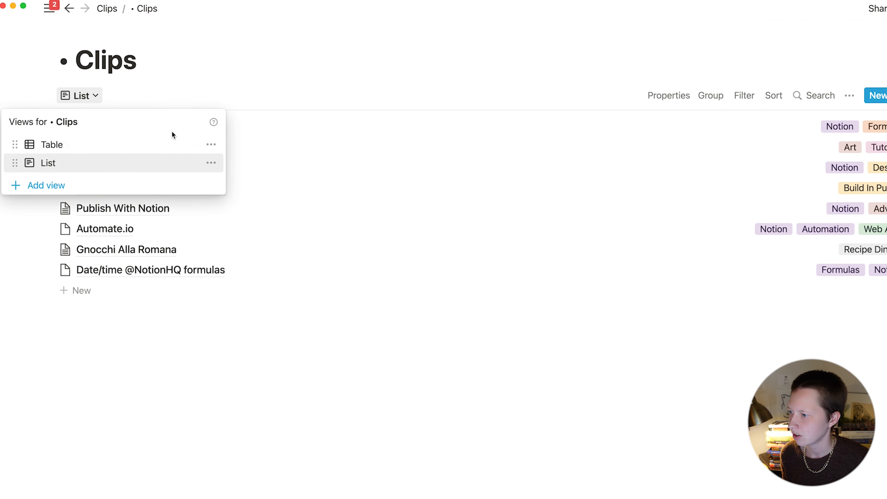
pyautogui.click(213, 146)
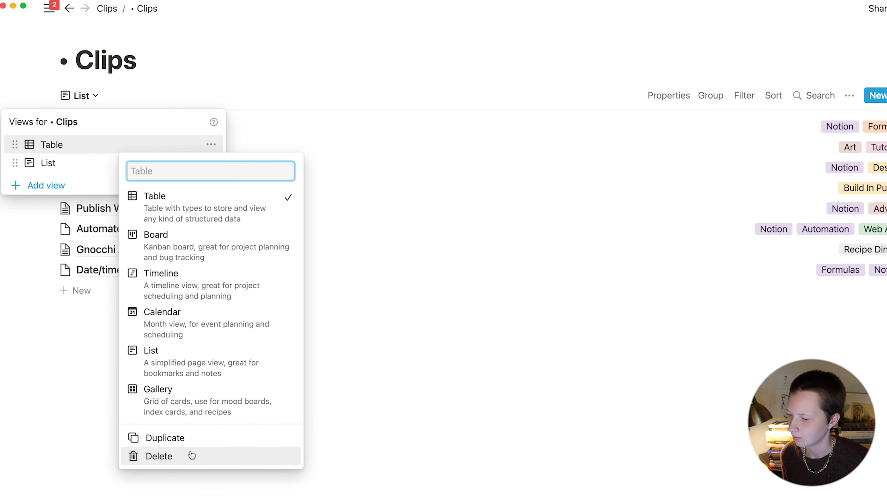
pyautogui.click(192, 455)
pyautogui.click(485, 287)
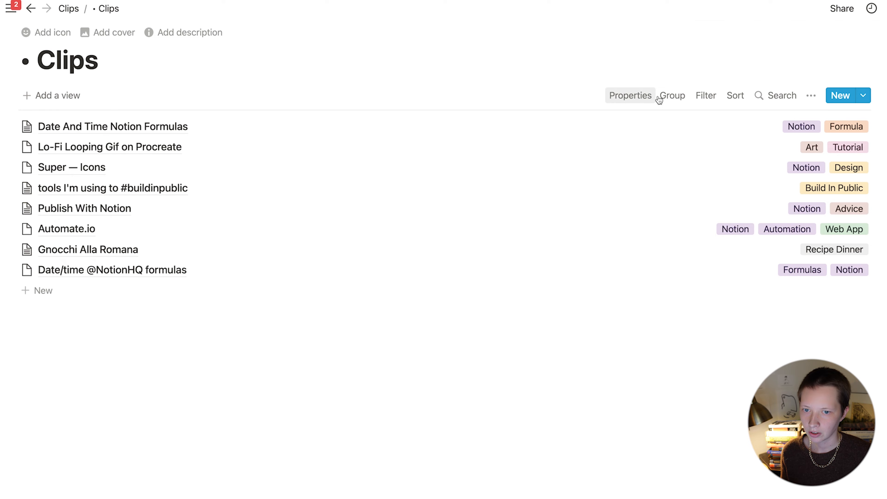
# Step: Turn on the Area, Url and Type properties, and move Type below Url
pyautogui.click(622, 98)
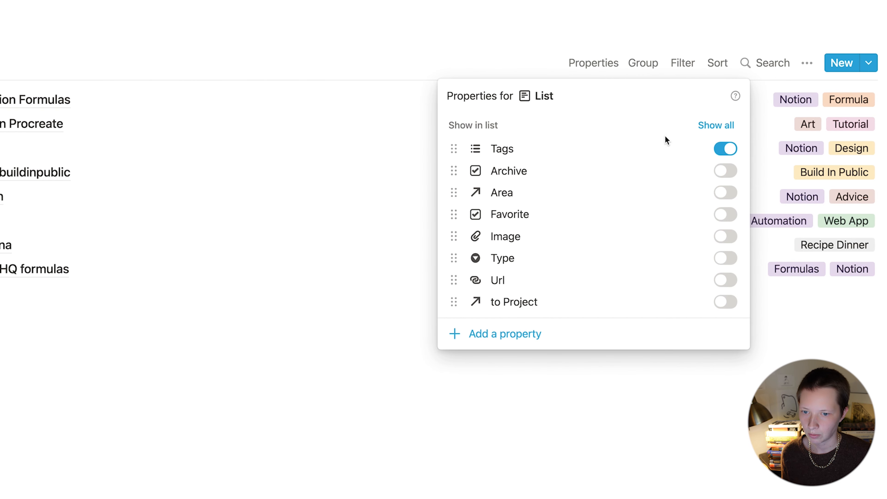
pyautogui.click(724, 196)
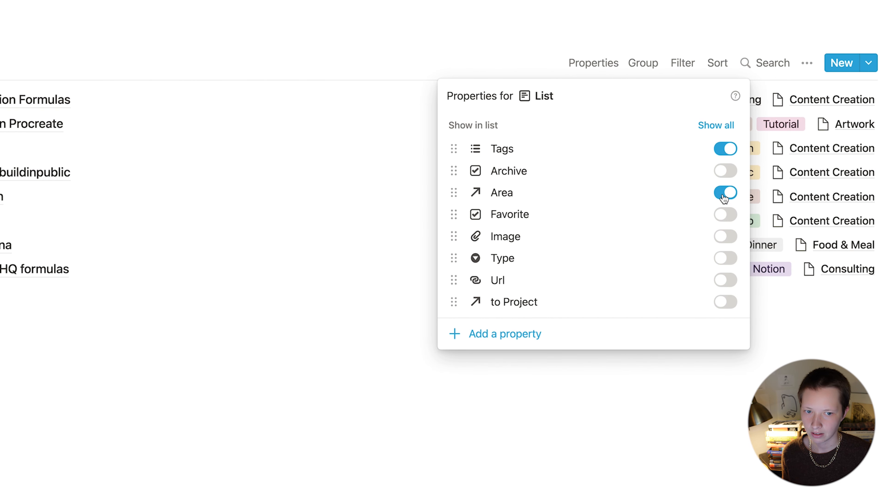
pyautogui.click(726, 282)
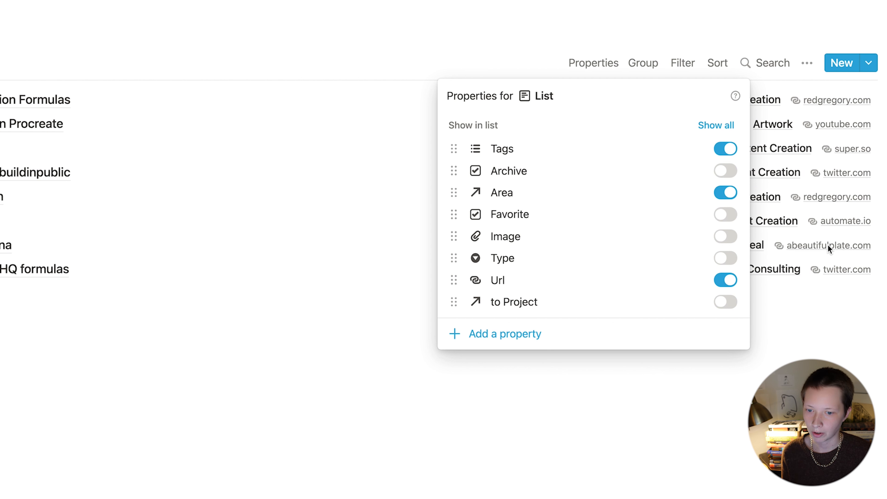
pyautogui.click(727, 259)
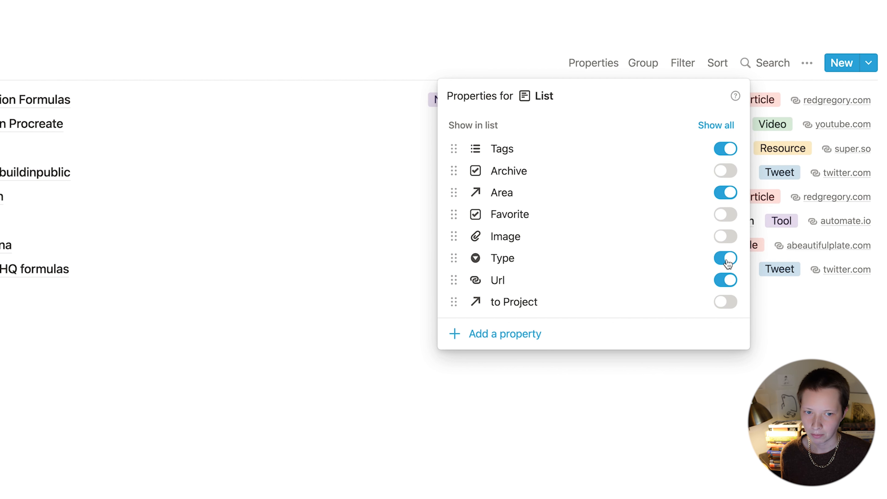
pyautogui.moveTo(728, 263); pyautogui.dragTo(699, 293)
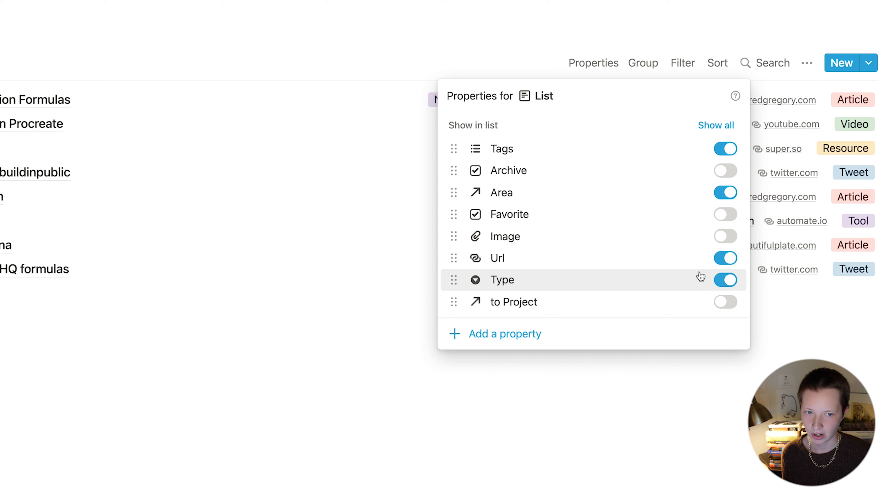
# Step: Sort the Clips list by Name ascending and open the Automate.io entry
pyautogui.click(304, 293)
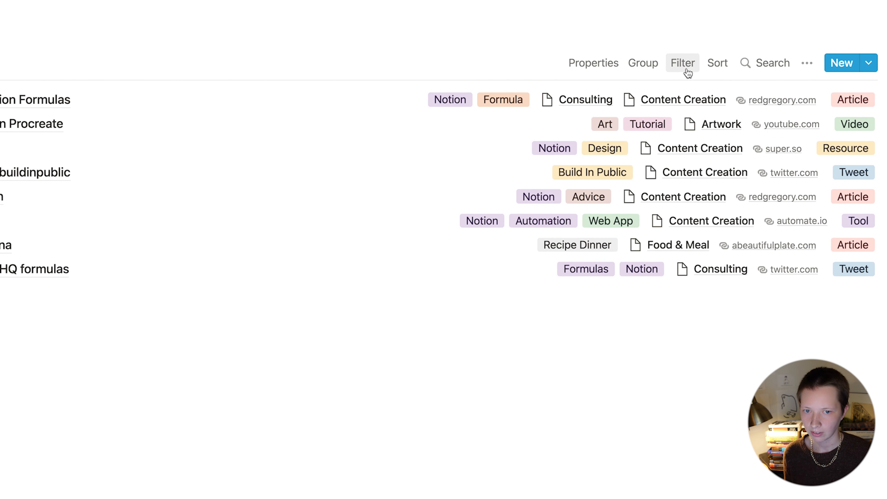
pyautogui.click(715, 62)
pyautogui.click(594, 210)
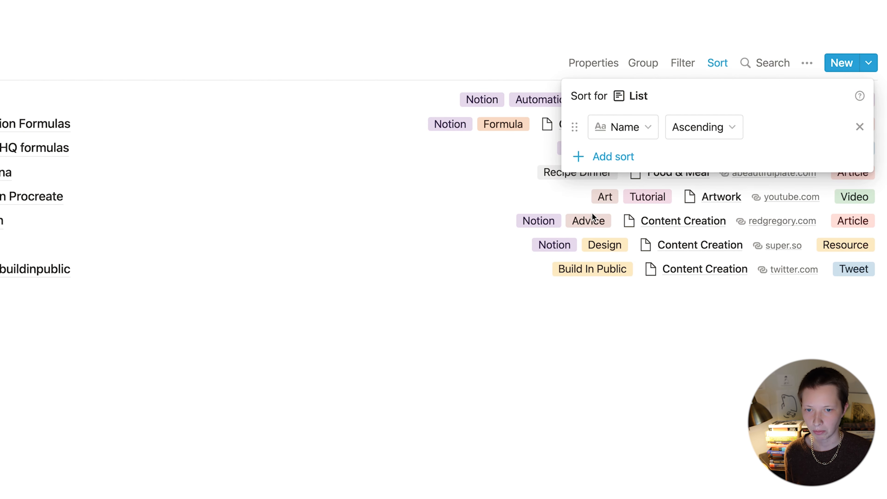
pyautogui.click(331, 188)
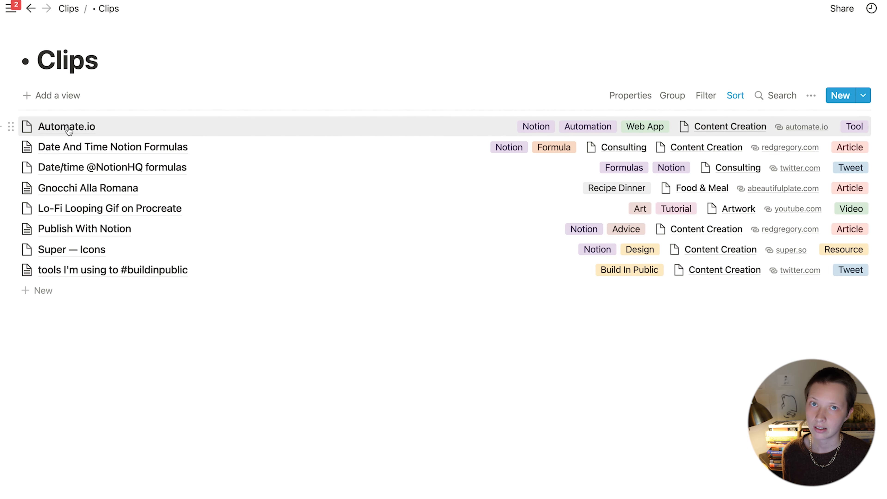
pyautogui.click(68, 127)
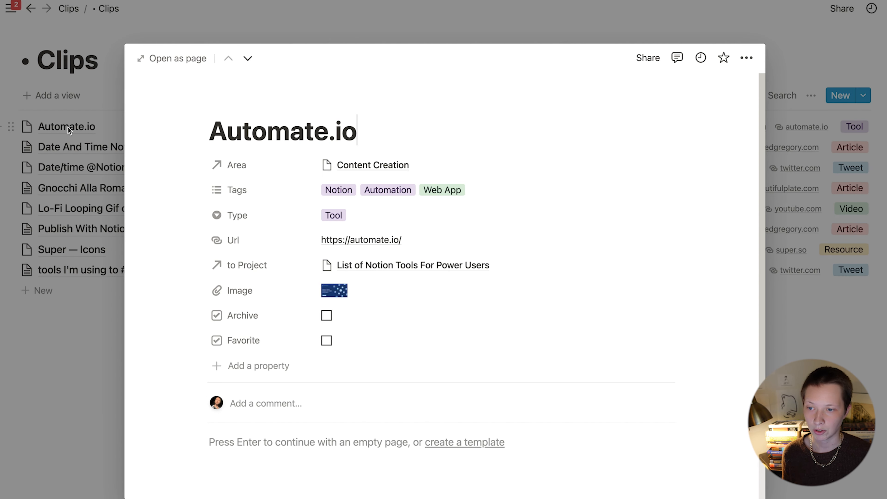
# Step: Open Automate.io as a page and add a 'Created' property of type Created time
pyautogui.click(170, 59)
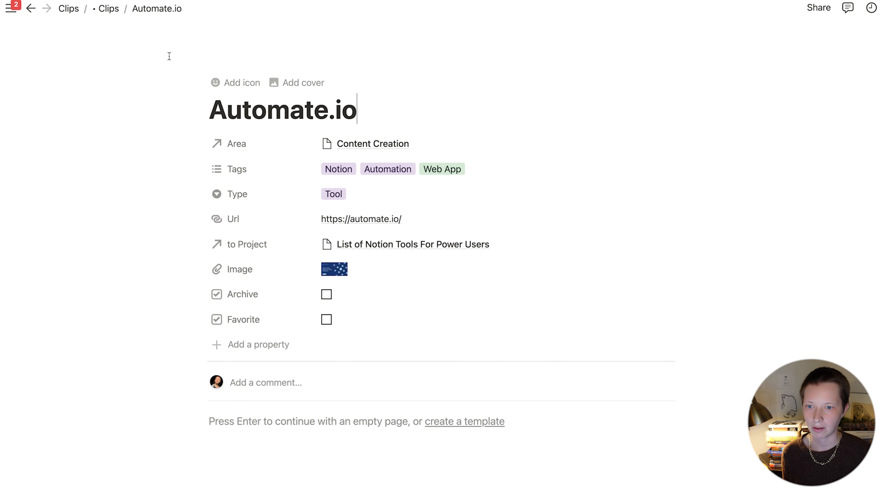
pyautogui.click(245, 344)
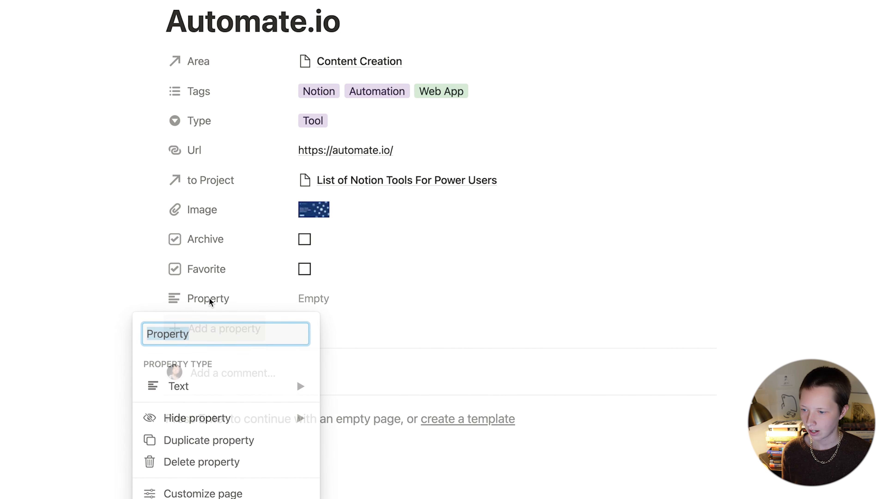
pyautogui.write('creat')
pyautogui.press('super+a')
pyautogui.write('Created')
pyautogui.moveTo(311, 399)
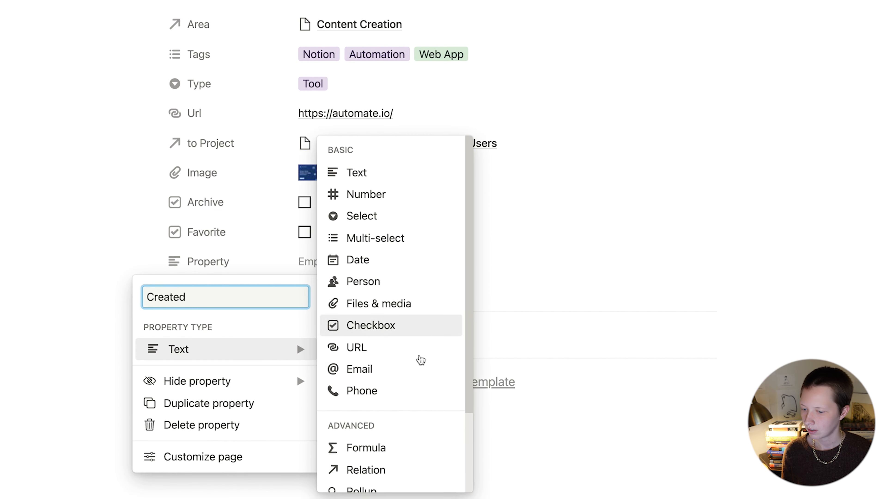
pyautogui.scroll(-3, 430, 384)
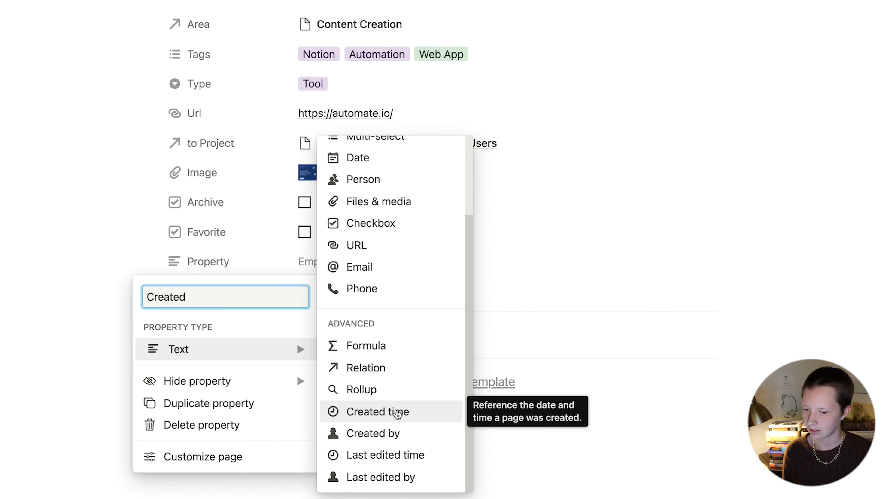
pyautogui.click(397, 410)
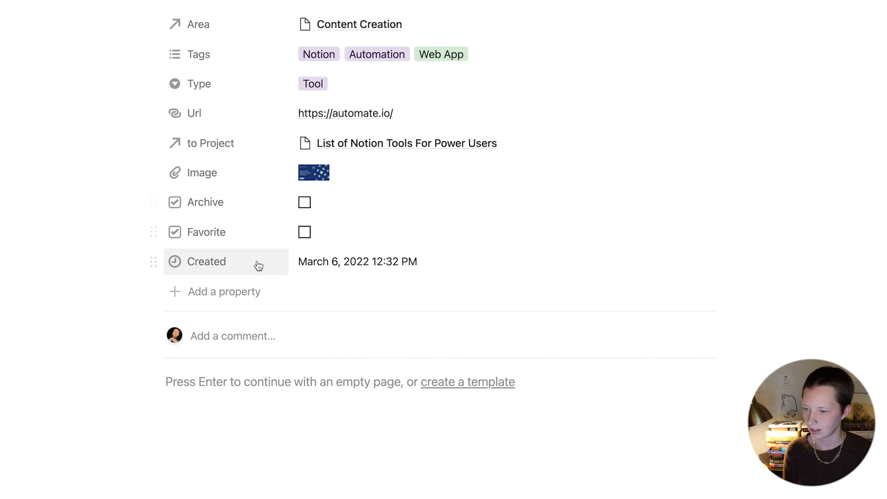
# Step: Set the Created property to always hide
pyautogui.click(233, 260)
pyautogui.moveTo(248, 415)
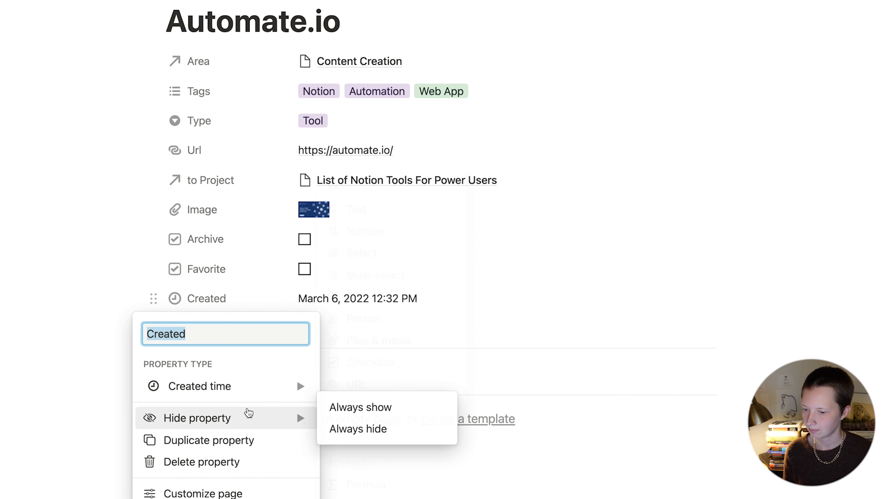
pyautogui.click(362, 429)
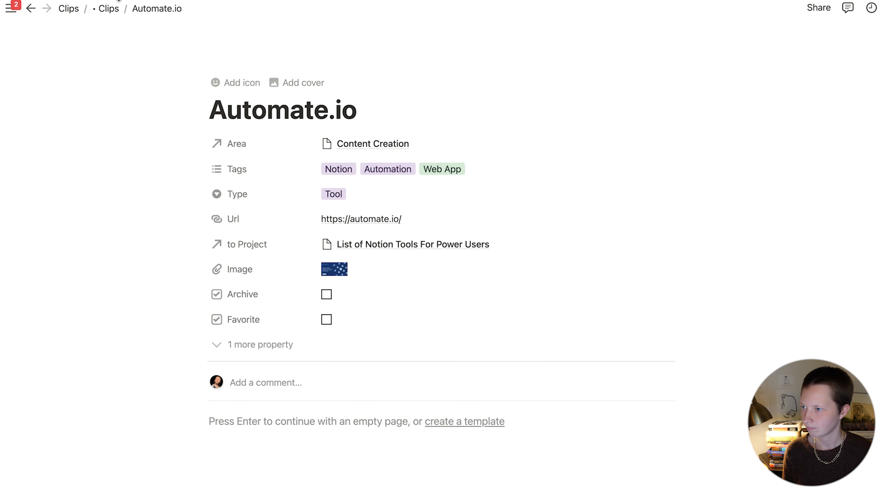
# Step: Sort the Clips list by Created in descending order, newest first
pyautogui.click(109, 9)
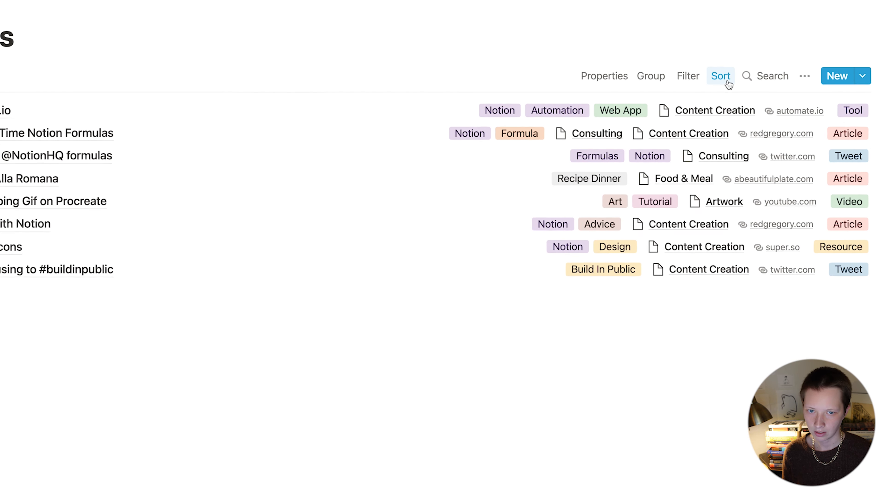
pyautogui.click(681, 95)
pyautogui.click(612, 130)
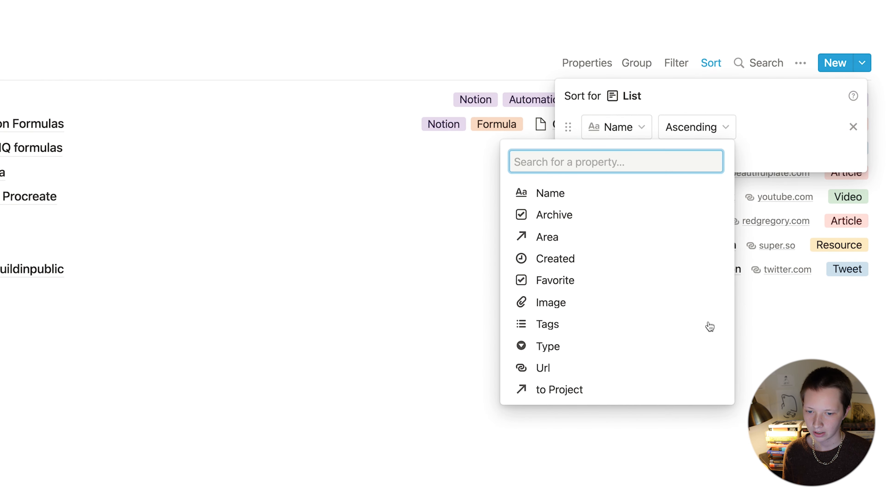
pyautogui.click(586, 262)
pyautogui.click(716, 116)
pyautogui.click(716, 115)
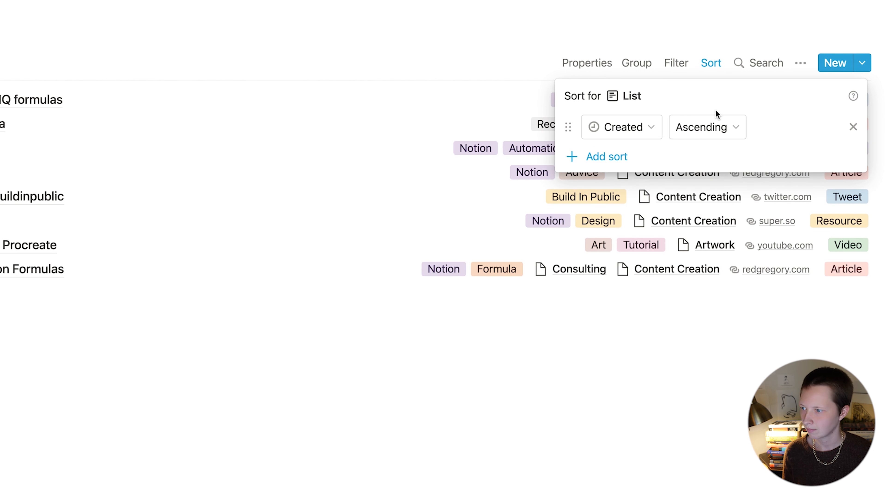
pyautogui.click(706, 137)
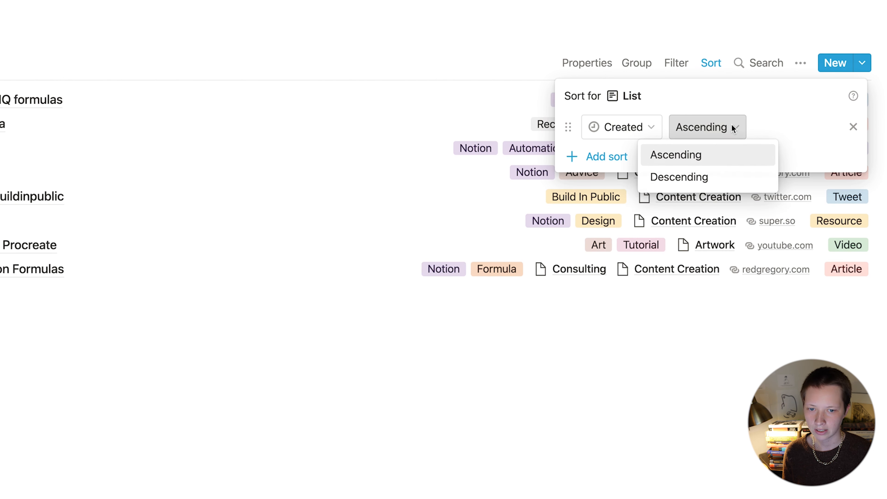
pyautogui.click(701, 188)
pyautogui.click(297, 105)
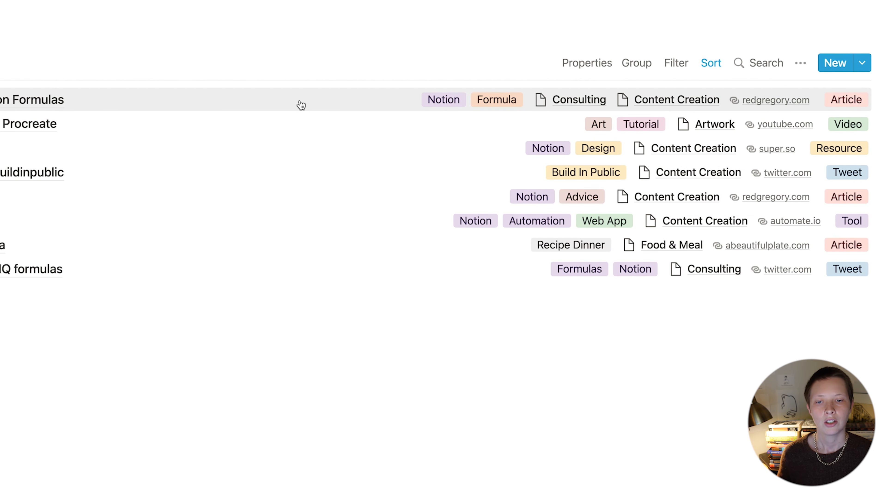
# Step: Filter the list to clips where Archive is unchecked
pyautogui.click(676, 63)
pyautogui.click(487, 207)
pyautogui.click(509, 236)
pyautogui.click(544, 126)
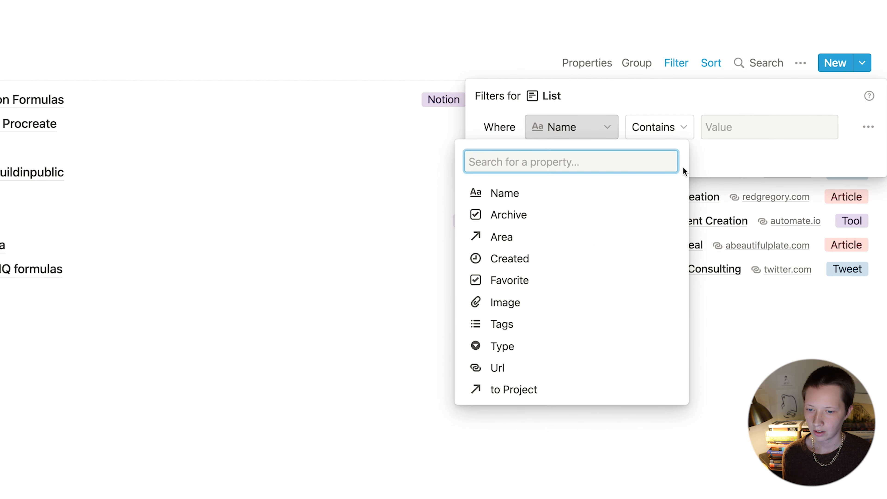
pyautogui.click(492, 215)
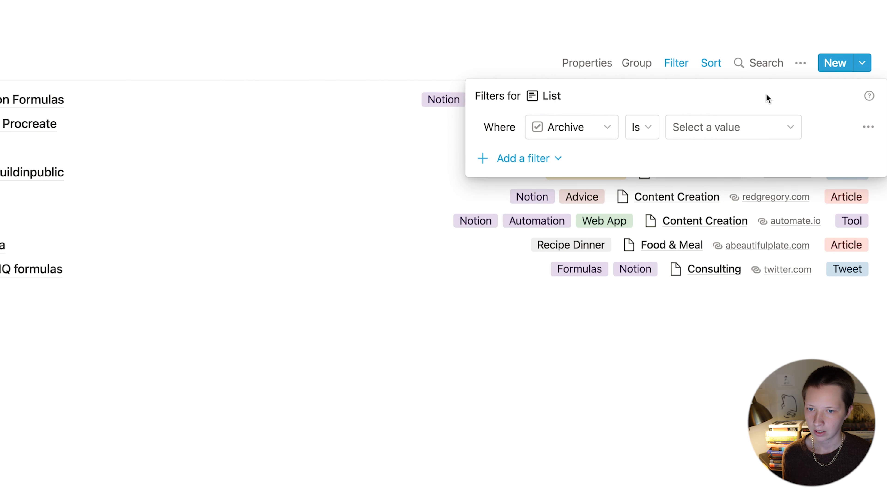
pyautogui.click(692, 138)
pyautogui.click(689, 159)
pyautogui.click(238, 232)
# Step: Add a second List view to Clips and name it Archived
pyautogui.click(58, 98)
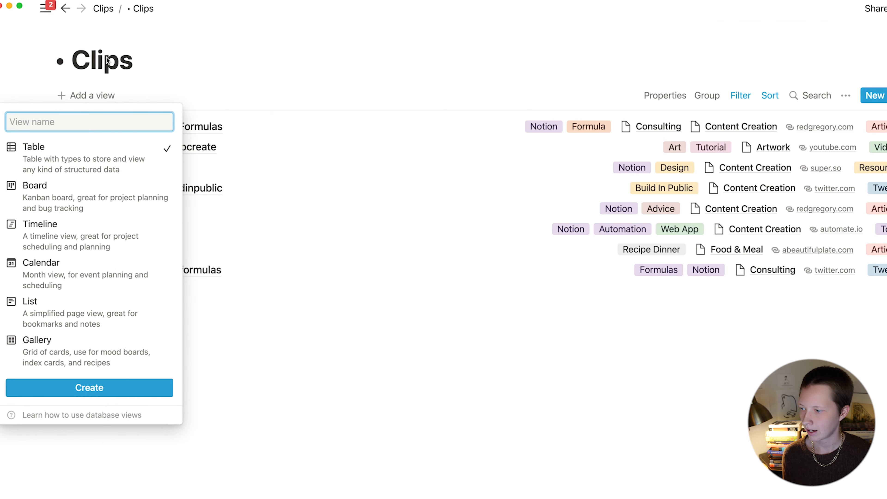
pyautogui.click(152, 318)
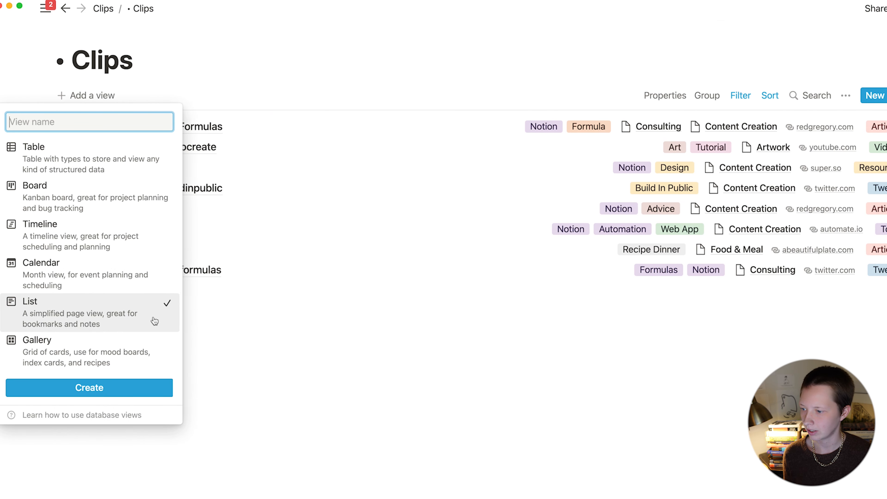
pyautogui.click(110, 386)
pyautogui.click(78, 96)
pyautogui.click(209, 163)
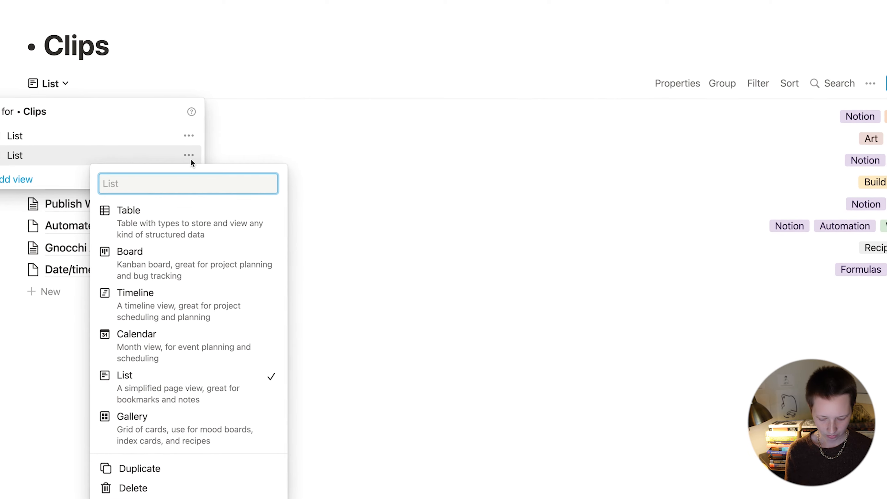
pyautogui.write('Ar')
pyautogui.write('chive')
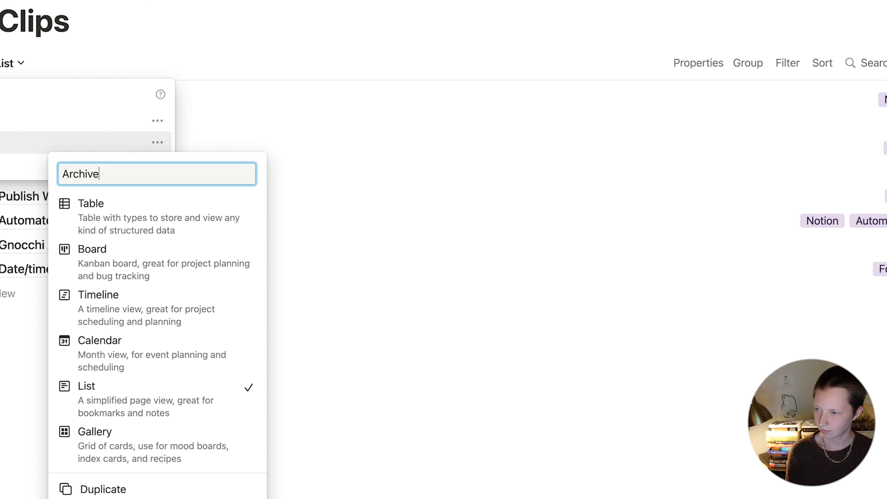
pyautogui.write('d')
pyautogui.press('Return')
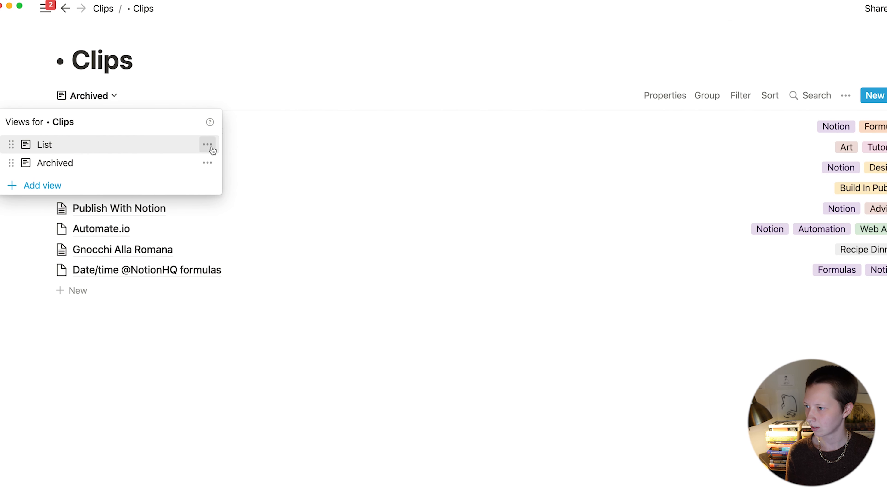
# Step: Rename the original view Active, then switch to the Archived view
pyautogui.click(207, 145)
pyautogui.write('Active')
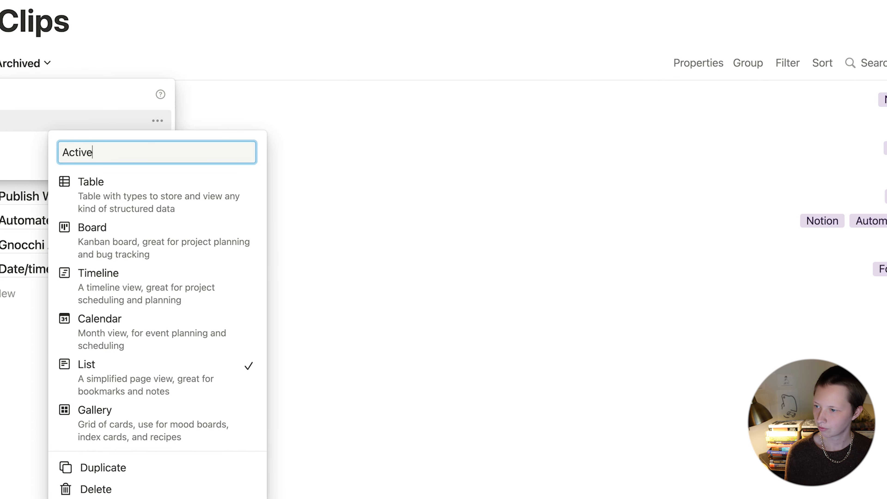
pyautogui.press('Return')
pyautogui.click(16, 62)
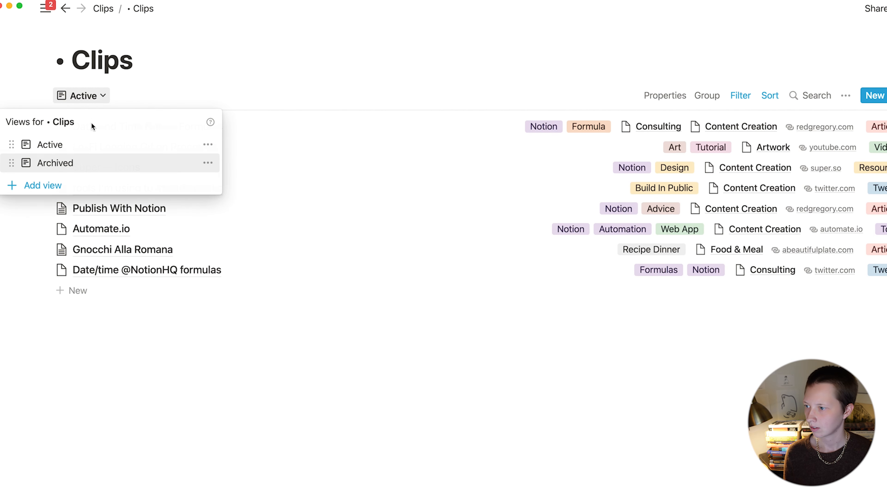
pyautogui.click(55, 163)
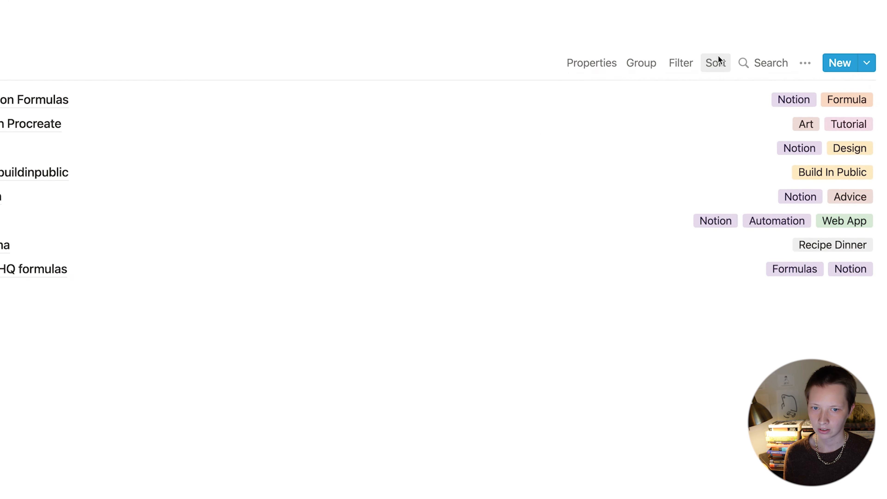
# Step: Sort the Archived view by Created, descending
pyautogui.click(770, 96)
pyautogui.click(601, 210)
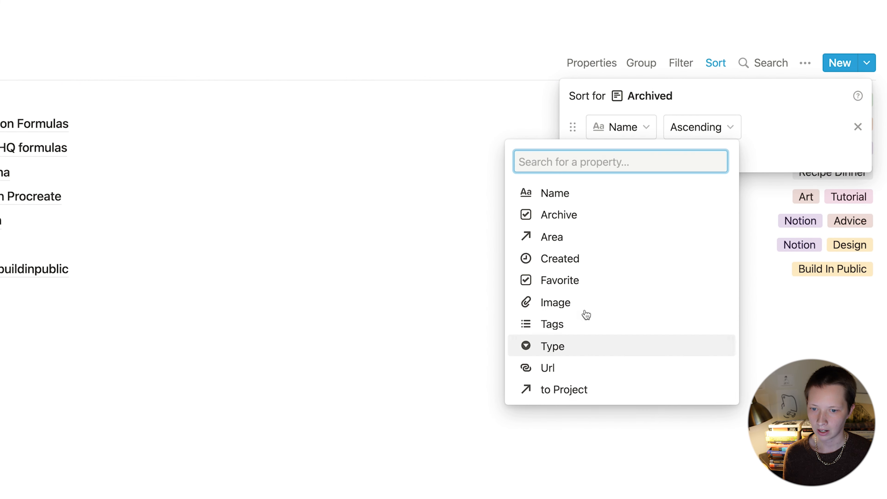
pyautogui.click(569, 259)
pyautogui.click(699, 126)
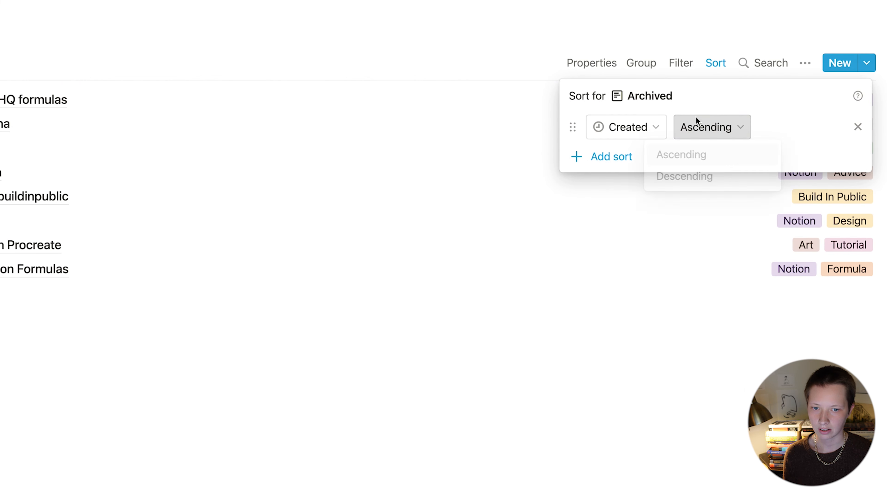
pyautogui.click(697, 178)
pyautogui.click(670, 50)
# Step: Show the Area, Type and Archive properties, ordered Area, Type, then Archive
pyautogui.click(591, 64)
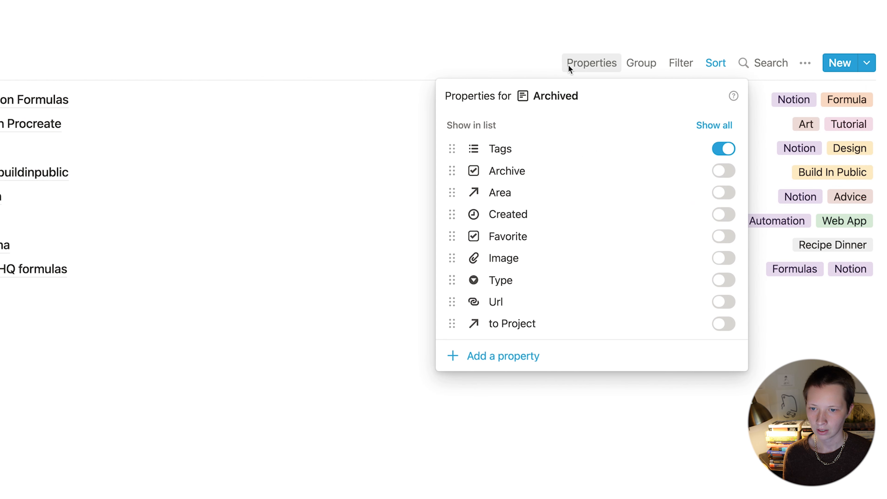
pyautogui.click(724, 171)
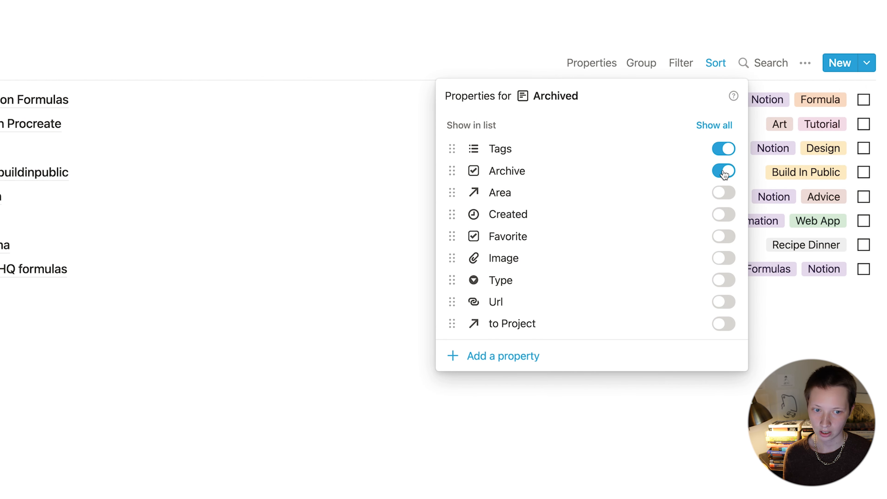
pyautogui.click(722, 195)
pyautogui.moveTo(683, 196); pyautogui.dragTo(679, 170)
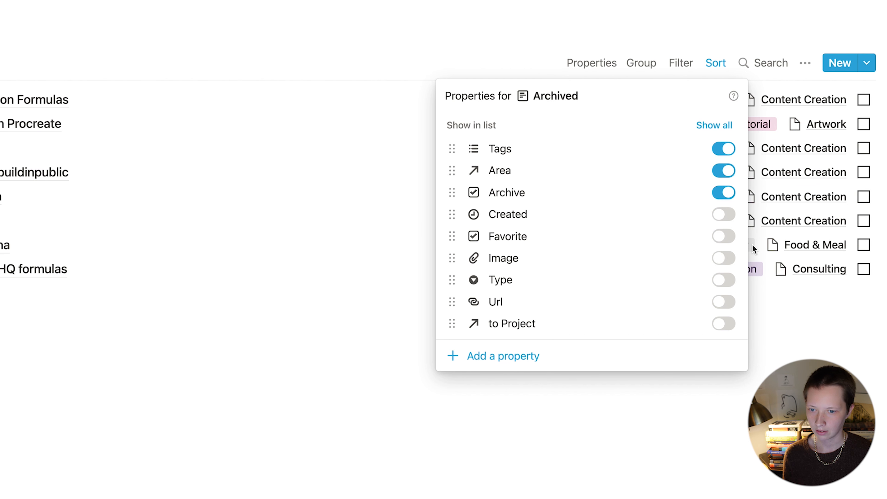
pyautogui.click(724, 279)
pyautogui.moveTo(698, 279); pyautogui.dragTo(687, 192)
pyautogui.click(757, 64)
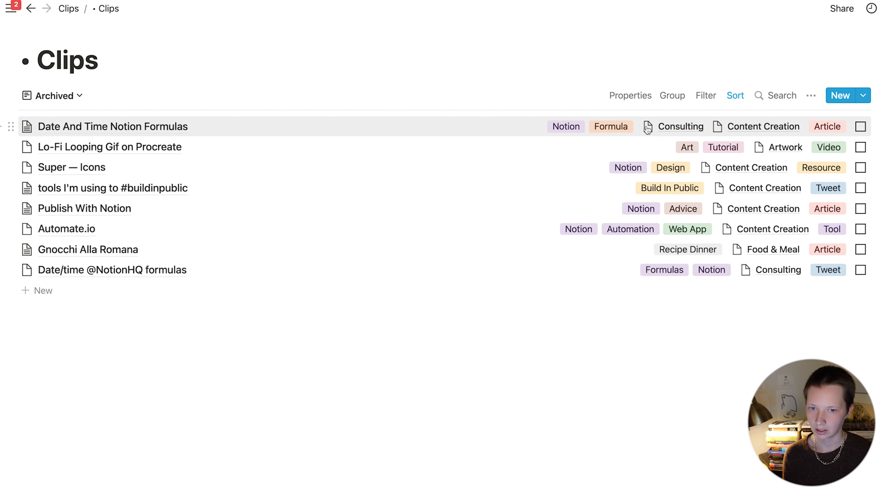
# Step: Archive the Lo-Fi Looping Gif on Procreate clip and filter Archived to Archive is Checked
pyautogui.click(862, 148)
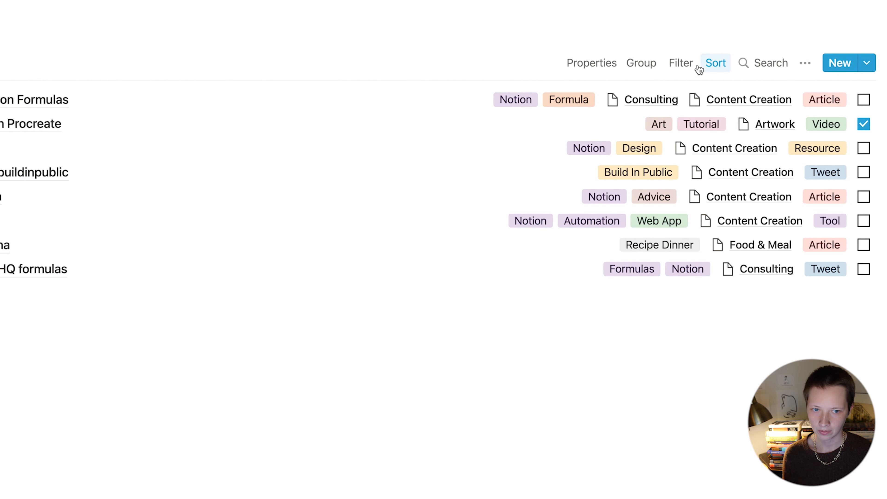
pyautogui.click(681, 66)
pyautogui.click(557, 209)
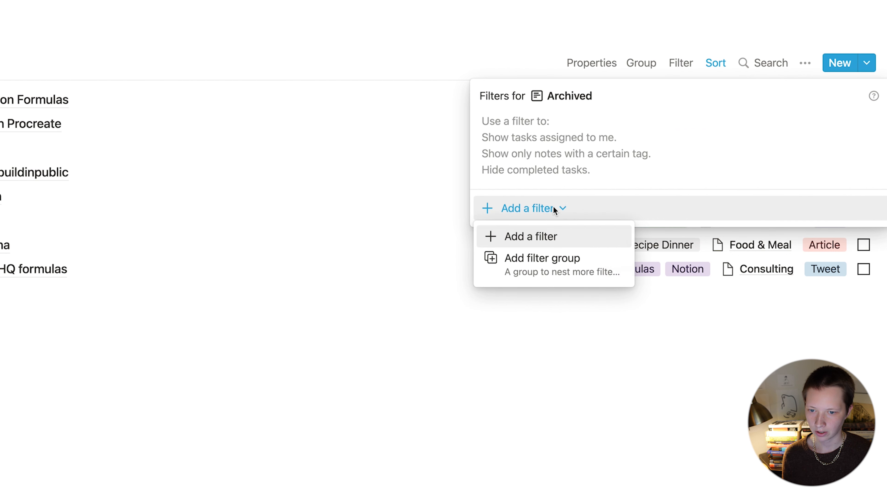
pyautogui.click(548, 244)
pyautogui.click(576, 130)
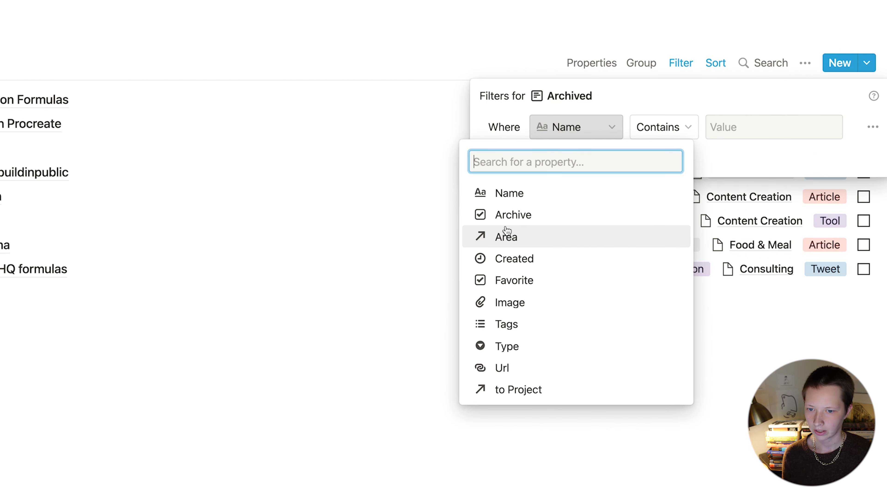
pyautogui.click(508, 217)
pyautogui.click(764, 126)
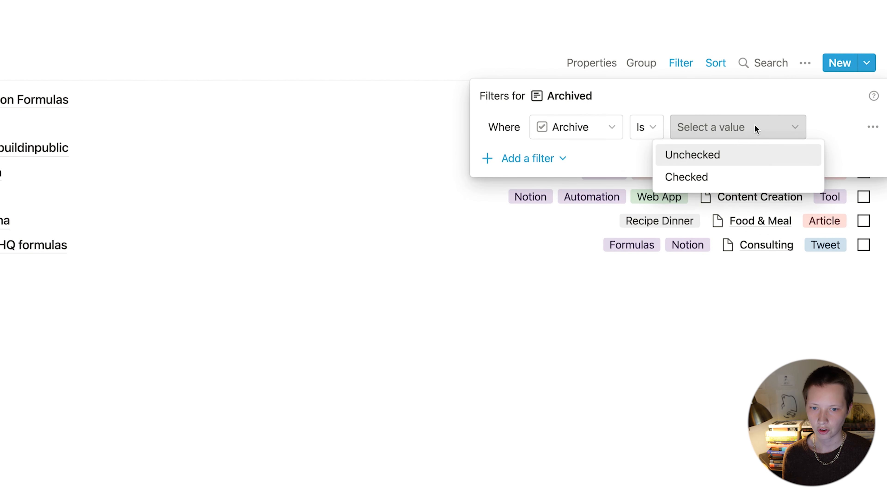
pyautogui.click(690, 176)
# Step: Return to the Active view of Clips
pyautogui.click(280, 259)
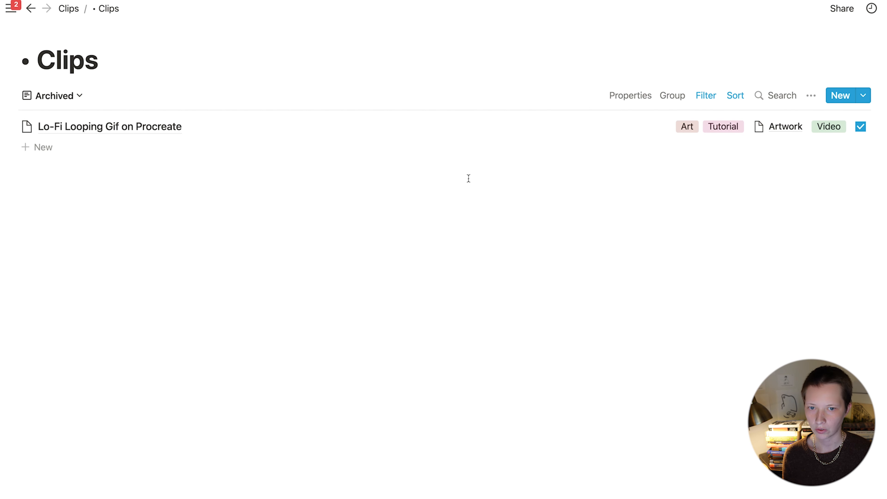
pyautogui.click(51, 99)
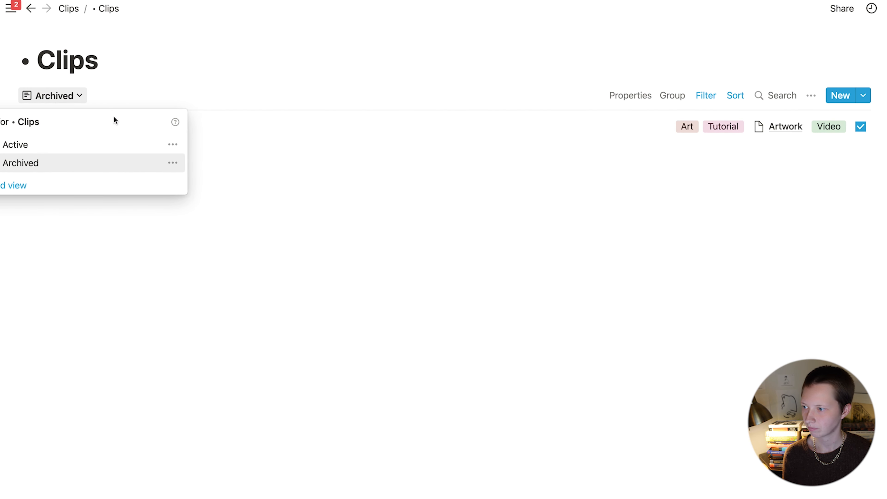
pyautogui.click(32, 148)
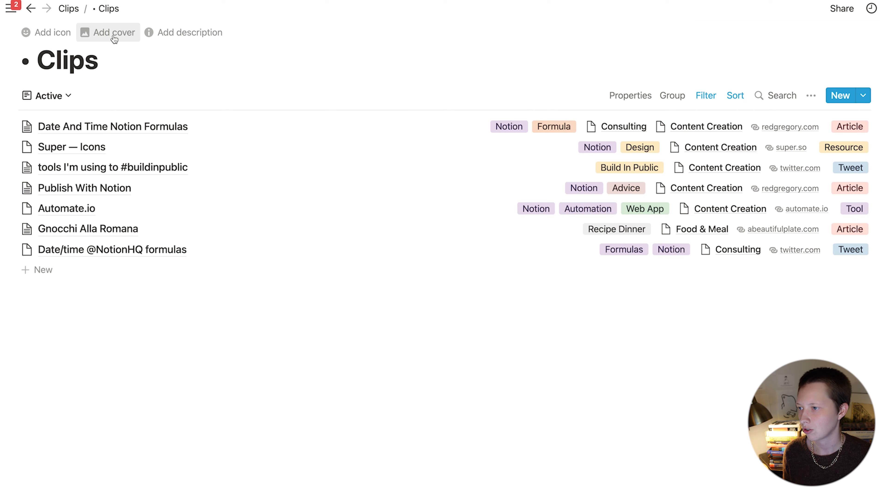
# Step: Replace the Clips cover with a photo from the copied Unsplash image link
pyautogui.click(113, 34)
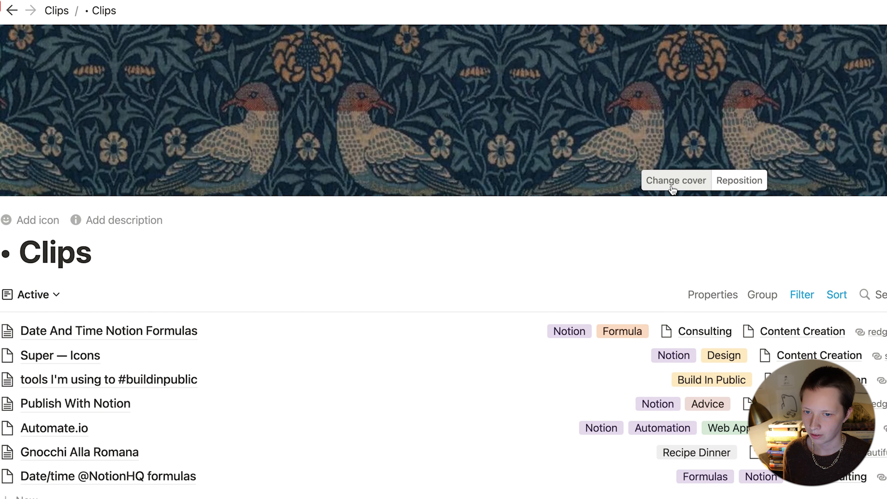
pyautogui.click(672, 182)
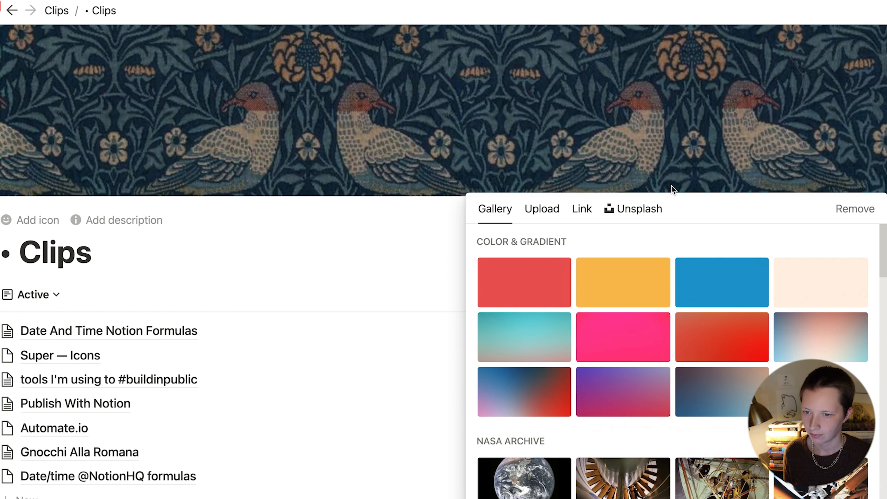
pyautogui.click(552, 216)
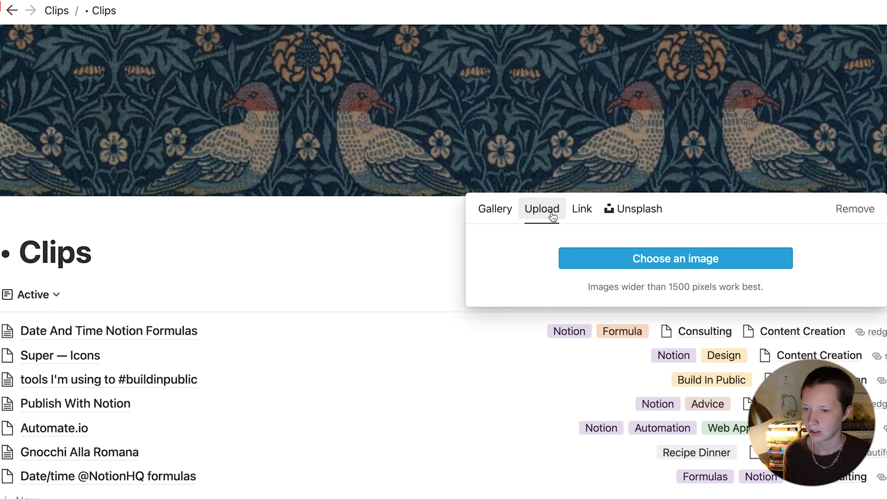
pyautogui.click(579, 211)
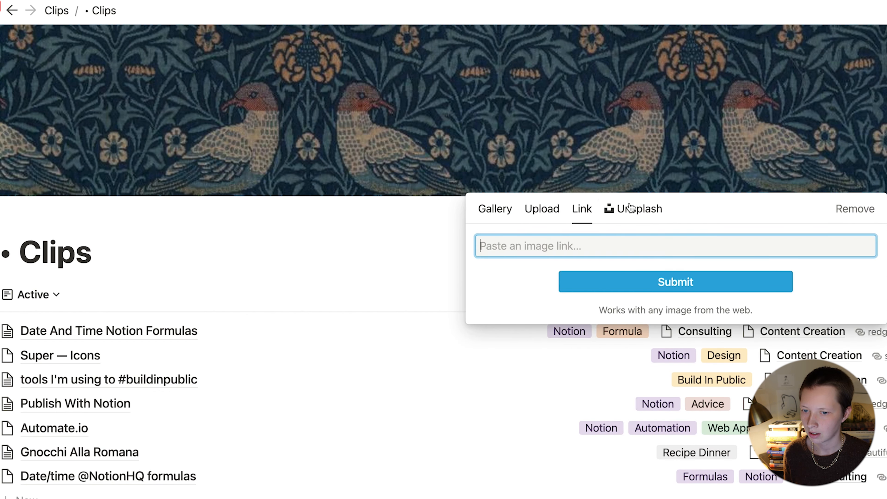
pyautogui.click(631, 208)
pyautogui.scroll(-5, 678, 397)
pyautogui.scroll(5, 673, 397)
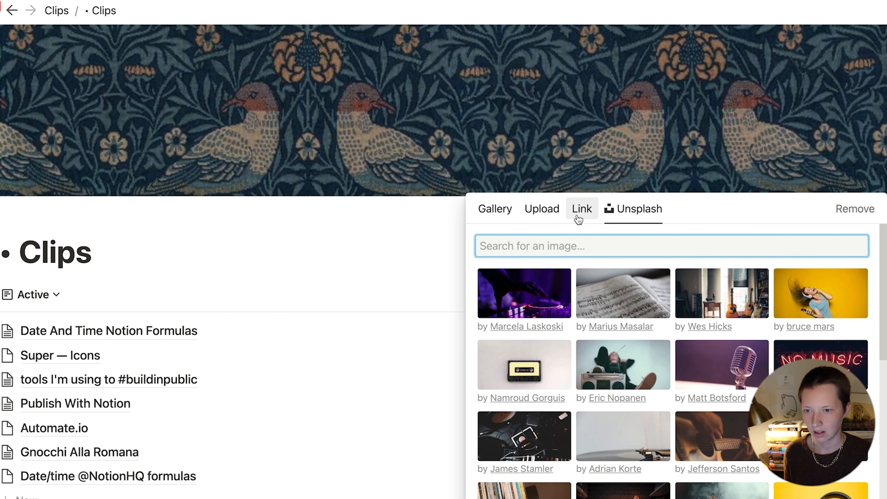
pyautogui.click(579, 219)
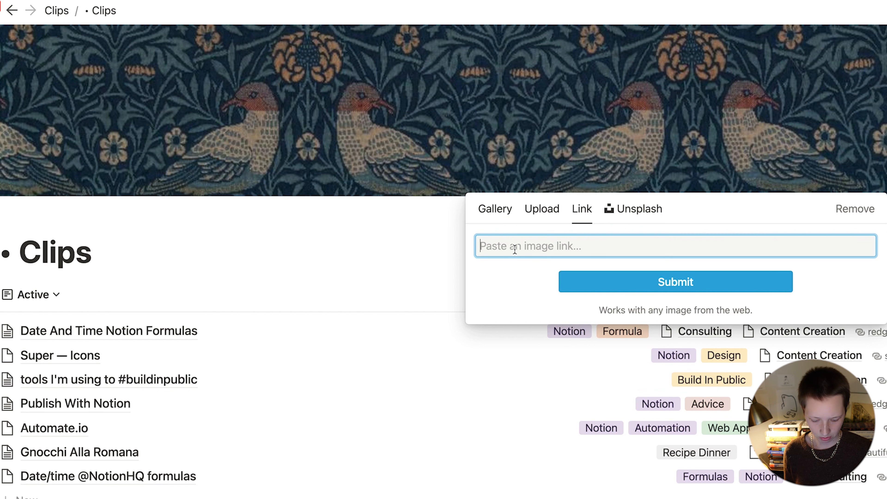
pyautogui.press('super+v')
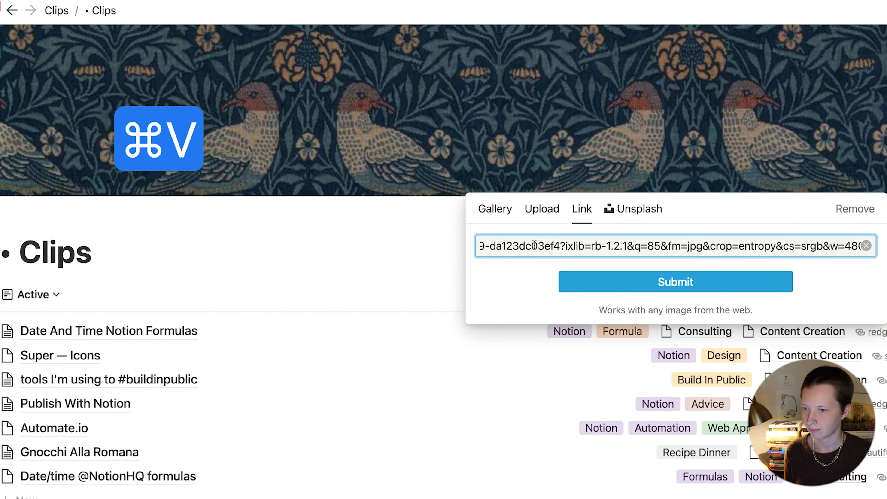
pyautogui.click(646, 282)
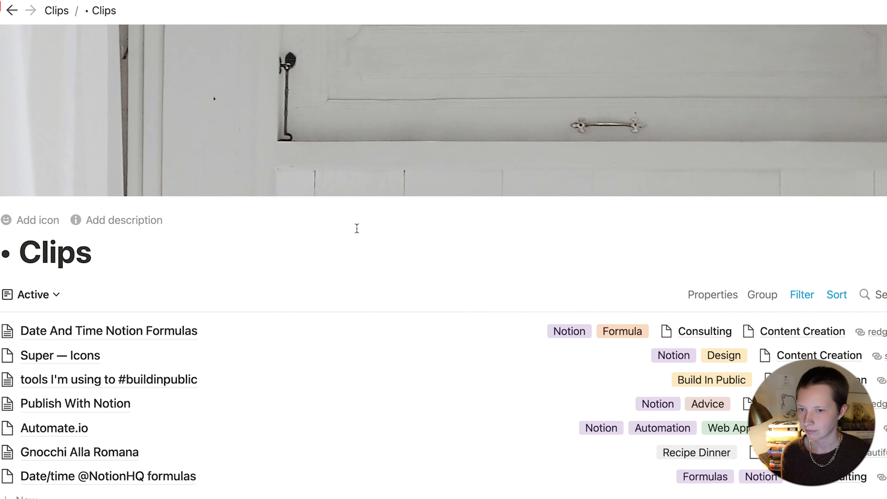
# Step: Reposition the cover upward to frame the table, teapot and book, and save
pyautogui.moveTo(861, 193)
pyautogui.click(747, 180)
pyautogui.moveTo(802, 98); pyautogui.dragTo(809, 28)
pyautogui.moveTo(818, 169); pyautogui.dragTo(811, 21)
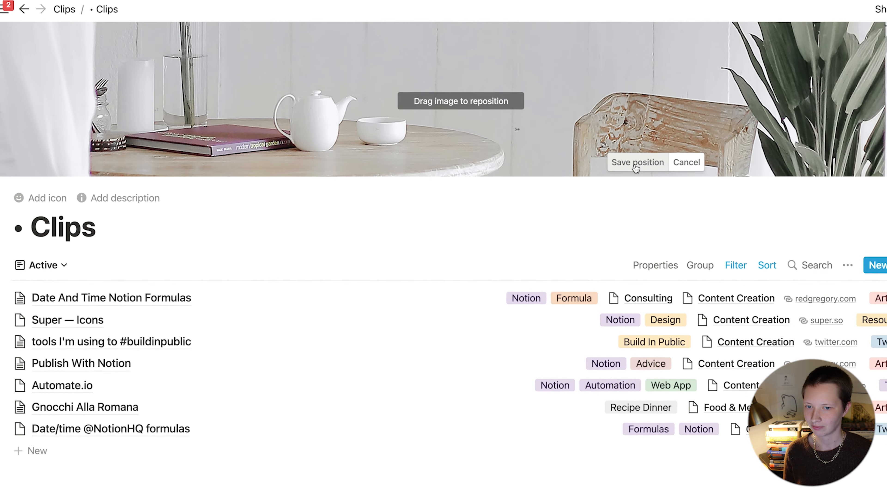
pyautogui.click(691, 185)
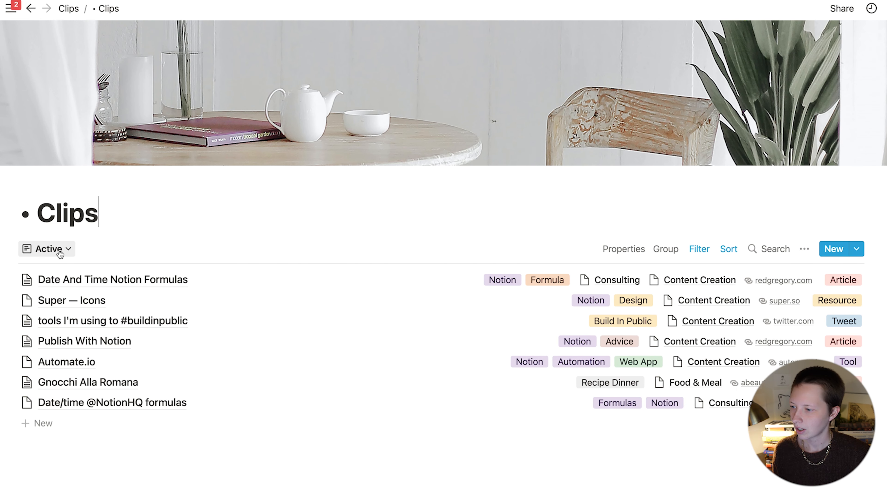
# Step: Create a new Gallery view titled 'Resources' in the Clips database
pyautogui.click(52, 249)
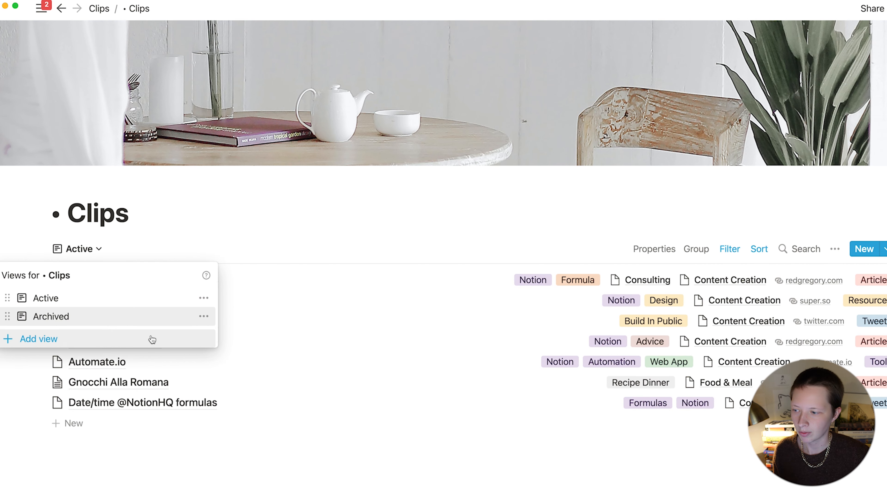
pyautogui.click(153, 339)
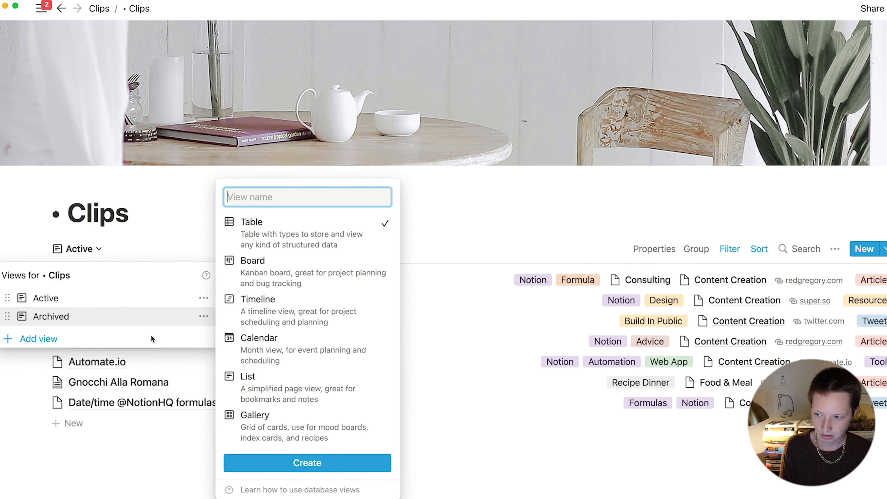
pyautogui.write('Resource')
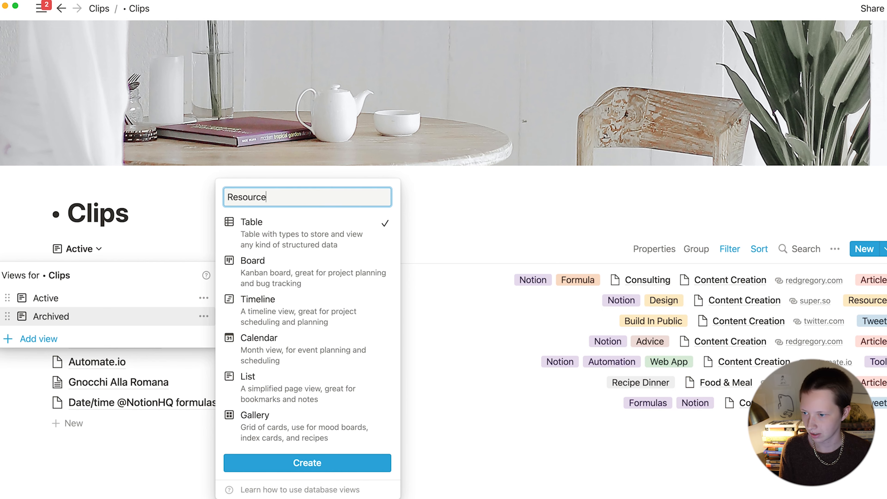
pyautogui.write('s')
pyautogui.click(325, 418)
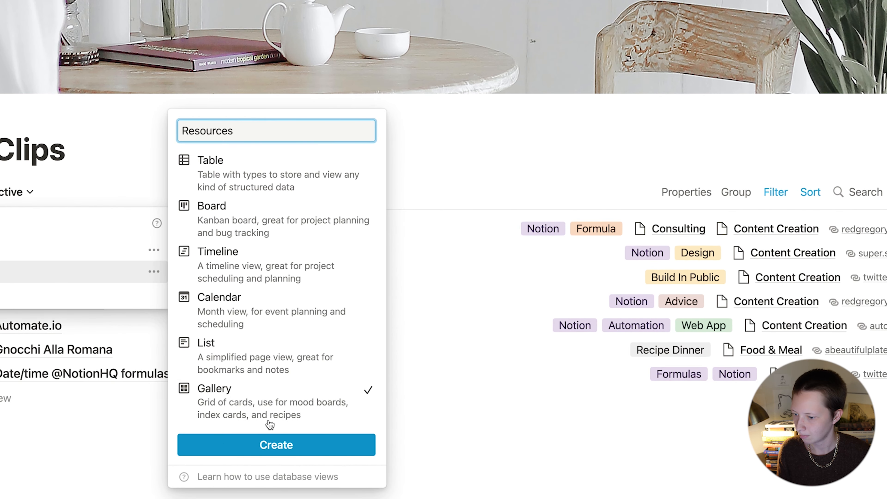
pyautogui.click(258, 446)
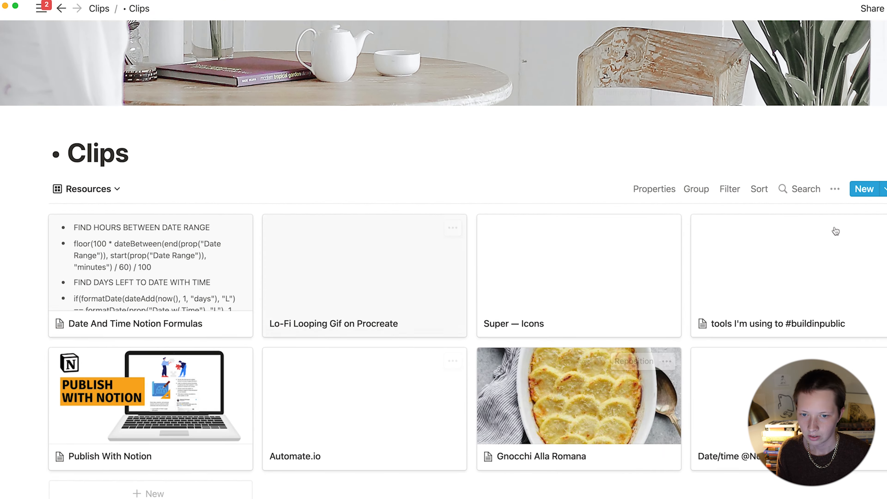
# Step: Set the Resources card preview to None, card size to Small, and show Url
pyautogui.click(640, 188)
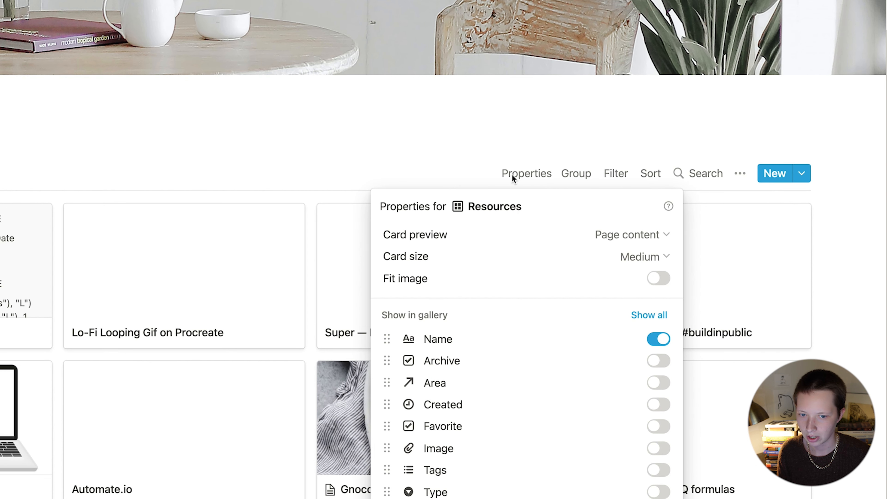
pyautogui.click(629, 232)
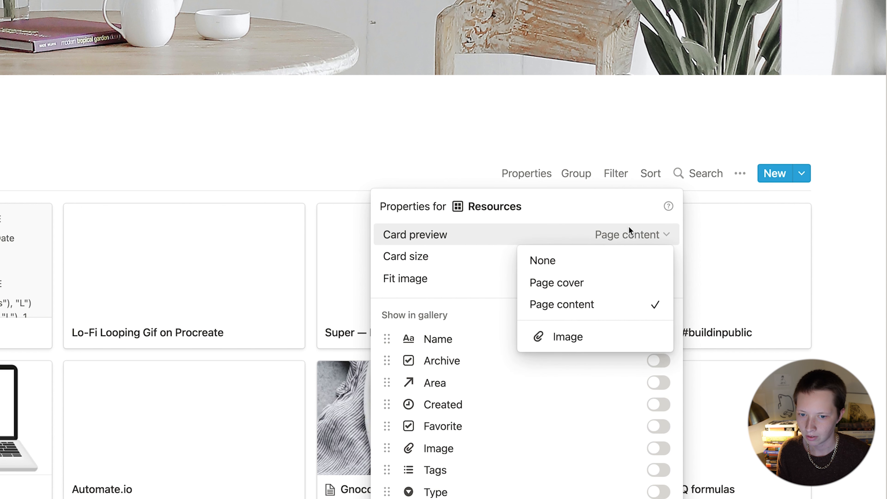
pyautogui.click(553, 262)
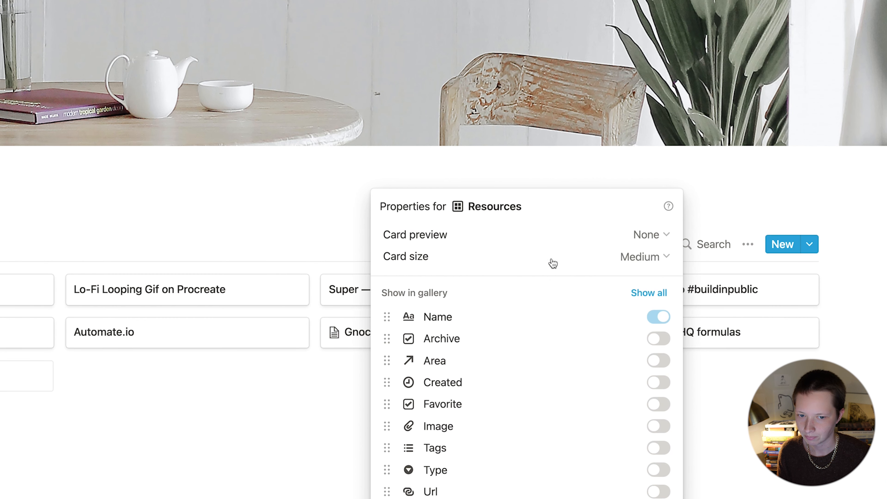
pyautogui.click(649, 234)
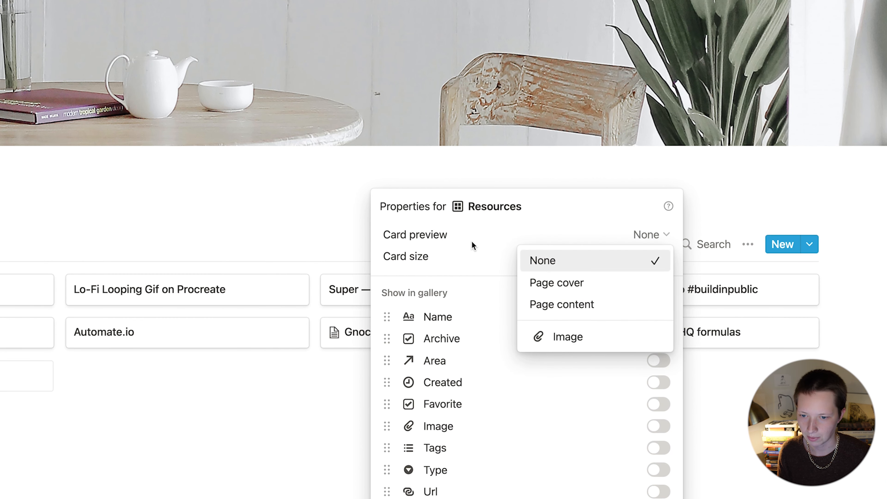
pyautogui.click(481, 247)
pyautogui.click(563, 256)
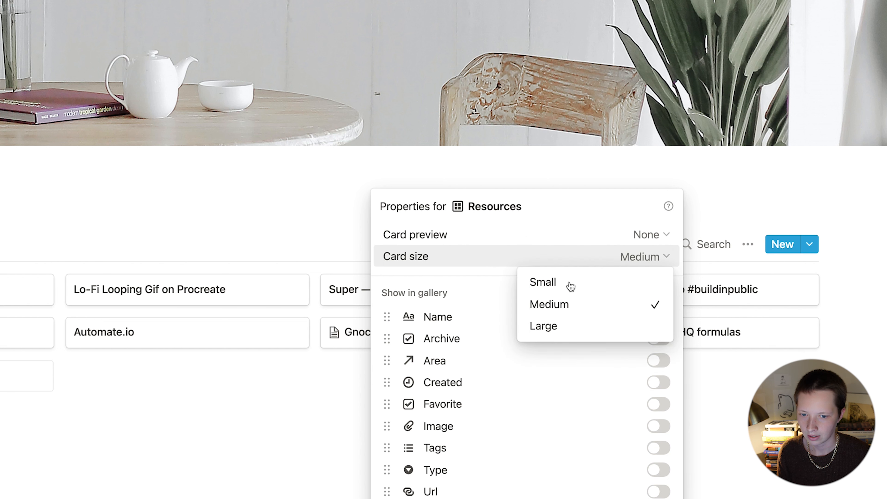
pyautogui.click(570, 283)
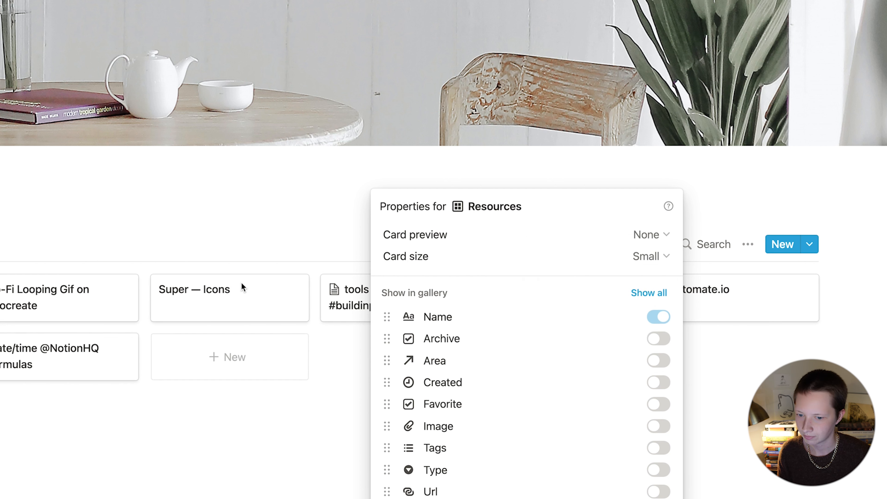
pyautogui.scroll(-2, 660, 491)
pyautogui.click(654, 411)
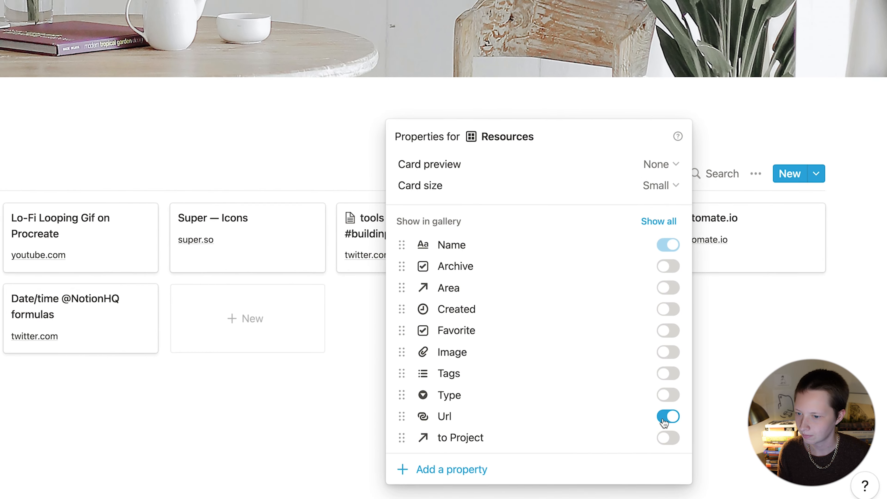
pyautogui.click(348, 420)
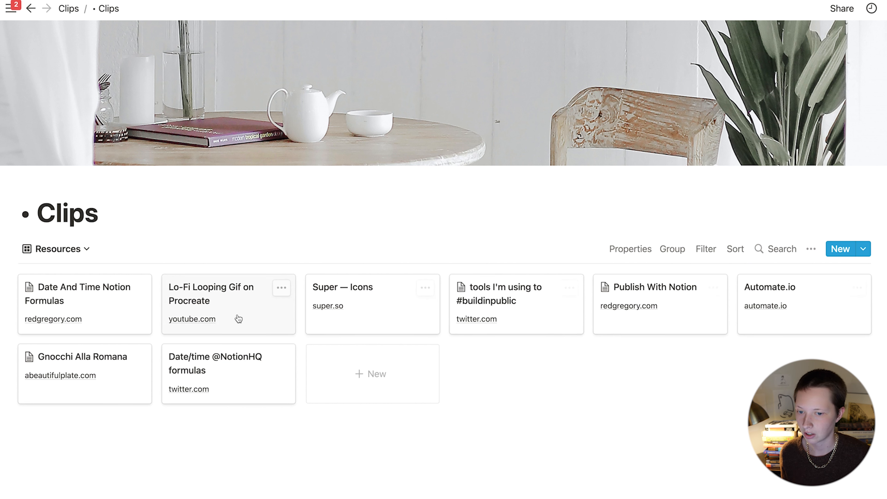
# Step: Filter the Resources gallery to clips whose Type is Resource
pyautogui.click(703, 249)
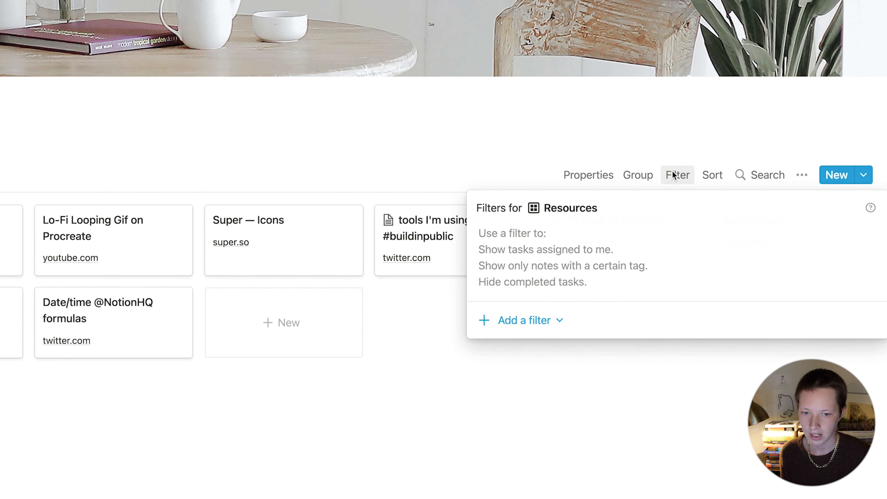
pyautogui.click(508, 320)
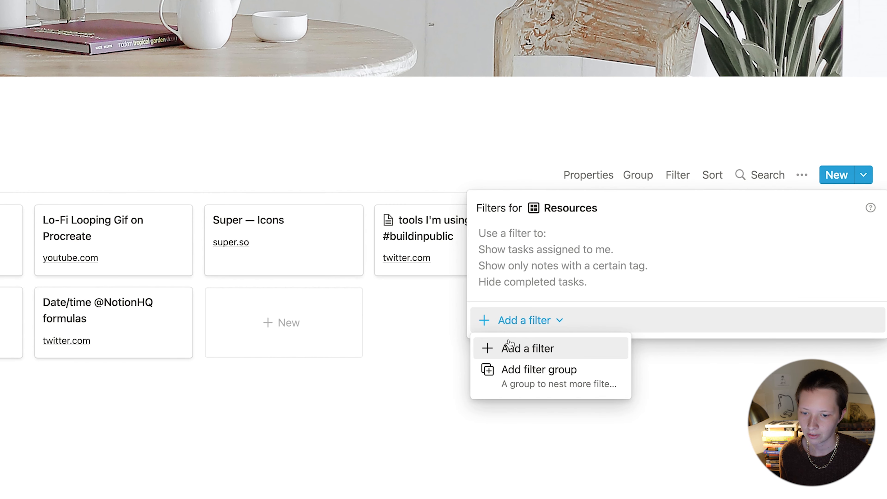
pyautogui.click(518, 346)
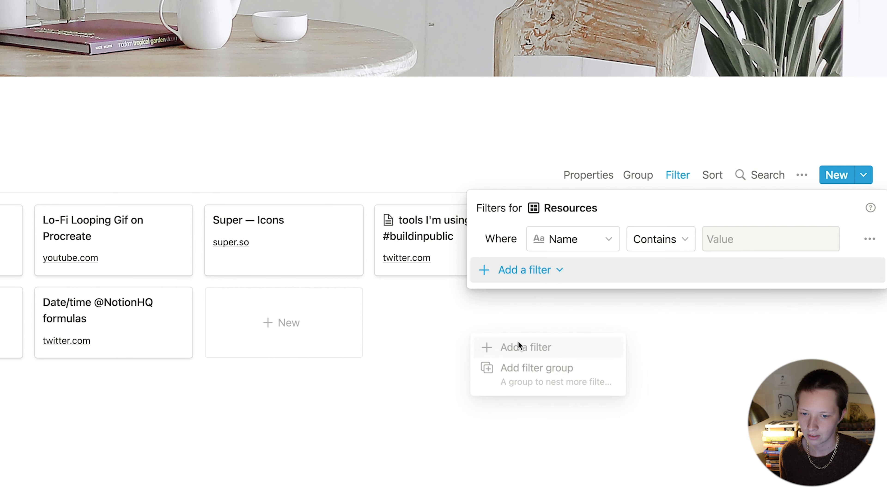
pyautogui.click(560, 245)
pyautogui.click(522, 459)
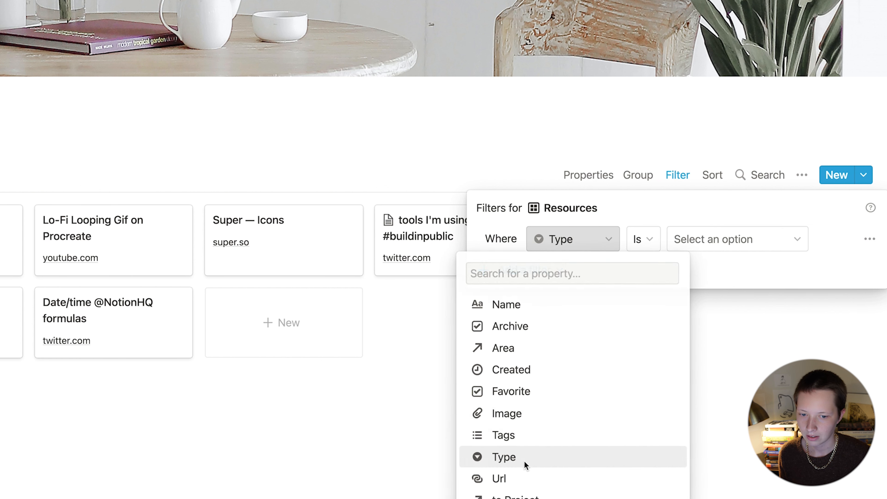
pyautogui.click(719, 245)
pyautogui.click(727, 371)
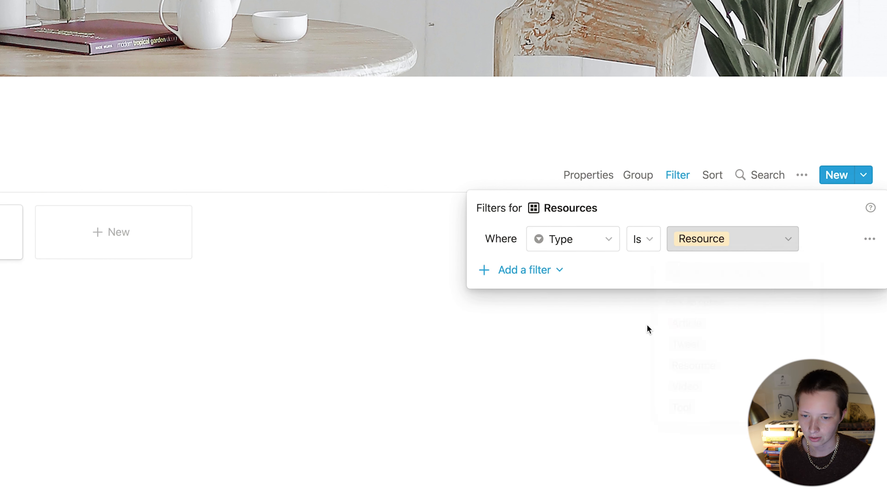
# Step: Add a second filter keeping only clips with Archive unchecked
pyautogui.click(510, 269)
pyautogui.click(517, 298)
pyautogui.click(564, 270)
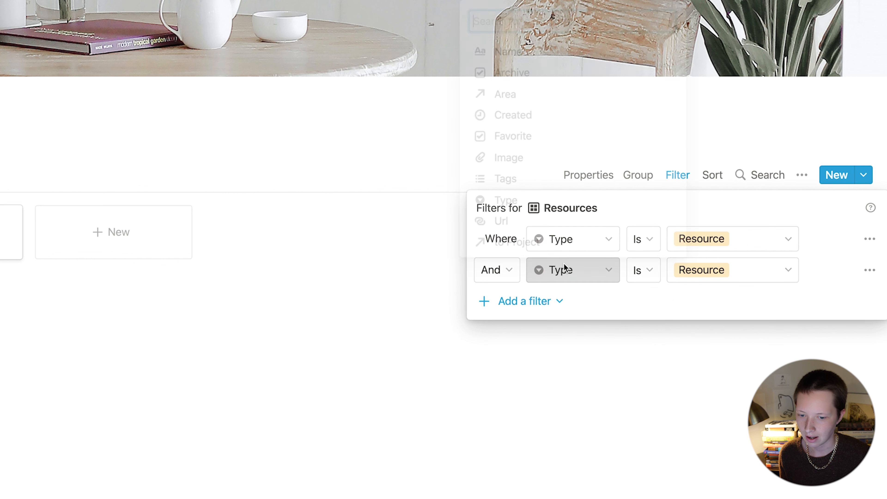
pyautogui.click(546, 69)
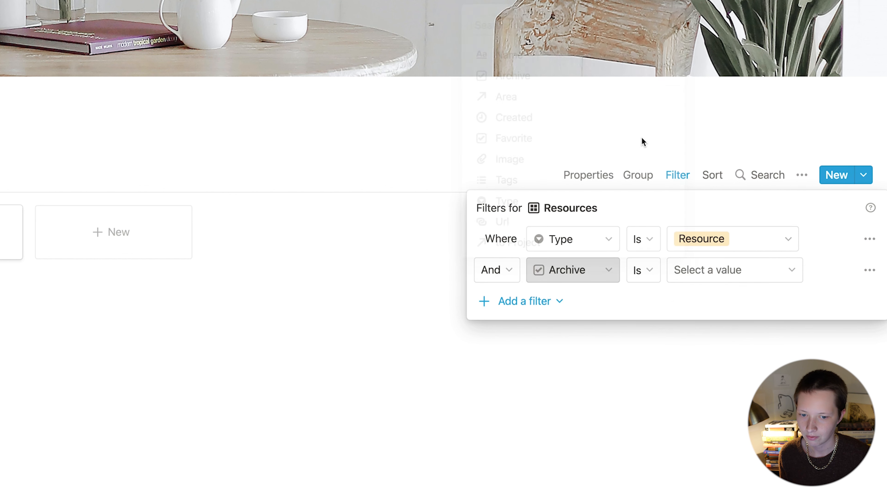
pyautogui.click(681, 276)
pyautogui.click(680, 305)
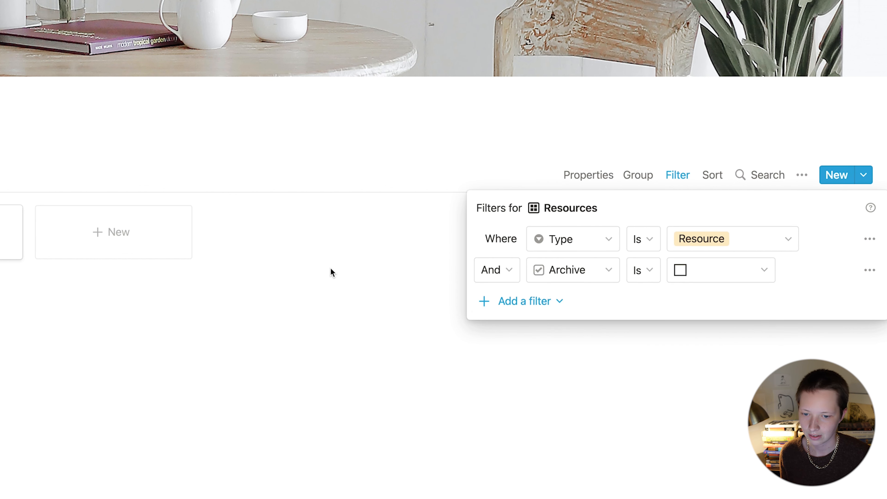
pyautogui.click(331, 272)
# Step: Sort the Resources gallery by Created, descending
pyautogui.click(713, 175)
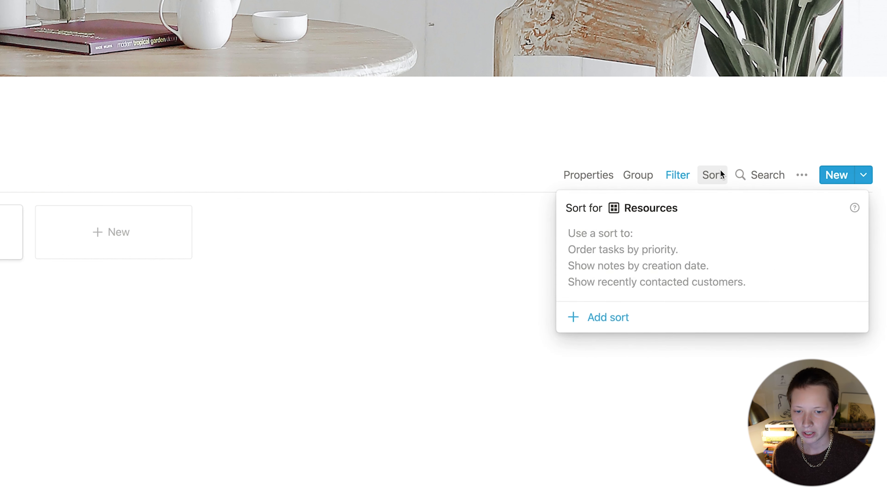
pyautogui.click(596, 318)
pyautogui.click(630, 240)
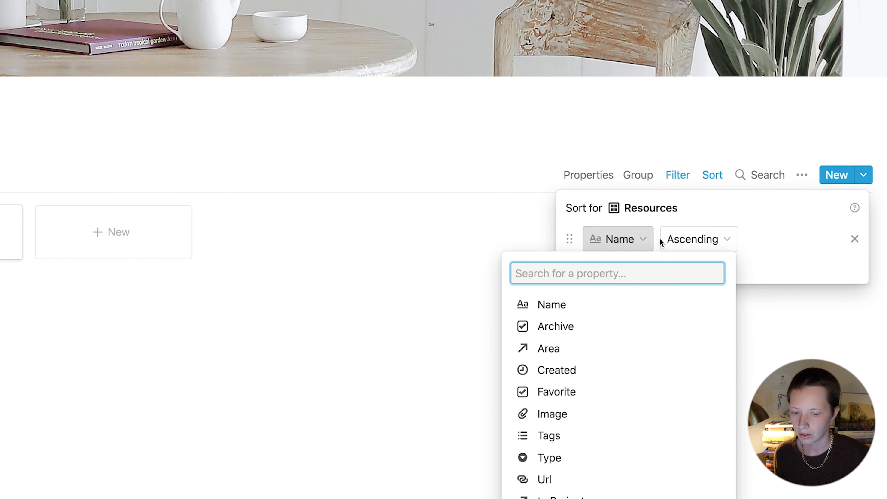
pyautogui.click(602, 380)
pyautogui.click(714, 240)
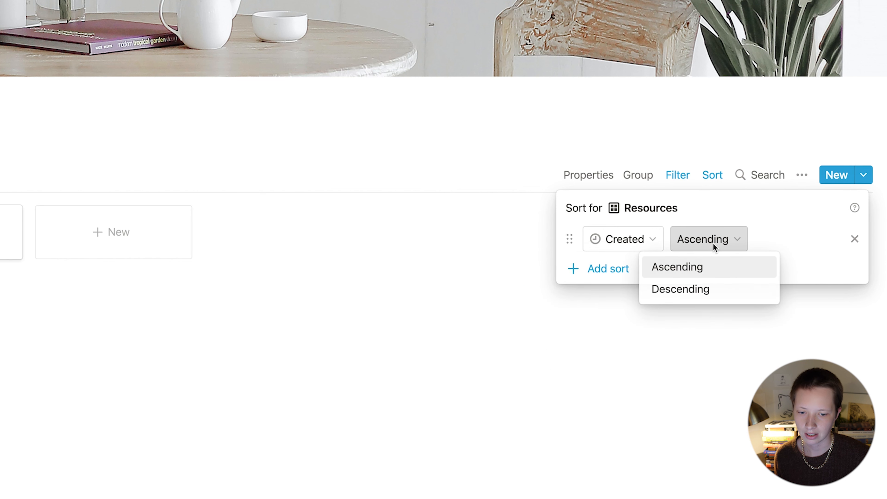
pyautogui.click(695, 301)
pyautogui.click(407, 264)
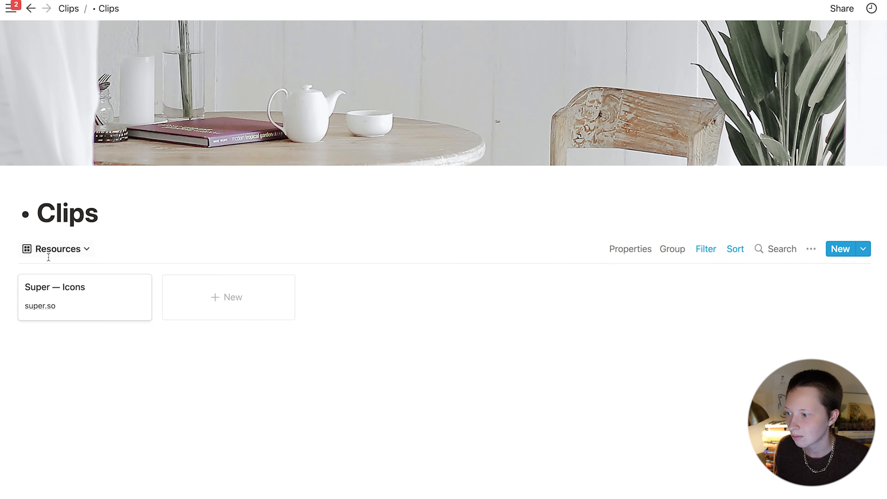
# Step: Duplicate the Resources gallery view
pyautogui.click(92, 255)
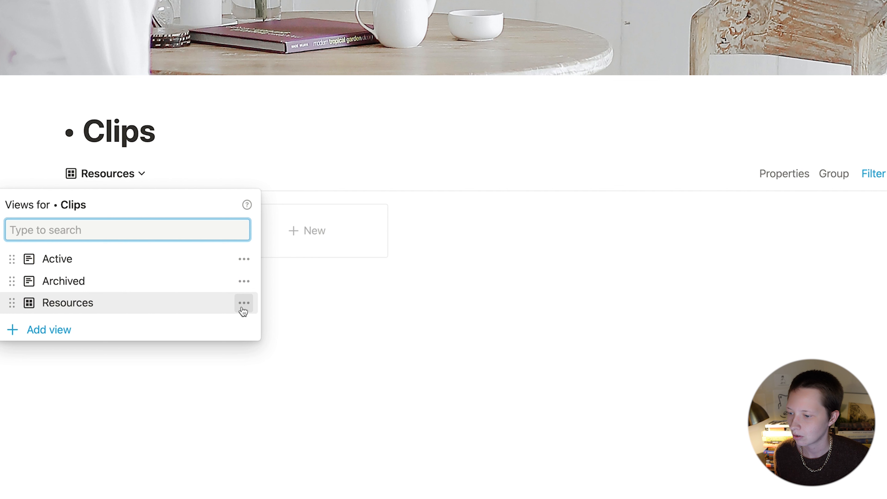
pyautogui.click(244, 303)
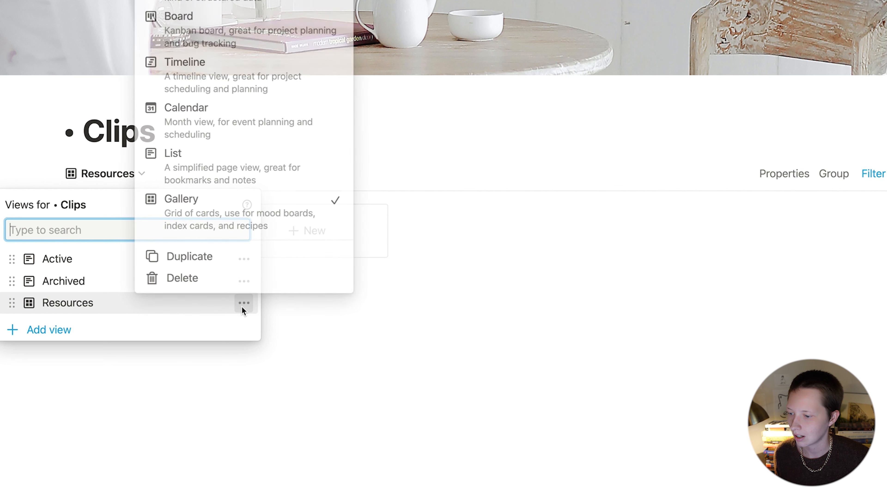
pyautogui.click(205, 259)
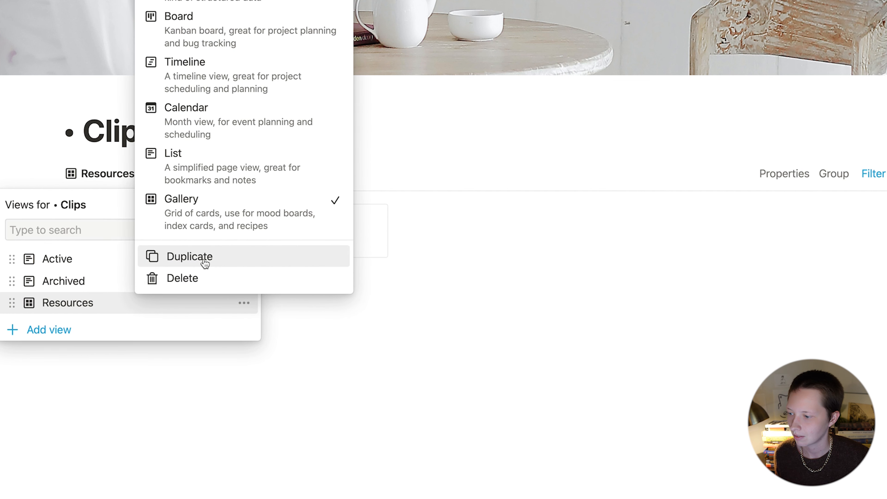
# Step: Rename the copied view to Articles
pyautogui.click(122, 174)
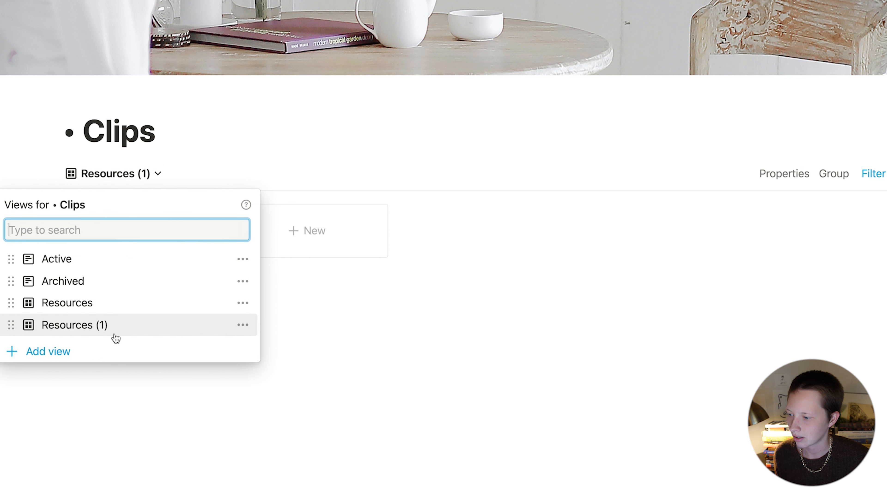
pyautogui.click(241, 331)
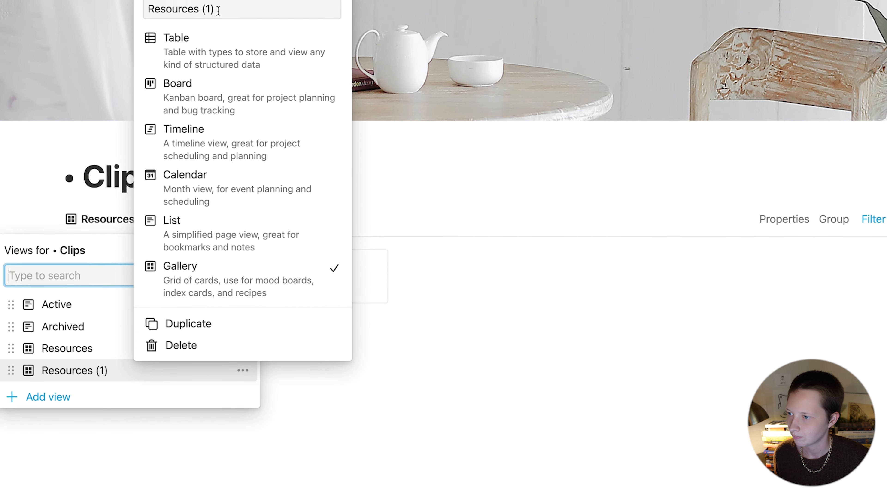
pyautogui.press('super+a')
pyautogui.press('BackSpace')
pyautogui.write('arti')
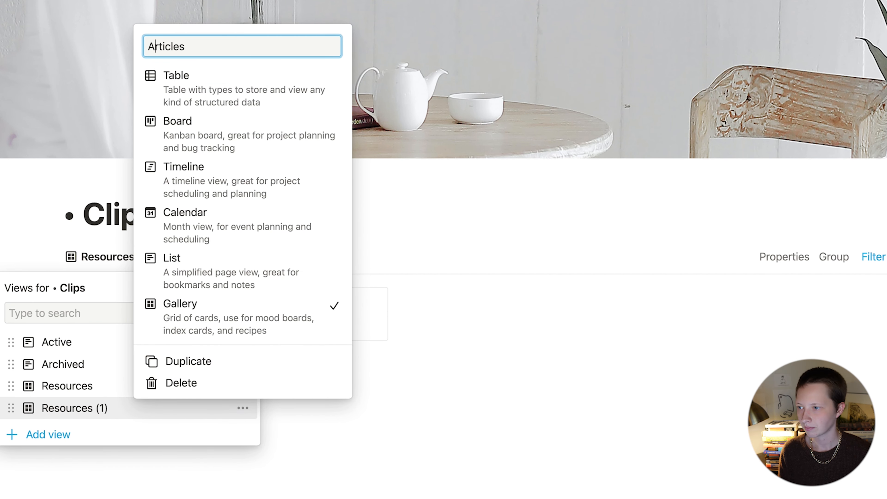
pyautogui.click(653, 301)
pyautogui.click(653, 300)
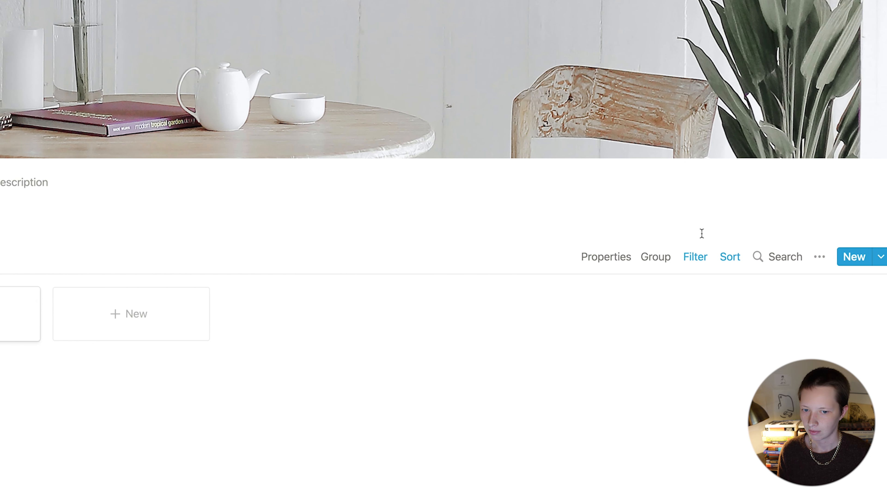
# Step: Change the Type filter value from Resource to Article
pyautogui.click(873, 256)
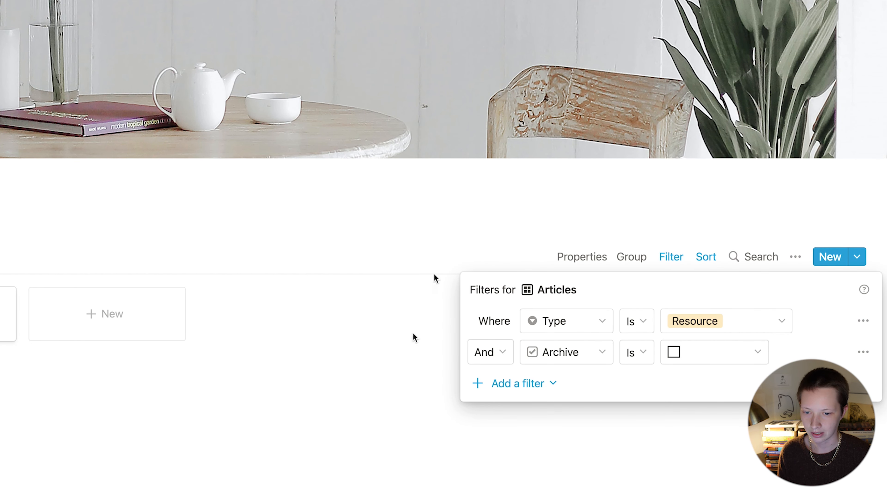
pyautogui.click(706, 331)
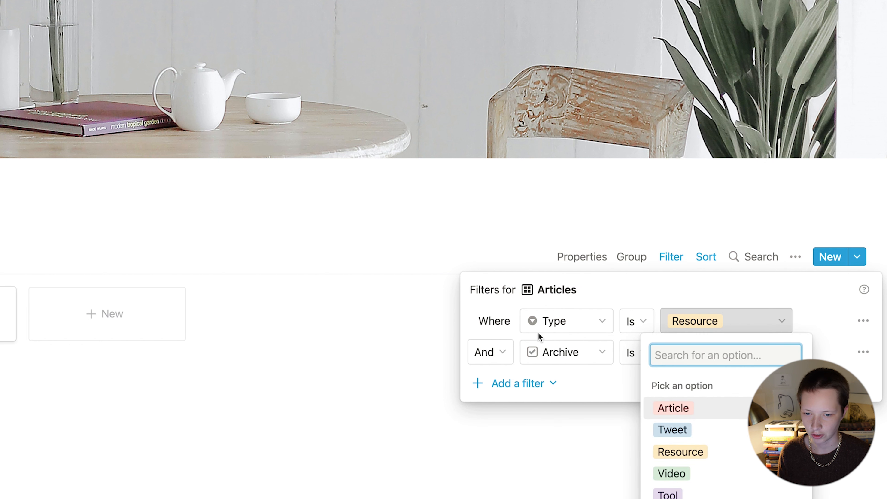
pyautogui.click(703, 409)
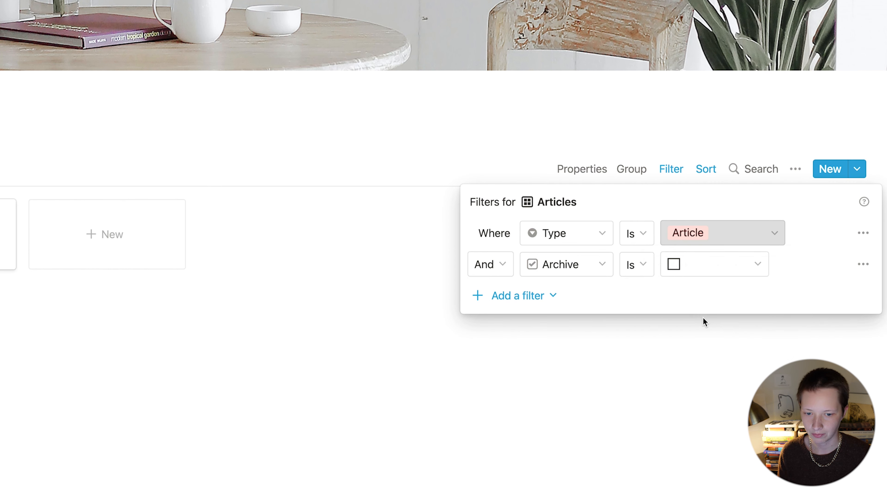
pyautogui.click(703, 406)
# Step: Set the Articles card preview to show each clip's Image
pyautogui.click(574, 168)
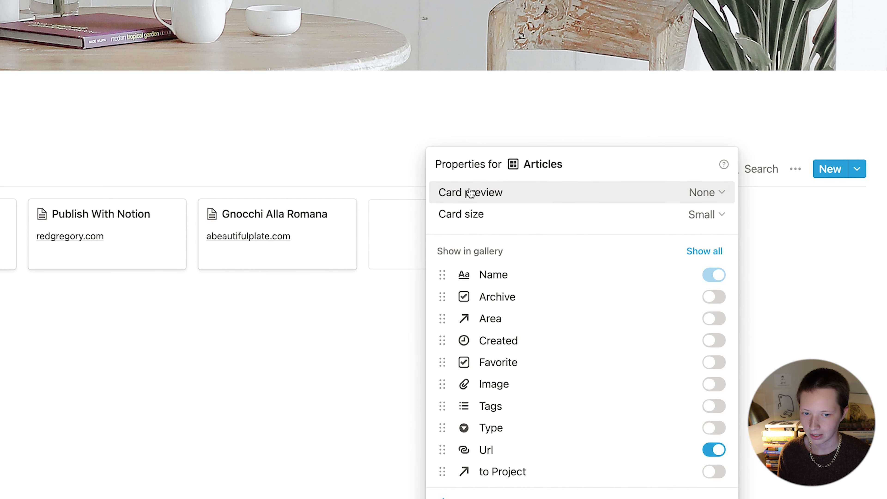
pyautogui.click(709, 193)
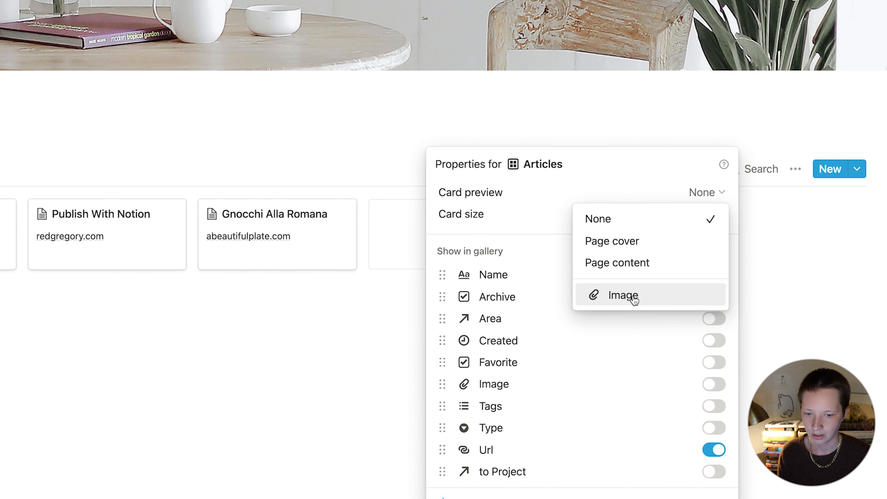
pyautogui.click(624, 295)
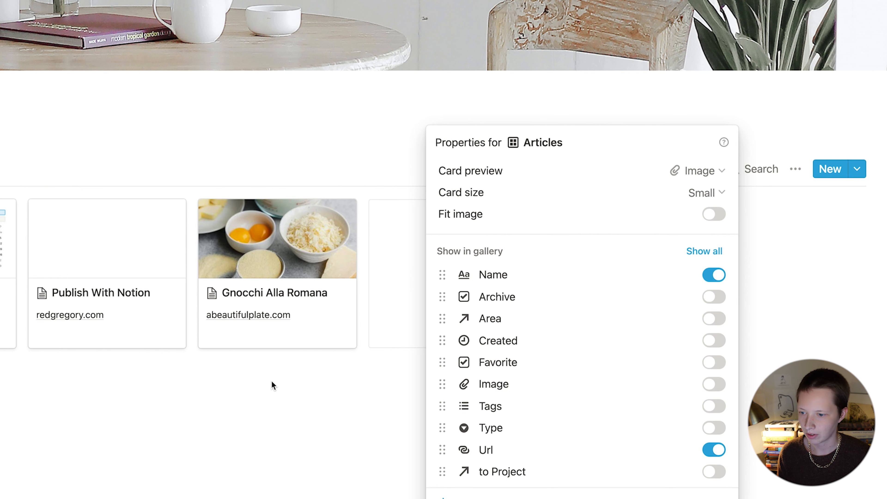
pyautogui.click(410, 438)
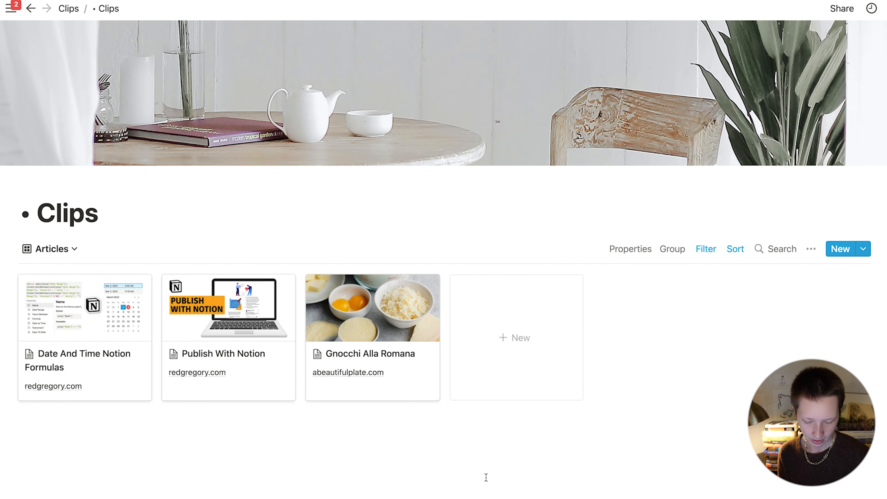
# Step: Create a new List view named Tweets
pyautogui.click(55, 256)
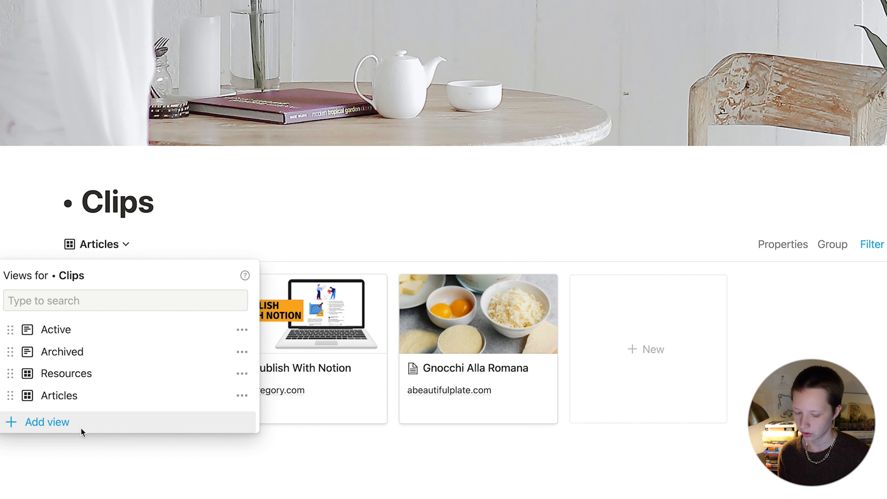
pyautogui.click(38, 410)
pyautogui.write('Tw')
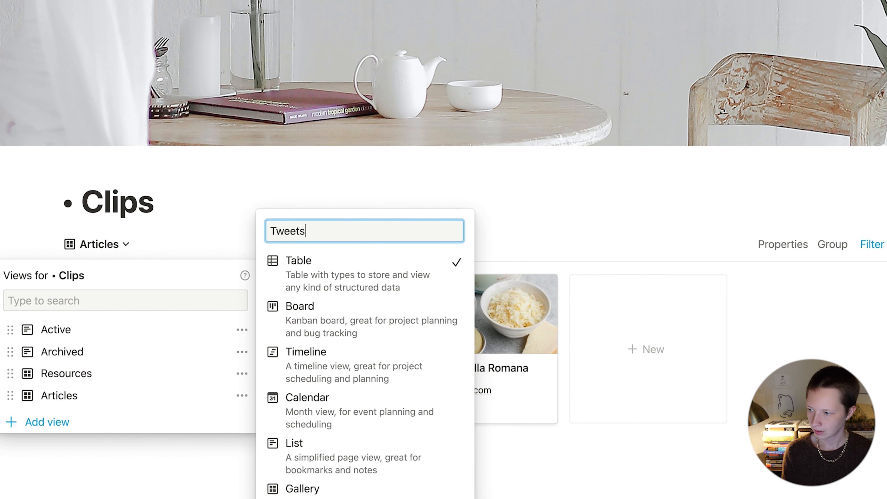
pyautogui.write('eets')
pyautogui.click(370, 456)
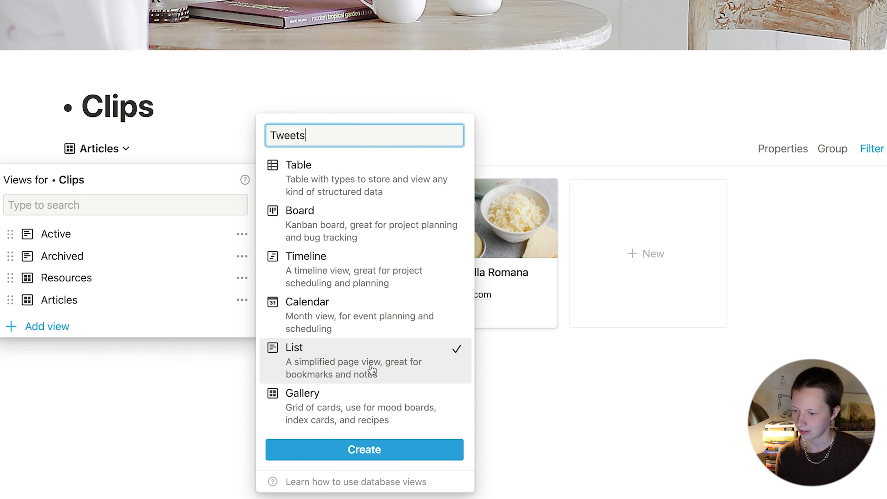
pyautogui.click(323, 441)
# Step: Show the Area and Url properties in the Tweets list
pyautogui.click(782, 148)
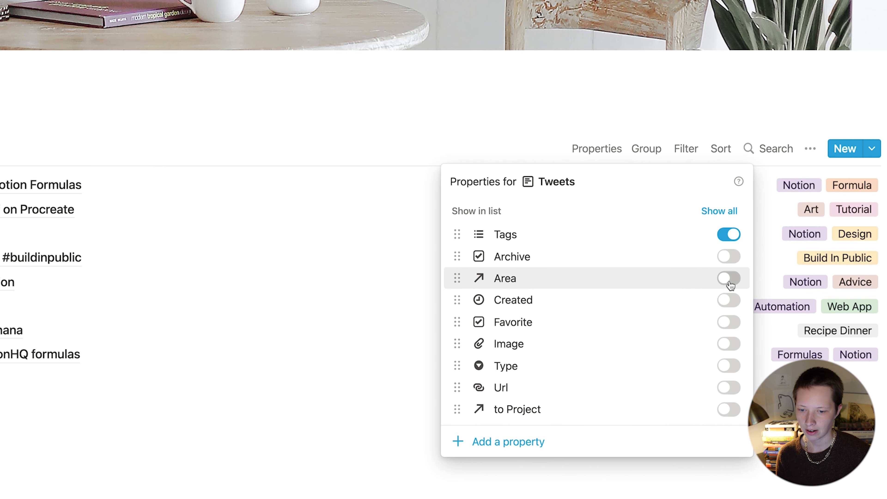
pyautogui.click(729, 279)
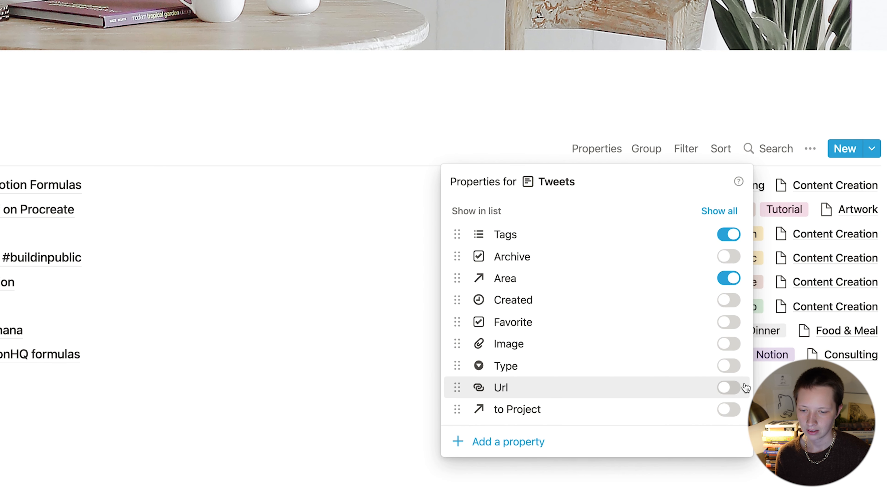
pyautogui.click(728, 388)
pyautogui.click(416, 352)
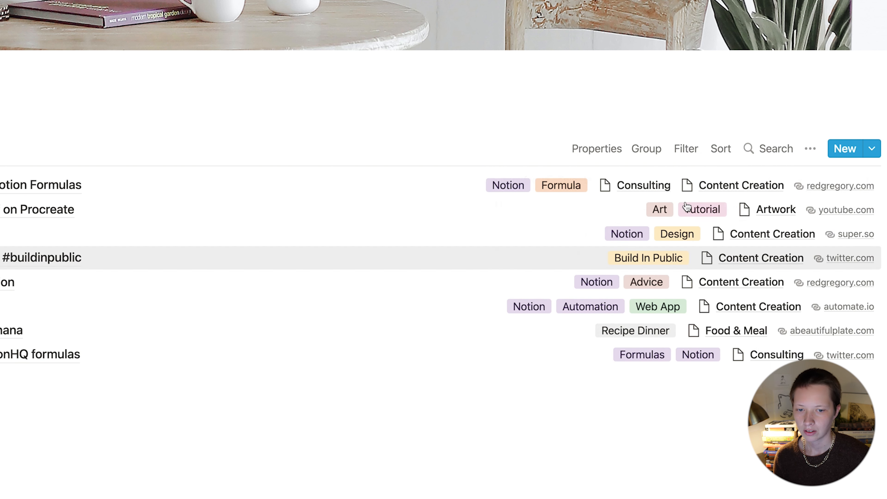
# Step: Filter the Tweets view to clips whose Type is Tweet
pyautogui.click(686, 148)
pyautogui.click(513, 296)
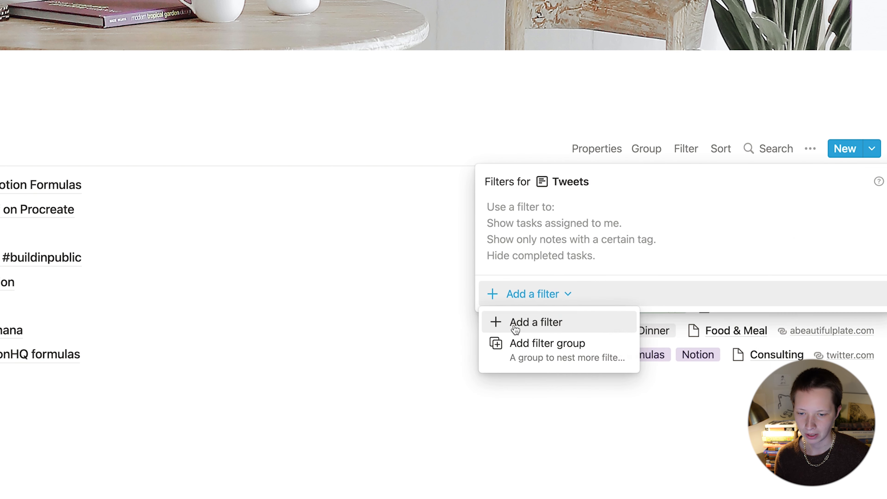
pyautogui.click(513, 322)
pyautogui.click(589, 212)
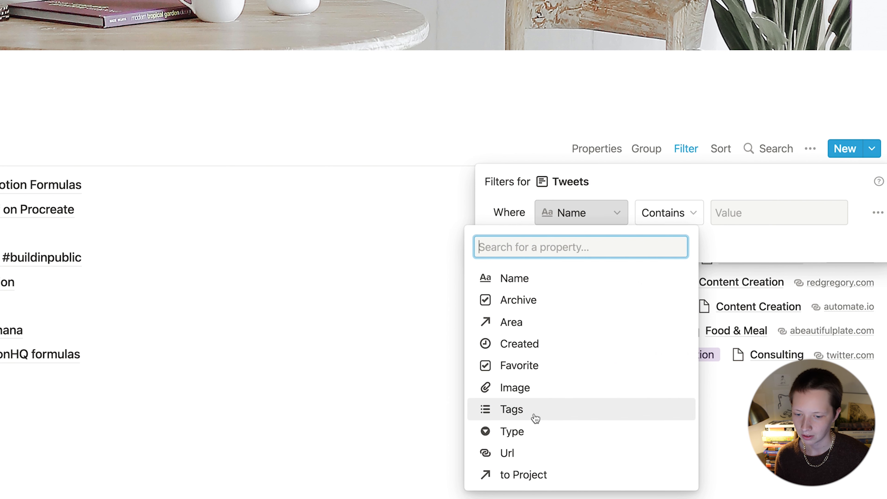
pyautogui.click(531, 435)
pyautogui.click(716, 217)
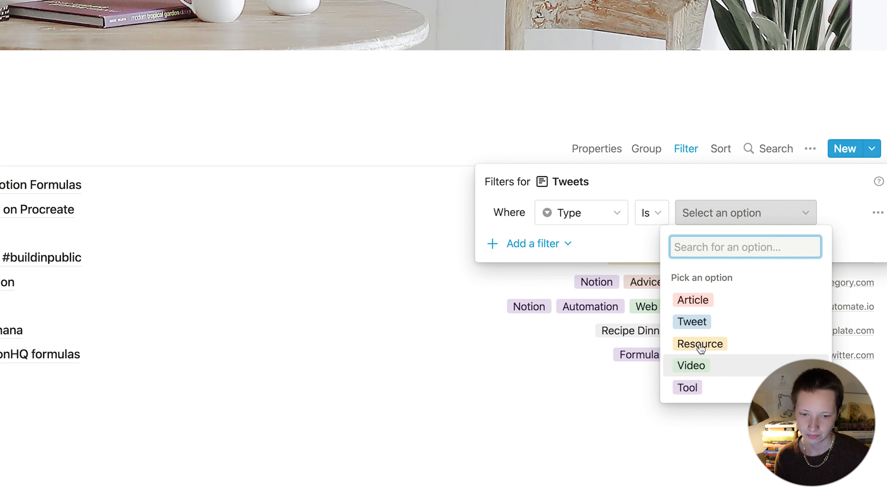
pyautogui.click(689, 323)
# Step: Add a second filter excluding clips with Archive checked
pyautogui.click(530, 245)
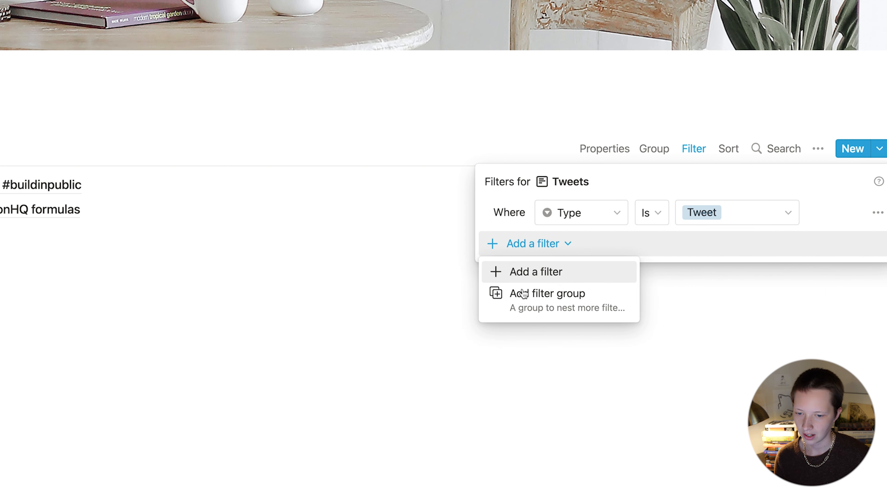
pyautogui.click(513, 273)
pyautogui.click(575, 246)
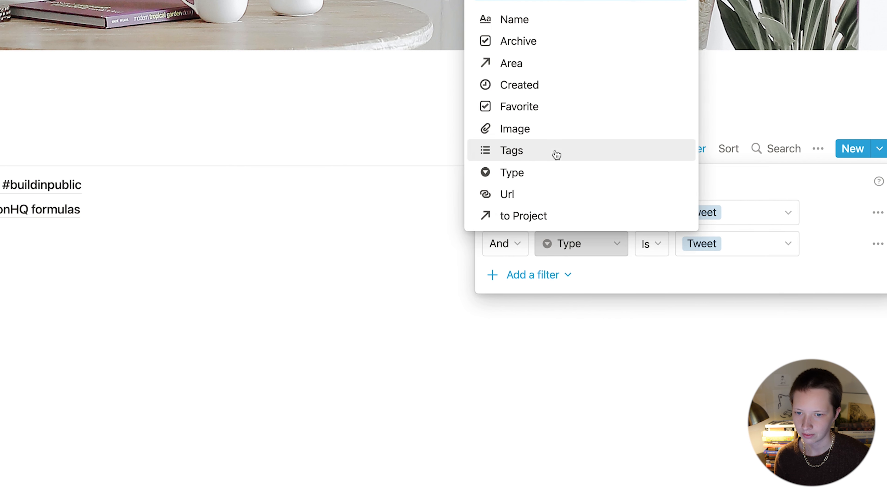
pyautogui.click(527, 43)
pyautogui.click(704, 241)
pyautogui.click(709, 271)
pyautogui.click(240, 292)
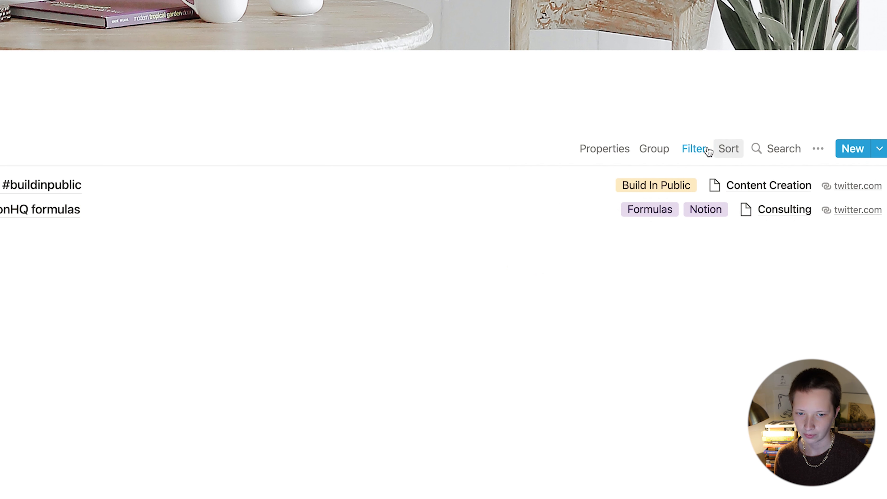
# Step: Sort the Tweets list by Created, descending
pyautogui.click(728, 150)
pyautogui.click(590, 291)
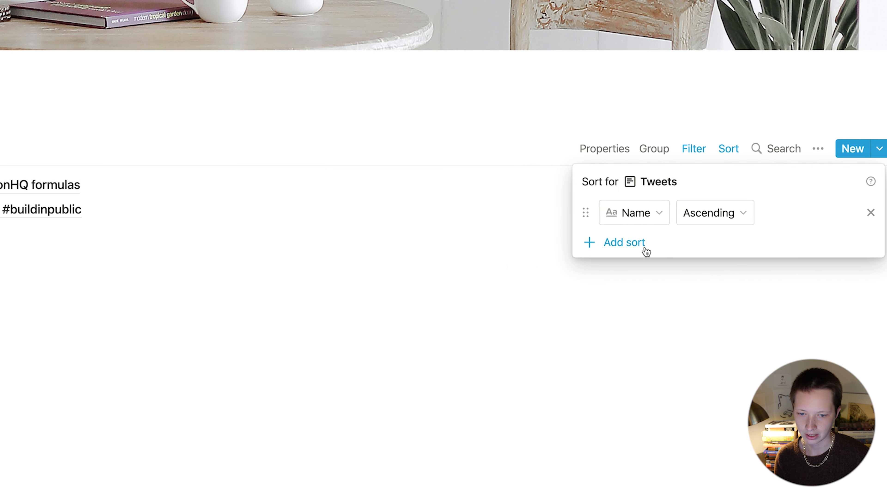
pyautogui.click(636, 222)
pyautogui.click(575, 345)
pyautogui.click(720, 213)
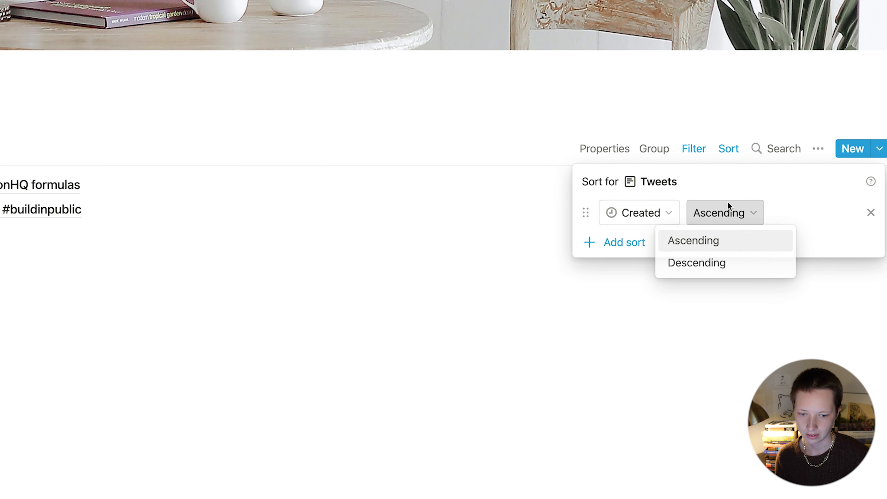
pyautogui.click(691, 262)
pyautogui.click(517, 247)
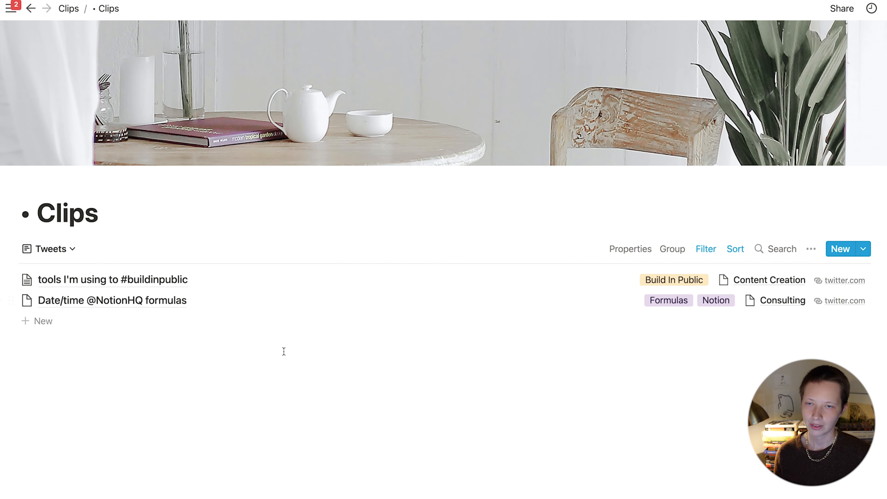
# Step: From the Active view, create a new Board view named 'Grouped by Tags'
pyautogui.click(54, 253)
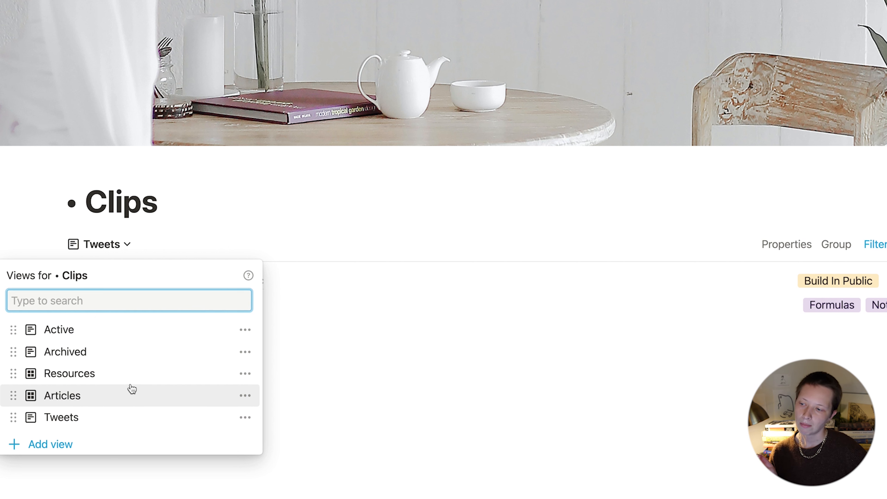
pyautogui.click(93, 334)
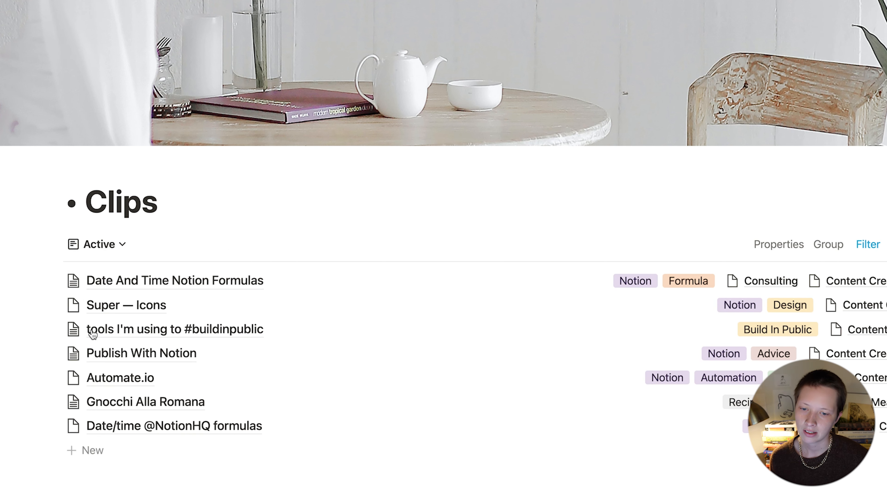
pyautogui.click(99, 247)
pyautogui.click(51, 445)
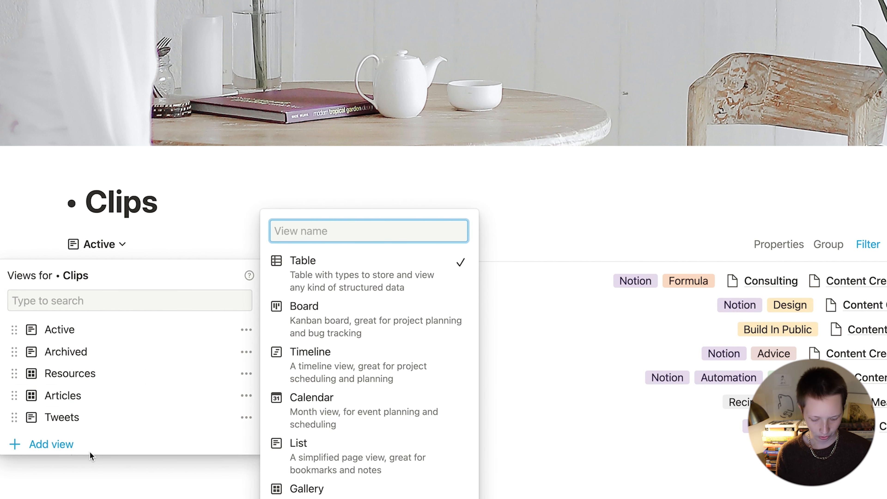
pyautogui.write('Grouped by Tags')
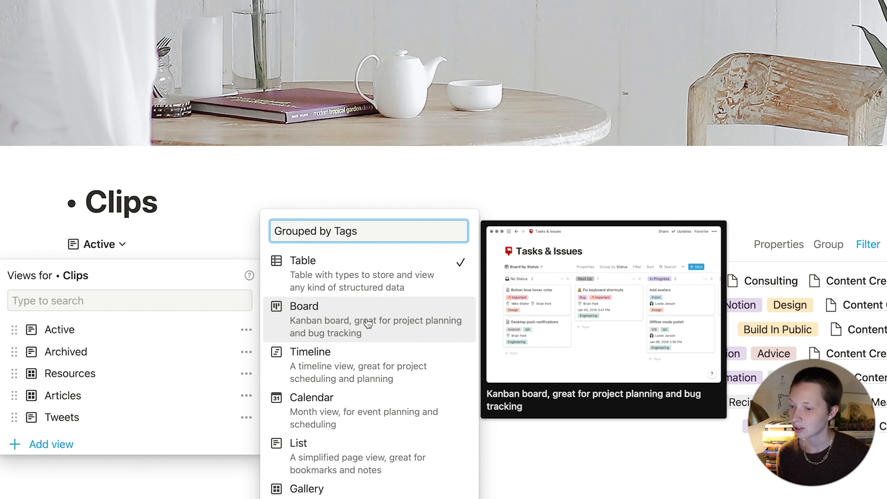
pyautogui.click(370, 324)
pyautogui.scroll(-3, 386, 459)
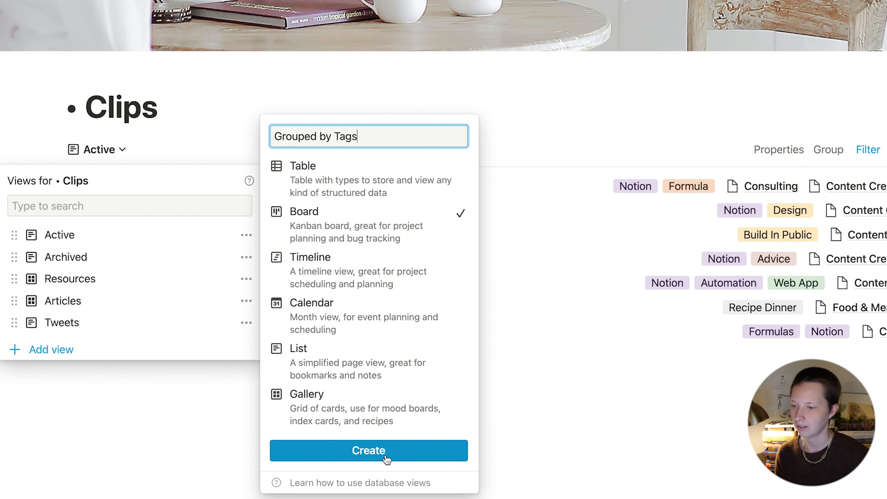
pyautogui.click(386, 459)
# Step: Move Grouped by Tags second, below Active, and filter it to Archive unchecked
pyautogui.moveTo(61, 346); pyautogui.dragTo(81, 256)
pyautogui.click(680, 327)
pyautogui.hscroll(5, 730, 152)
pyautogui.click(730, 150)
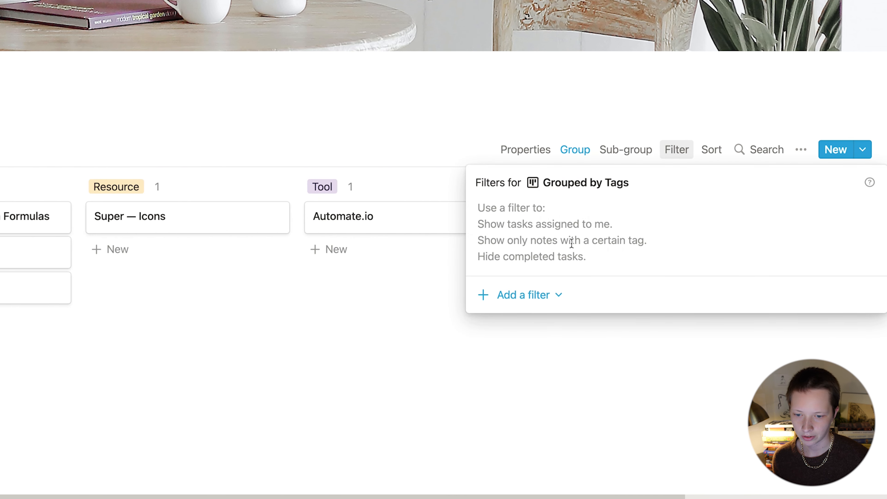
pyautogui.click(494, 294)
pyautogui.click(518, 326)
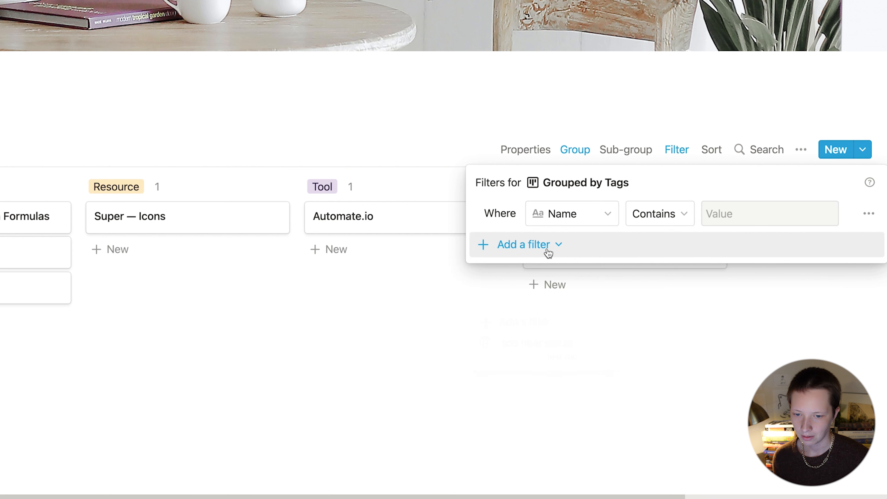
pyautogui.click(542, 213)
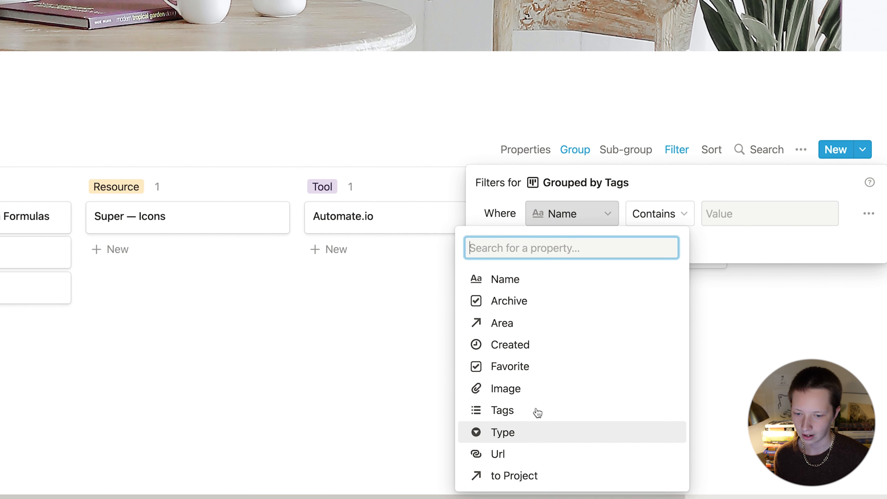
pyautogui.click(528, 301)
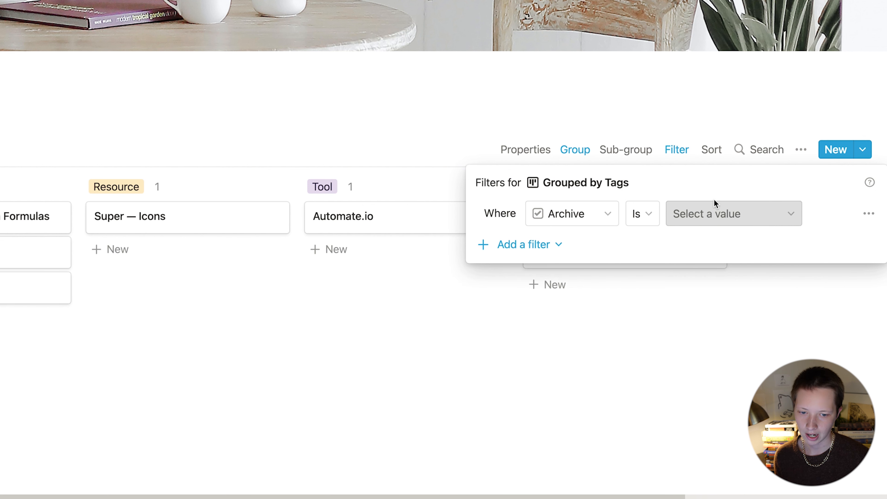
pyautogui.click(697, 212)
pyautogui.click(689, 240)
# Step: Group the board by Tags with empty groups hidden and coloured columns
pyautogui.click(574, 158)
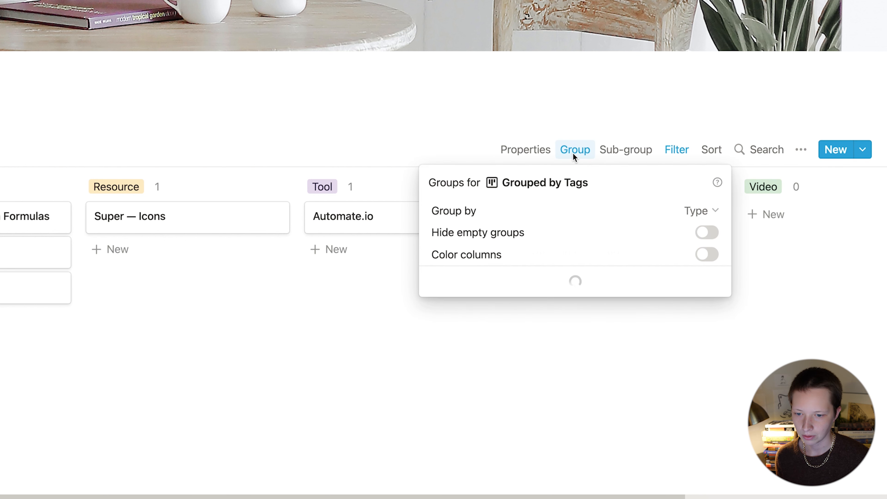
pyautogui.click(686, 216)
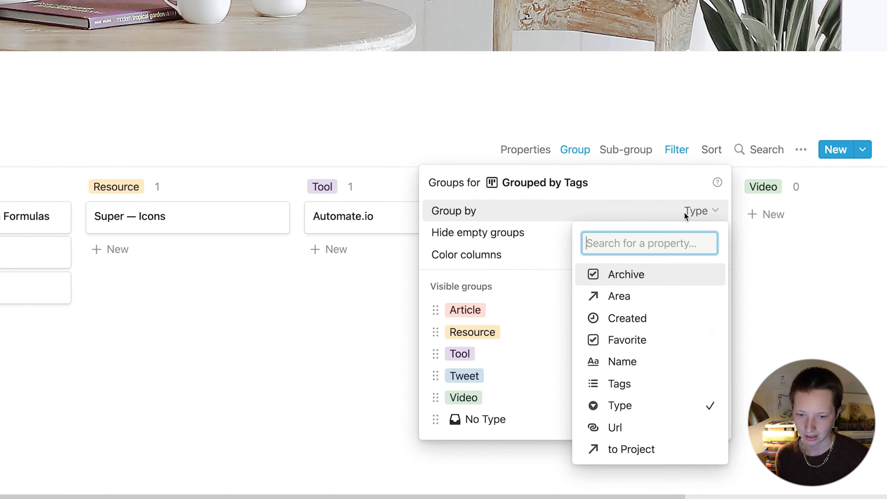
pyautogui.click(640, 382)
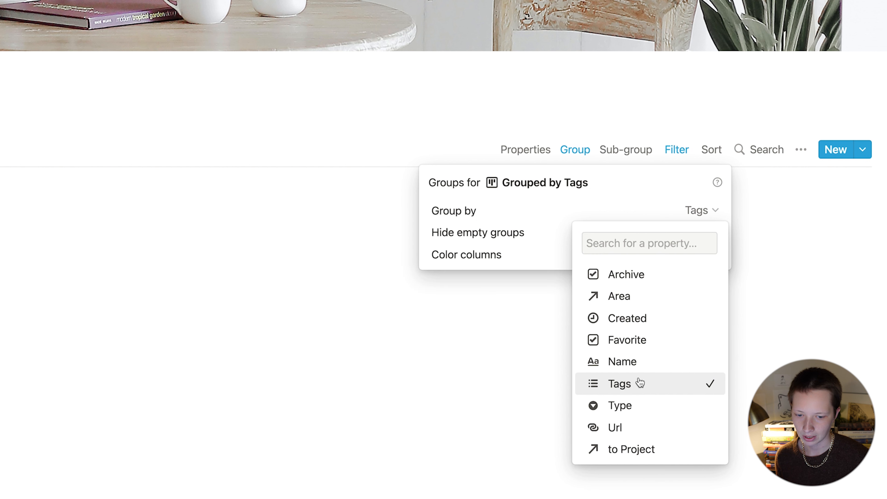
pyautogui.click(531, 233)
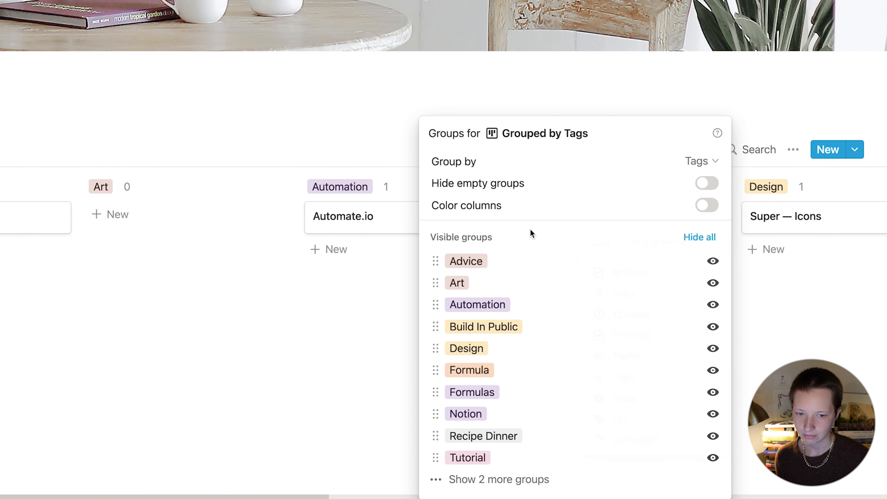
pyautogui.click(706, 185)
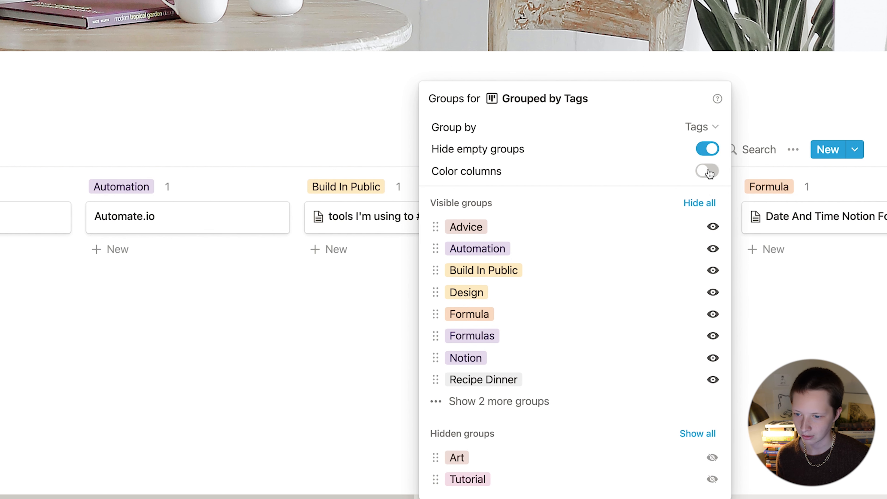
pyautogui.click(709, 173)
pyautogui.click(311, 263)
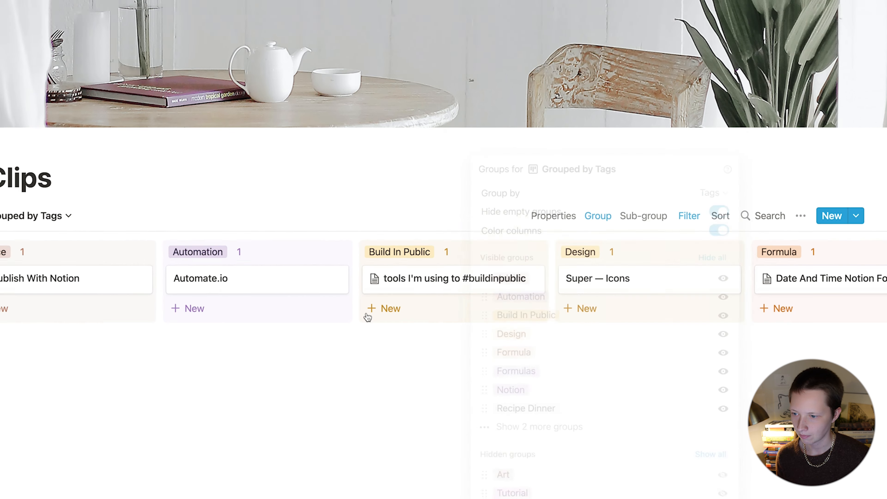
# Step: Reorder the board columns so the Notion column comes first
pyautogui.hscroll(15, 531, 225)
pyautogui.hscroll(-3, 510, 210)
pyautogui.moveTo(559, 296); pyautogui.dragTo(170, 287)
pyautogui.hscroll(-10, 170, 287)
pyautogui.moveTo(758, 289); pyautogui.dragTo(68, 291)
# Step: Colour the Automation column blue and the Advice column red
pyautogui.click(503, 283)
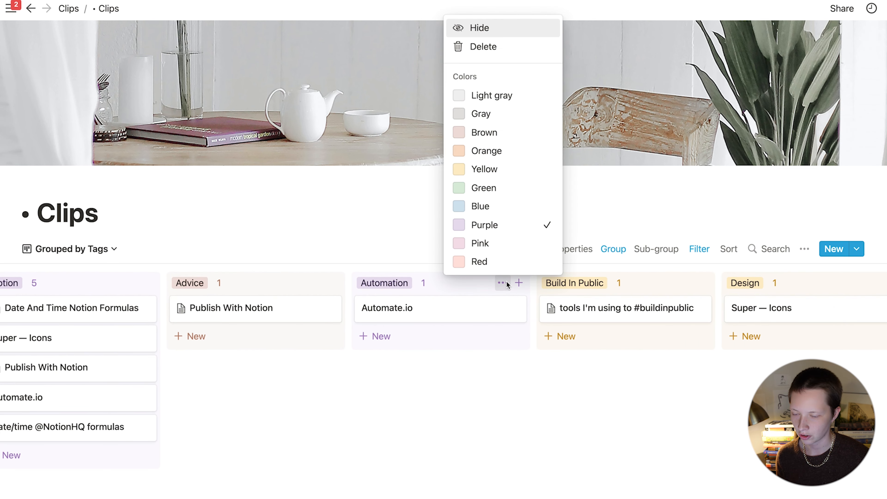
pyautogui.click(485, 209)
pyautogui.click(659, 370)
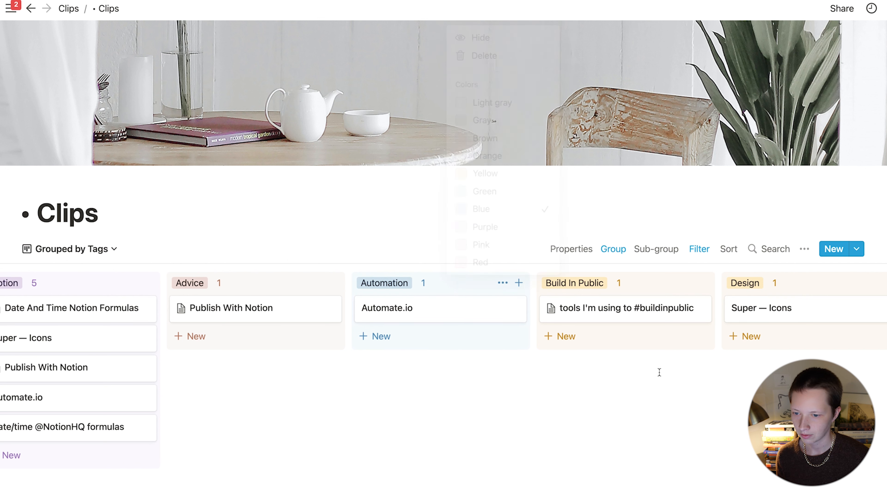
pyautogui.click(318, 284)
pyautogui.click(311, 261)
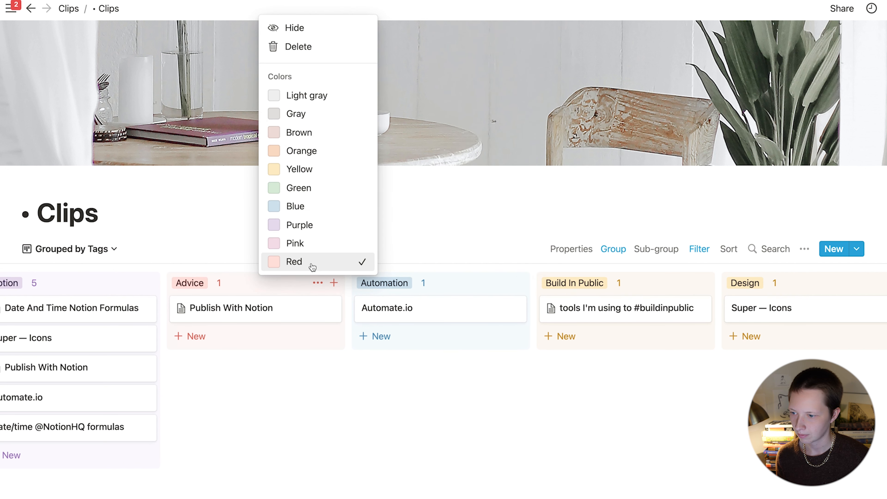
pyautogui.click(477, 455)
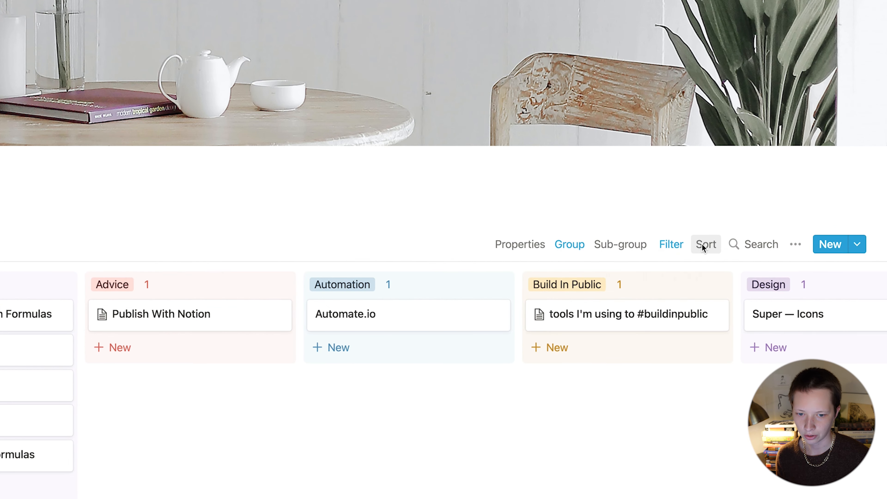
# Step: Sort the board's cards by Created, descending
pyautogui.click(729, 249)
pyautogui.click(614, 307)
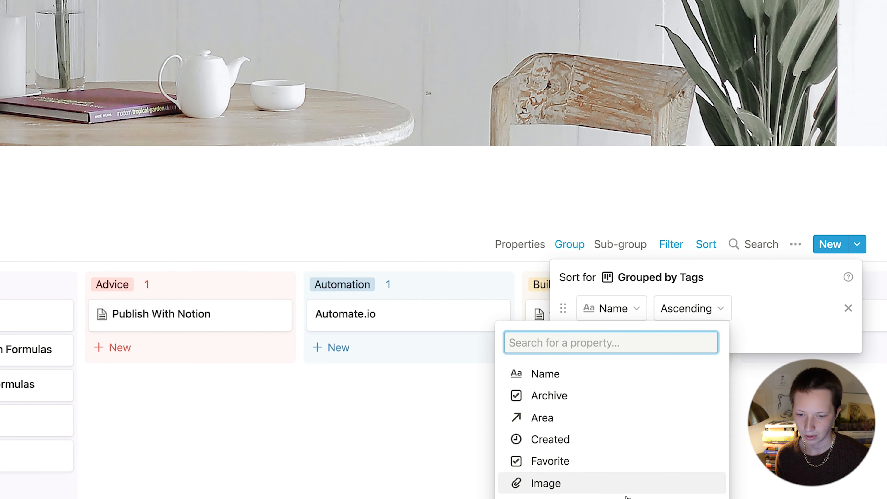
pyautogui.click(590, 433)
pyautogui.click(709, 309)
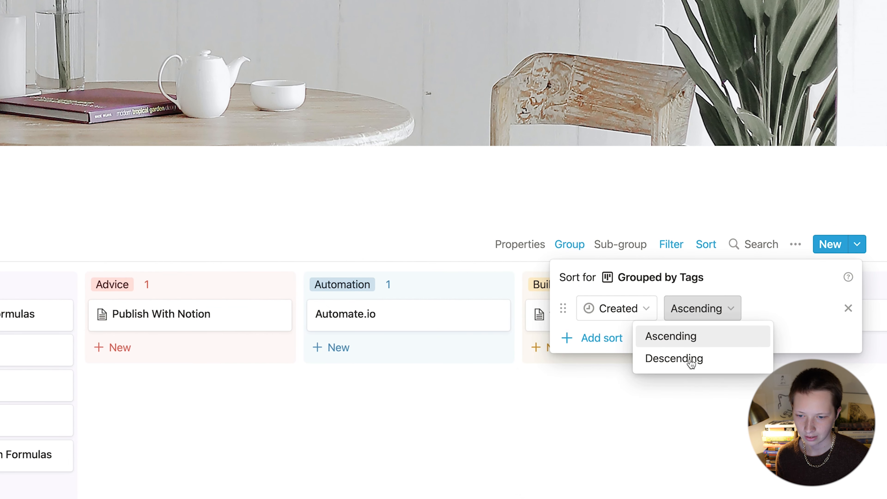
pyautogui.click(692, 363)
pyautogui.click(560, 410)
# Step: Show the Url property on each board card
pyautogui.click(520, 253)
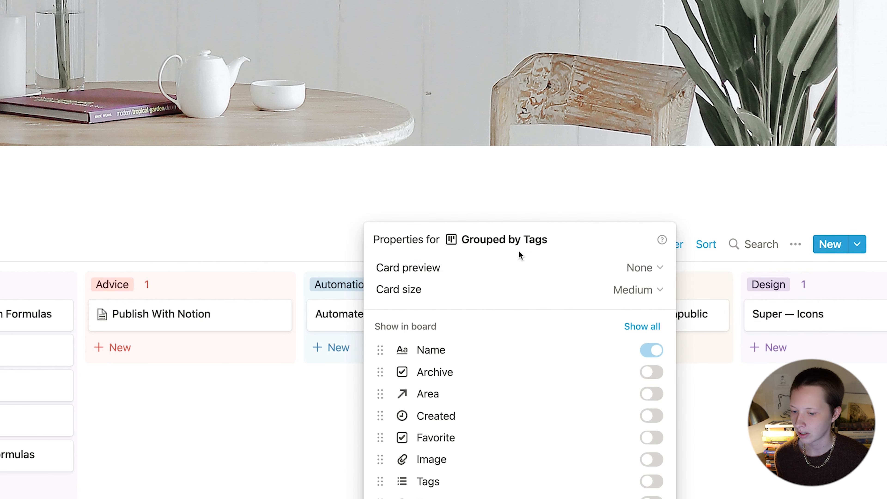
pyautogui.click(651, 435)
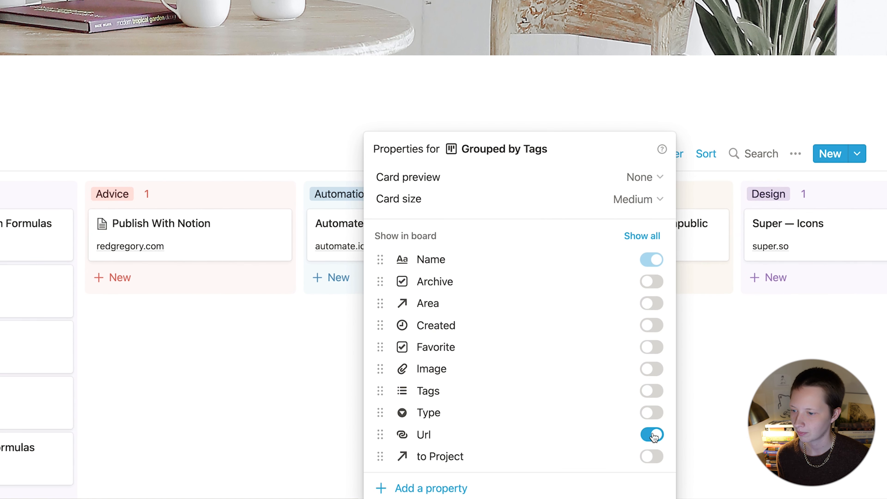
pyautogui.click(187, 335)
pyautogui.scroll(-2, 187, 335)
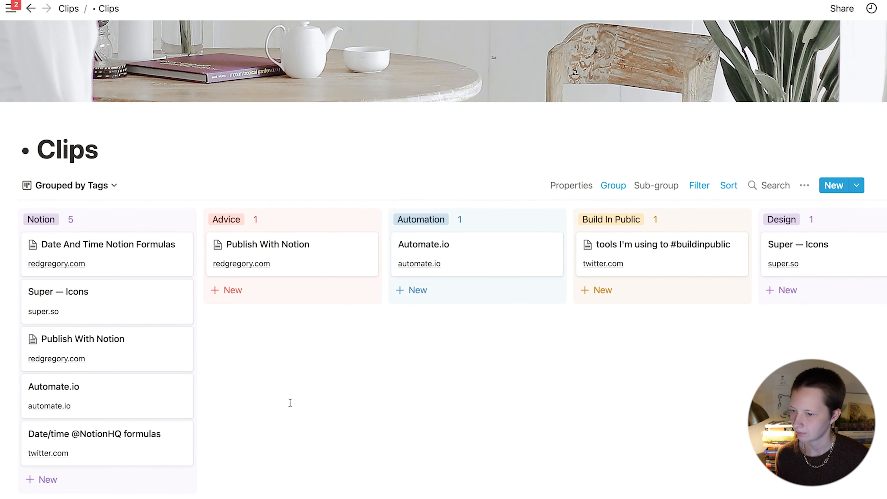
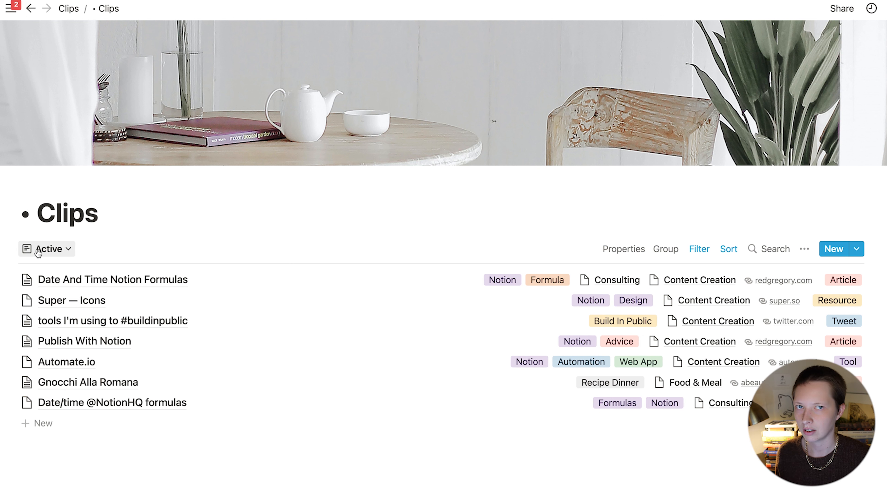
# Step: Switch Clips to the Articles gallery view and open the Publish With Notion card in peek
pyautogui.click(63, 247)
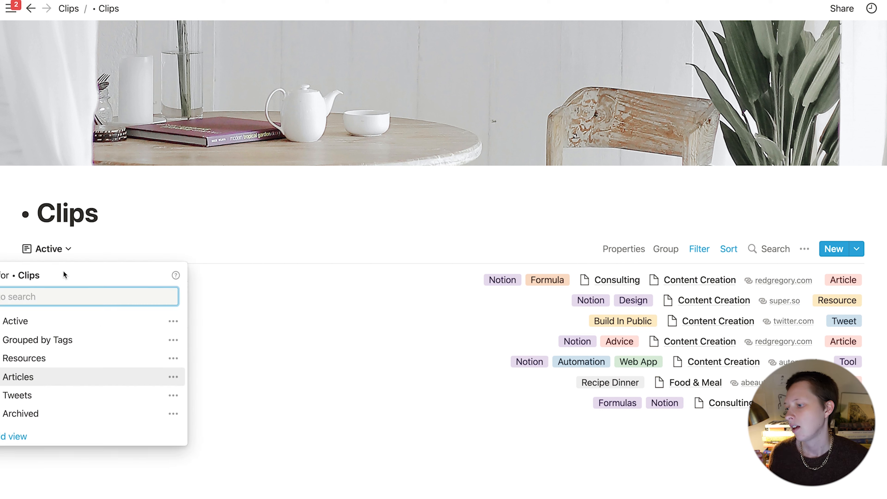
pyautogui.click(60, 377)
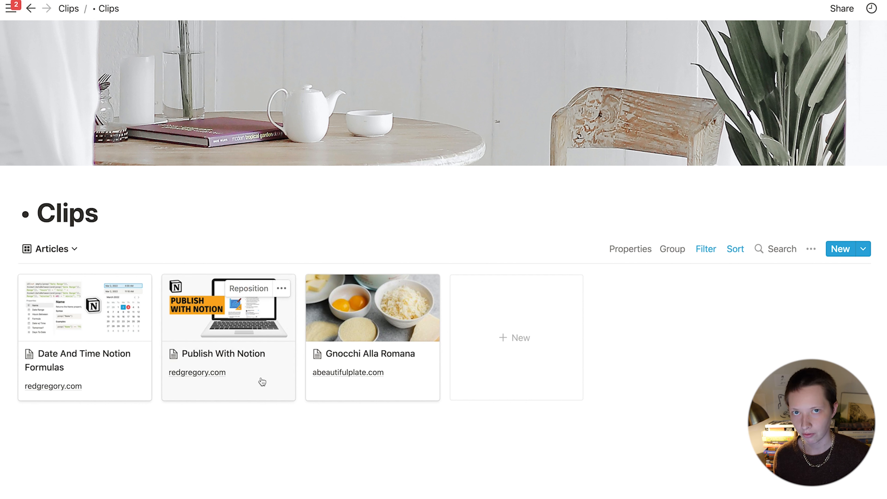
pyautogui.click(236, 380)
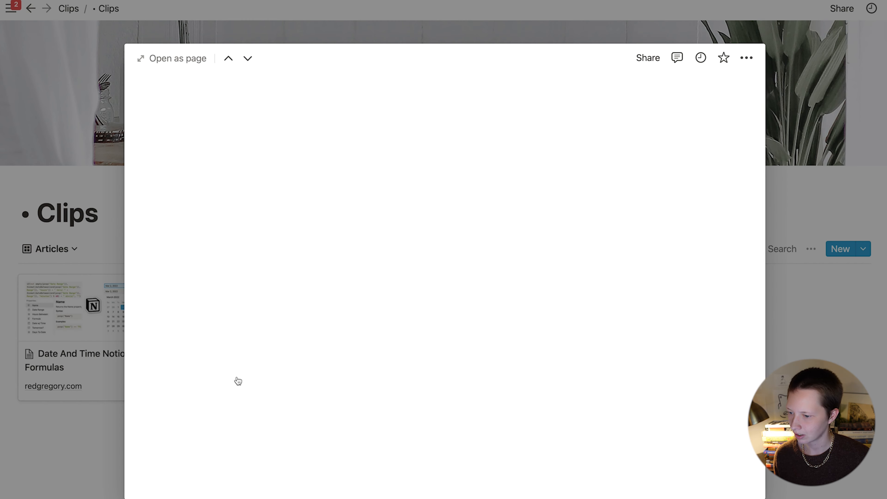
# Step: On the Publish With Notion page, add a Url Name formula property directly under Url
pyautogui.click(172, 58)
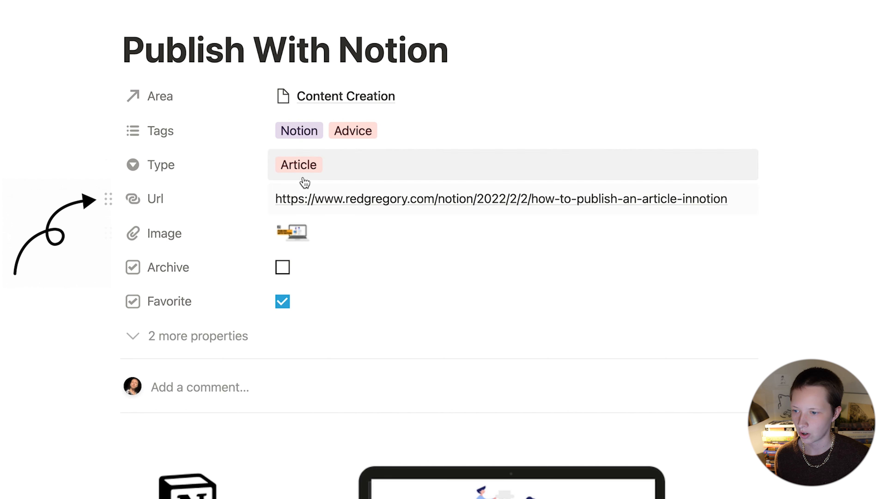
pyautogui.click(162, 341)
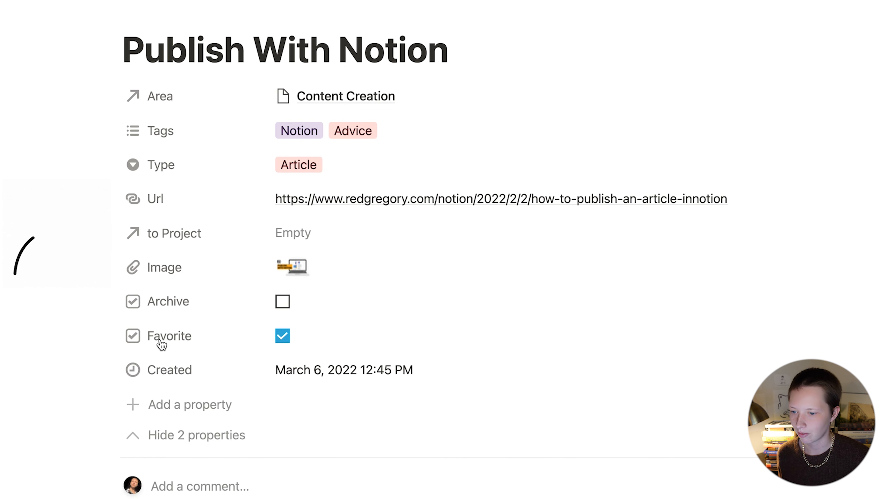
pyautogui.click(156, 406)
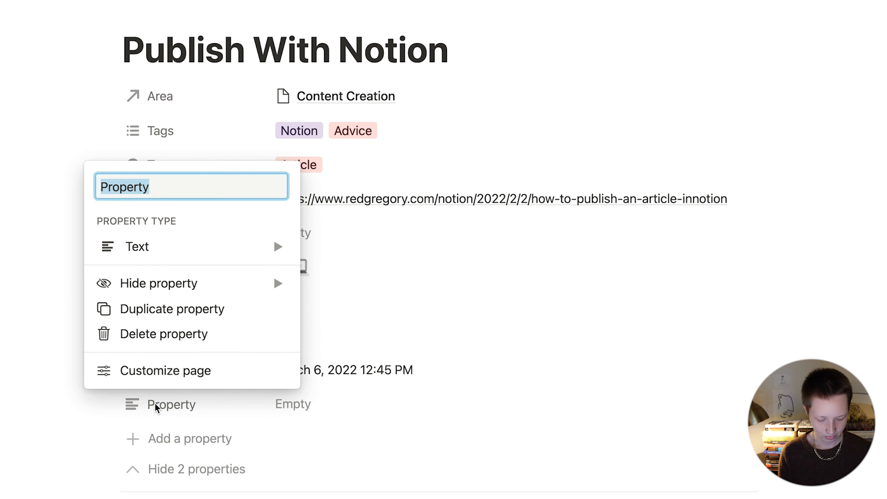
pyautogui.write('Url Name')
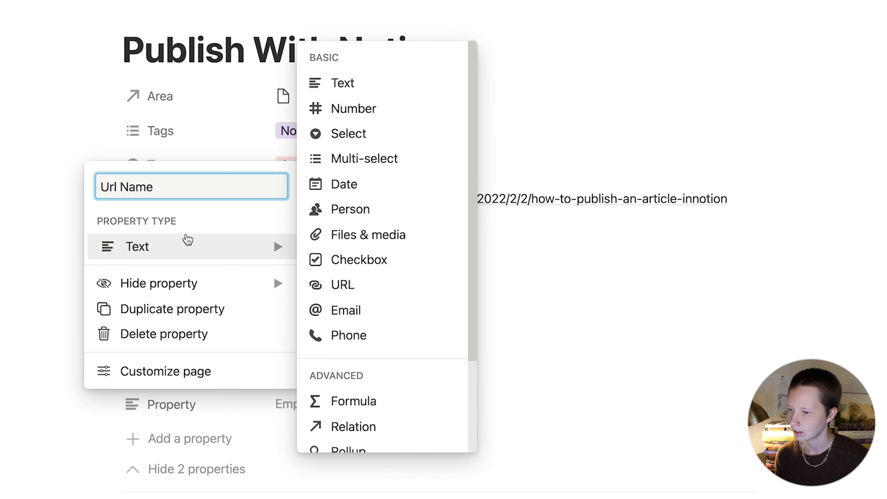
pyautogui.scroll(-5, 369, 364)
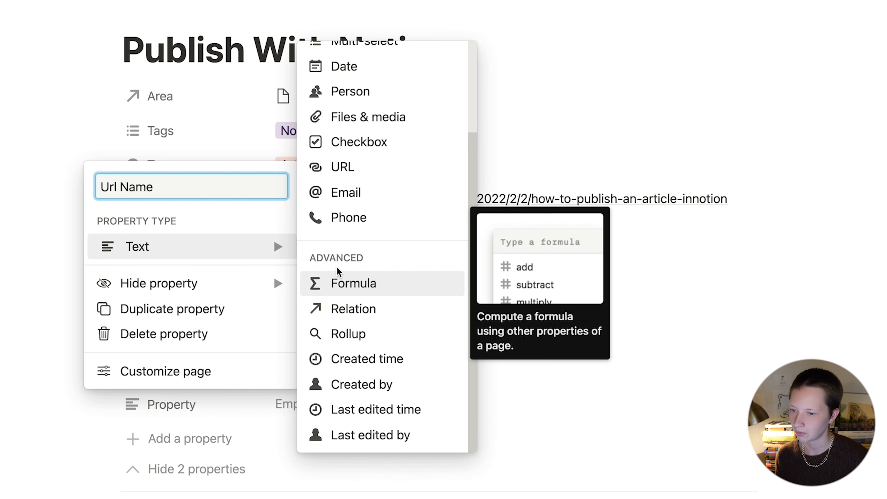
pyautogui.click(397, 285)
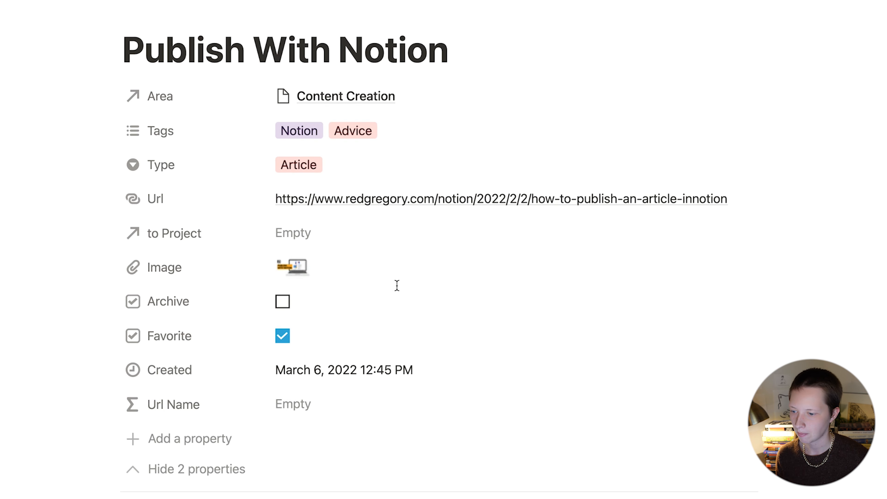
pyautogui.moveTo(176, 407); pyautogui.dragTo(156, 238)
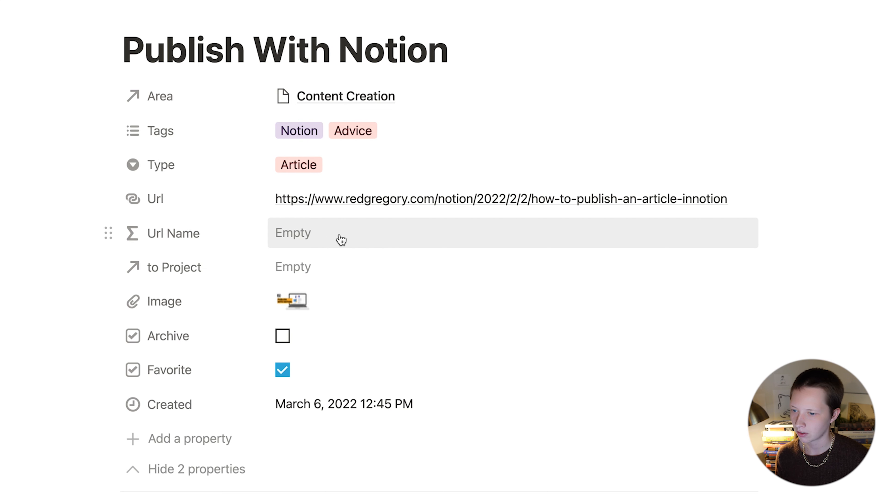
pyautogui.click(192, 470)
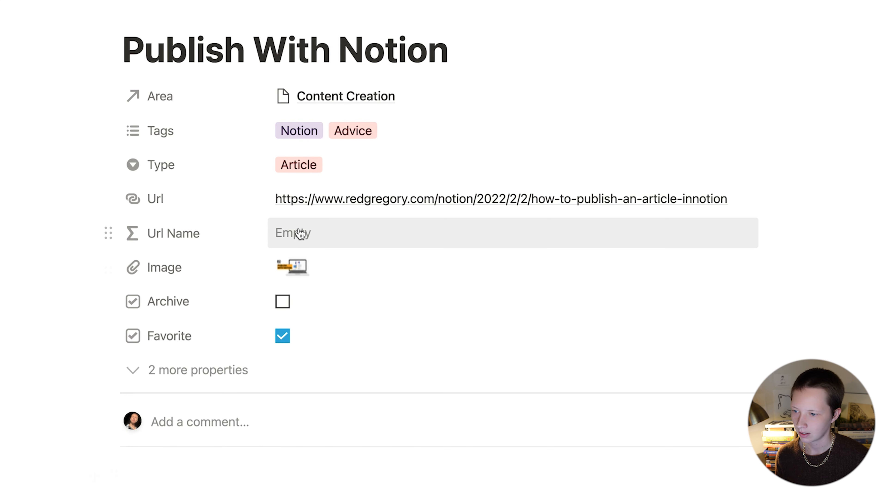
pyautogui.click(365, 234)
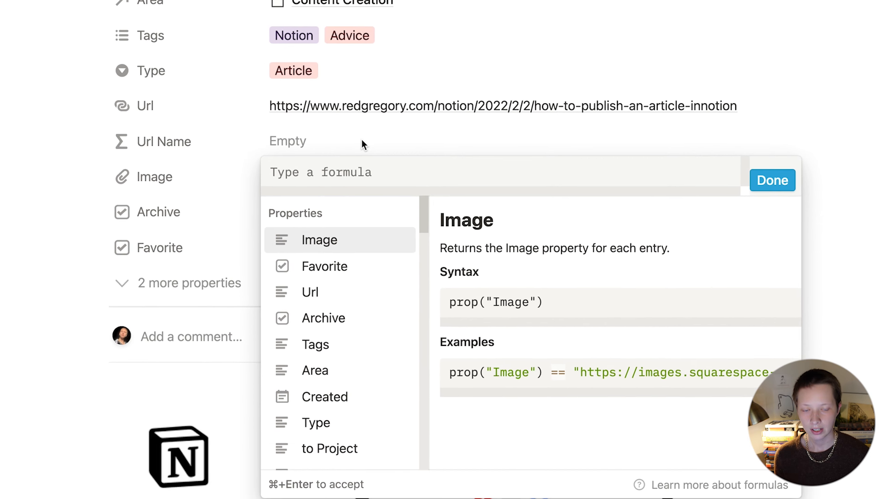
pyautogui.write('replaceAll()')
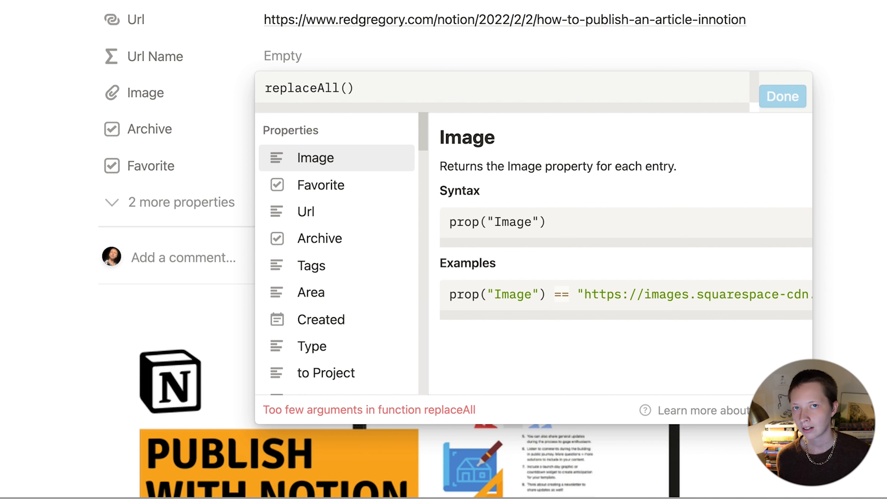
pyautogui.click(345, 218)
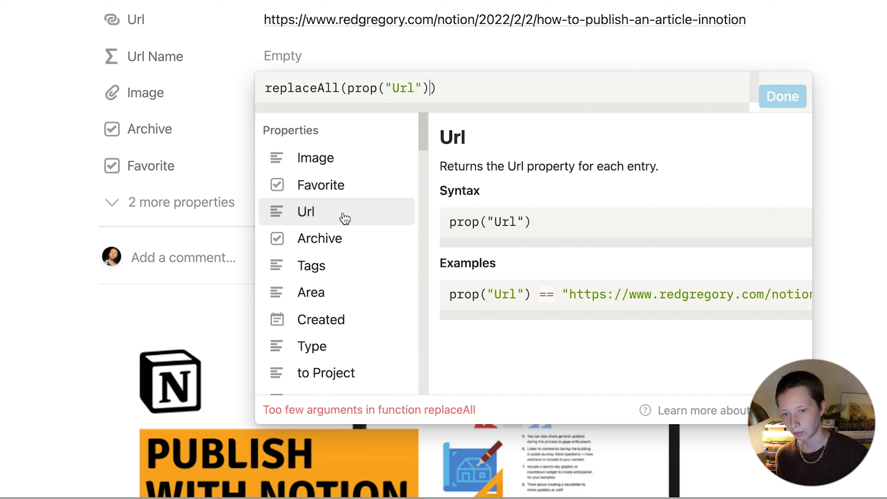
pyautogui.write(', ')
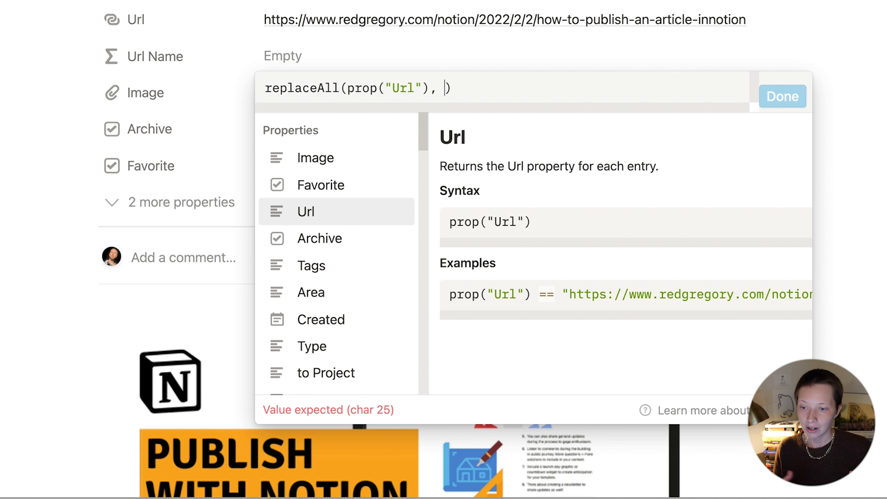
pyautogui.write('""')
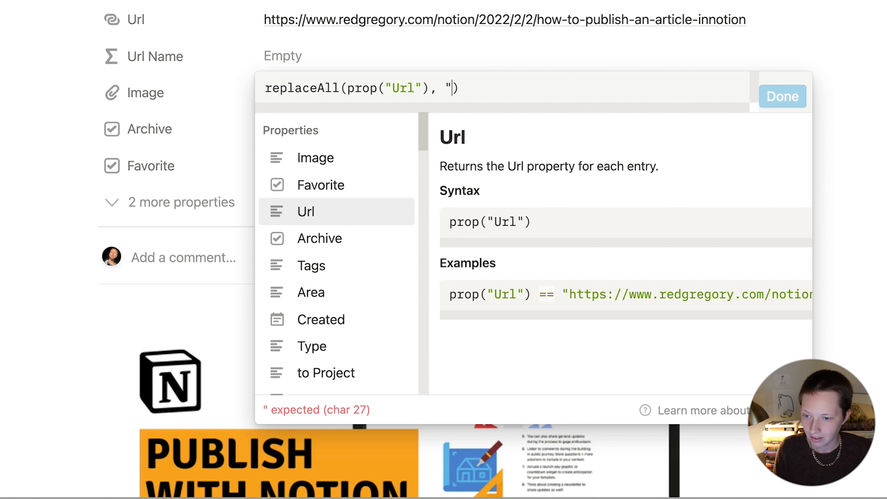
pyautogui.write(', ""')
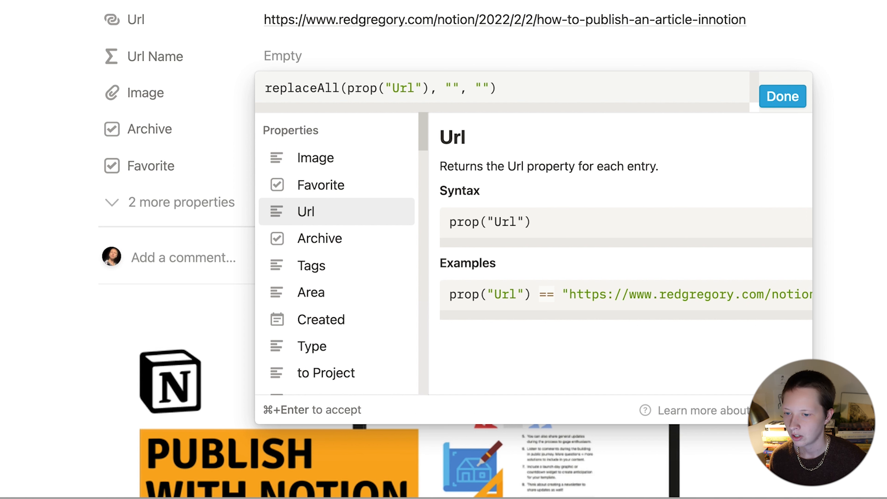
pyautogui.press('Up')
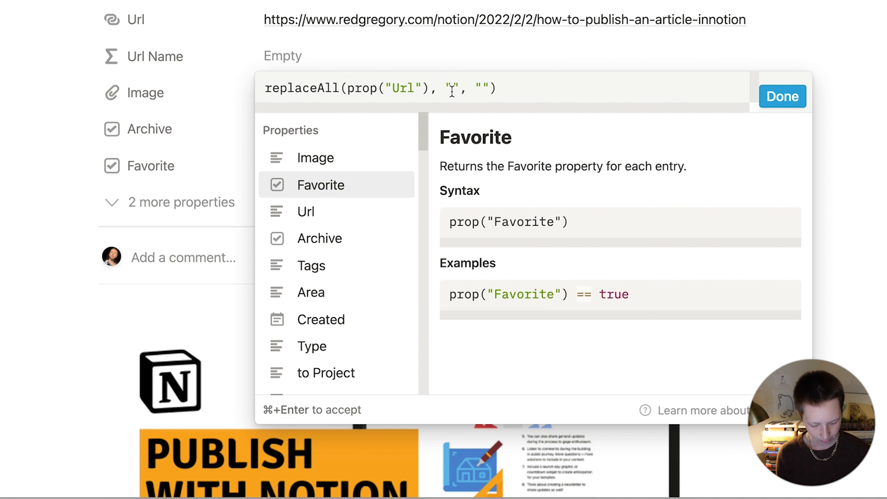
pyautogui.write('.*')
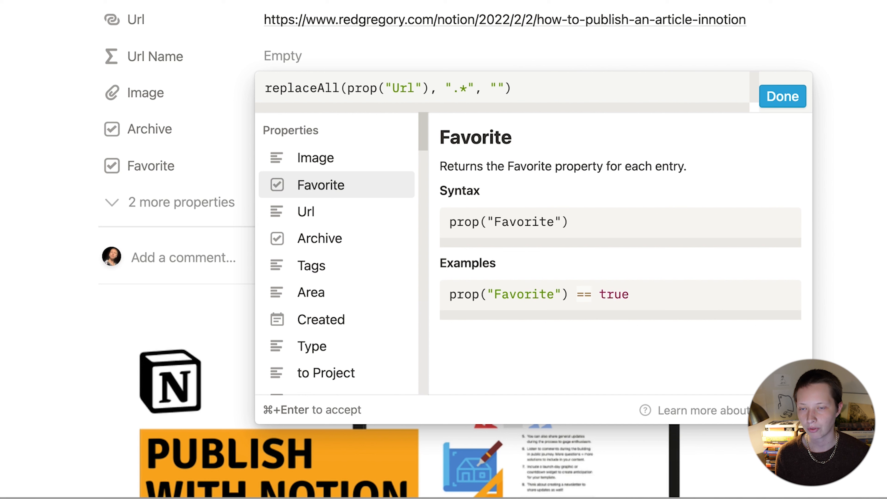
pyautogui.write('http')
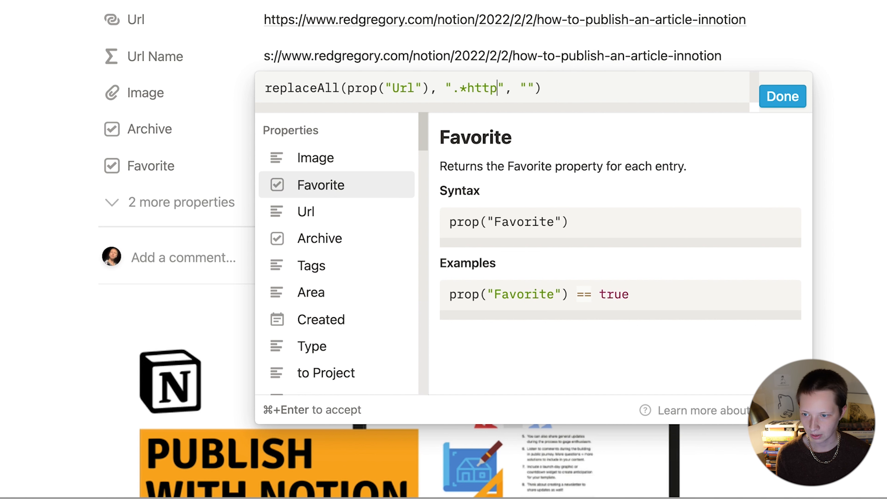
pyautogui.write('s://')
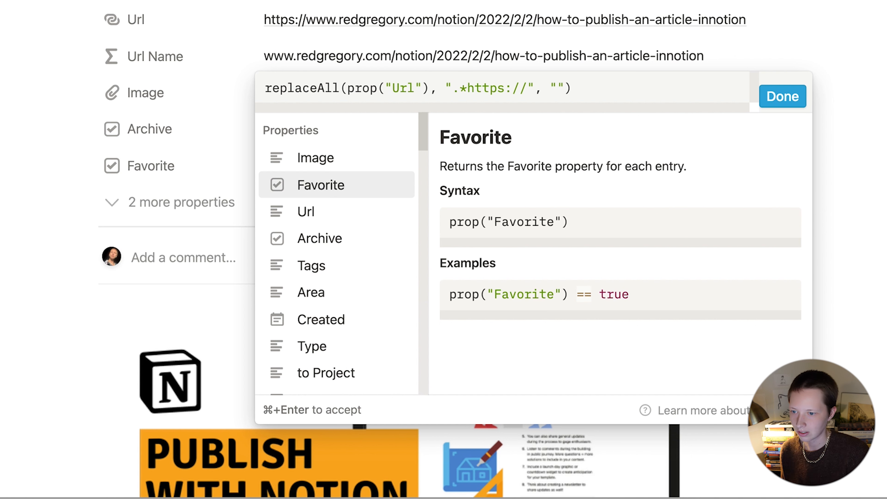
pyautogui.click(266, 88)
pyautogui.write('replaceAll(')
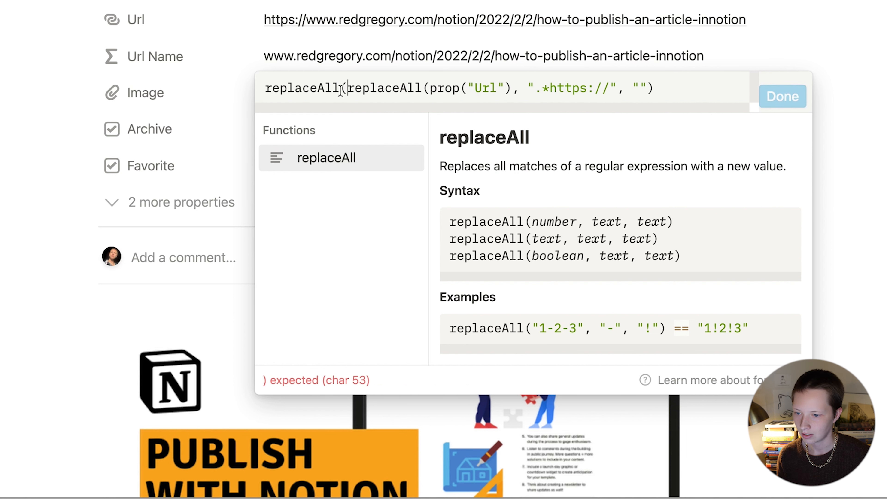
pyautogui.moveTo(347, 88); pyautogui.dragTo(690, 88)
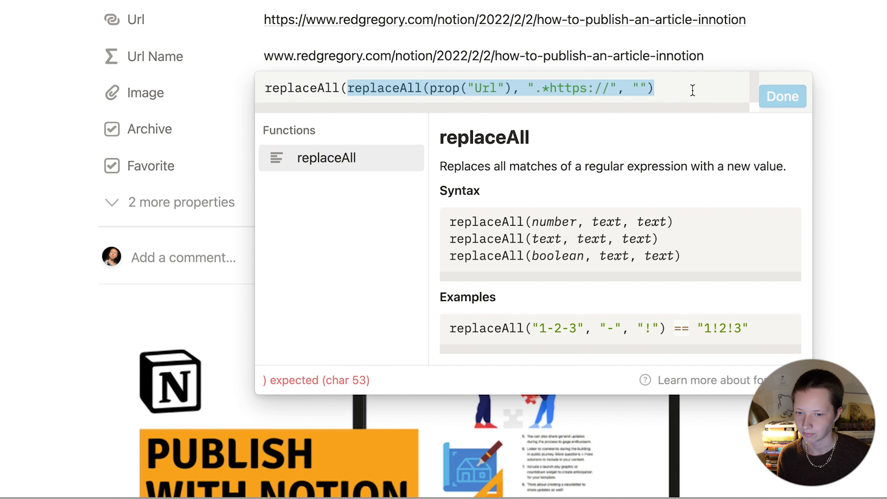
pyautogui.click(692, 90)
pyautogui.write(', ""')
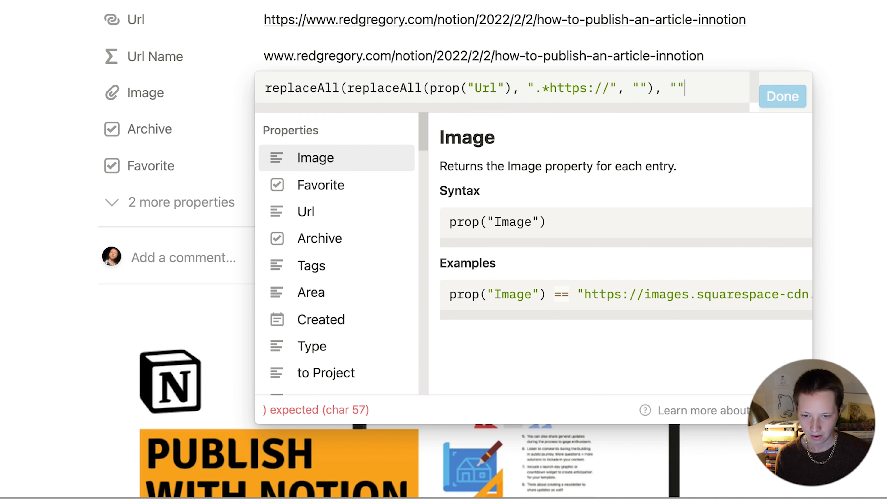
pyautogui.write(', ""')
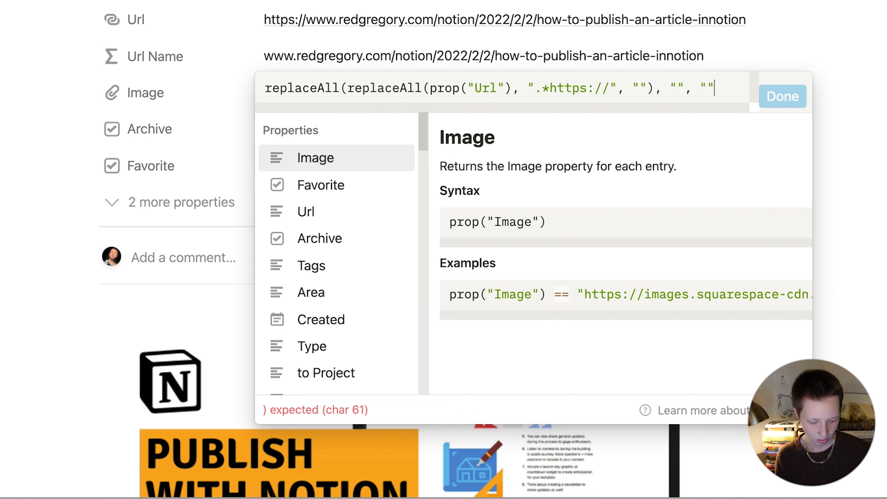
pyautogui.write(')')
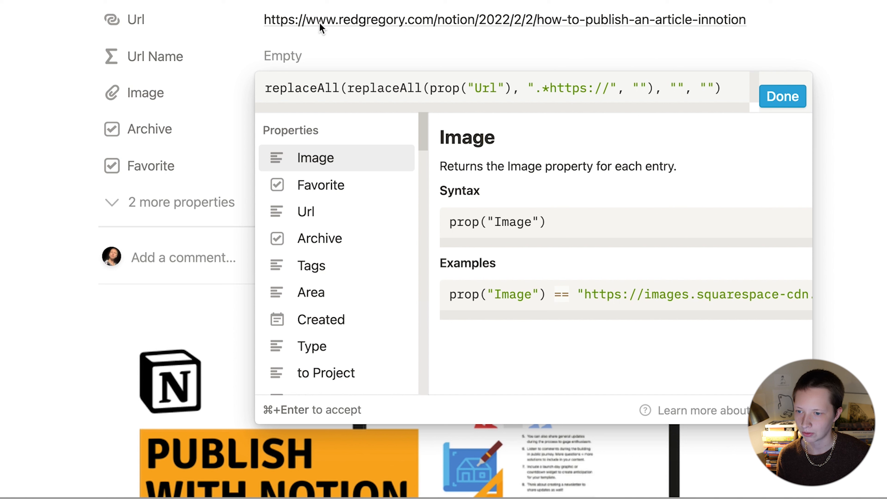
pyautogui.write('.*www.')
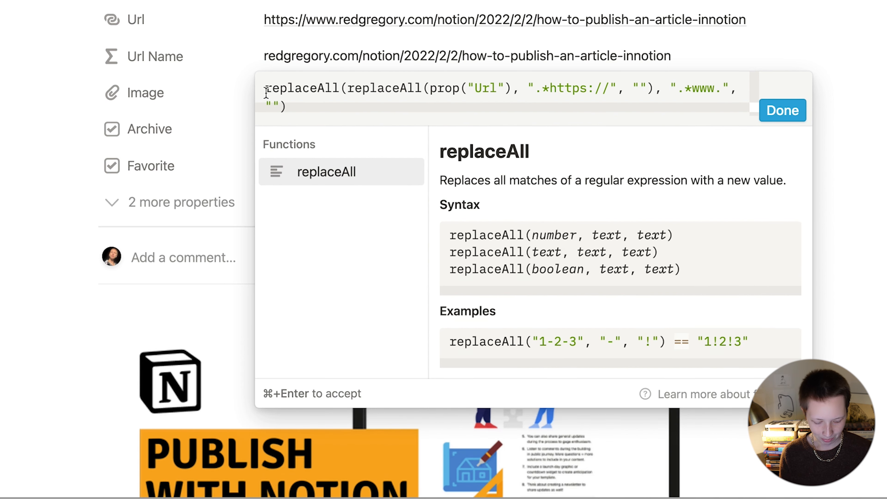
# Step: Wrap it in a third replaceAll using the "[/].*" pattern to drop the path, then apply the formula
pyautogui.click(266, 93)
pyautogui.write('replaceAll(')
pyautogui.click(446, 99)
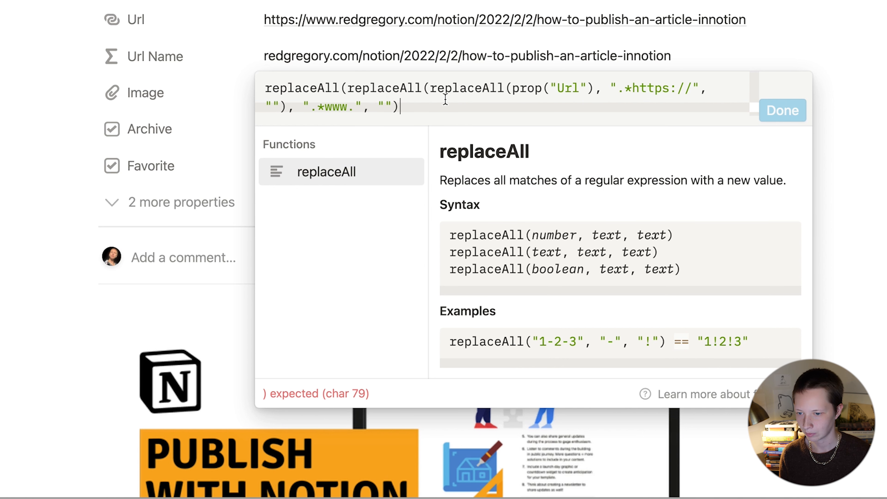
pyautogui.write(', ""')
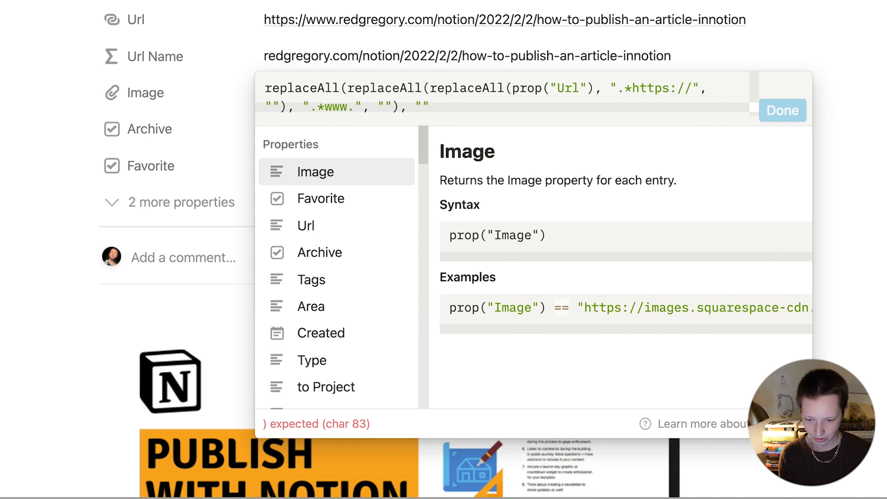
pyautogui.write(', ""')
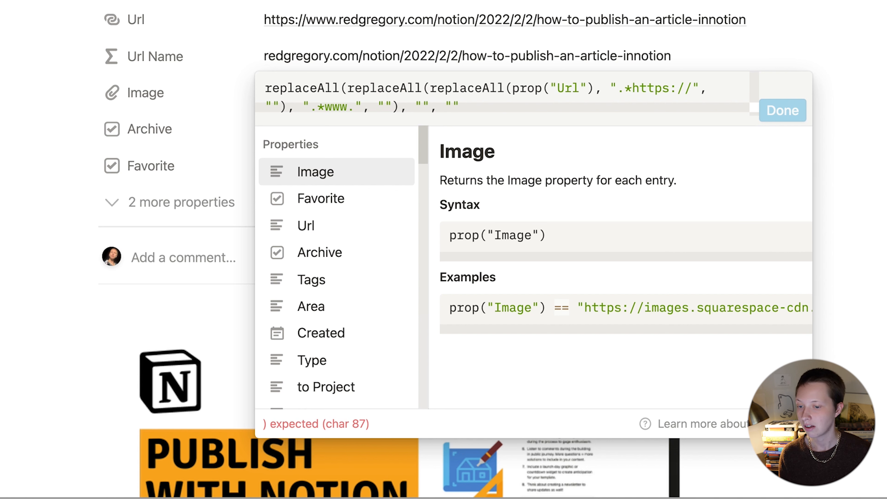
pyautogui.write(')')
pyautogui.click(423, 108)
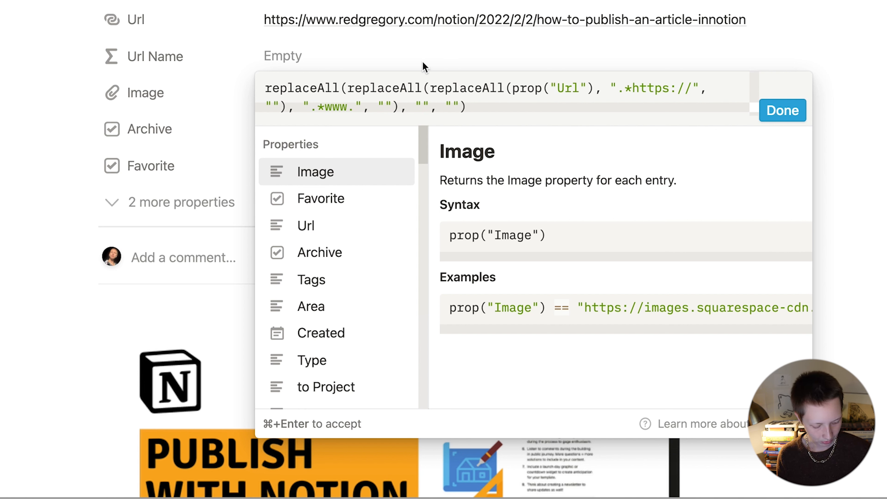
pyautogui.write('[]')
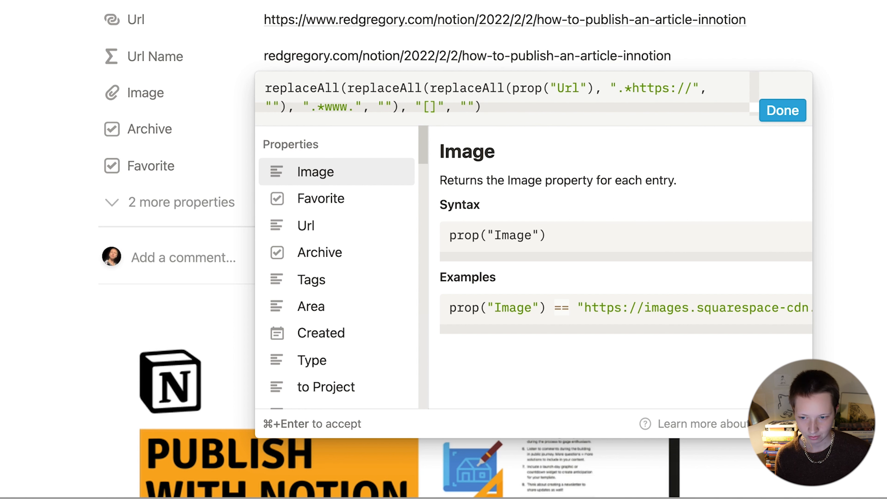
pyautogui.write('/')
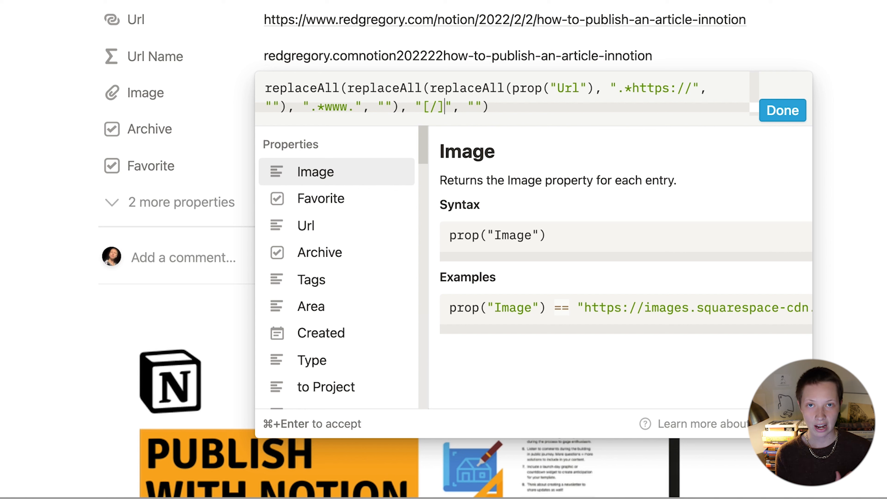
pyautogui.write('.*')
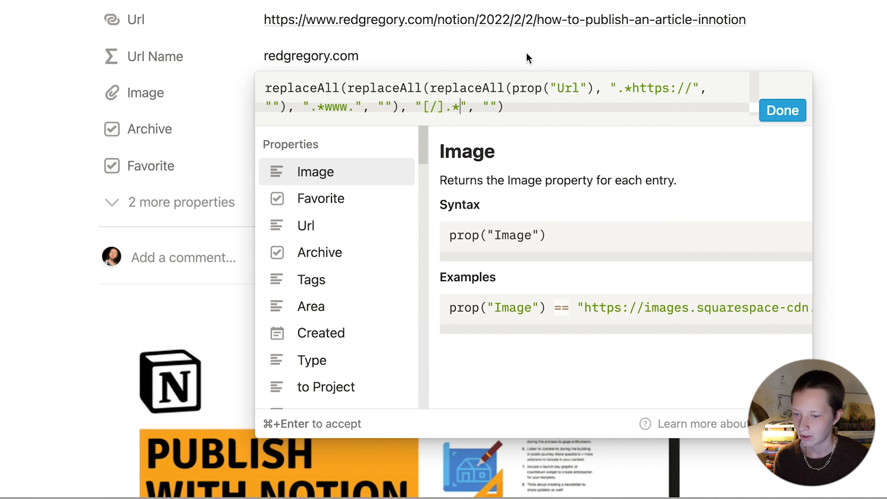
pyautogui.moveTo(439, 105); pyautogui.dragTo(429, 106)
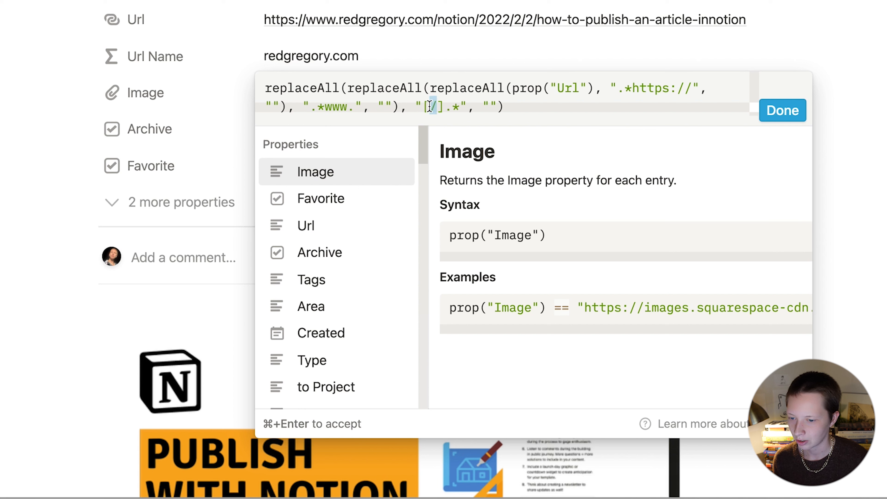
pyautogui.click(506, 97)
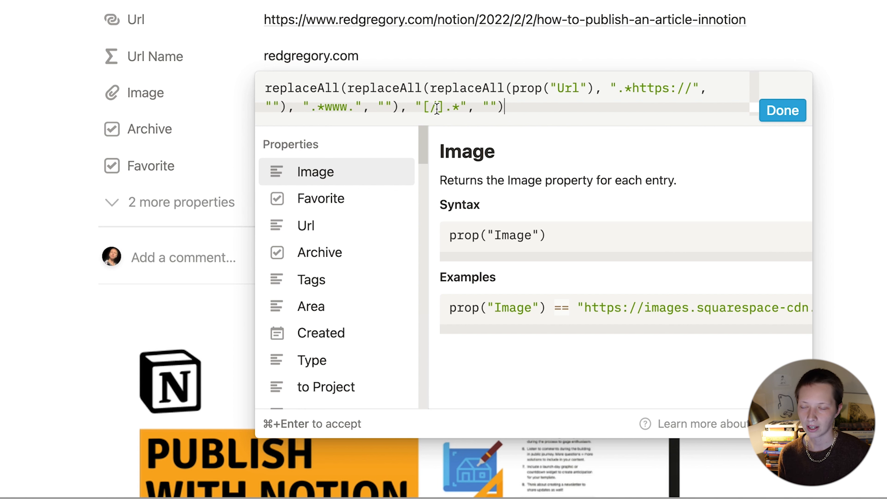
pyautogui.click(782, 110)
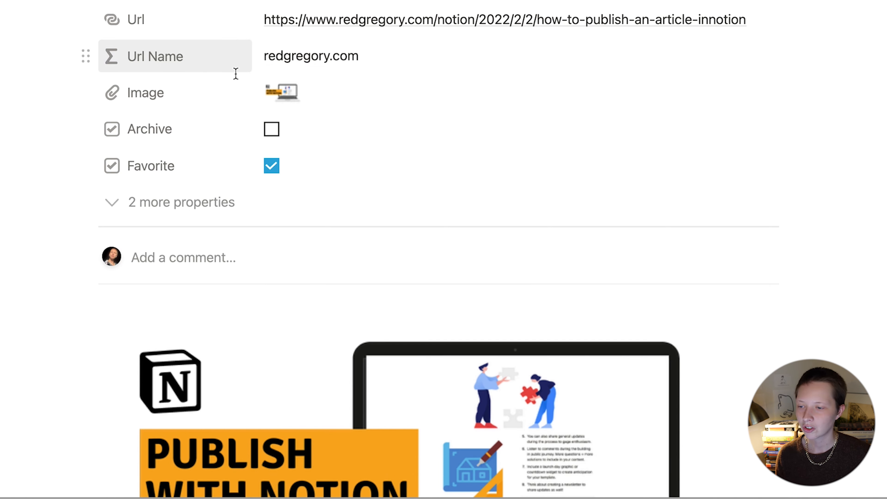
# Step: Check the Url Name property options, then return to the Clips Articles gallery
pyautogui.click(188, 63)
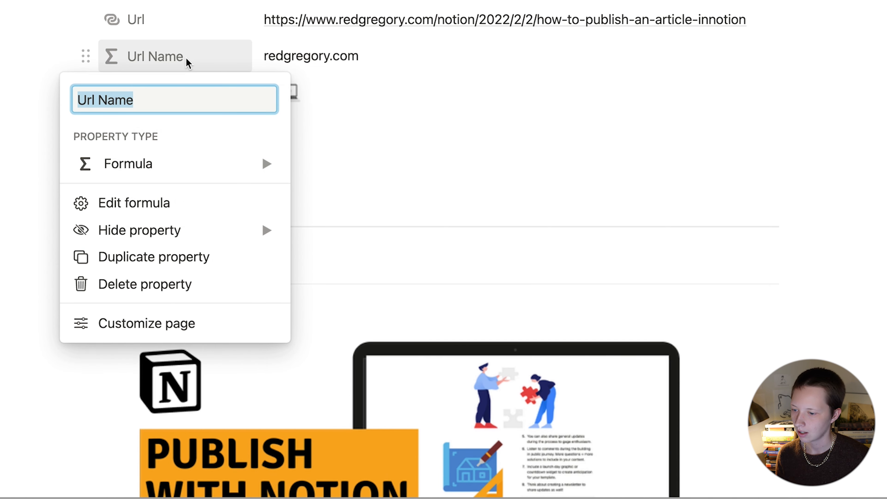
pyautogui.moveTo(192, 236)
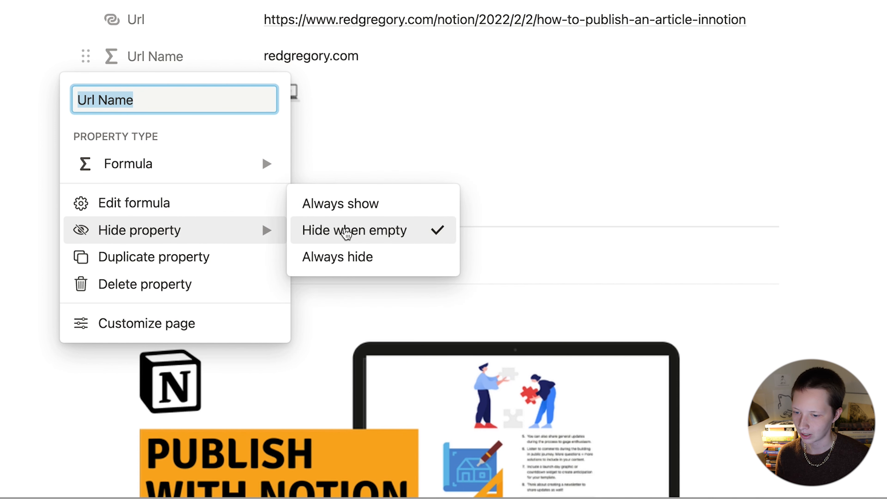
pyautogui.click(493, 130)
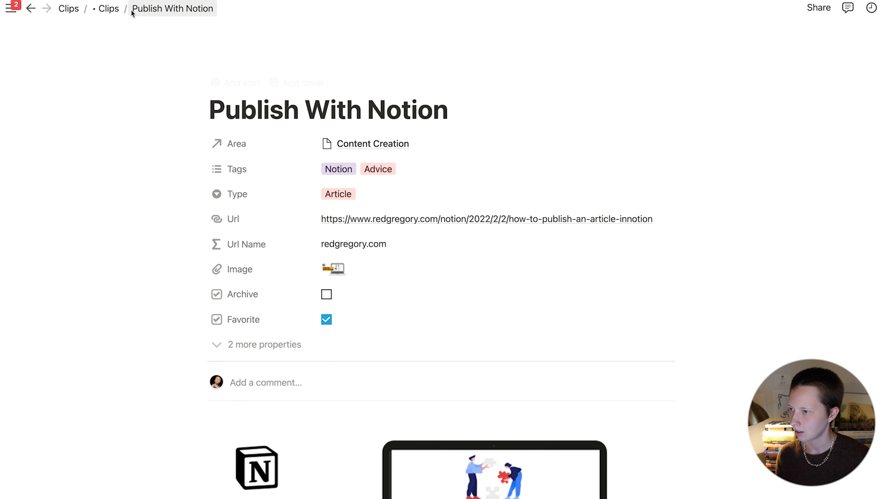
pyautogui.click(108, 9)
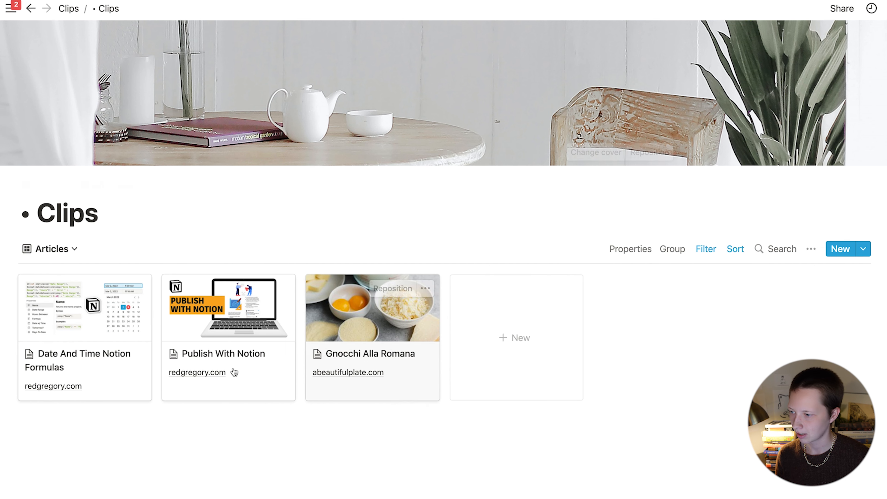
# Step: Create a new Clips list view named 'Articles by Url Name'
pyautogui.click(60, 250)
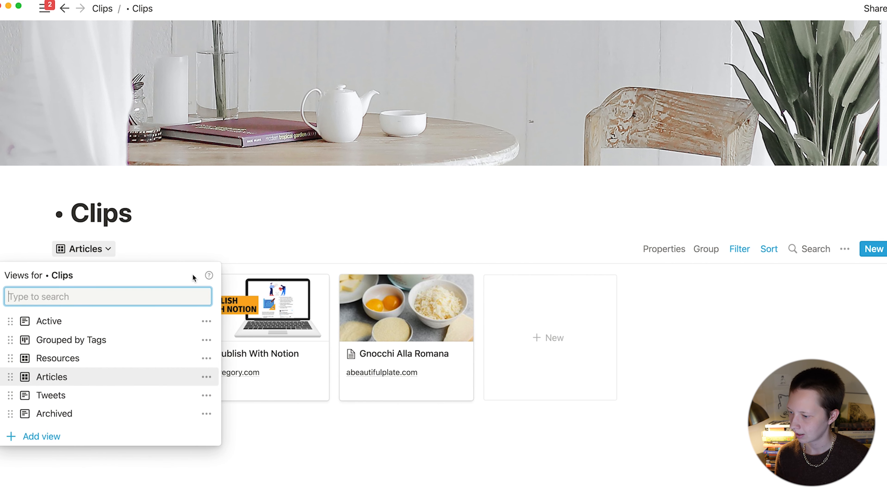
pyautogui.click(55, 439)
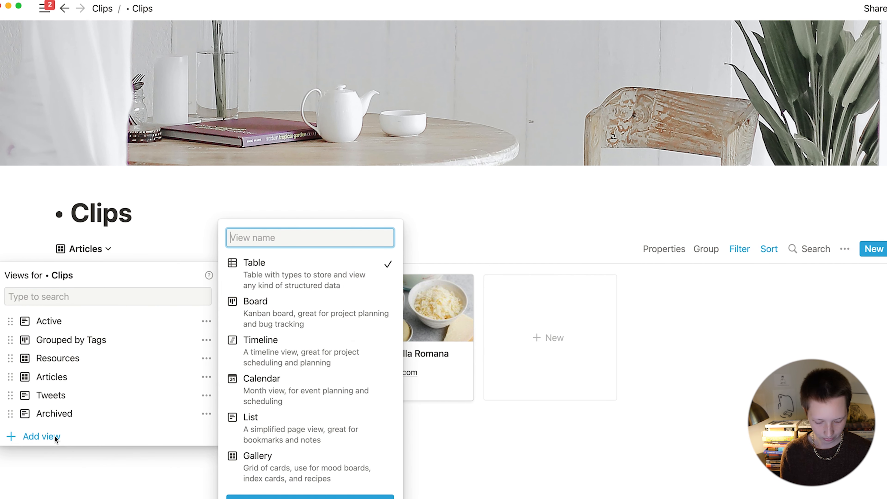
pyautogui.write('Article')
pyautogui.write('s by Name')
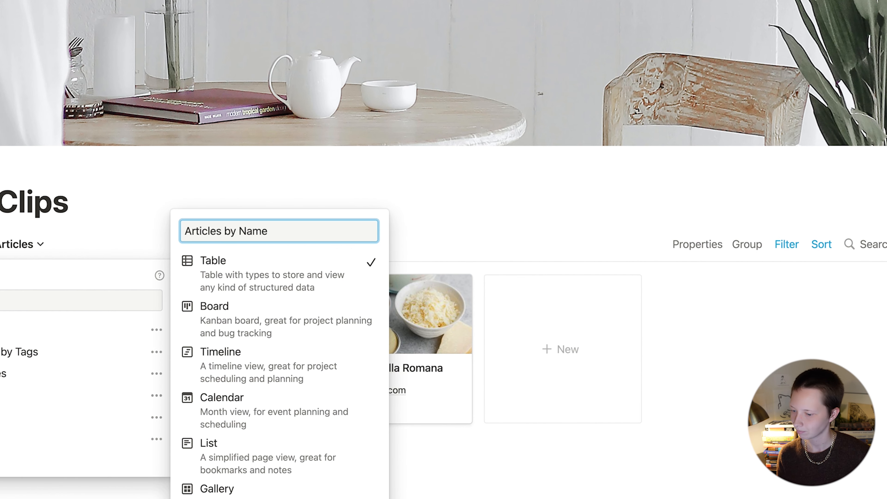
pyautogui.click(241, 232)
pyautogui.write('Url')
pyautogui.click(235, 462)
pyautogui.click(216, 446)
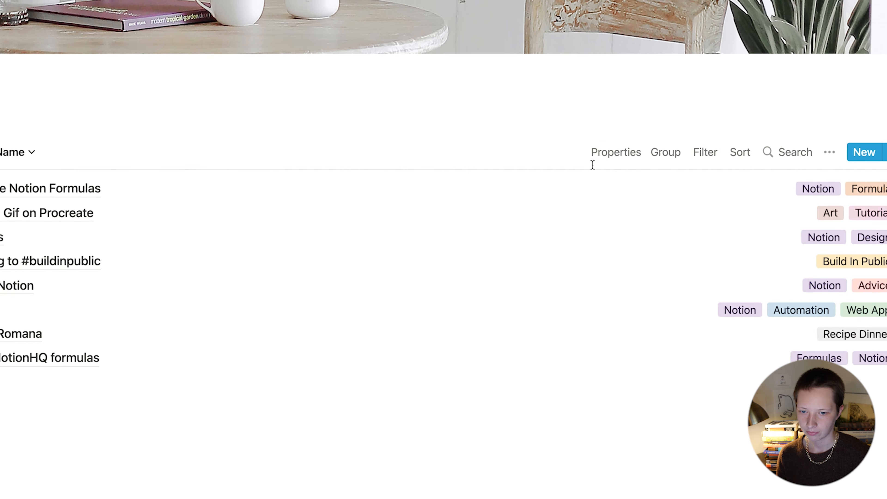
# Step: Show Area and Url in the new view and move it directly below Articles
pyautogui.click(698, 147)
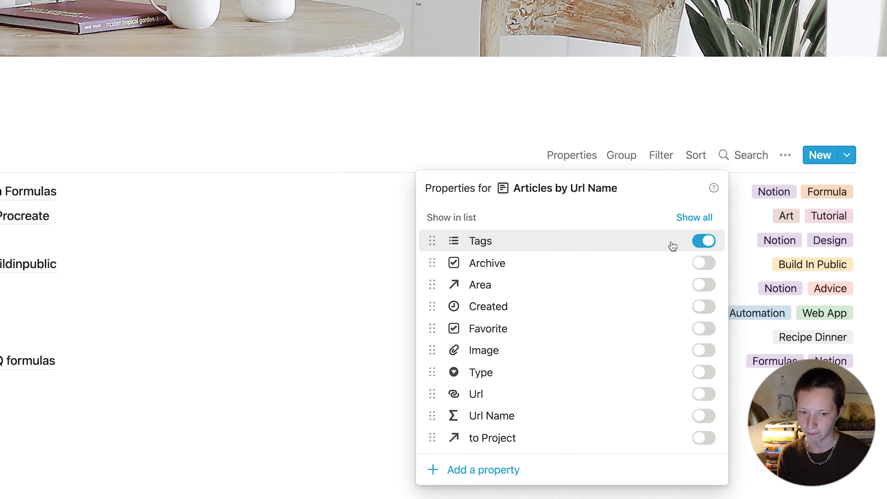
pyautogui.click(704, 289)
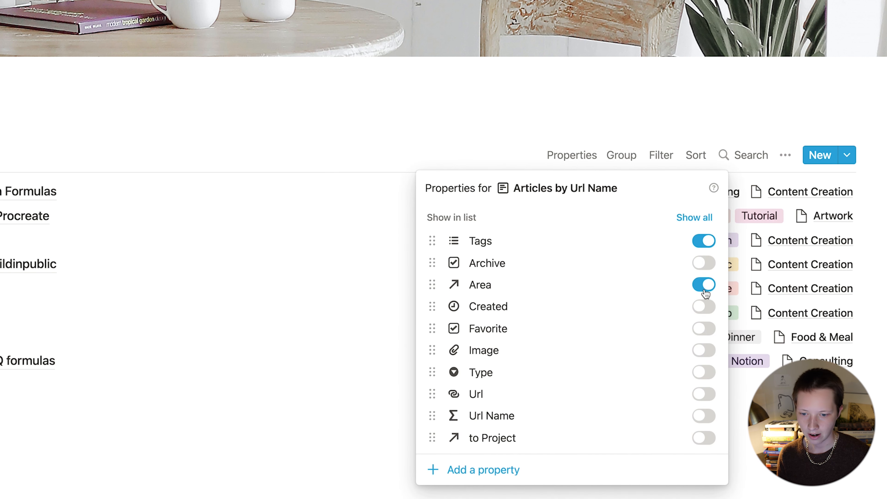
pyautogui.click(704, 394)
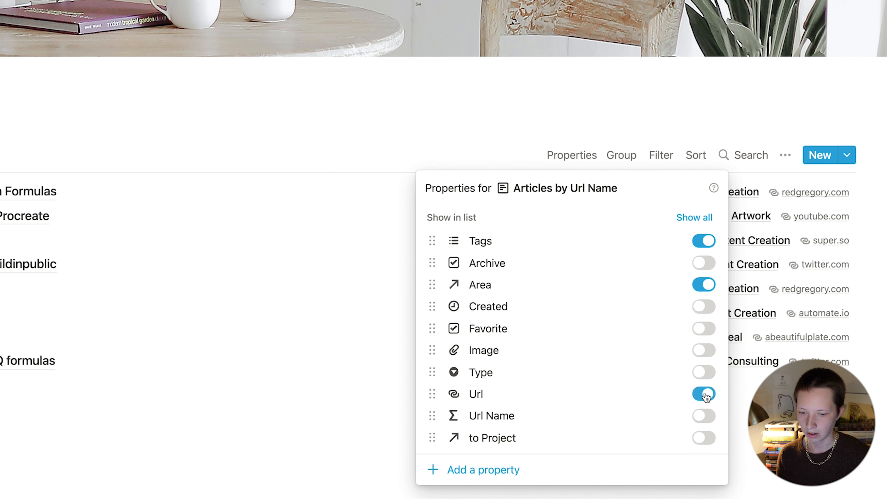
pyautogui.click(305, 346)
pyautogui.click(99, 154)
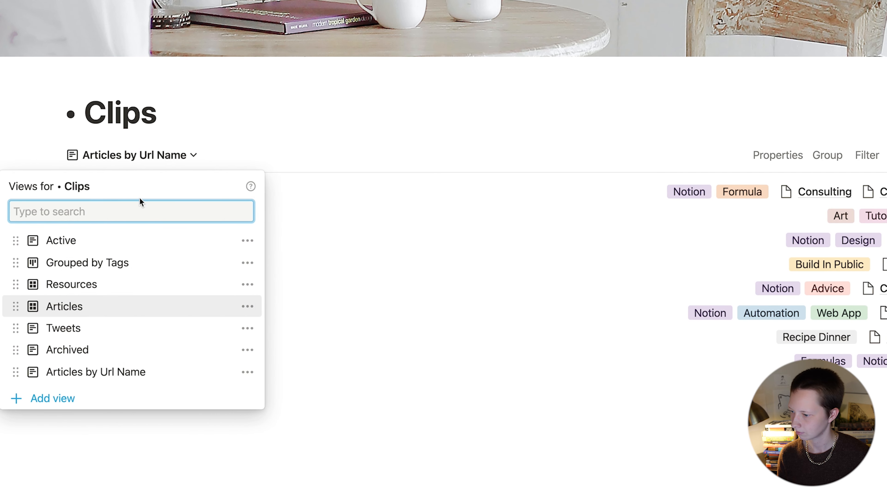
pyautogui.moveTo(142, 371); pyautogui.dragTo(123, 321)
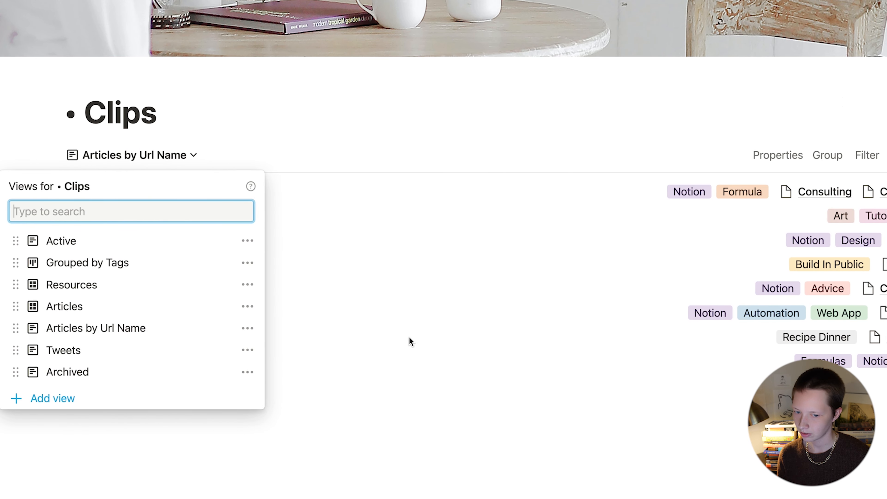
# Step: Group the Articles by Url Name list by Url Name, hiding empty groups
pyautogui.click(410, 341)
pyautogui.click(825, 156)
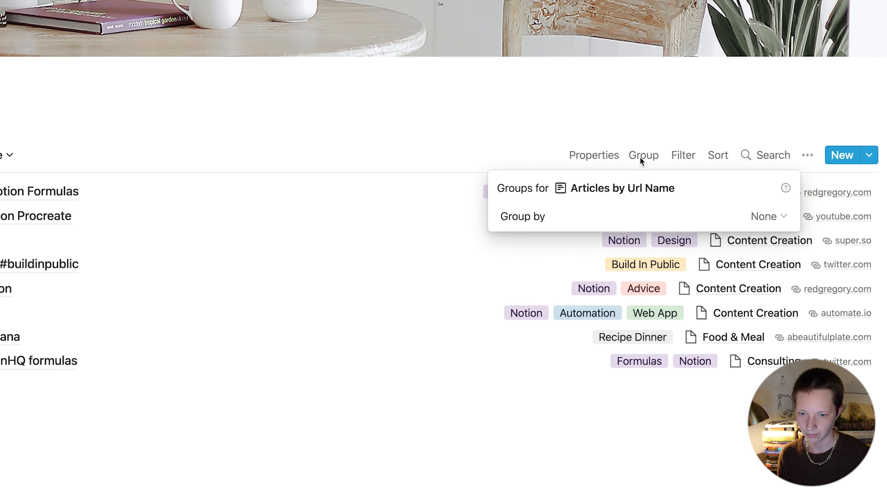
pyautogui.click(867, 215)
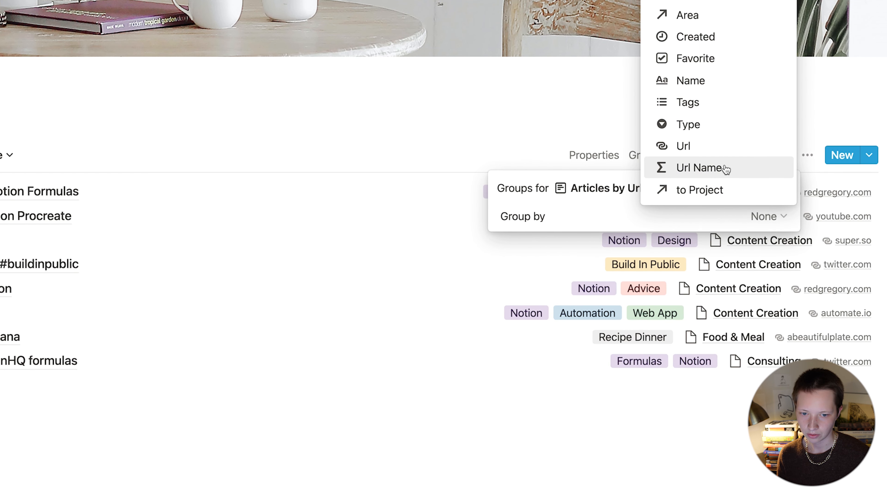
pyautogui.click(765, 172)
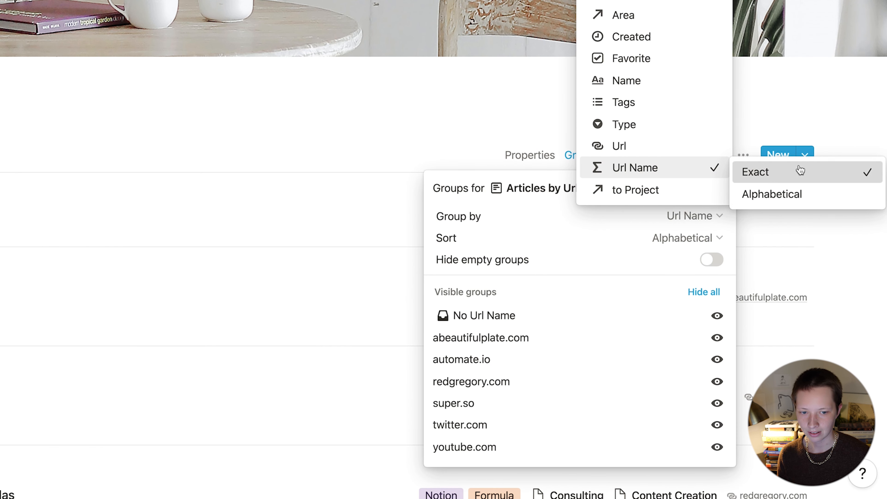
pyautogui.click(395, 247)
pyautogui.click(710, 262)
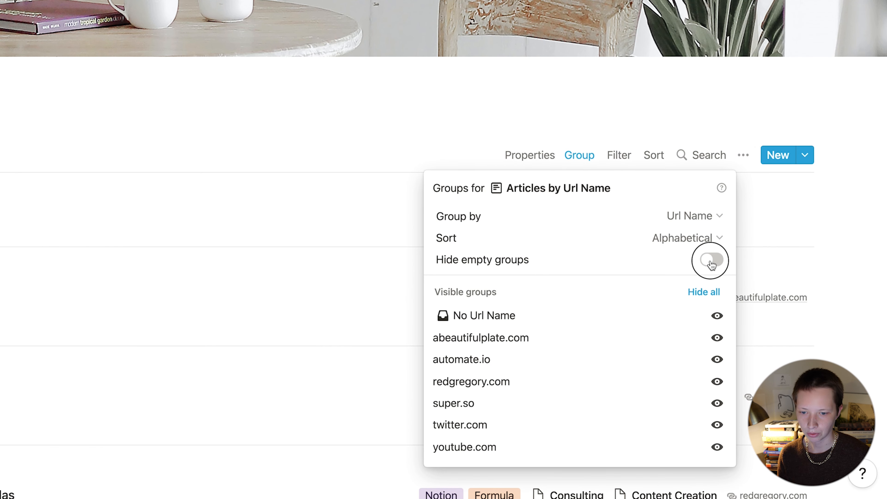
pyautogui.click(67, 295)
pyautogui.scroll(-5, 67, 295)
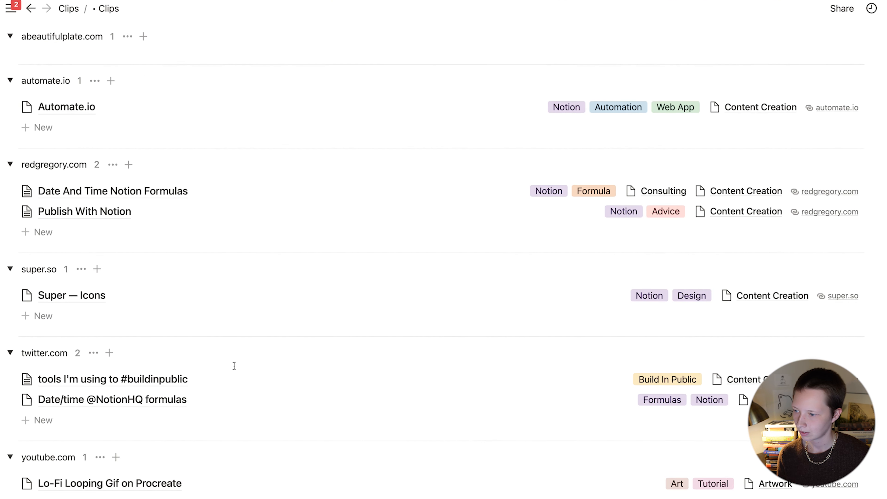
pyautogui.scroll(-4, 235, 366)
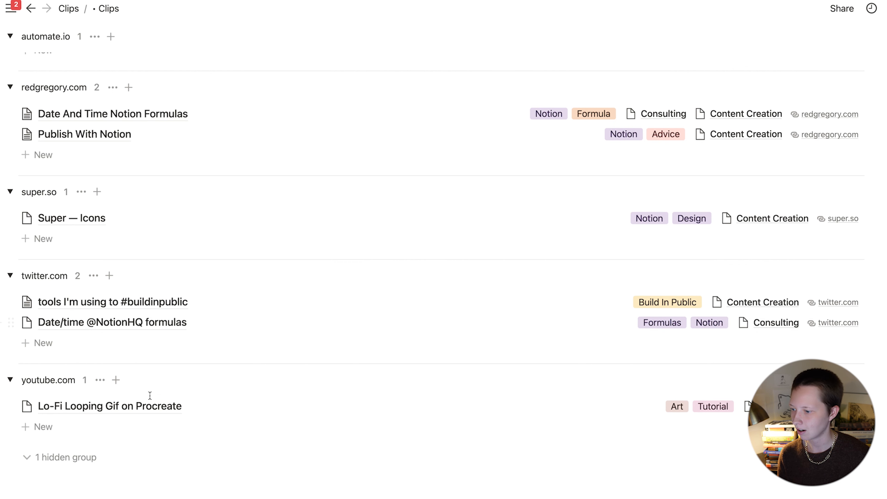
pyautogui.scroll(15, 147, 409)
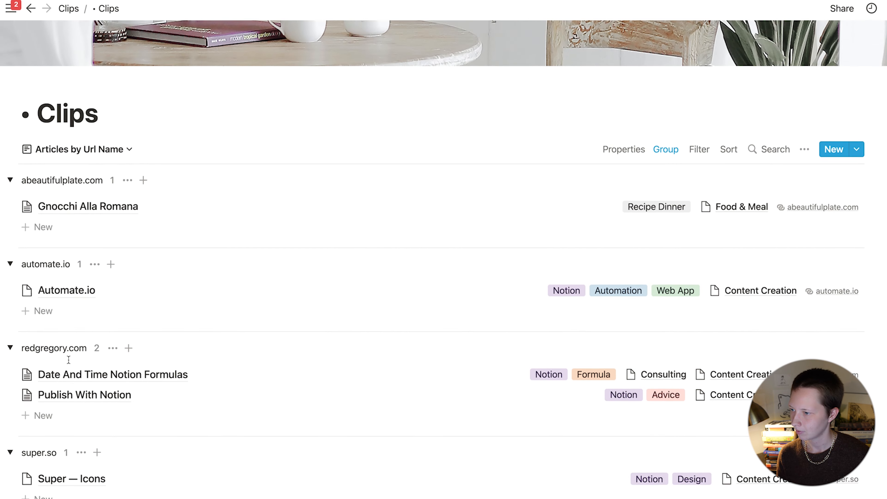
# Step: Filter the view so only entries with Type Article are listed
pyautogui.click(699, 249)
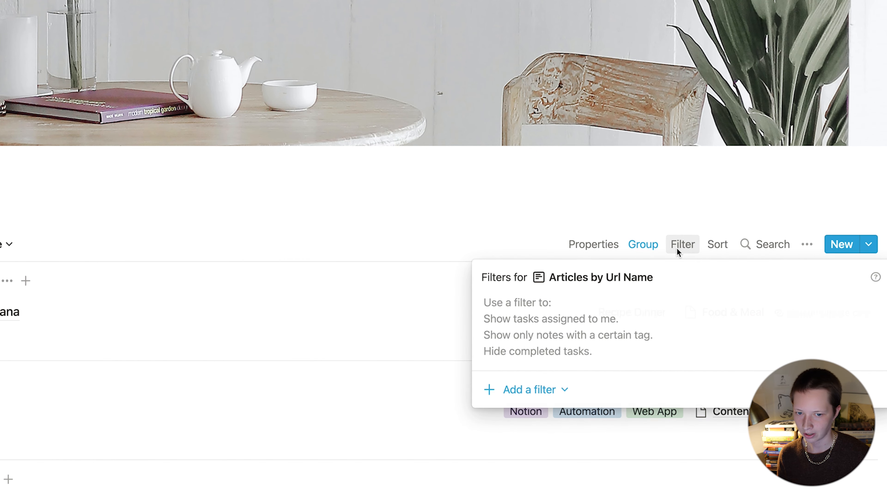
pyautogui.click(533, 385)
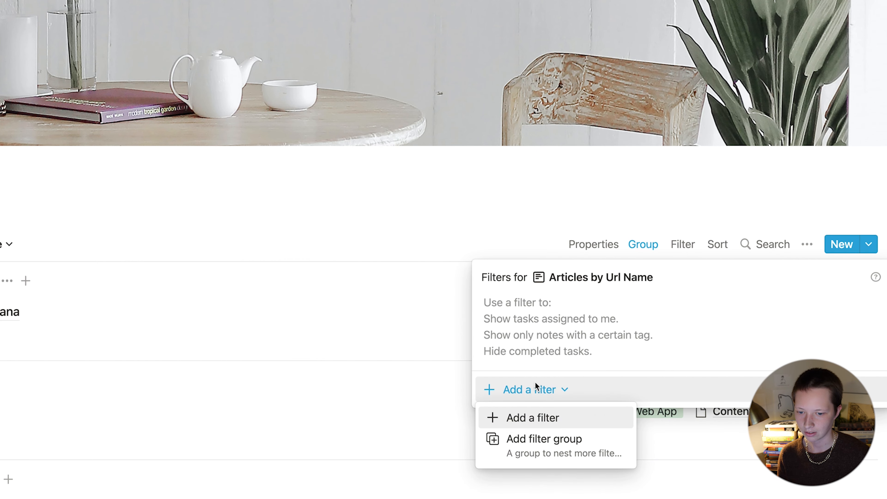
pyautogui.click(548, 422)
pyautogui.click(563, 309)
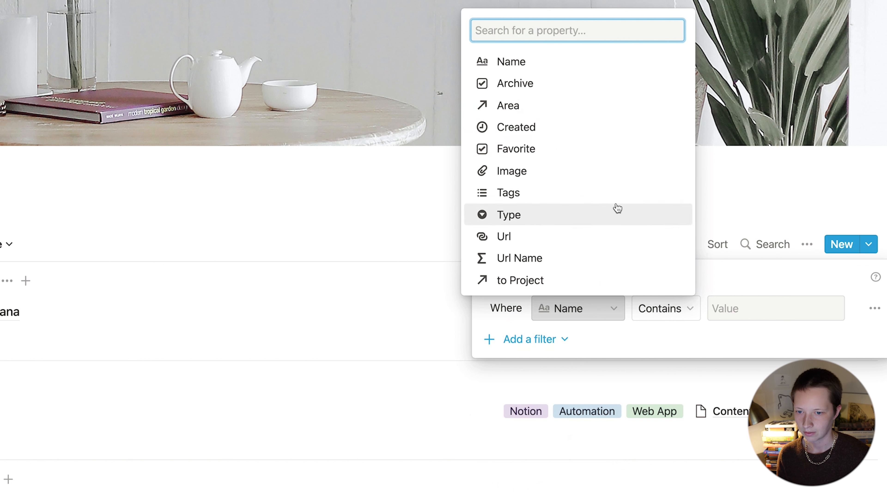
pyautogui.click(525, 215)
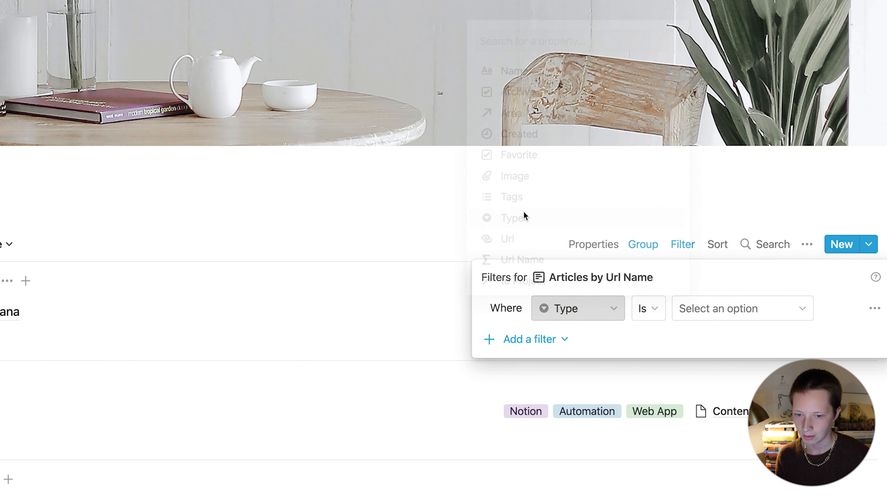
pyautogui.click(737, 309)
pyautogui.click(701, 396)
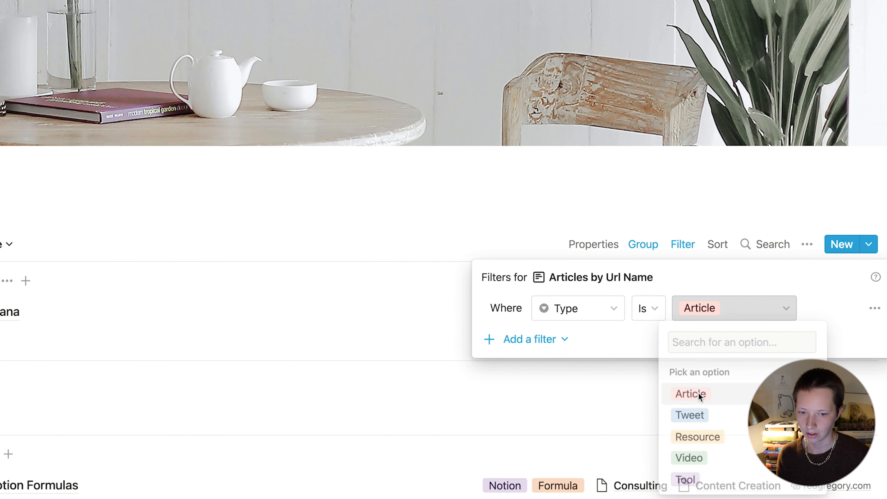
pyautogui.click(312, 361)
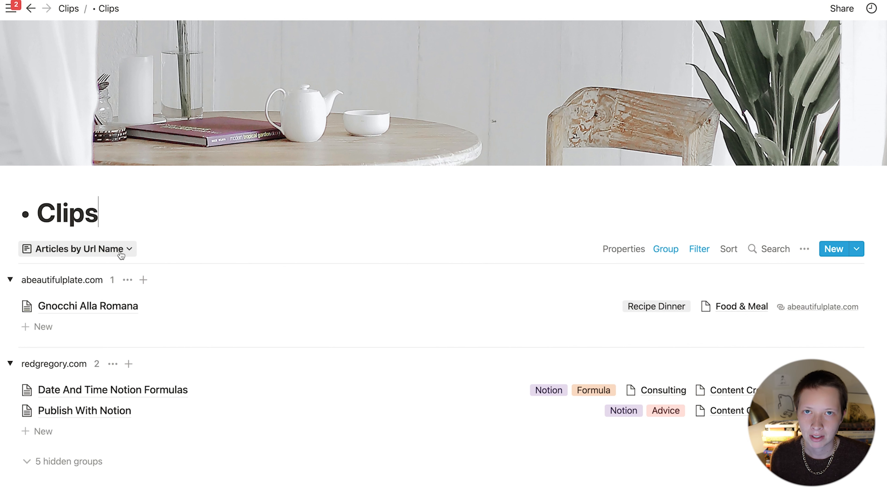
# Step: Duplicate the Tweets view as 'Tweets by Handle' and open the #buildinpublic tweet entry
pyautogui.click(95, 249)
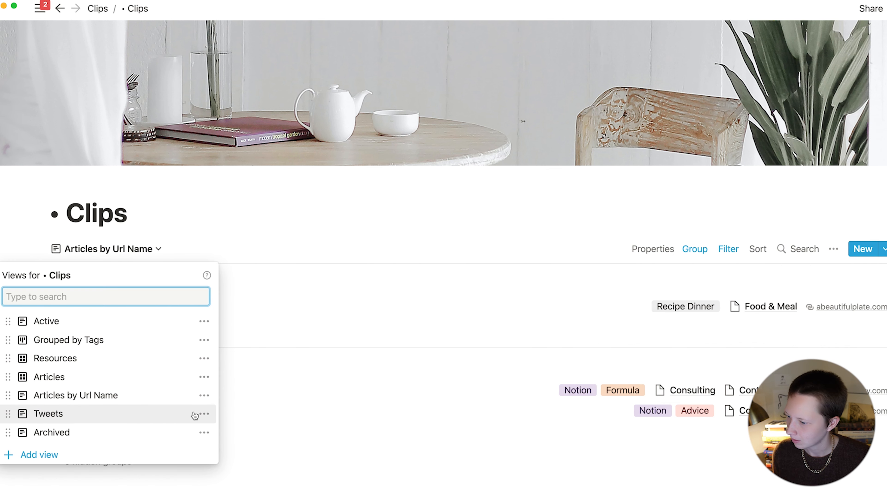
pyautogui.click(203, 414)
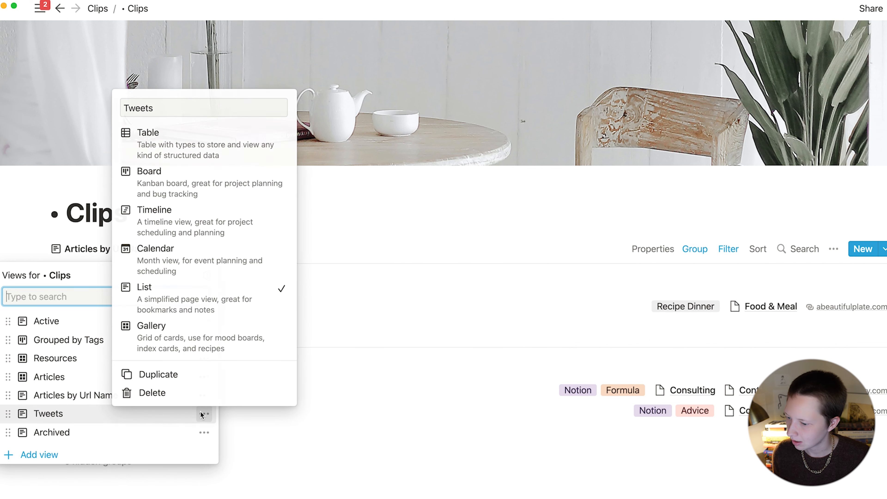
pyautogui.click(163, 375)
pyautogui.click(102, 250)
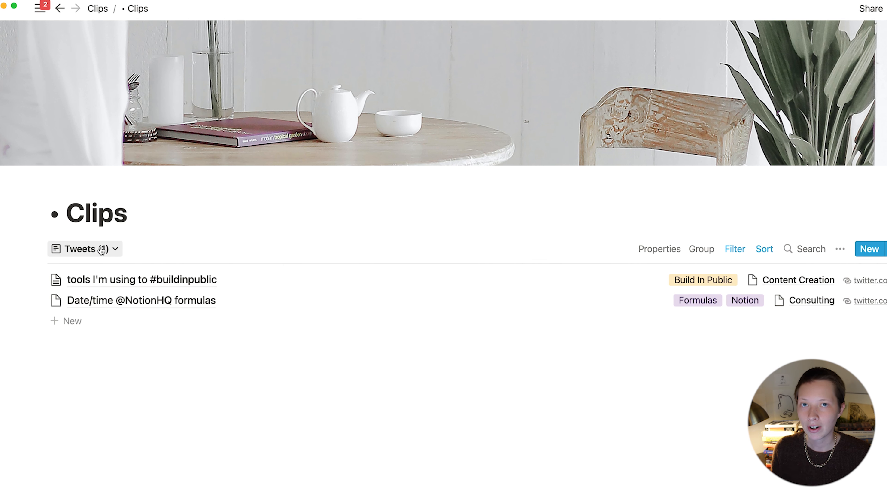
pyautogui.click(102, 249)
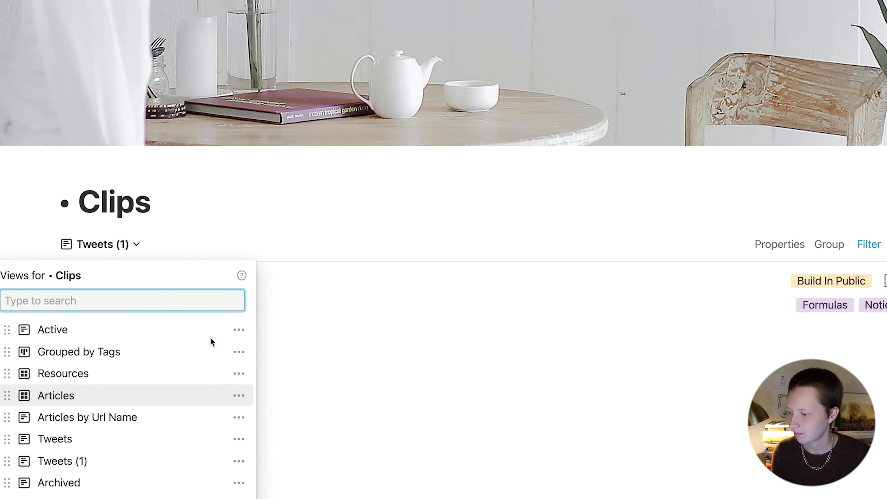
pyautogui.click(201, 433)
pyautogui.moveTo(194, 99); pyautogui.dragTo(139, 100)
pyautogui.write('Tweets by Handle')
pyautogui.press('Return')
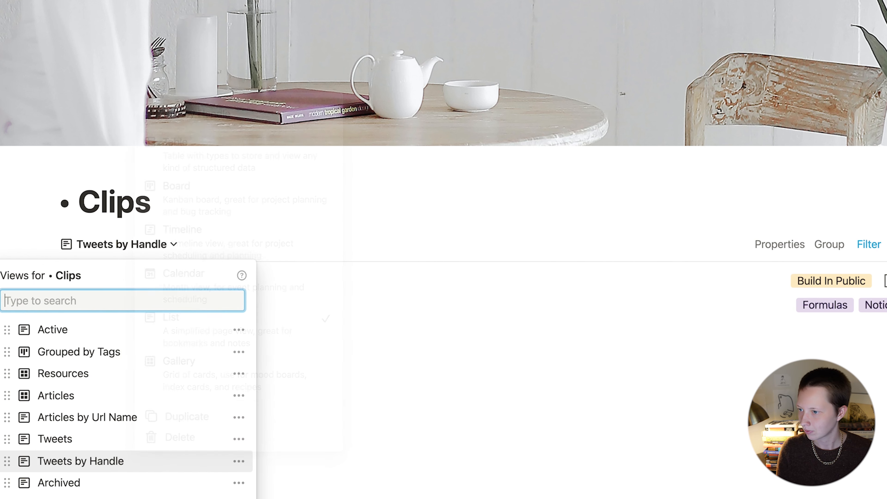
pyautogui.click(463, 248)
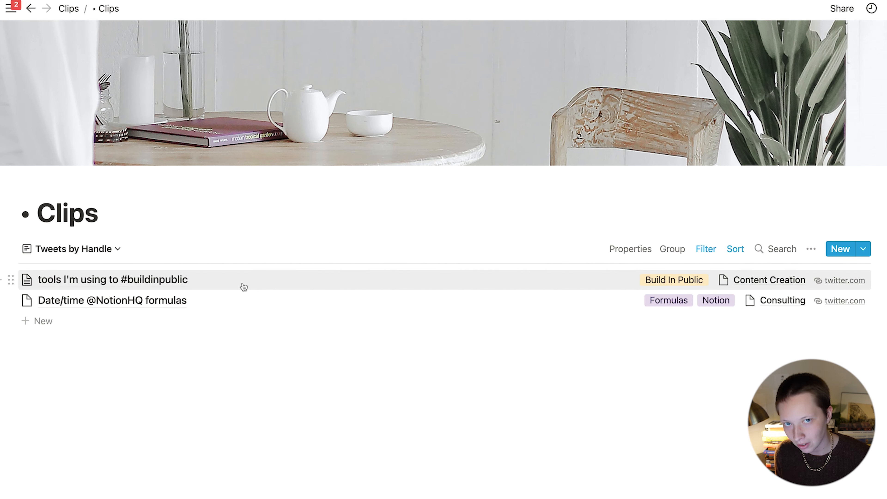
pyautogui.click(122, 289)
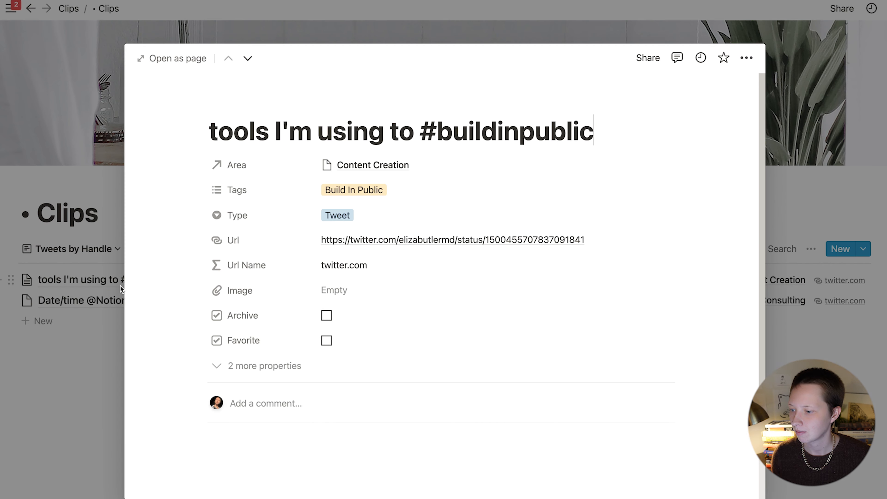
# Step: Add a Twitter Handle formula property, hidden when empty, placed below Url Name
pyautogui.click(167, 58)
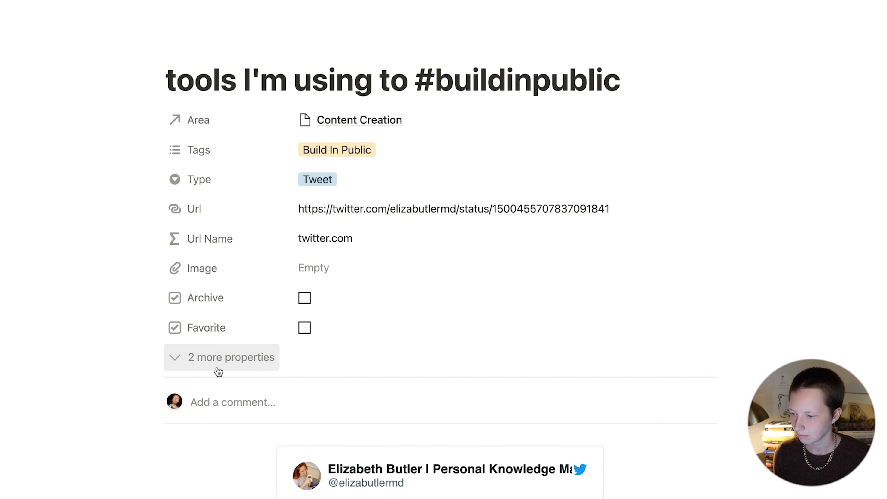
pyautogui.click(217, 368)
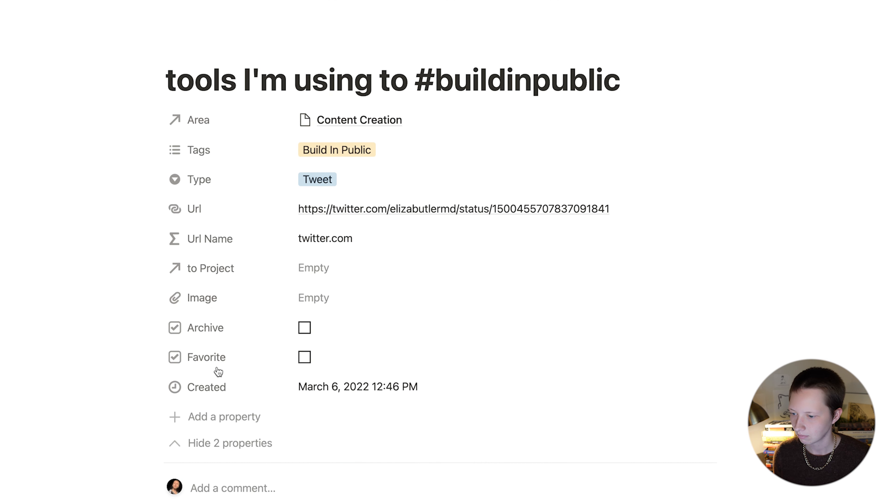
pyautogui.click(208, 419)
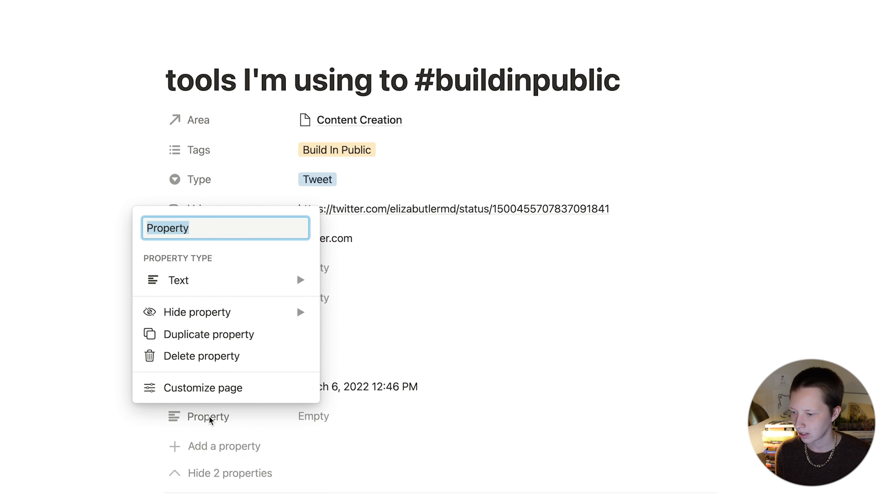
pyautogui.write('Twitter ')
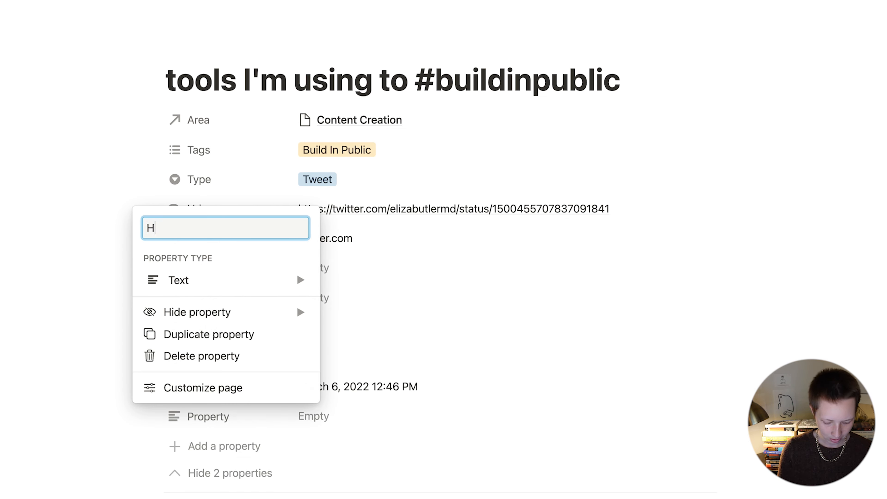
pyautogui.write('Handle')
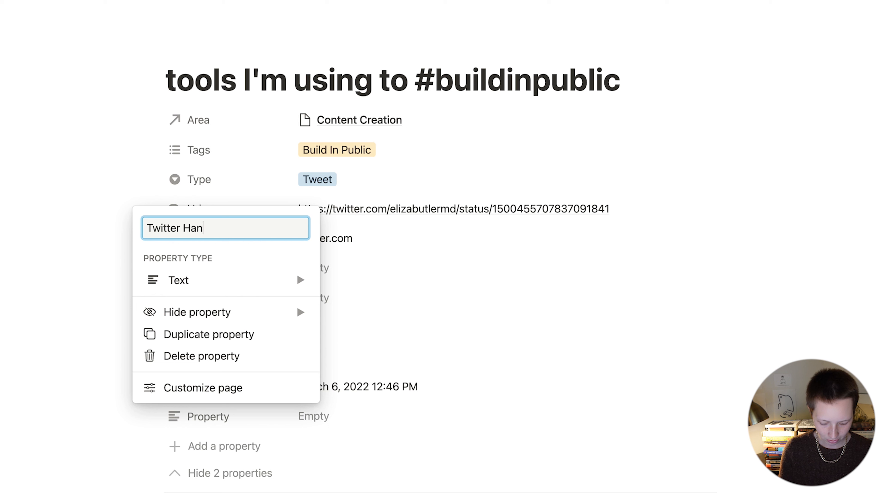
pyautogui.click(275, 282)
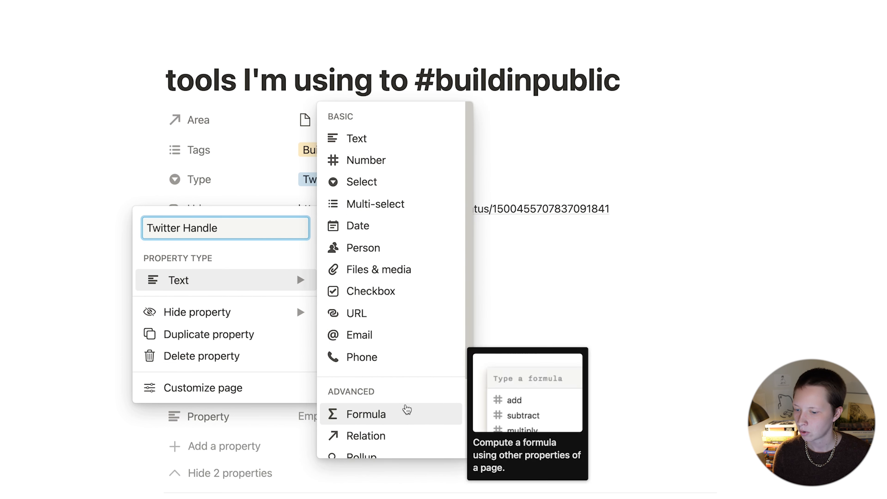
pyautogui.click(405, 413)
pyautogui.click(246, 418)
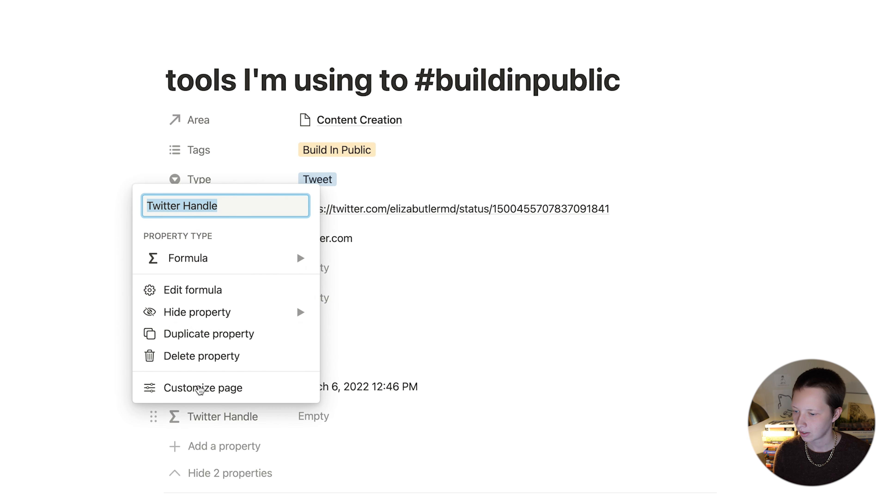
pyautogui.moveTo(220, 312)
pyautogui.click(402, 313)
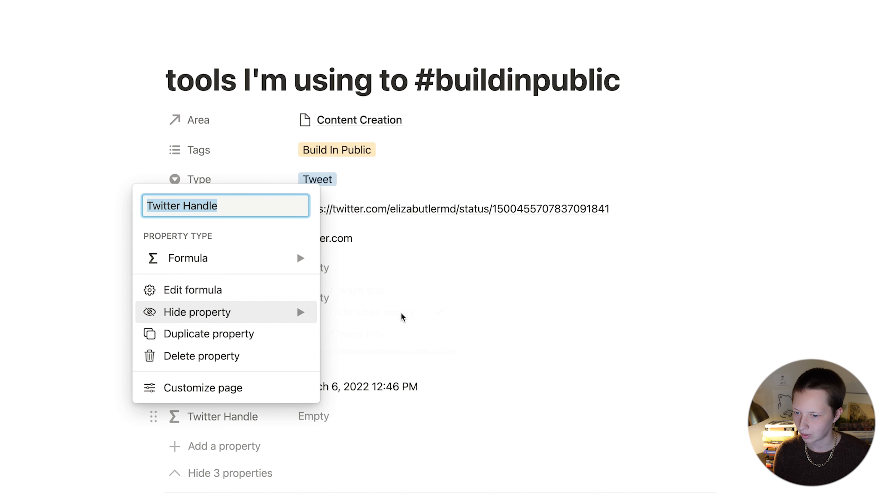
pyautogui.click(416, 375)
pyautogui.moveTo(252, 416); pyautogui.dragTo(247, 266)
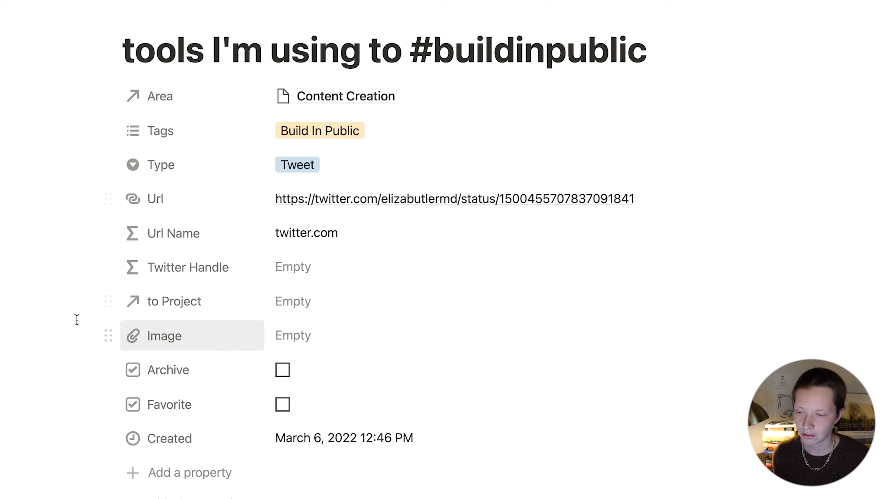
# Step: Start the Twitter Handle formula as if(prop("Type") == "Tweet", "", "")
pyautogui.click(424, 266)
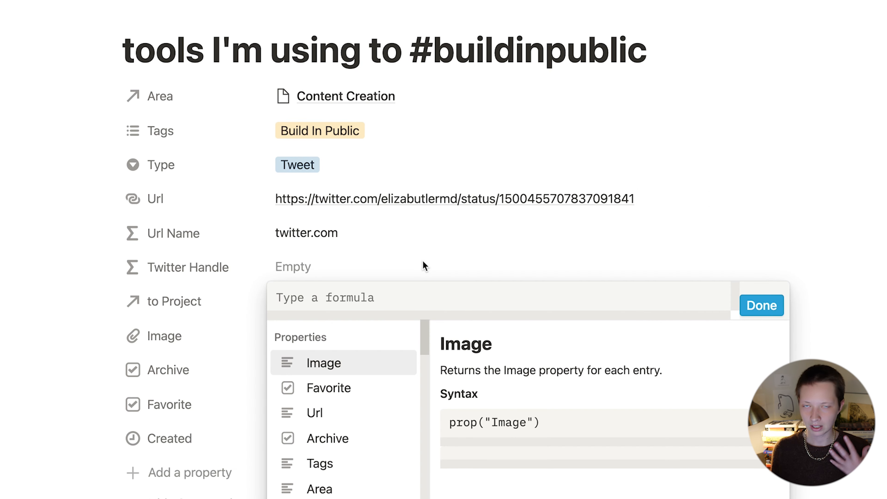
pyautogui.write('if(')
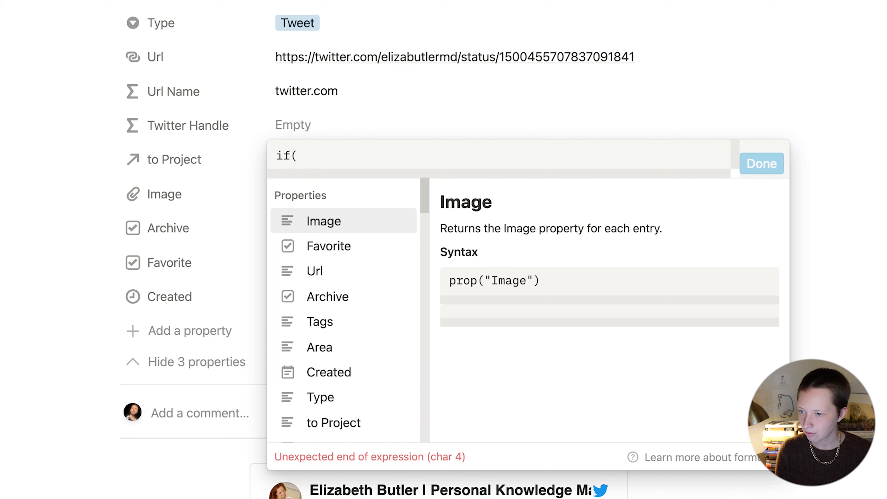
pyautogui.click(351, 402)
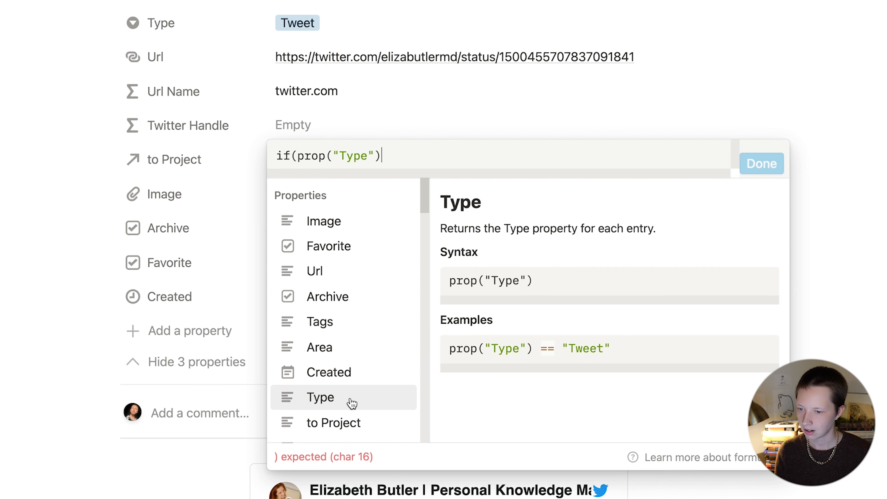
pyautogui.write('== "Tweet", ""')
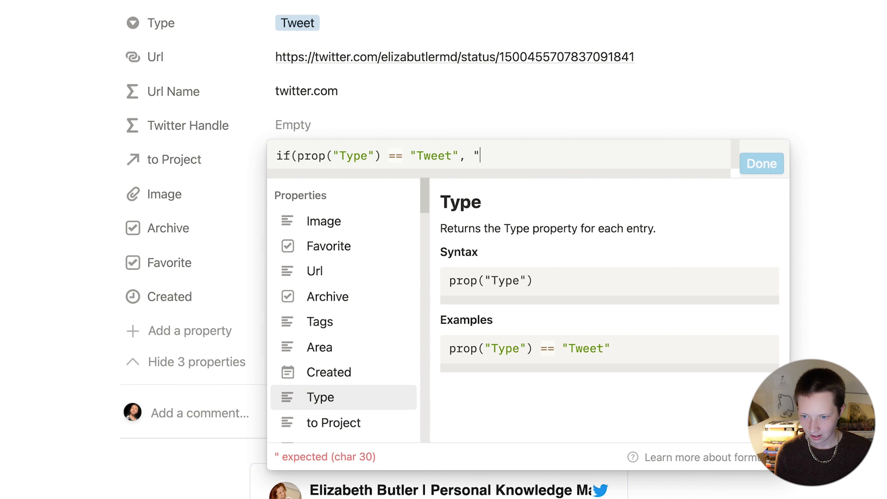
pyautogui.write(', ')
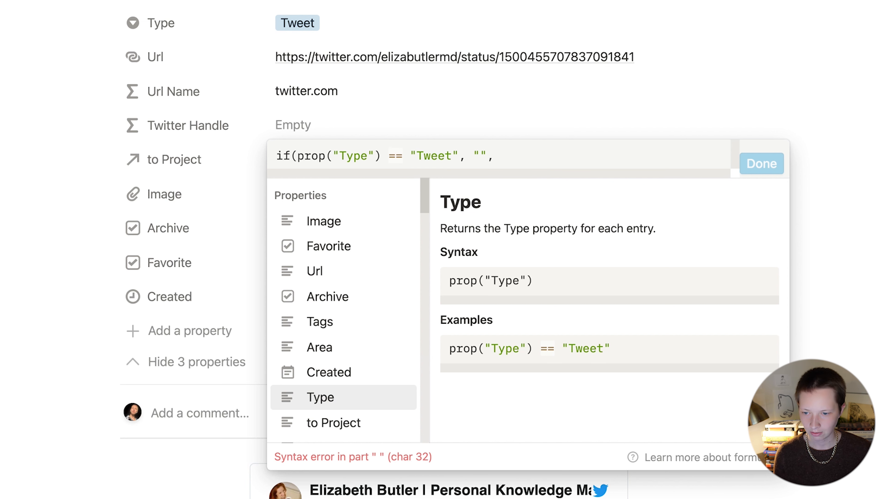
pyautogui.write('""')
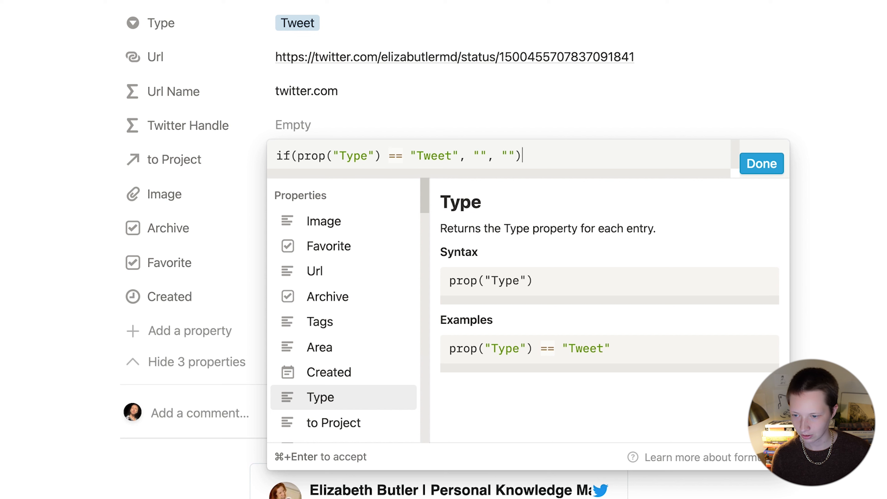
# Step: Replace the first branch with replaceAll(prop("Url"), ".*twitter.com/", "")
pyautogui.moveTo(475, 159); pyautogui.dragTo(488, 159)
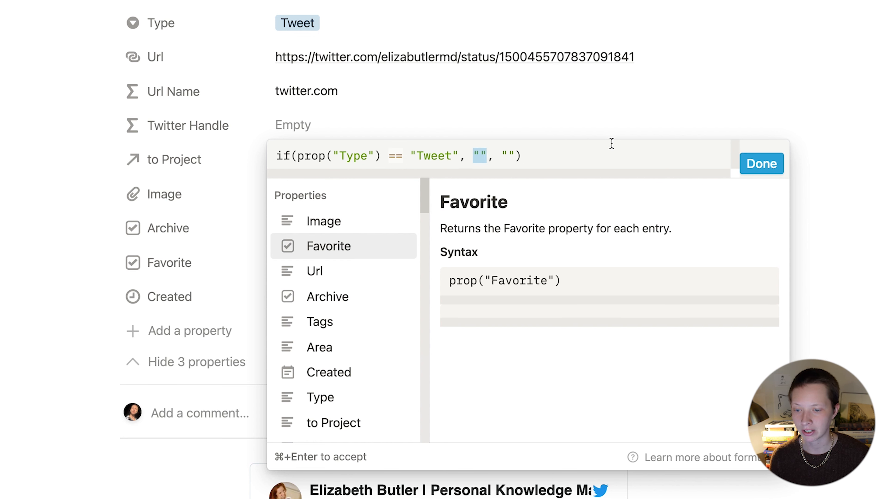
pyautogui.press('BackSpace')
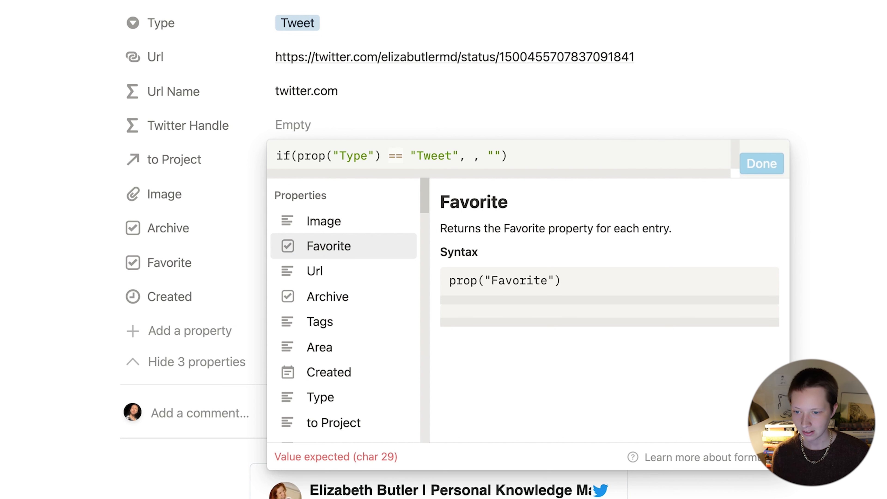
pyautogui.write('replacce')
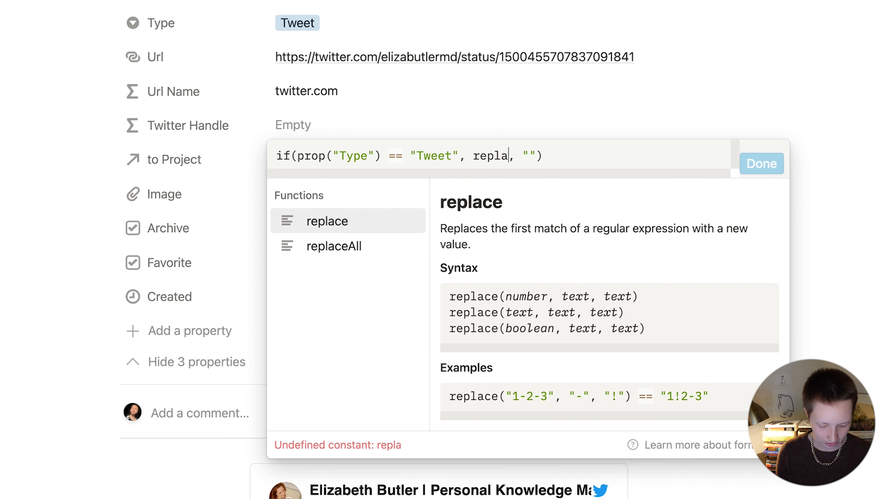
pyautogui.press('BackSpace')
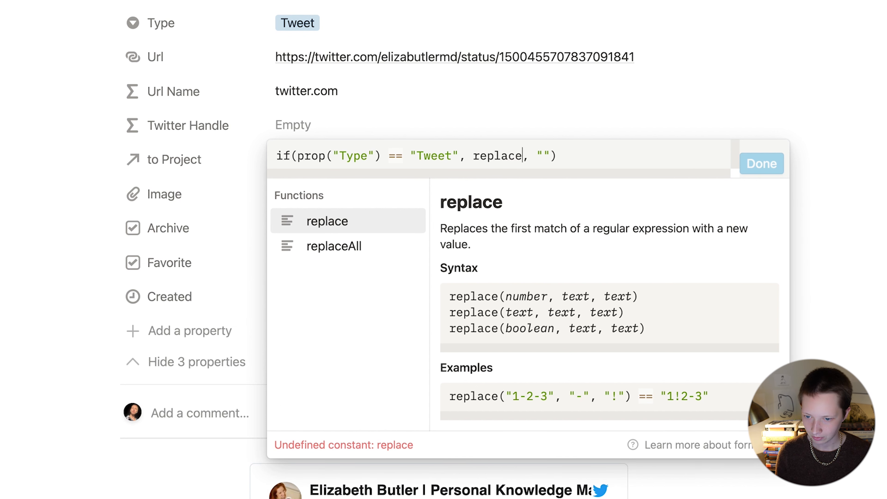
pyautogui.write('All(')
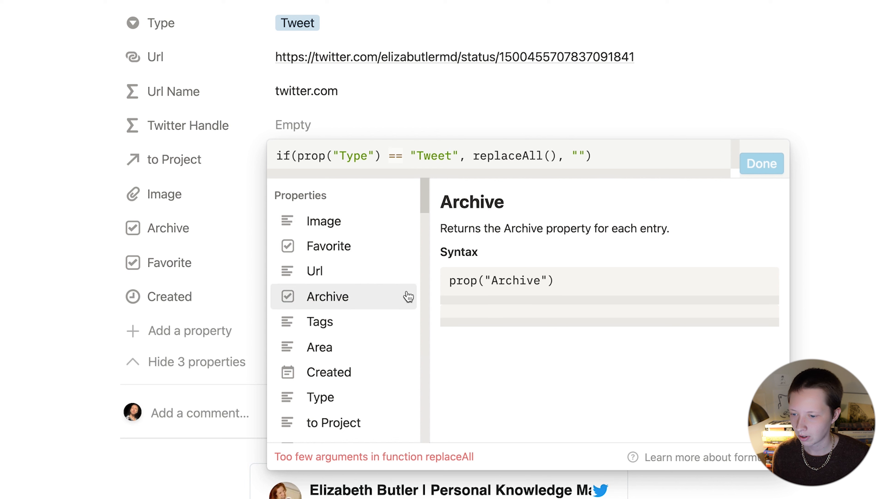
pyautogui.click(367, 278)
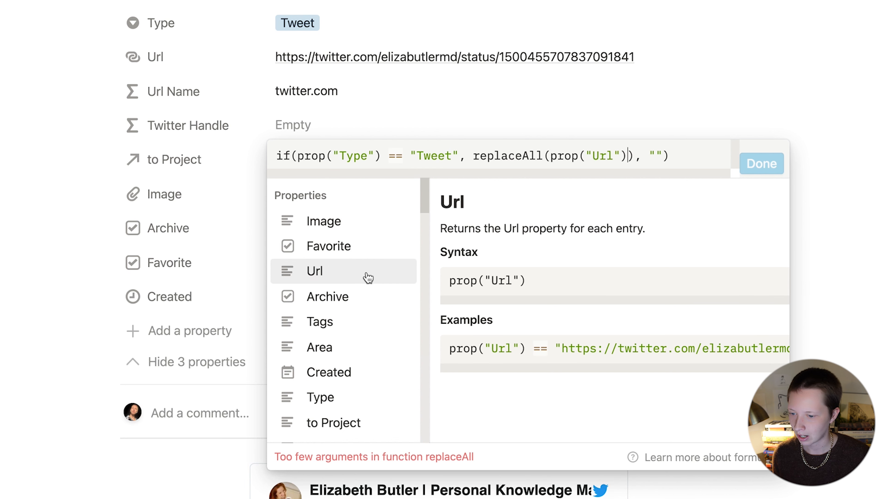
pyautogui.write(', ""')
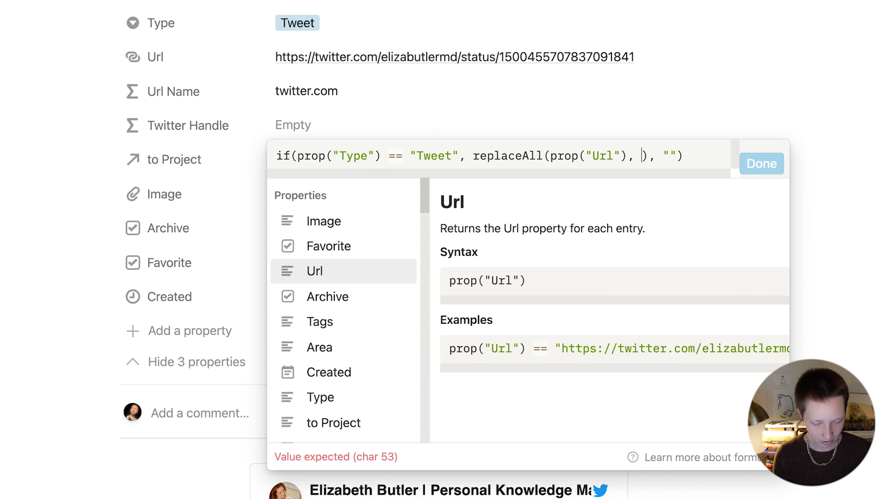
pyautogui.write(', ""')
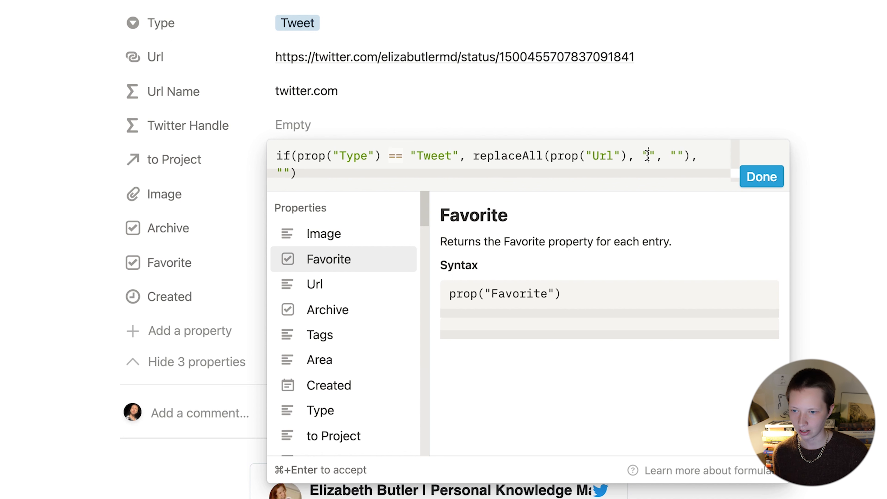
pyautogui.write('.*')
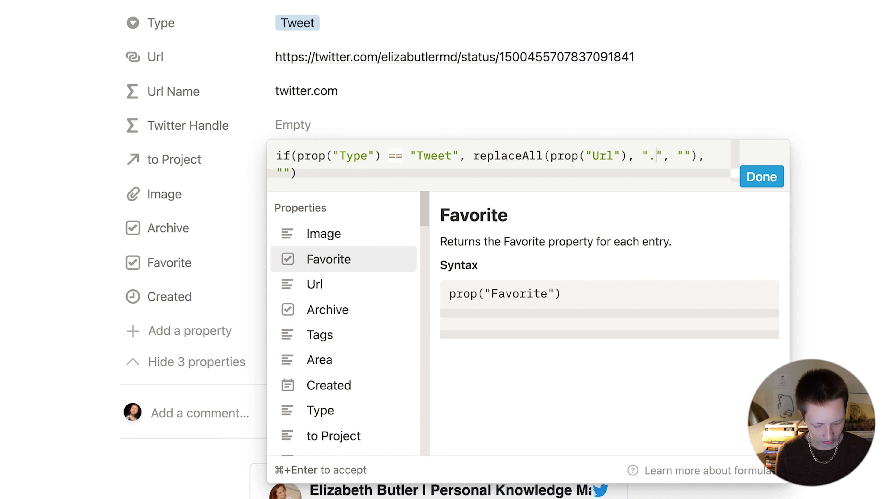
pyautogui.write('twitter.com')
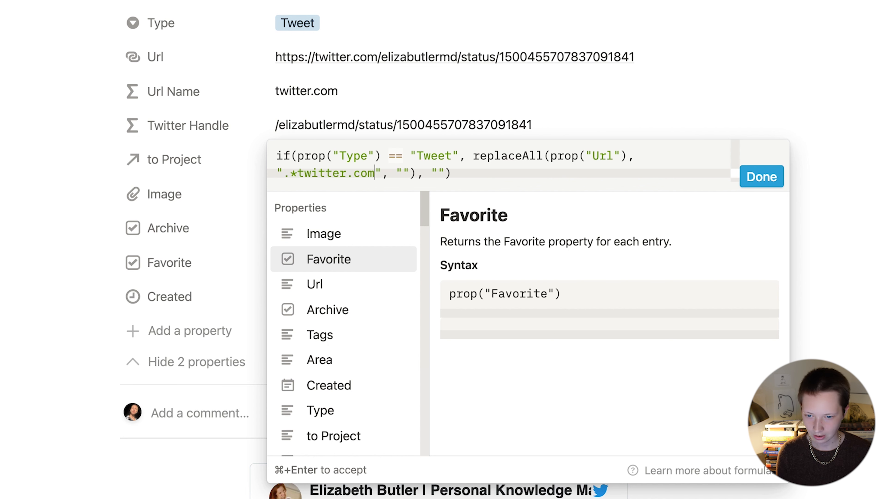
pyautogui.write('/')
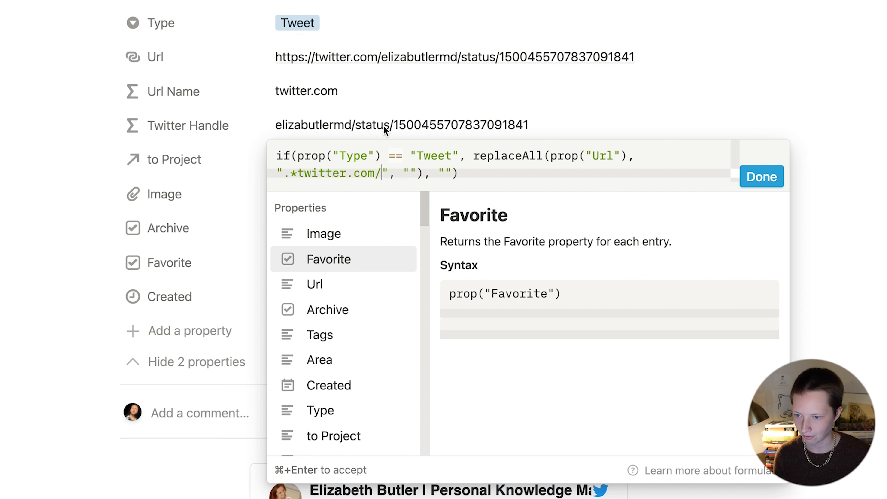
# Step: Wrap the replacement in another replaceAll removing "/status.*" and save the formula
pyautogui.click(474, 159)
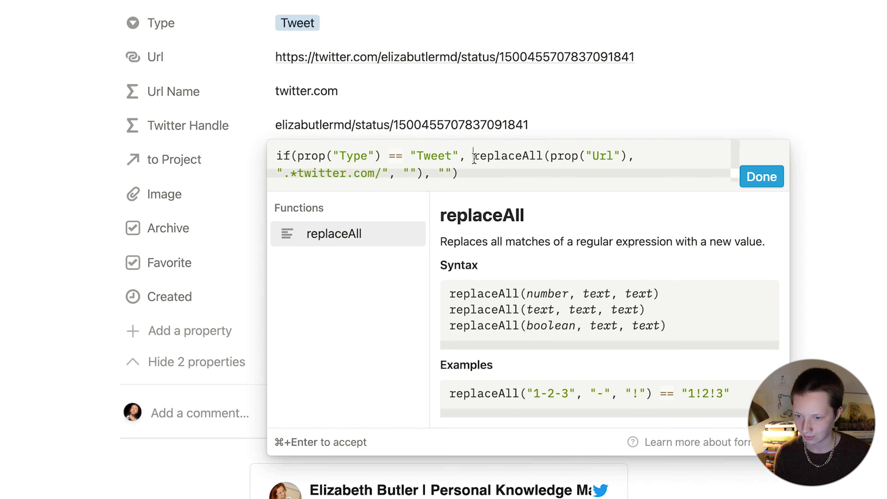
pyautogui.write('replaceAll')
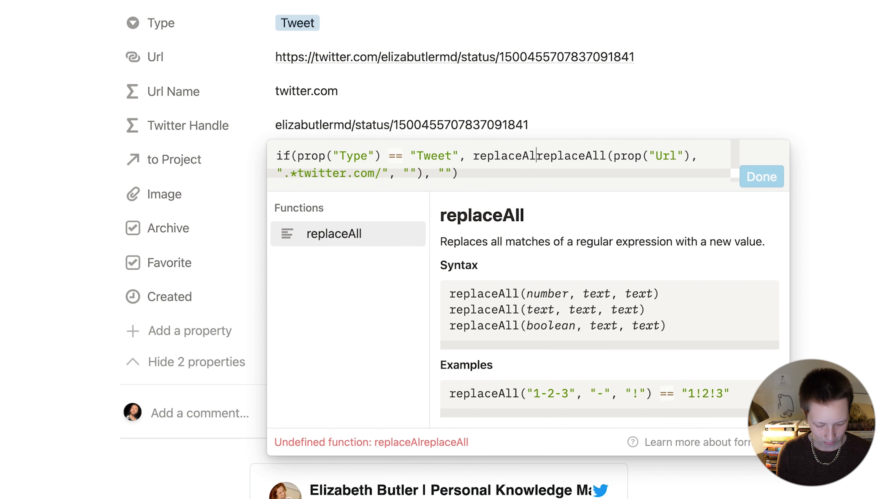
pyautogui.write('(')
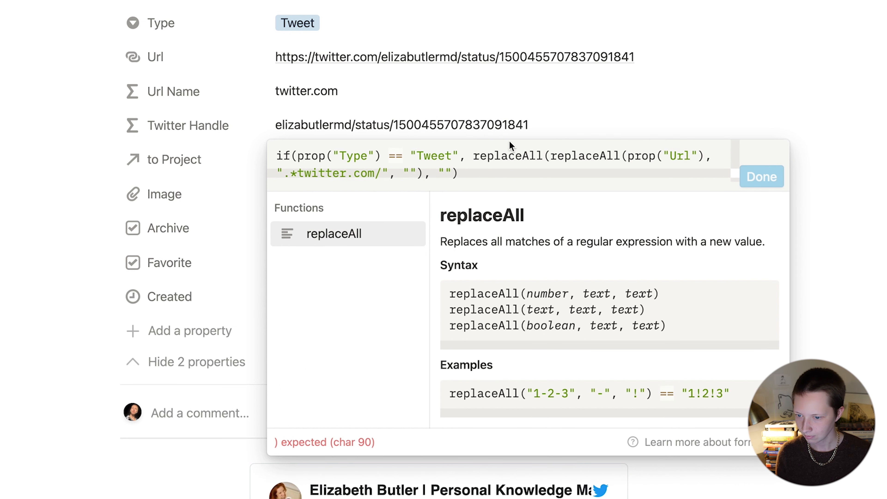
pyautogui.click(421, 173)
pyautogui.write('), ')
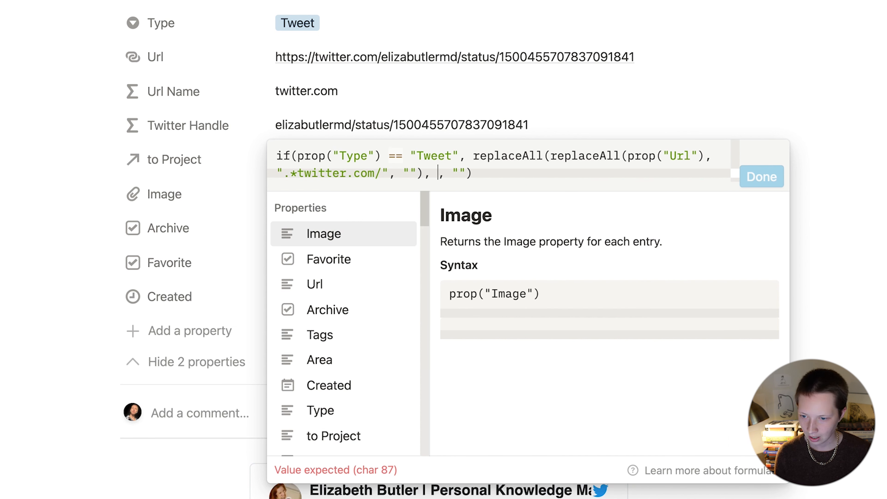
pyautogui.write('"", ""')
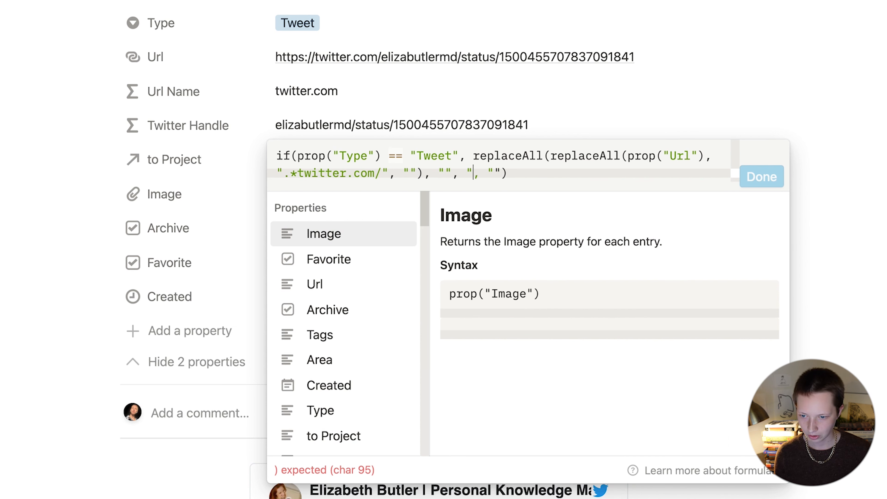
pyautogui.write(')')
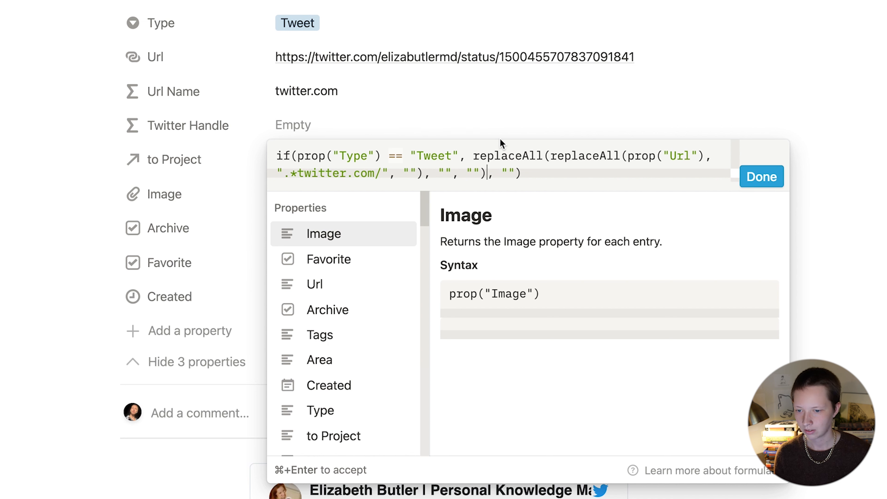
pyautogui.press('Left')
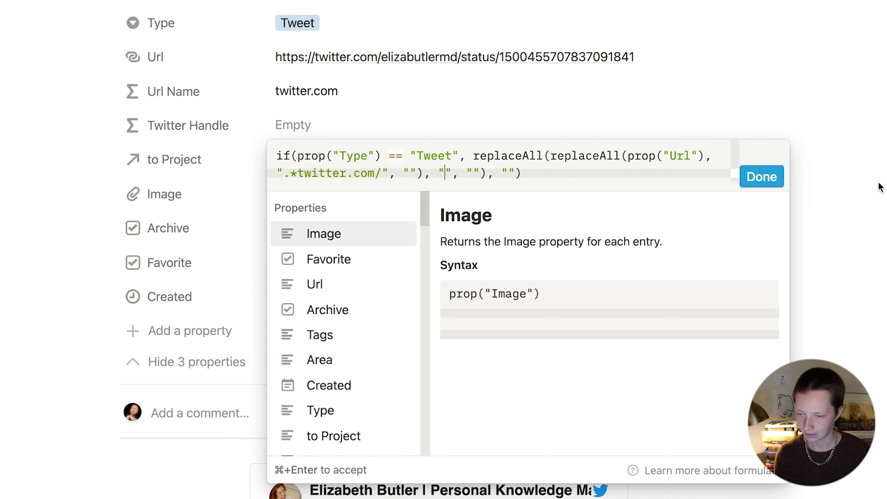
pyautogui.write('/')
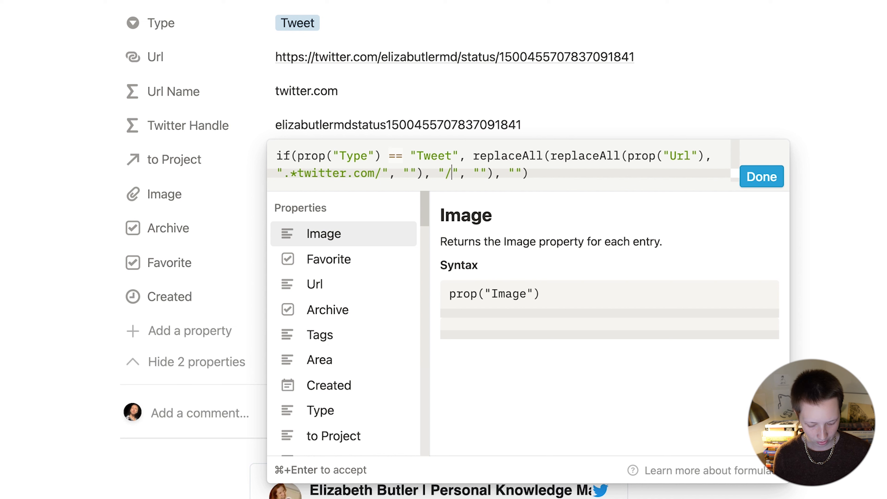
pyautogui.write('status')
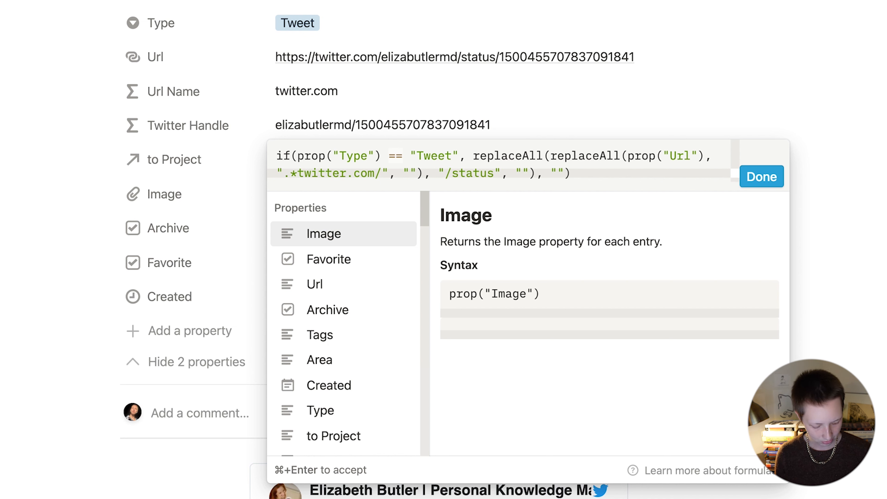
pyautogui.write('.')
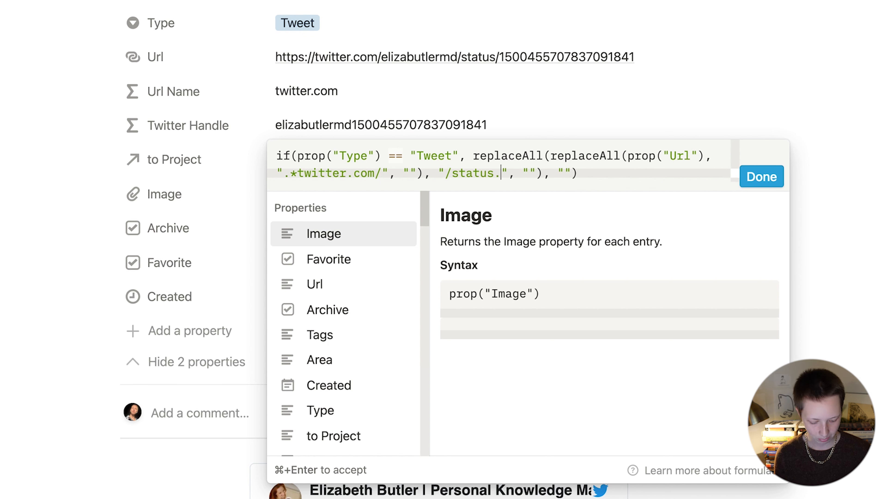
pyautogui.write('*')
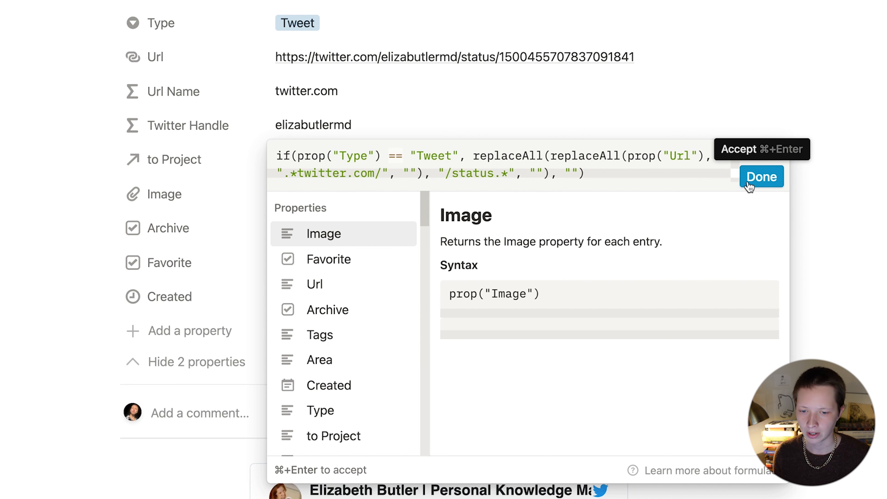
pyautogui.click(761, 177)
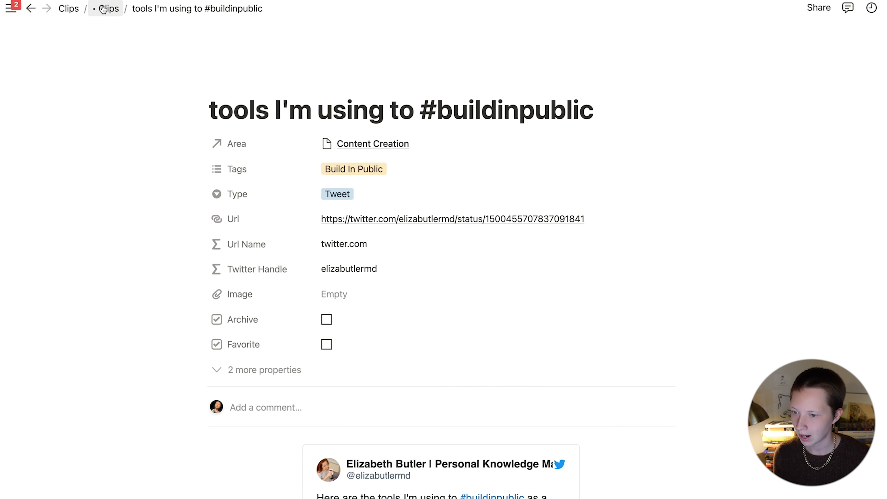
# Step: Group Tweets by Handle by Twitter Handle with empty groups hidden, then go back to the Clips hub
pyautogui.click(103, 9)
pyautogui.click(671, 252)
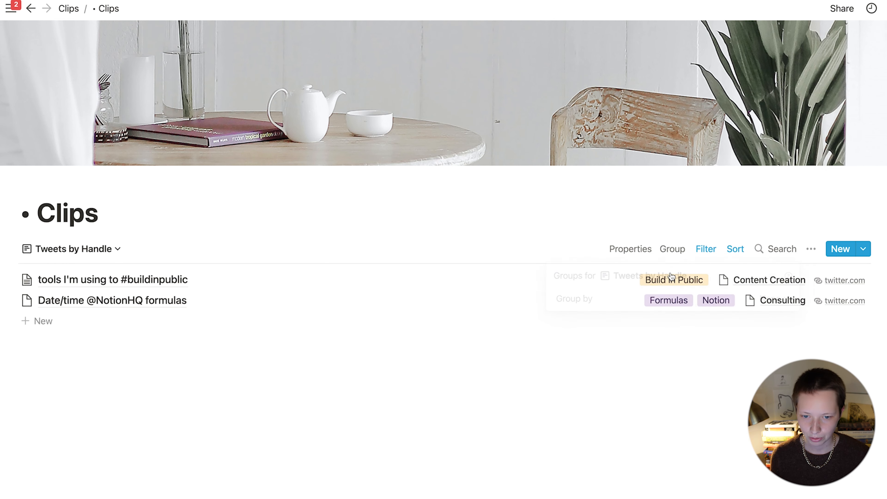
pyautogui.click(673, 249)
pyautogui.click(616, 300)
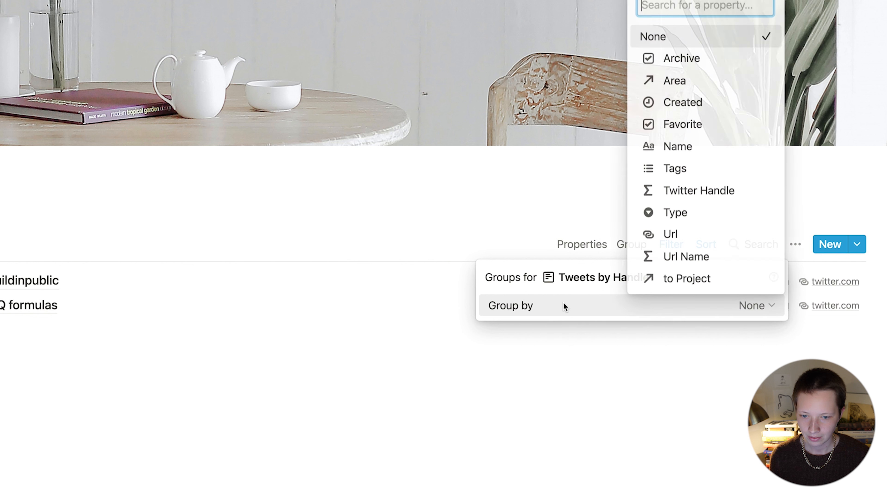
pyautogui.click(746, 196)
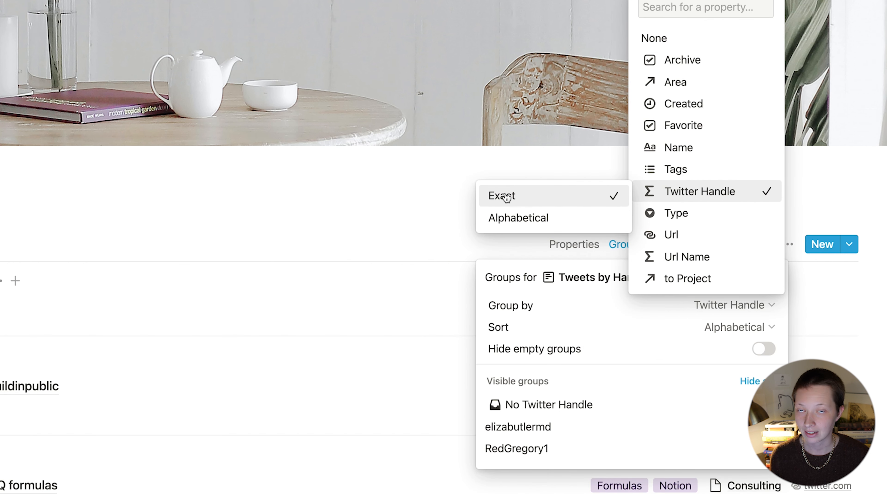
pyautogui.click(368, 223)
pyautogui.click(368, 223)
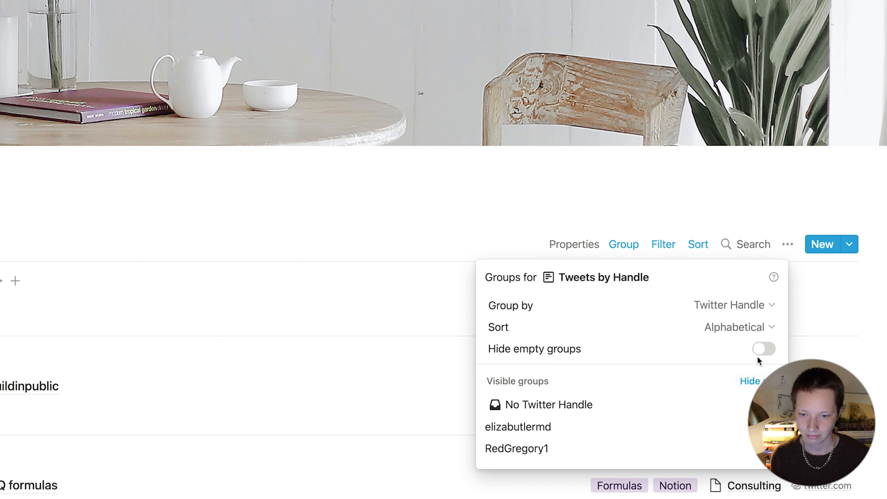
pyautogui.click(764, 349)
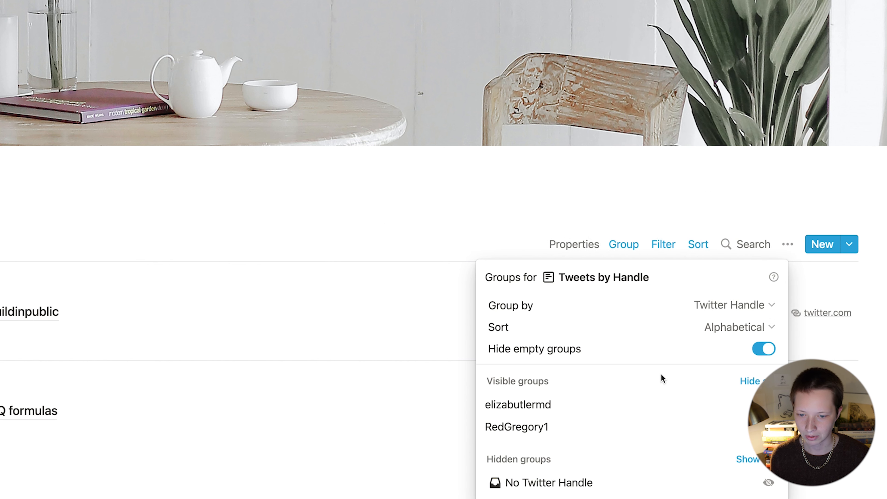
pyautogui.click(299, 451)
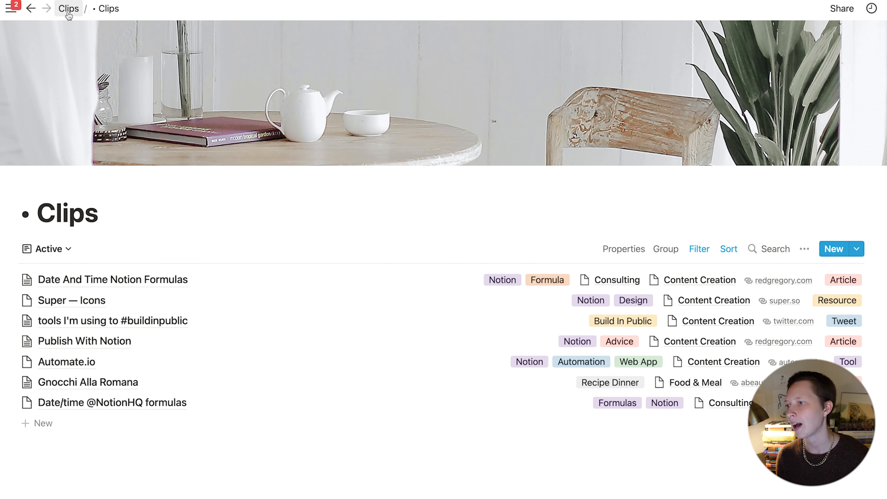
pyautogui.click(68, 10)
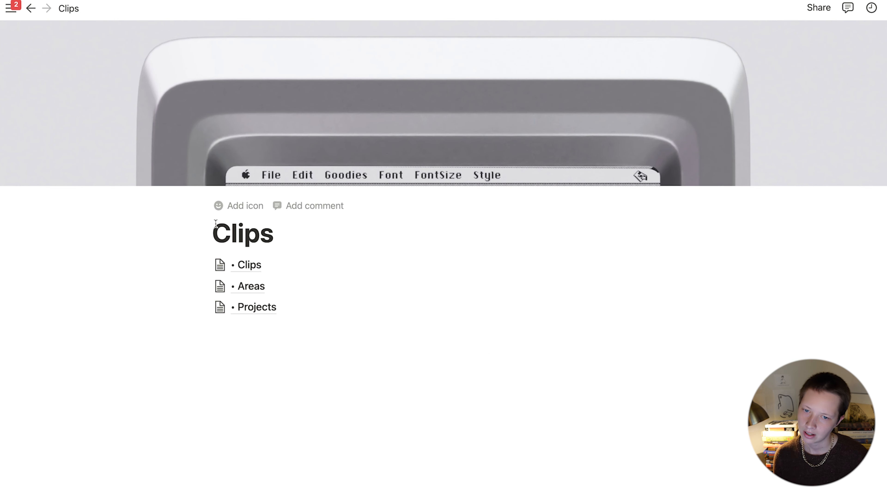
# Step: On the Areas page, set the gallery's card preview to None and card size to Small
pyautogui.click(250, 286)
pyautogui.click(626, 96)
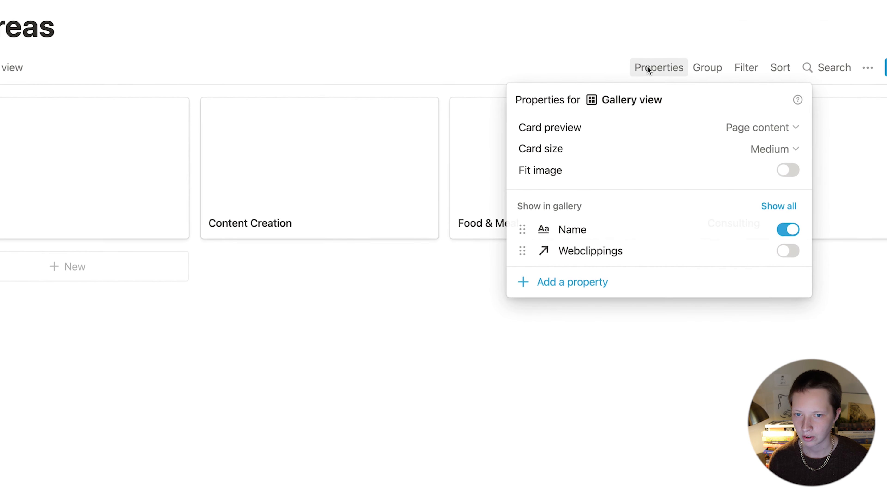
pyautogui.click(740, 147)
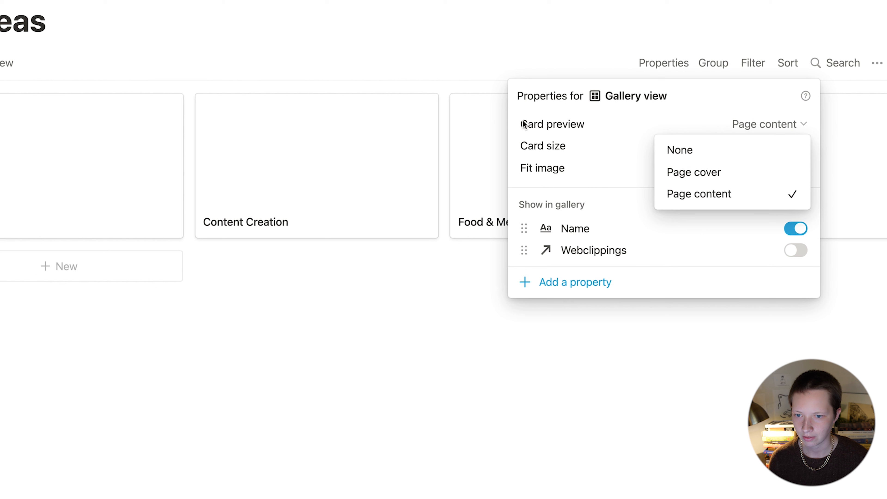
pyautogui.click(739, 154)
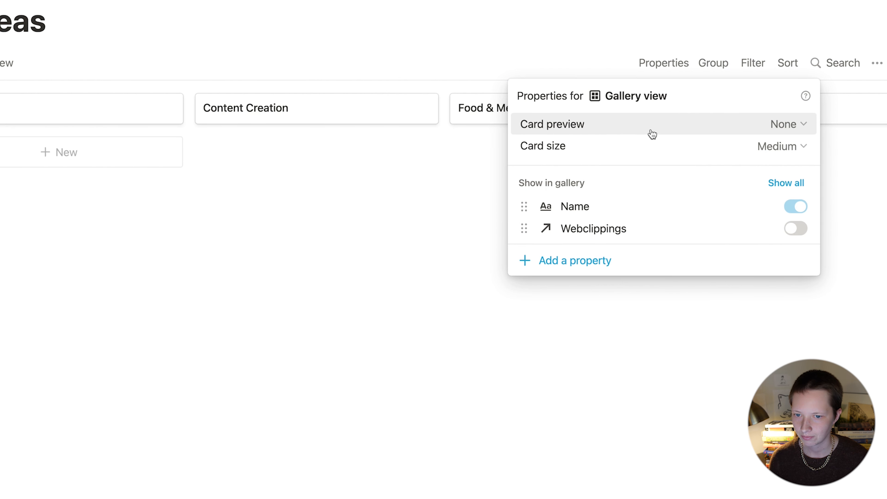
pyautogui.click(790, 147)
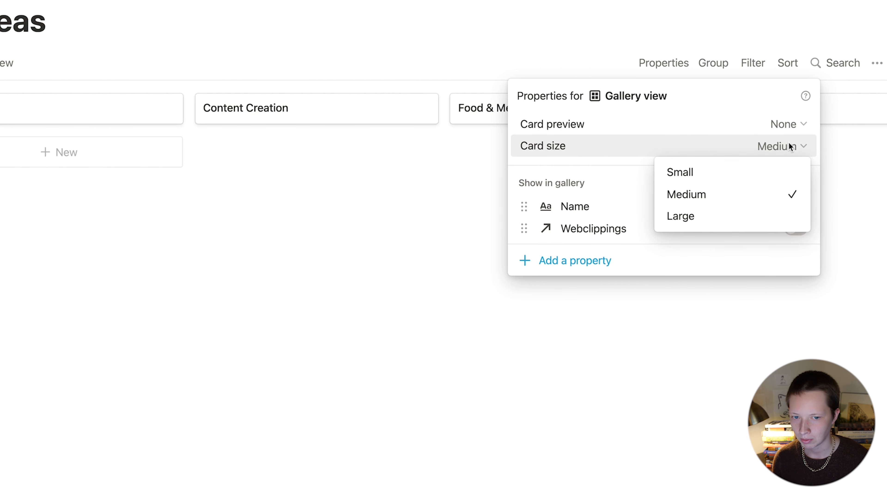
pyautogui.click(667, 175)
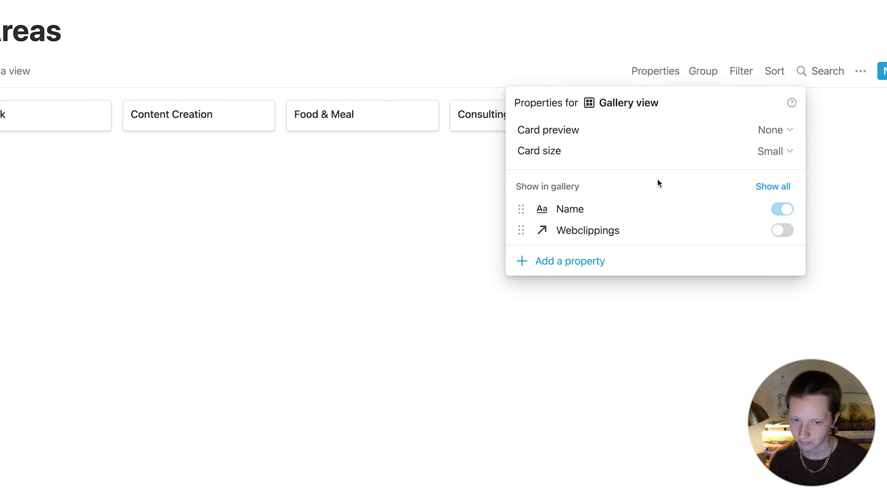
# Step: Go back to the Clips page and open the Projects board
pyautogui.click(129, 168)
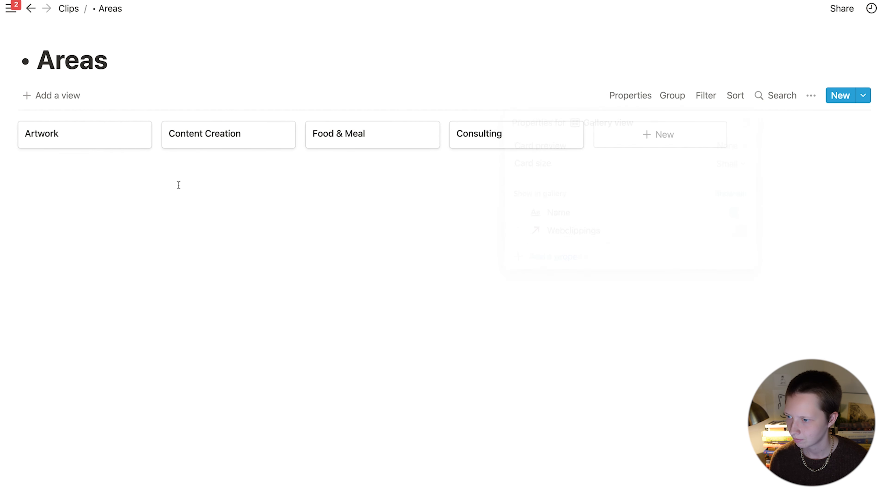
pyautogui.click(69, 10)
pyautogui.click(248, 309)
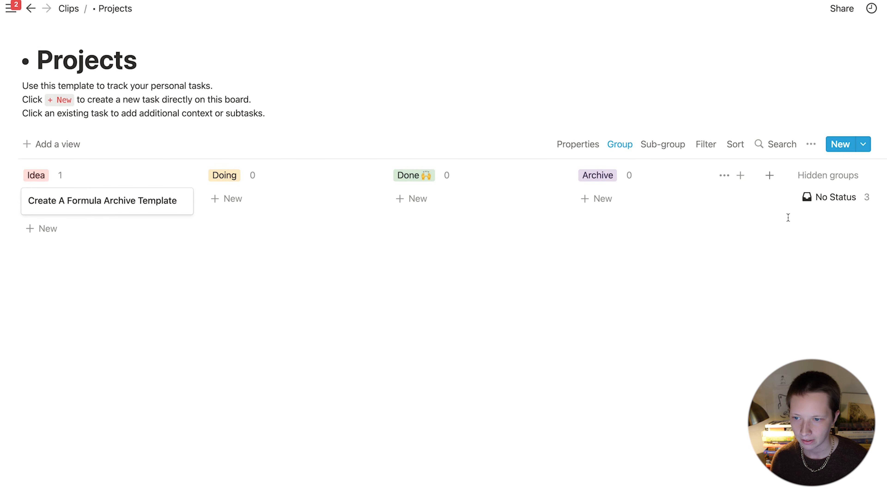
# Step: Turn on Color columns in the Projects board's grouping settings
pyautogui.click(620, 144)
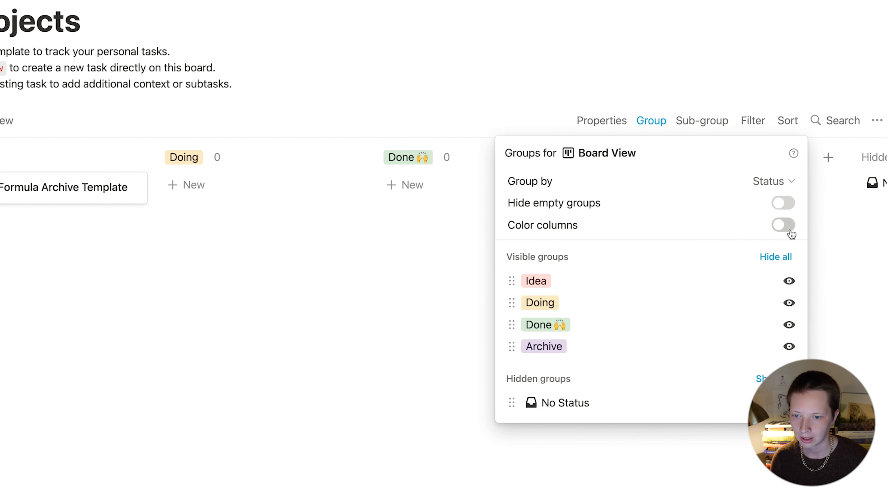
pyautogui.click(789, 227)
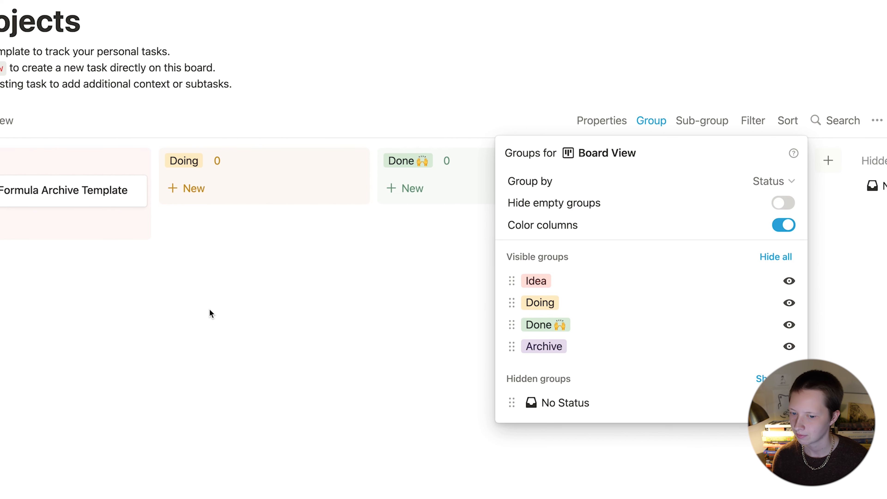
pyautogui.click(209, 309)
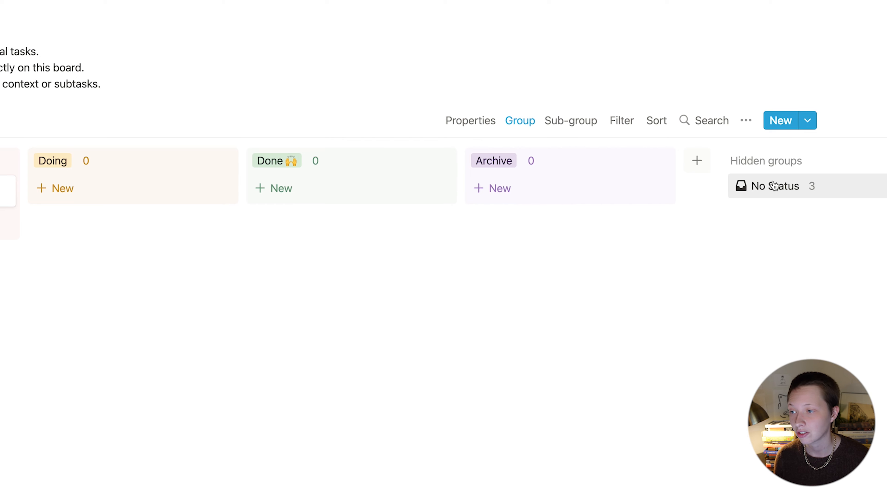
# Step: Move the Lofi Study Music and Notion Tools tasks from No Status into Idea, then return to Clips
pyautogui.click(789, 190)
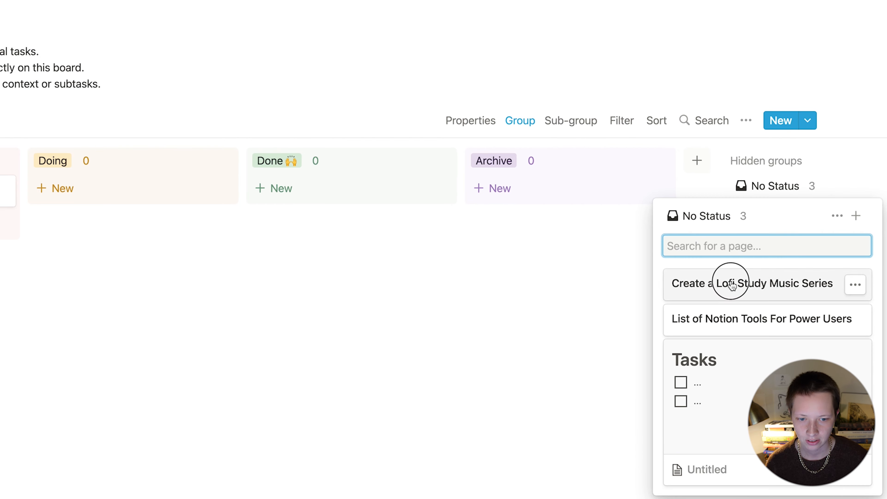
pyautogui.moveTo(733, 279); pyautogui.dragTo(15, 266)
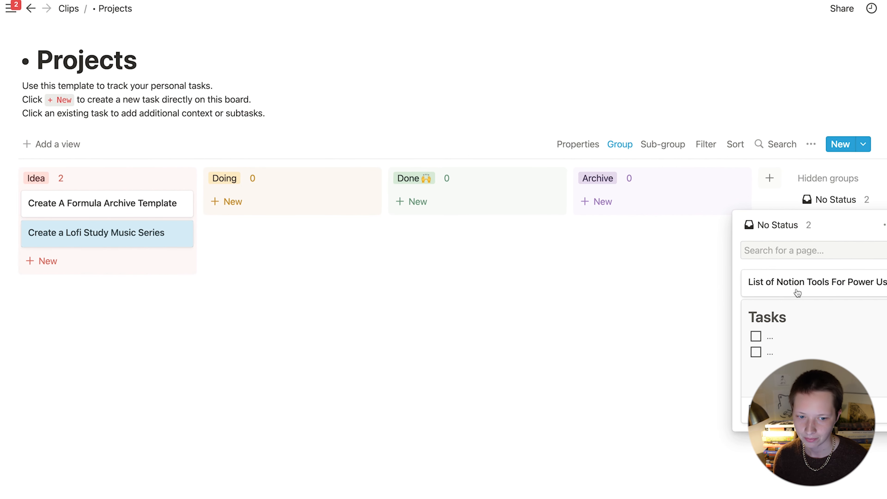
pyautogui.moveTo(797, 293); pyautogui.dragTo(93, 278)
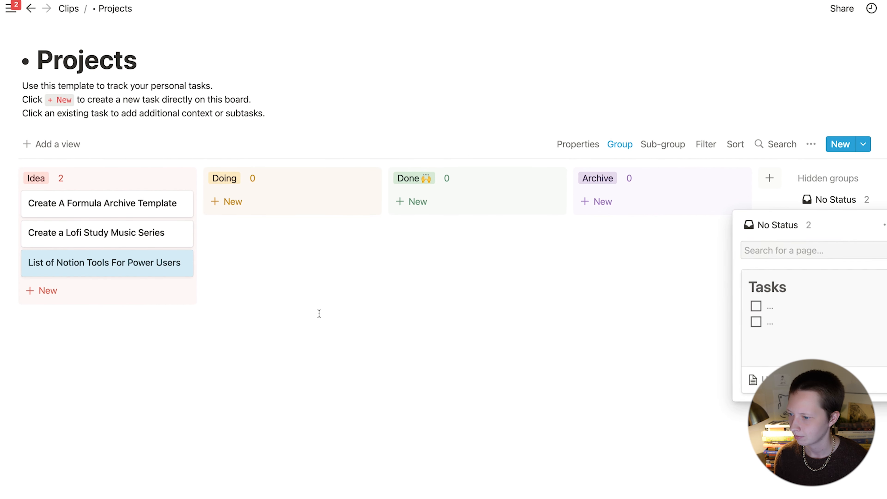
pyautogui.click(282, 232)
pyautogui.click(68, 9)
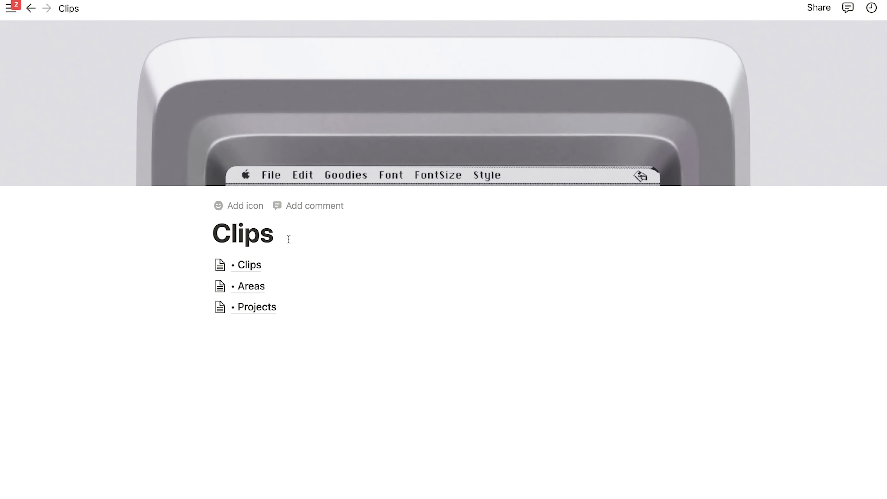
# Step: Add empty blocks below the Clips title and give one a light blue background
pyautogui.click(288, 239)
pyautogui.press('Return')
pyautogui.press('Return')
pyautogui.press('Return')
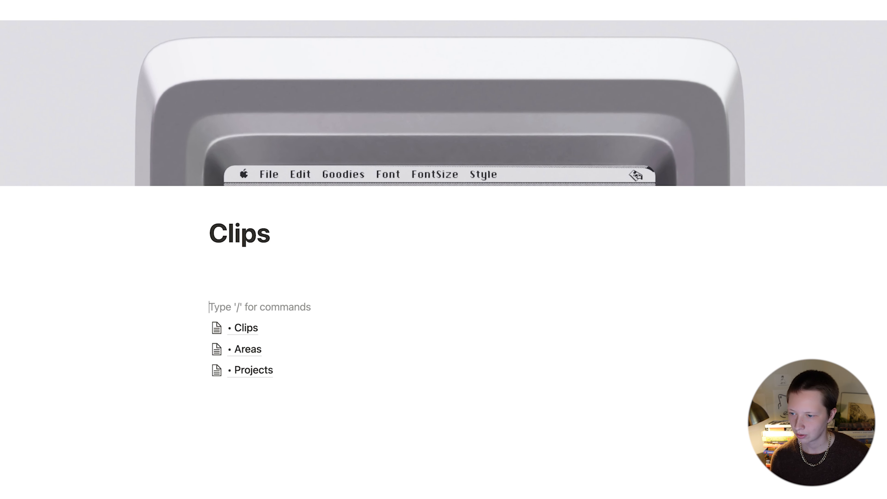
pyautogui.moveTo(158, 293); pyautogui.dragTo(246, 286)
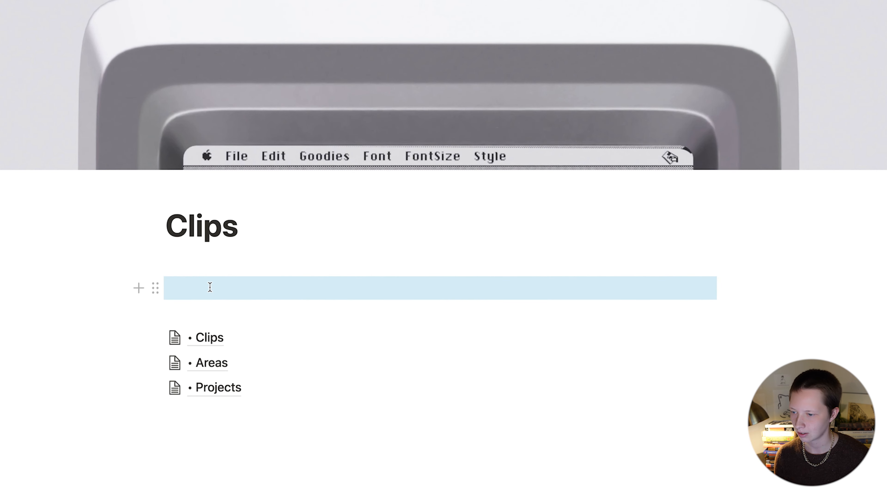
pyautogui.click(158, 289)
pyautogui.moveTo(106, 380)
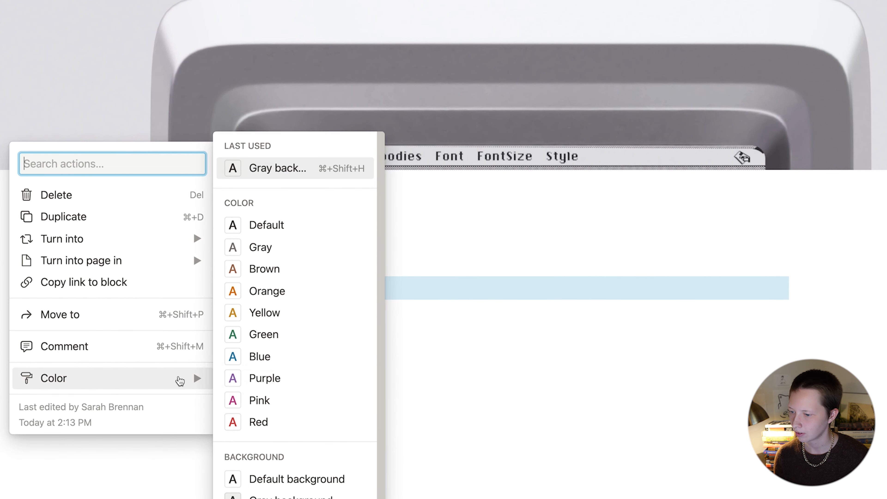
pyautogui.scroll(-3, 282, 400)
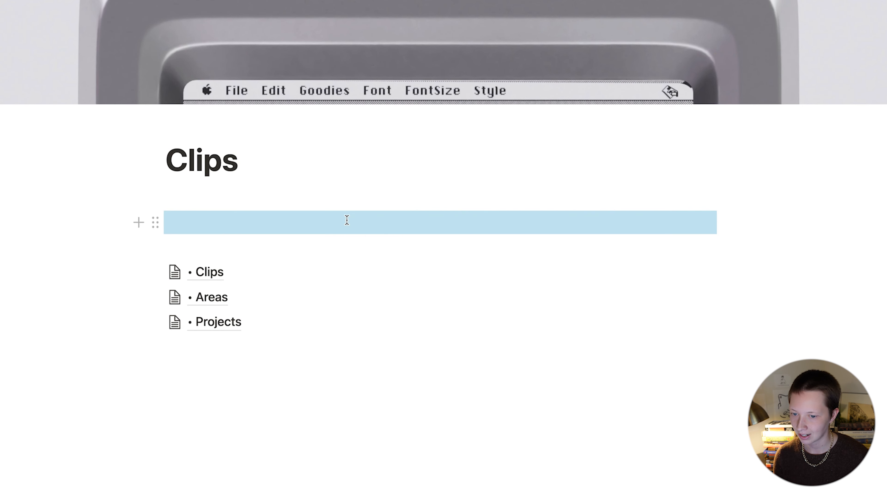
# Step: Duplicate the light blue block into a second column and move the empty block beneath them
pyautogui.press('super+d')
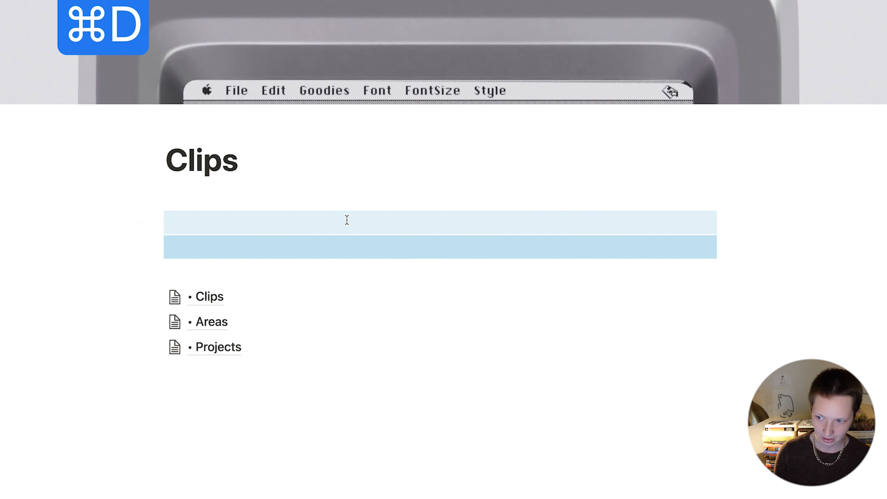
pyautogui.moveTo(153, 247); pyautogui.dragTo(727, 222)
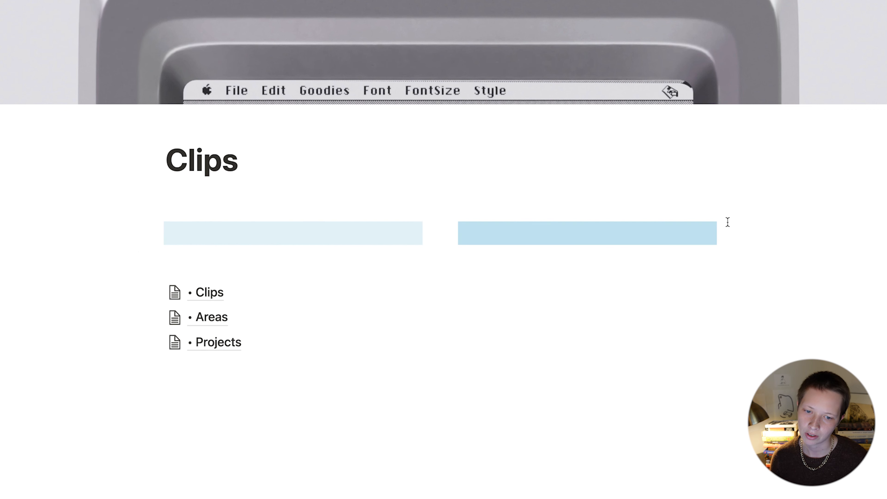
pyautogui.click(570, 202)
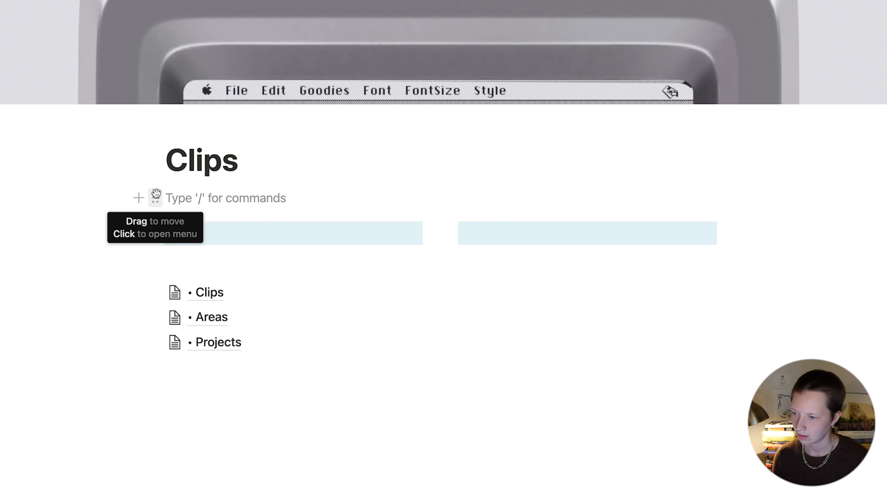
pyautogui.moveTo(156, 194); pyautogui.dragTo(169, 247)
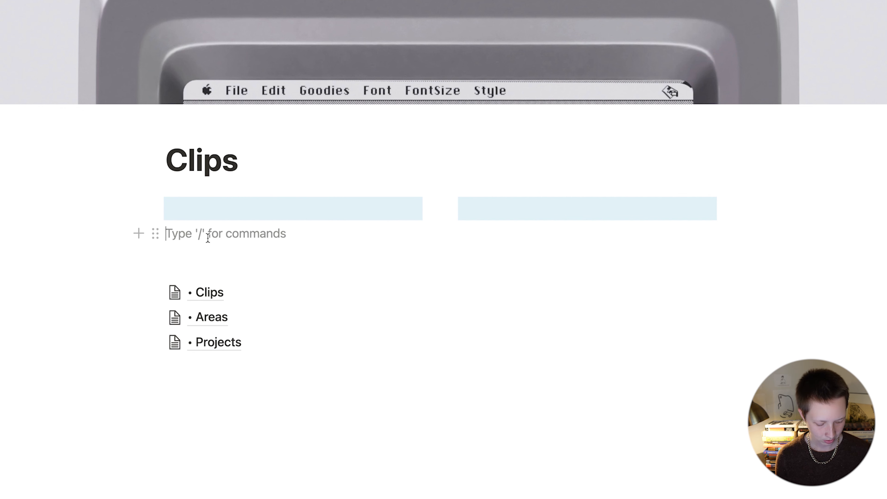
# Step: Create two quote blocks, 'Archived Bookmarks' and 'Active Bookmarks'
pyautogui.write('/quot')
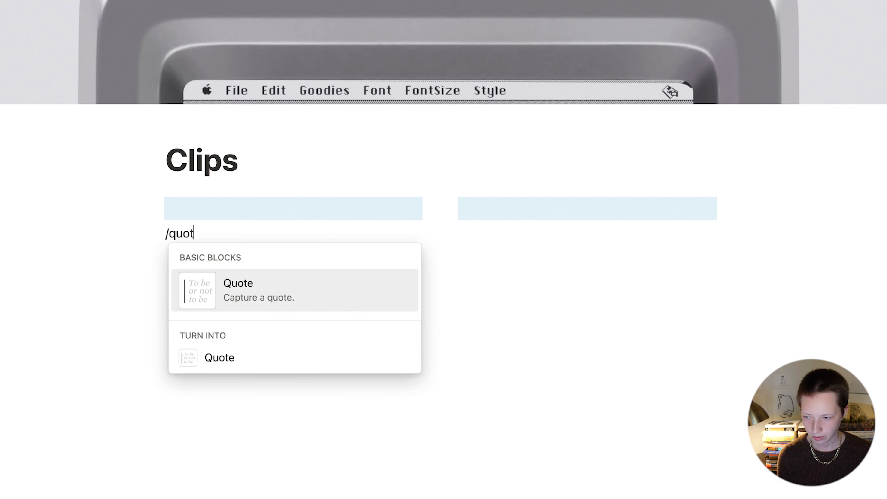
pyautogui.press('Return')
pyautogui.write('Archived Bookmarks')
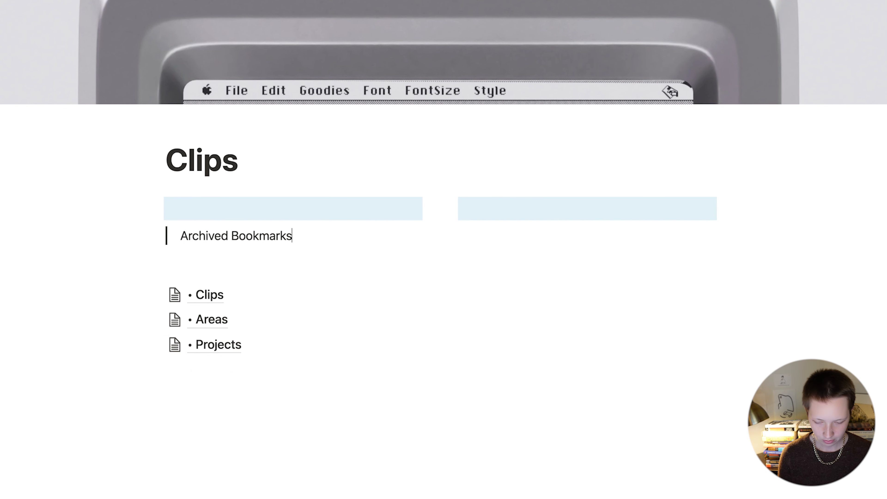
pyautogui.press('Return')
pyautogui.write('/quo')
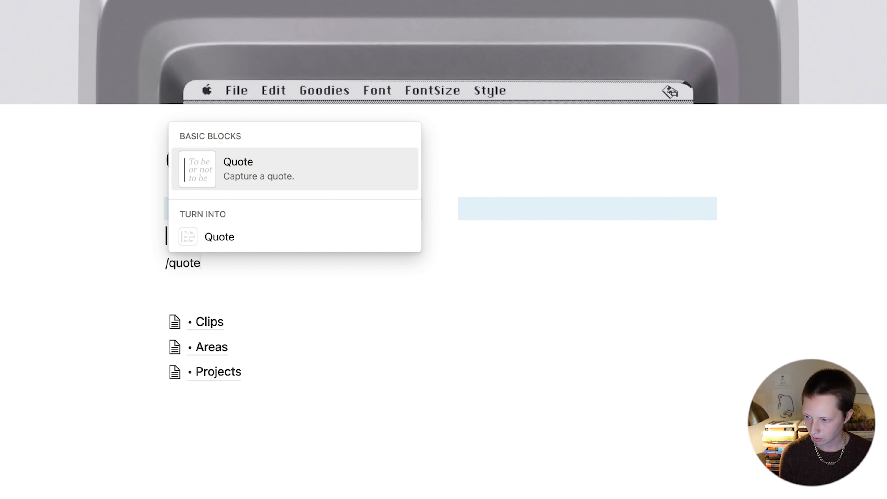
pyautogui.write('te')
pyautogui.press('Return')
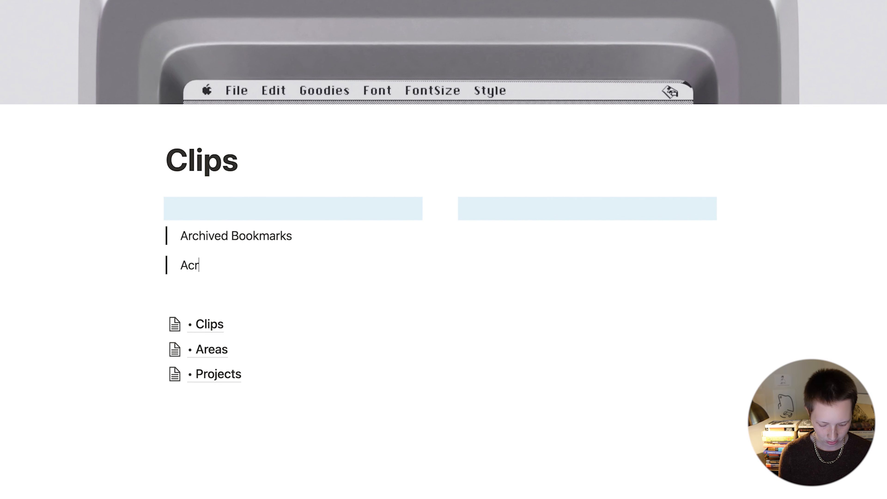
pyautogui.write('Active Bookmarks')
pyautogui.press('Return')
# Step: Nest a quote under Active Bookmarks with Resources, Articles, Tools in order, then open • Clips
pyautogui.press('Tab')
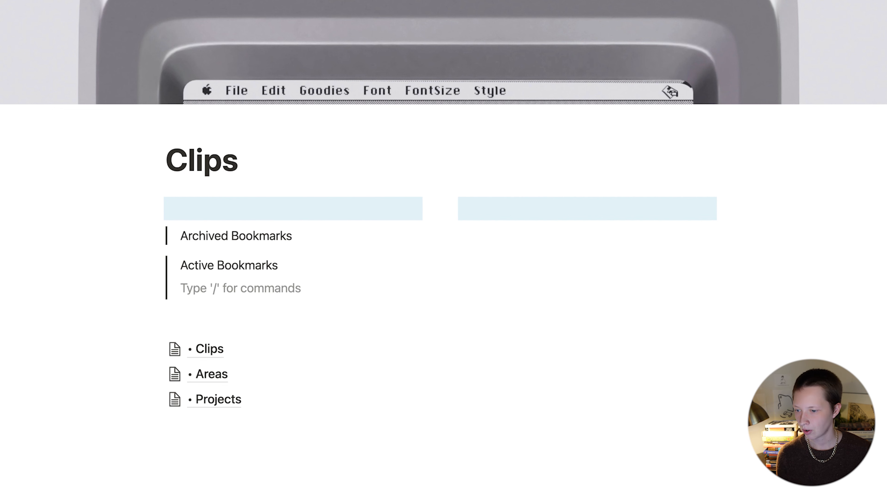
pyautogui.write('/quote')
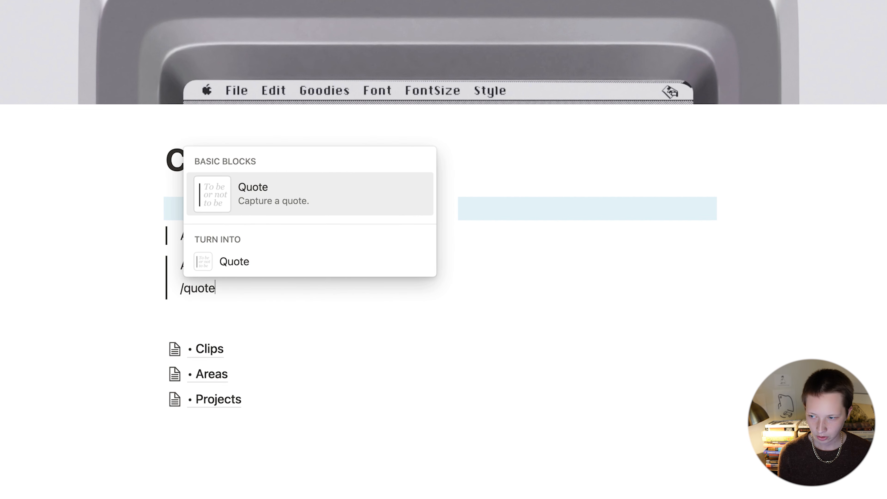
pyautogui.press('Return')
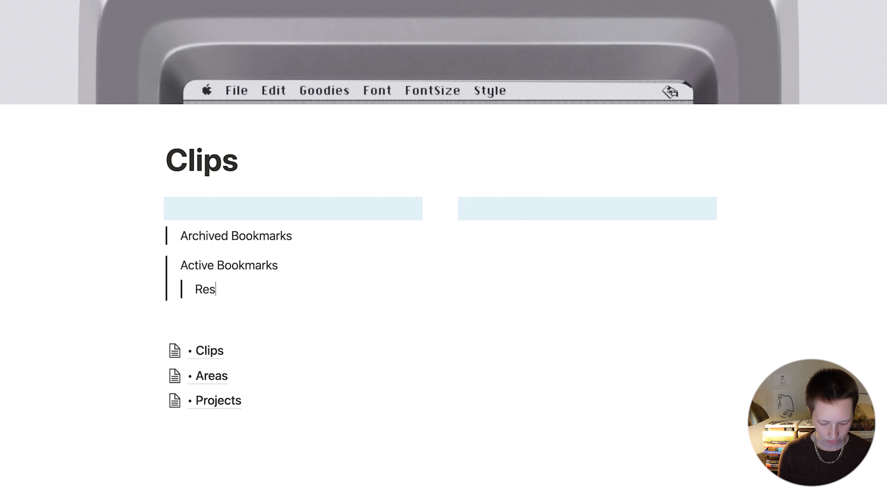
pyautogui.press('Return')
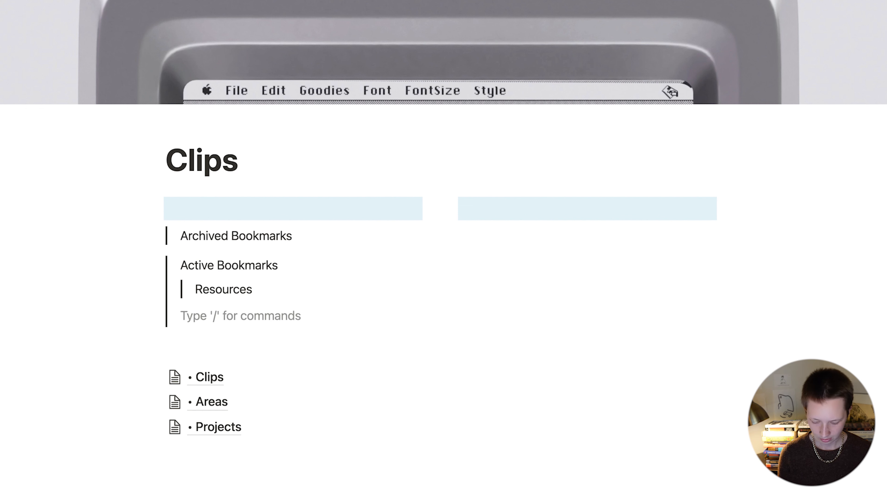
pyautogui.press('Tab')
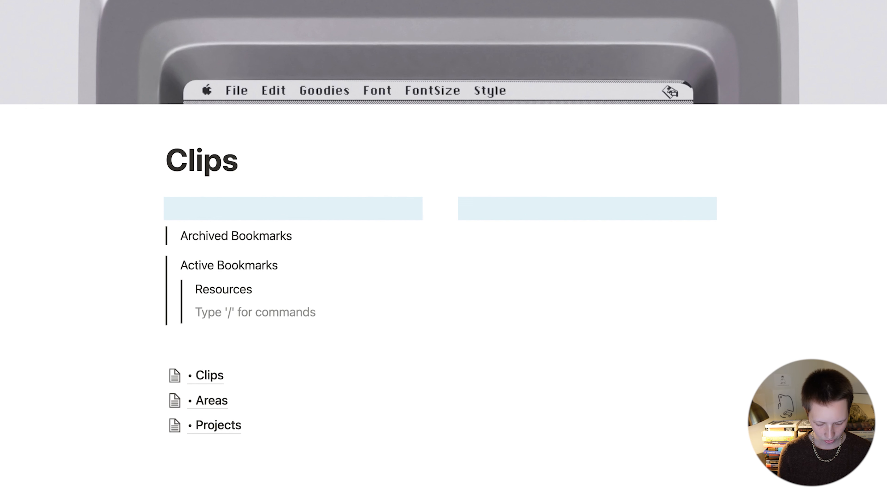
pyautogui.write('Tools')
pyautogui.press('Return')
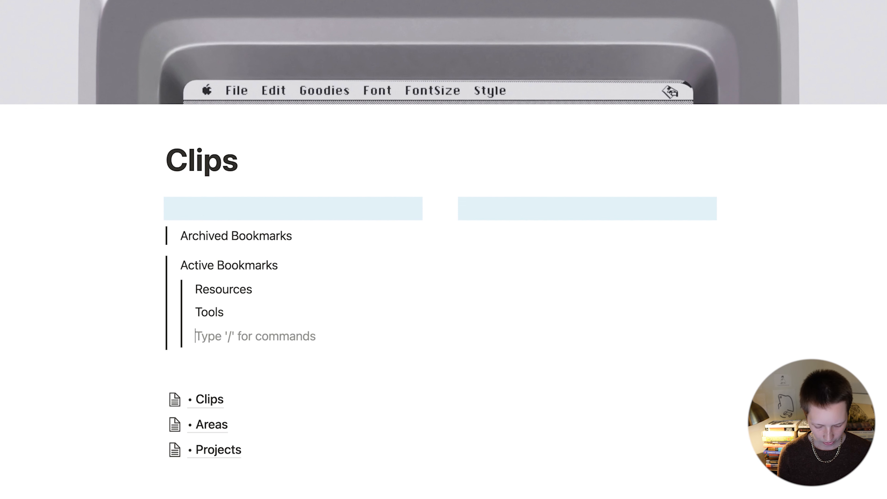
pyautogui.write('Articles')
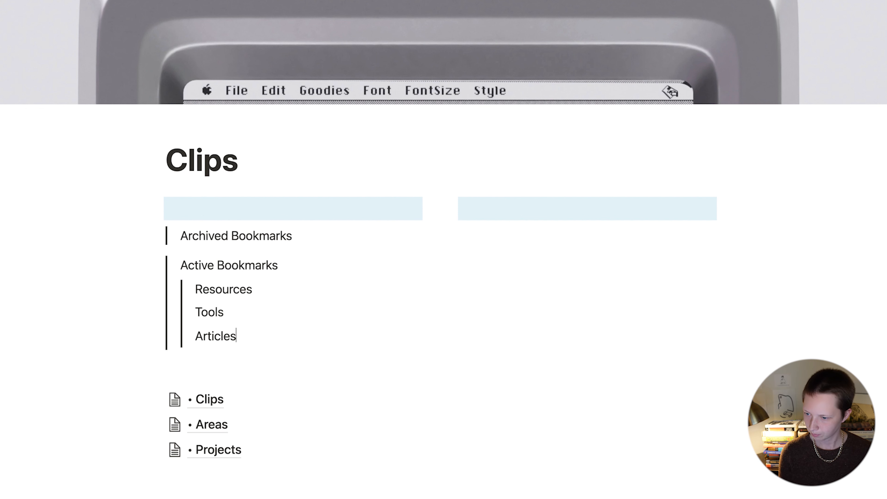
pyautogui.moveTo(170, 336); pyautogui.dragTo(196, 301)
pyautogui.click(61, 287)
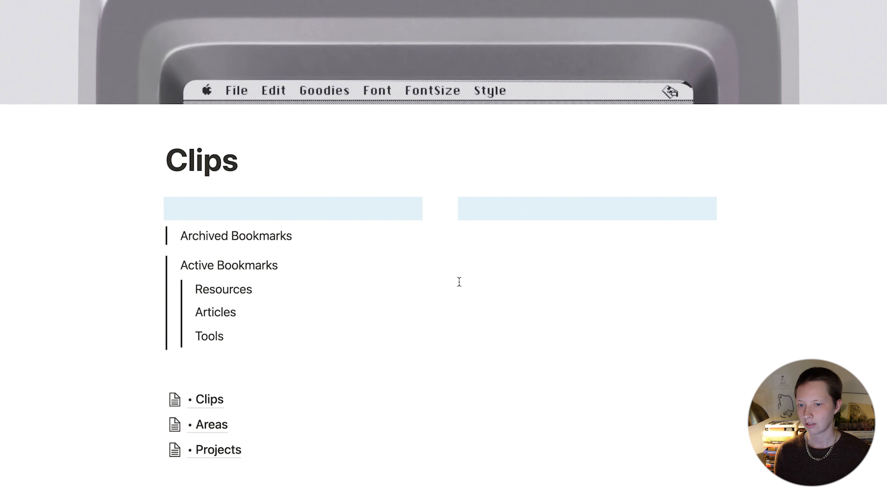
pyautogui.click(203, 399)
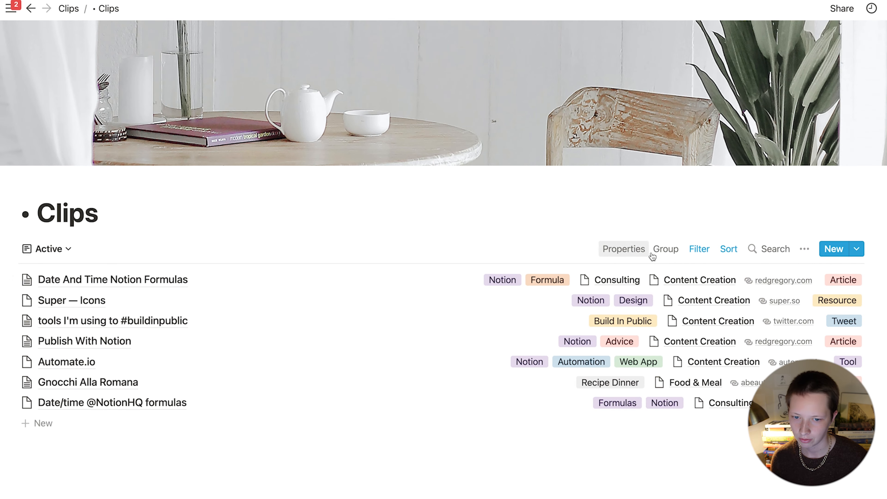
# Step: Link the Active Bookmarks text to the Clips database's Active view
pyautogui.click(804, 249)
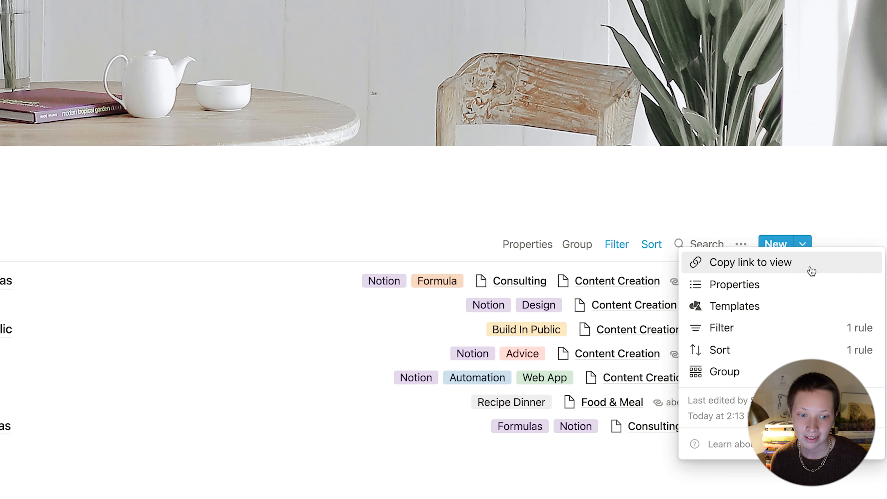
pyautogui.click(812, 271)
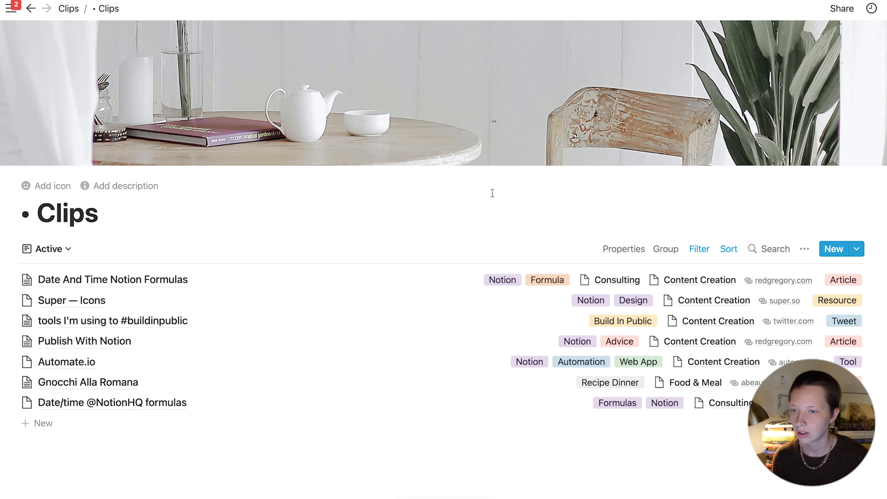
pyautogui.click(67, 8)
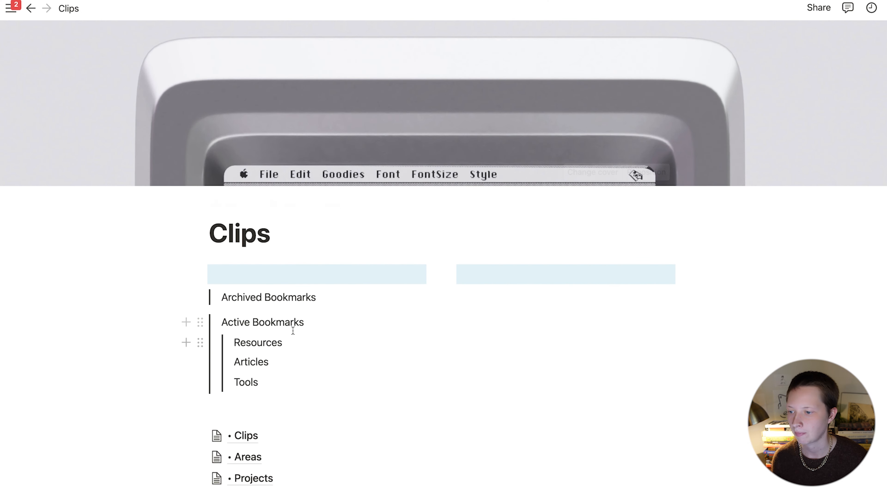
pyautogui.moveTo(308, 322); pyautogui.dragTo(223, 322)
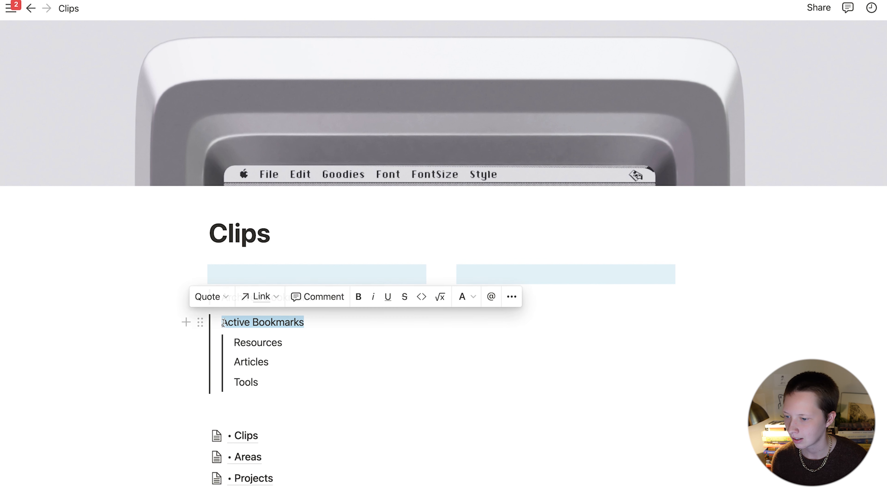
pyautogui.press('super+v')
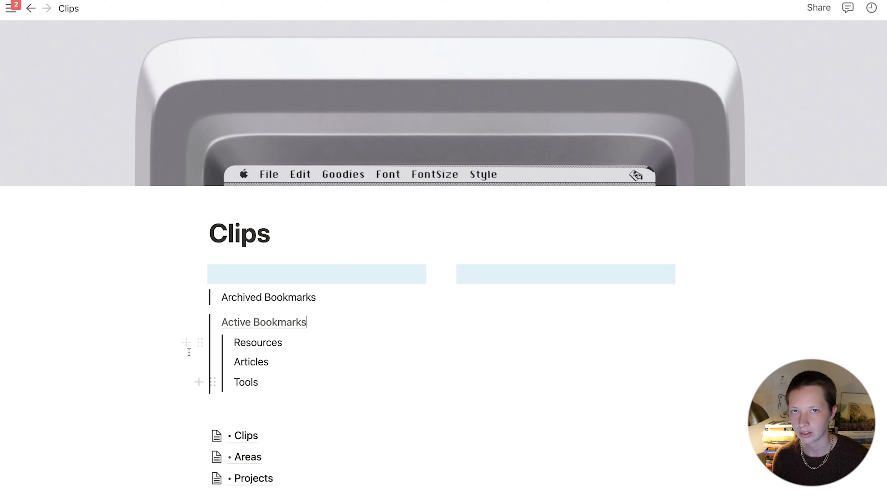
# Step: Link the Archived Bookmarks text to the Clips database's Archived view
pyautogui.click(259, 323)
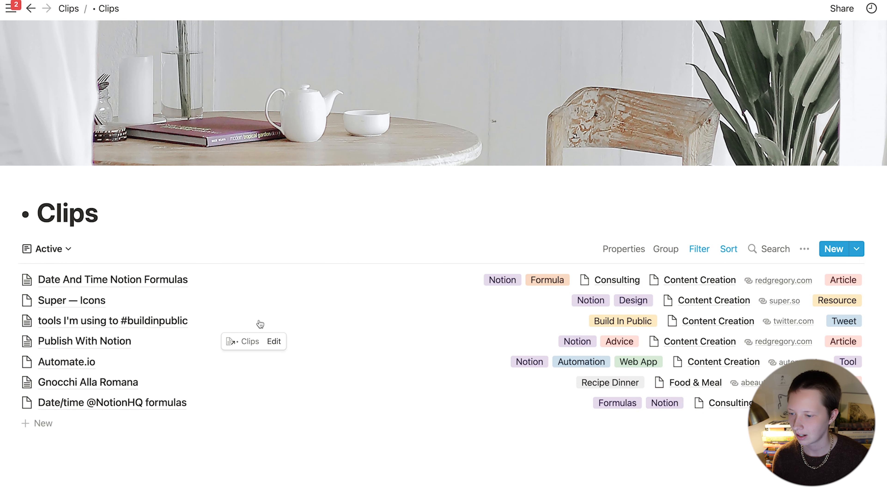
pyautogui.click(43, 253)
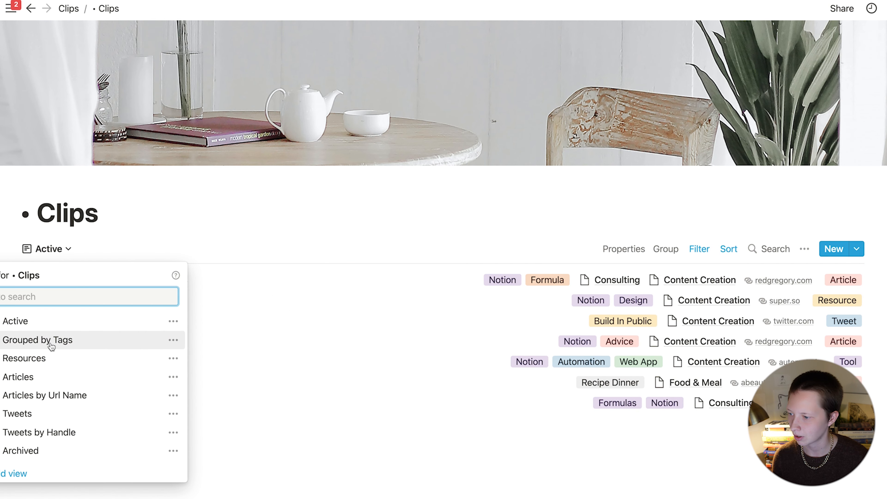
pyautogui.click(50, 358)
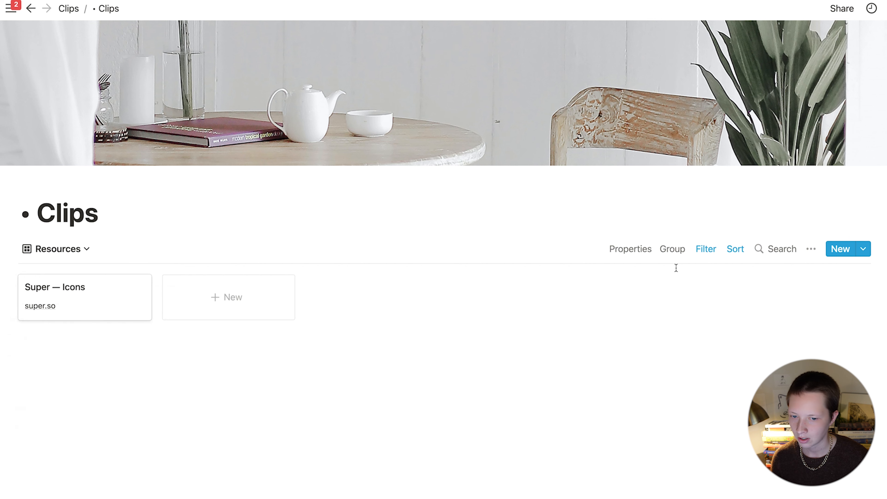
pyautogui.click(53, 249)
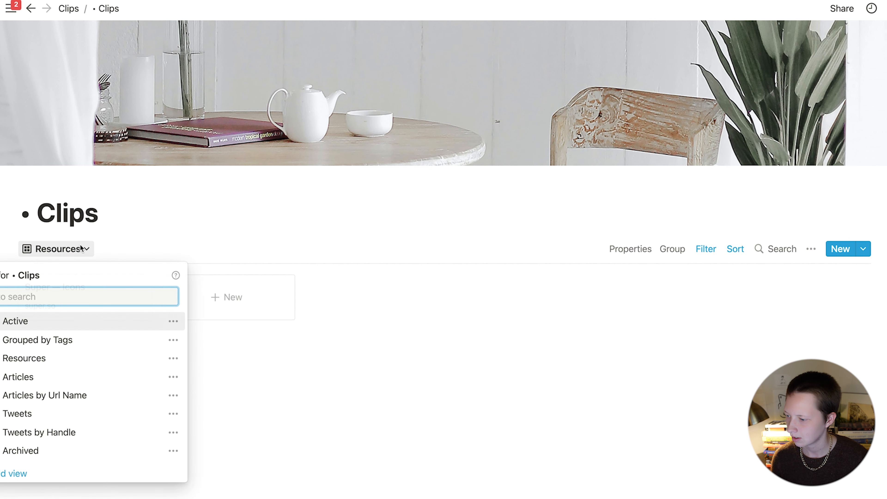
pyautogui.click(35, 454)
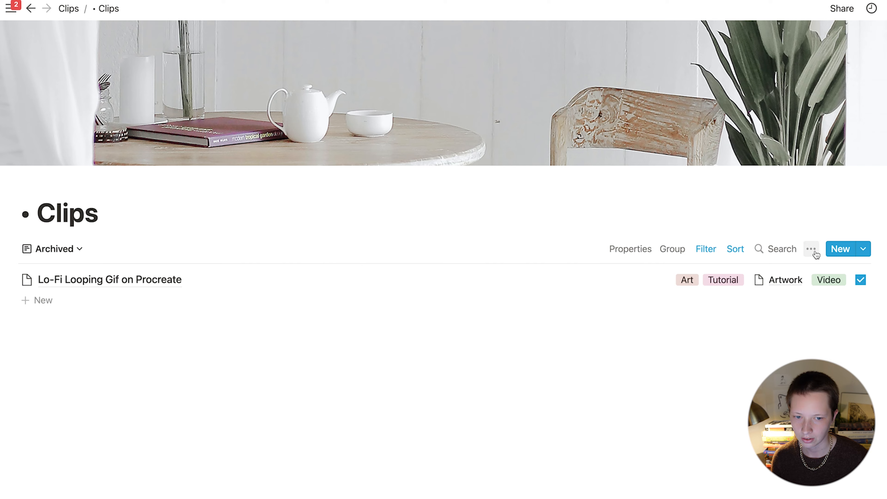
pyautogui.click(811, 249)
pyautogui.click(799, 264)
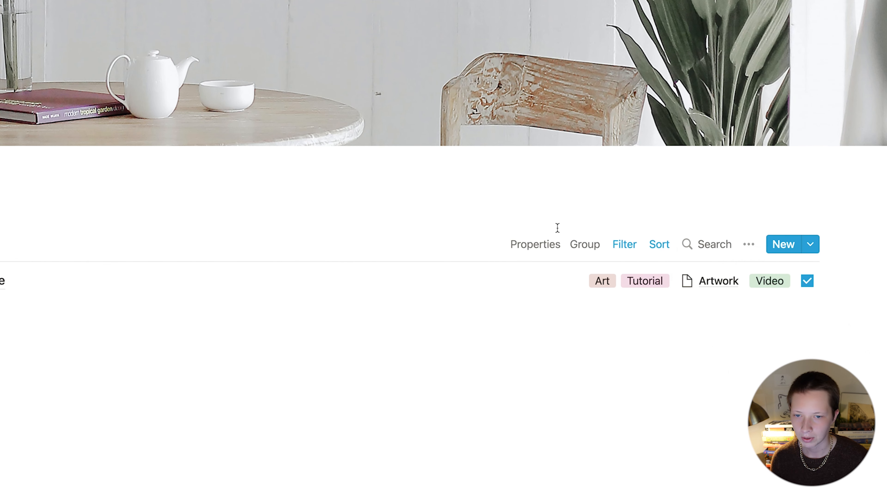
pyautogui.click(68, 9)
pyautogui.moveTo(319, 298); pyautogui.dragTo(223, 299)
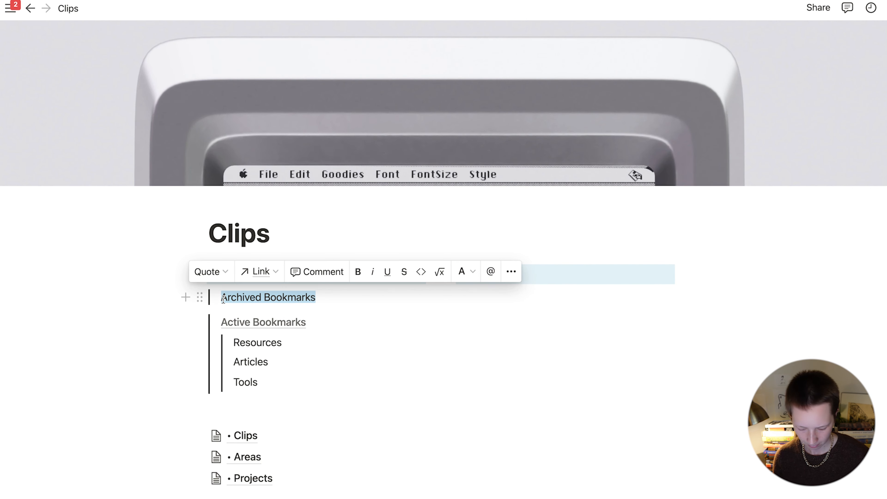
pyautogui.press('super+v')
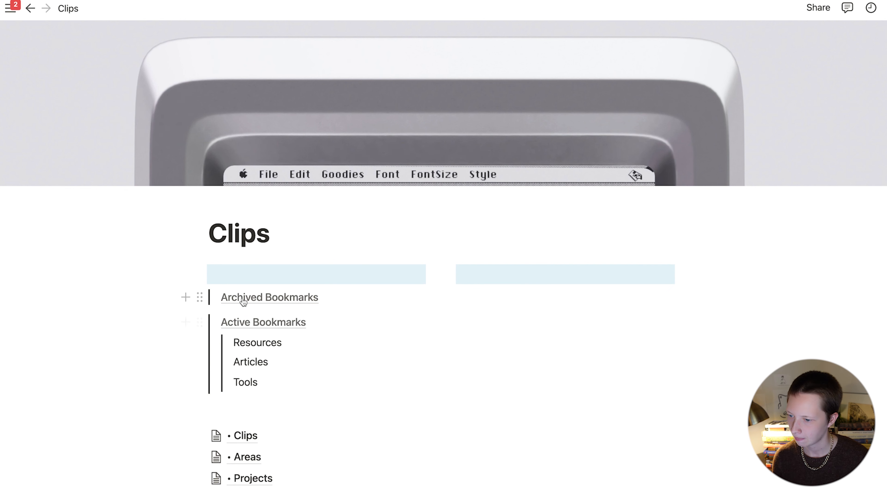
# Step: Link Resources to the Resources view of the Clips database
pyautogui.click(241, 298)
pyautogui.click(55, 249)
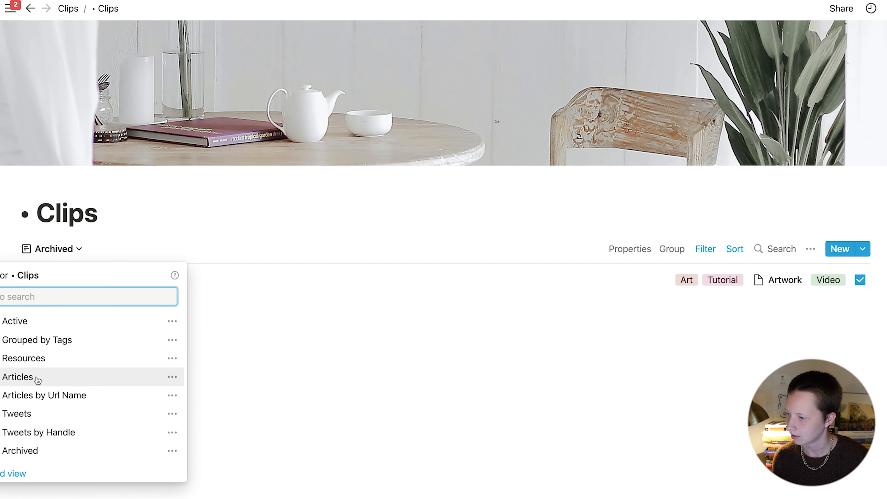
pyautogui.click(27, 363)
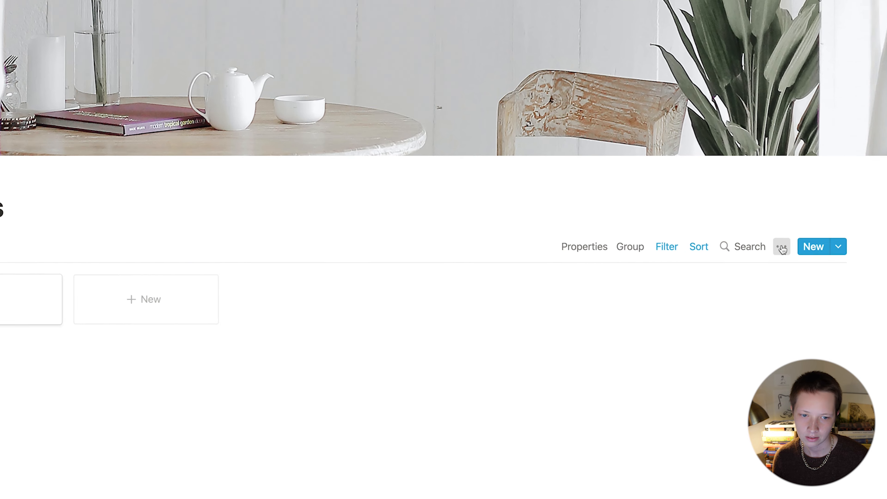
pyautogui.click(811, 249)
pyautogui.click(765, 268)
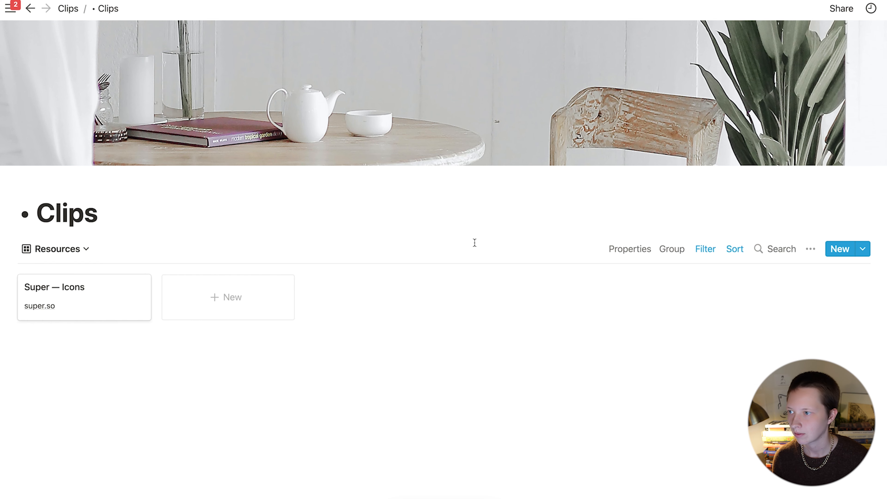
pyautogui.click(67, 9)
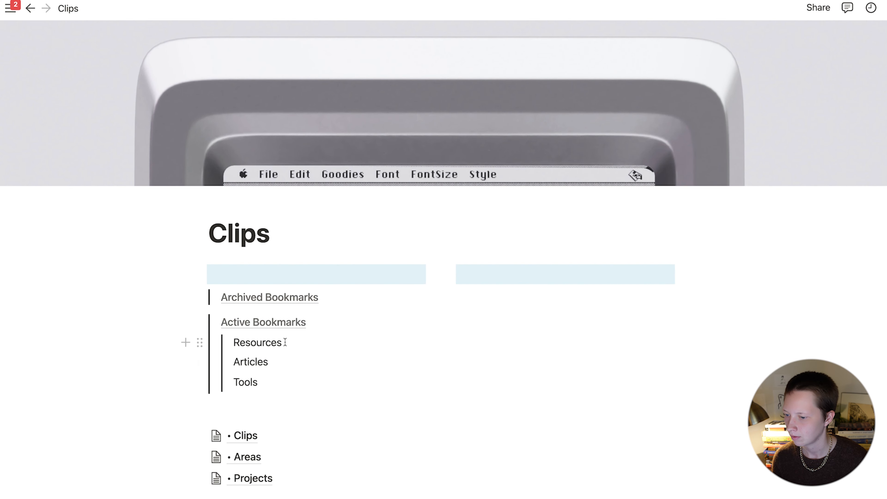
pyautogui.press('super+v')
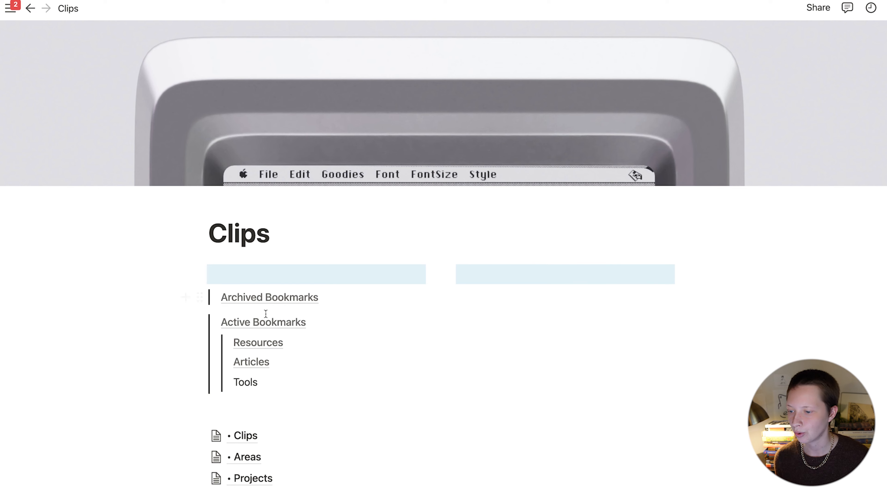
pyautogui.click(266, 297)
pyautogui.click(92, 249)
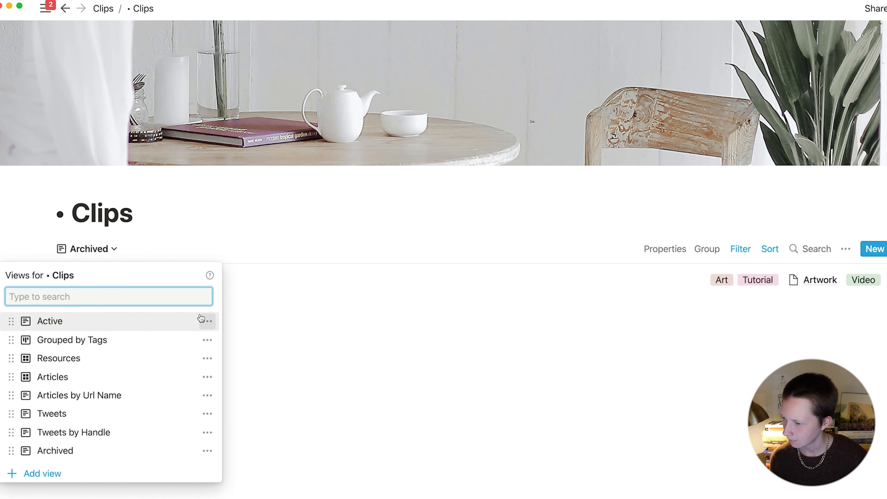
# Step: Duplicate the Active view and rename the copy Tools
pyautogui.click(208, 321)
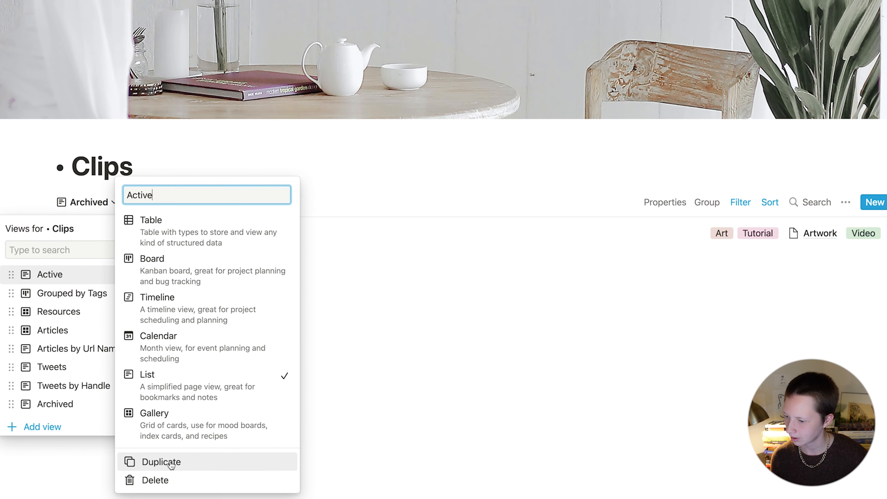
pyautogui.press('Escape')
pyautogui.click(90, 202)
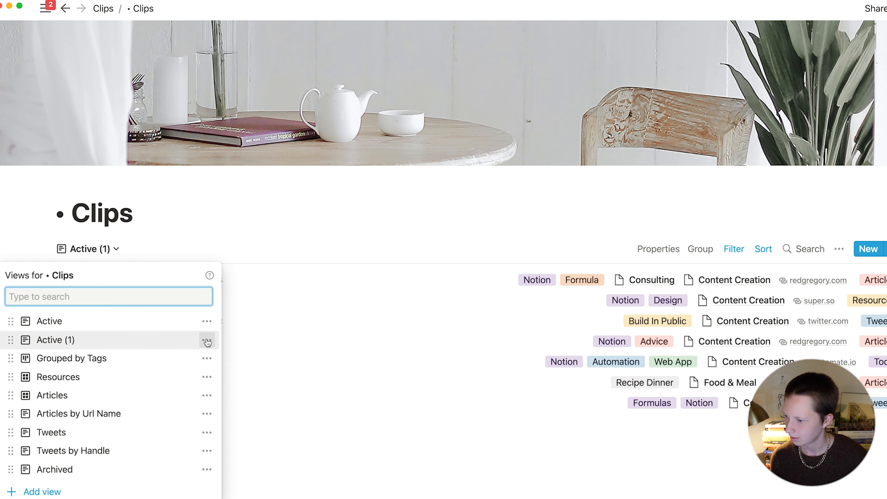
pyautogui.click(207, 341)
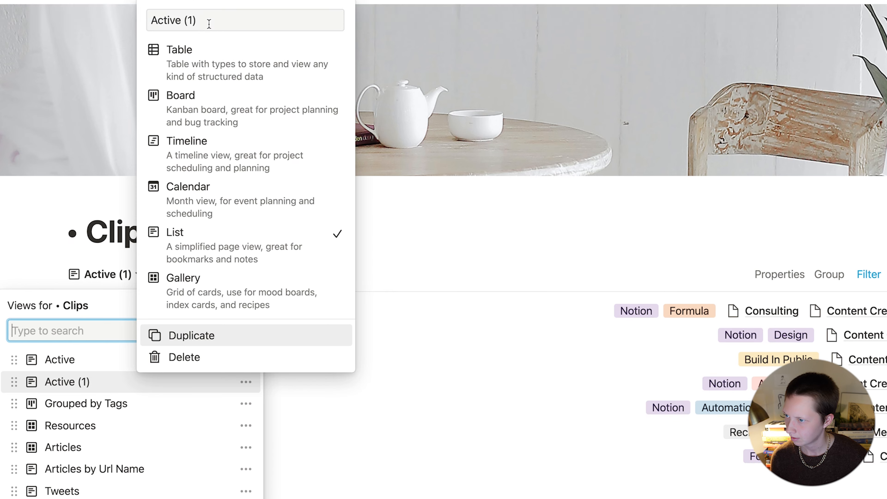
pyautogui.write('Tools')
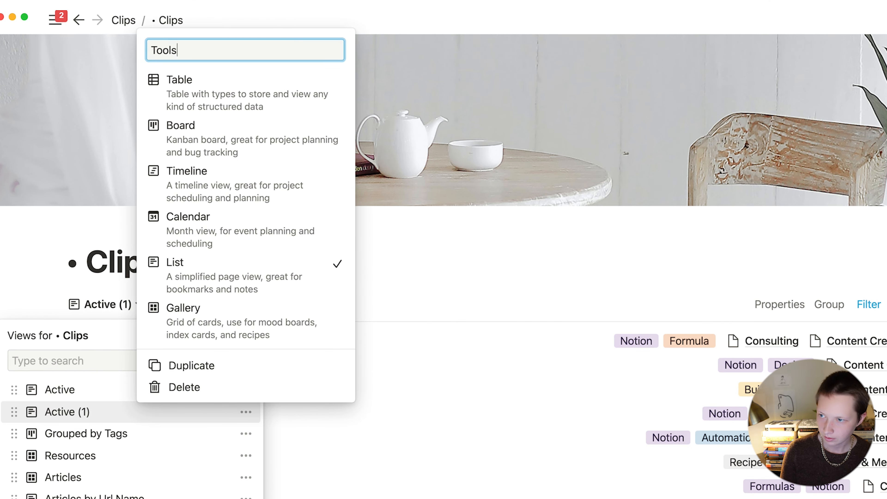
pyautogui.press('Return')
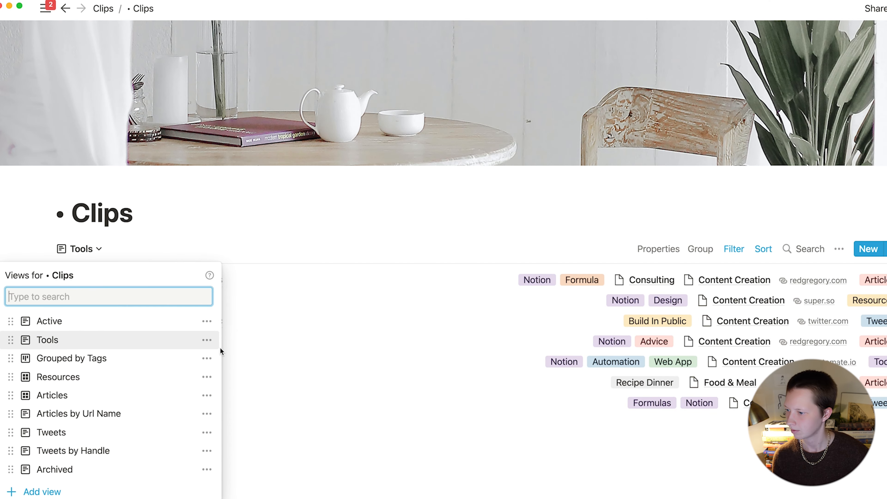
pyautogui.press('Escape')
# Step: Hide the Type property in the Tools view
pyautogui.click(658, 249)
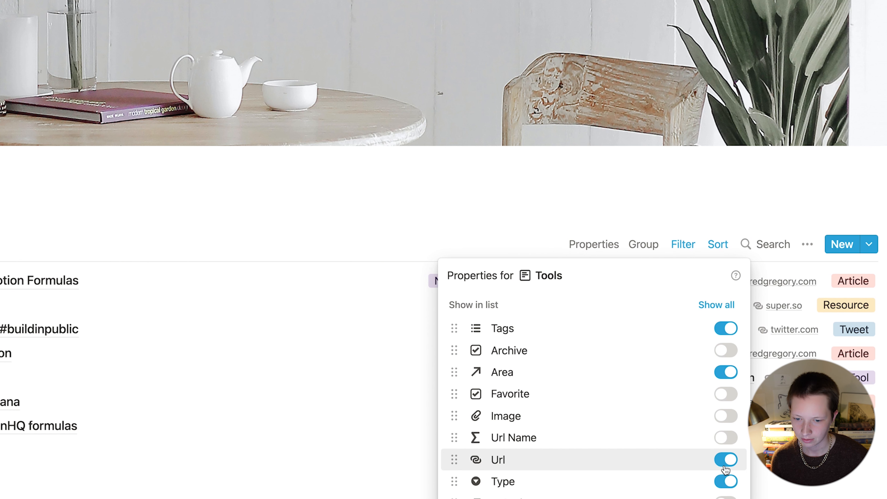
pyautogui.click(726, 481)
pyautogui.press('Escape')
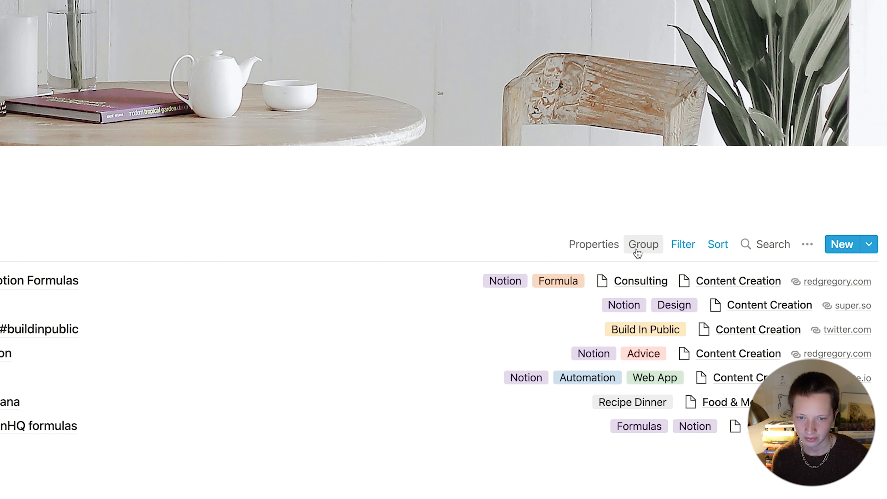
# Step: Add a filter rule so the Tools view shows only clips whose Type is Tool
pyautogui.click(685, 247)
pyautogui.click(537, 338)
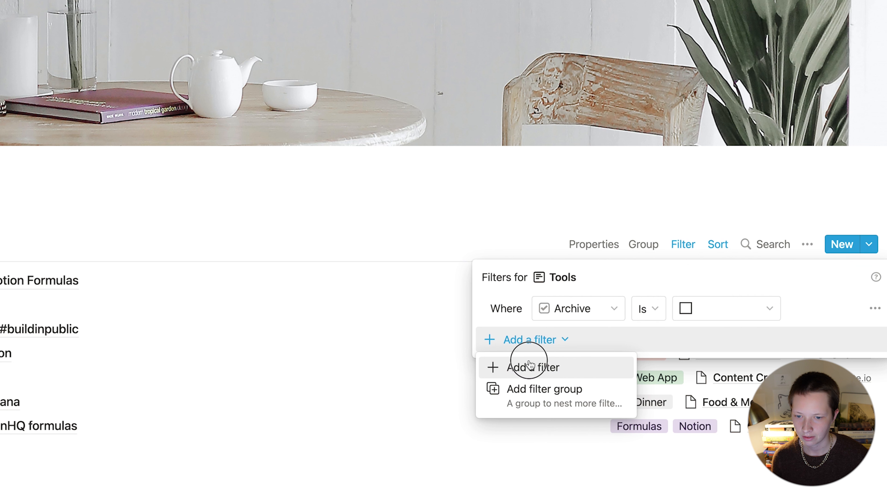
pyautogui.click(515, 368)
pyautogui.click(595, 332)
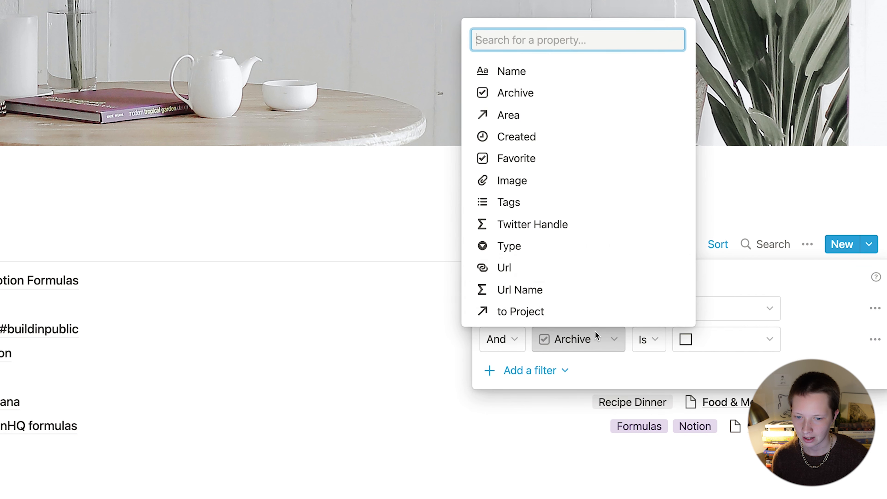
pyautogui.click(535, 252)
pyautogui.click(720, 340)
pyautogui.scroll(-3, 720, 340)
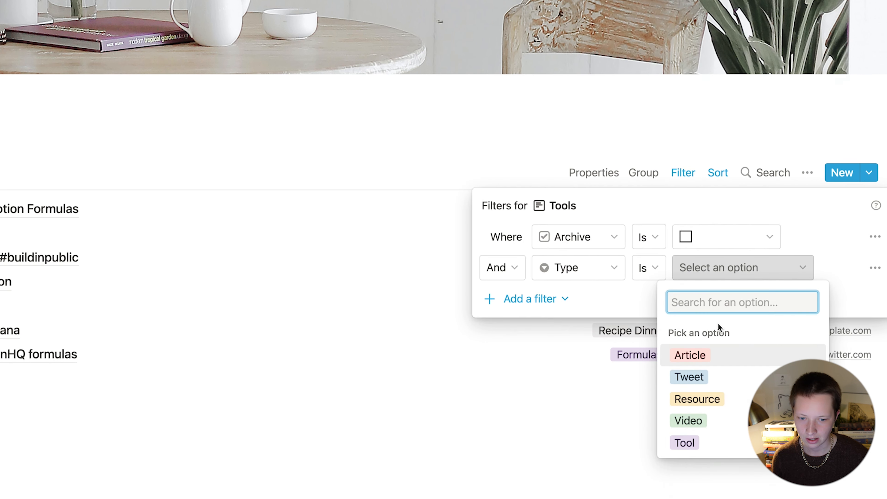
pyautogui.click(690, 443)
pyautogui.click(169, 401)
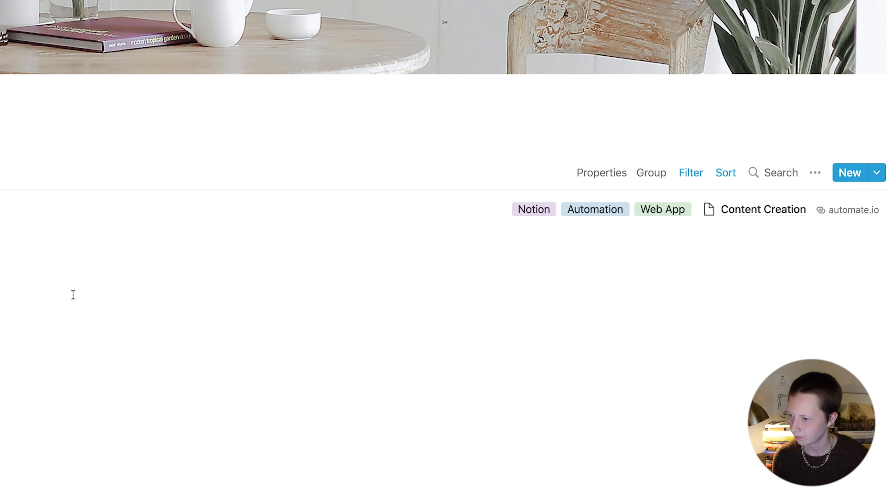
# Step: Copy the Tools view link, return to the Clips page, and delete the empty left-column block
pyautogui.click(816, 172)
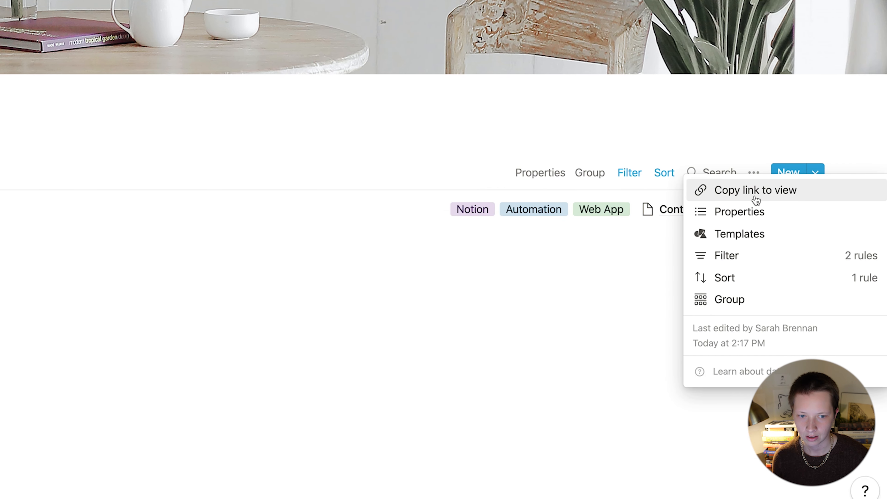
pyautogui.click(817, 196)
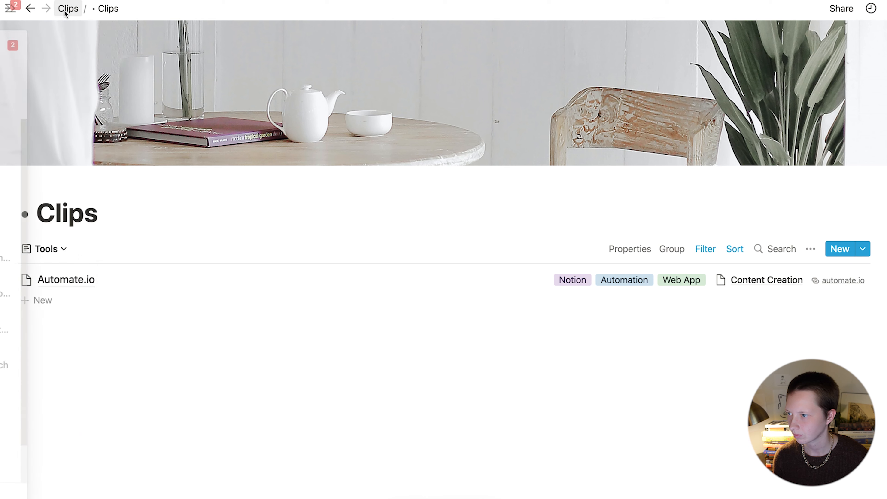
pyautogui.click(67, 9)
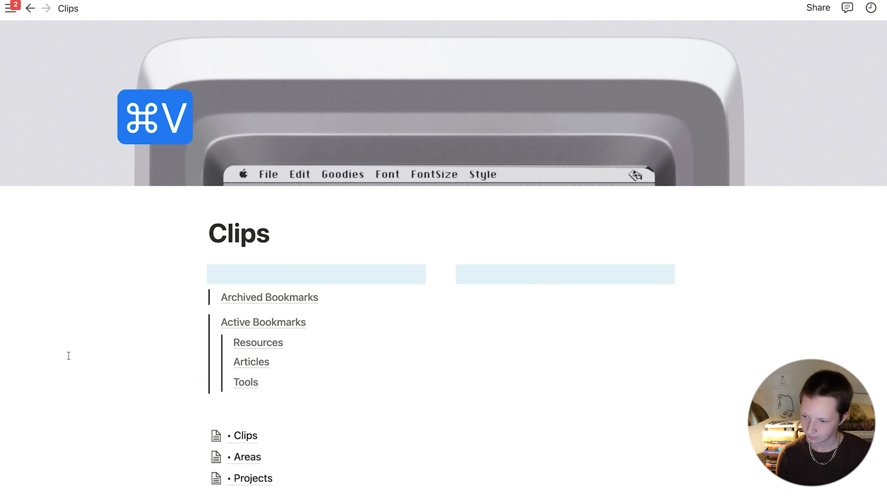
pyautogui.scroll(-2, 335, 209)
pyautogui.press('BackSpace')
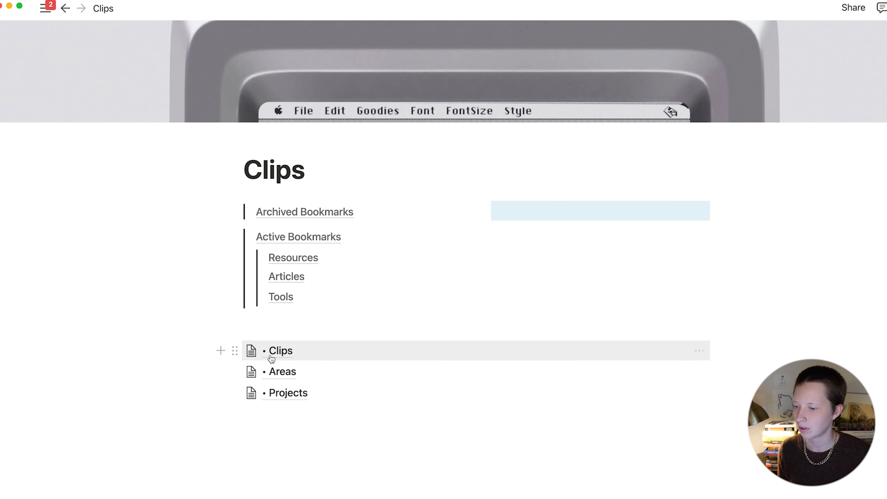
# Step: Copy the • Clips database block's link and paste it into the empty right-column block
pyautogui.click(235, 351)
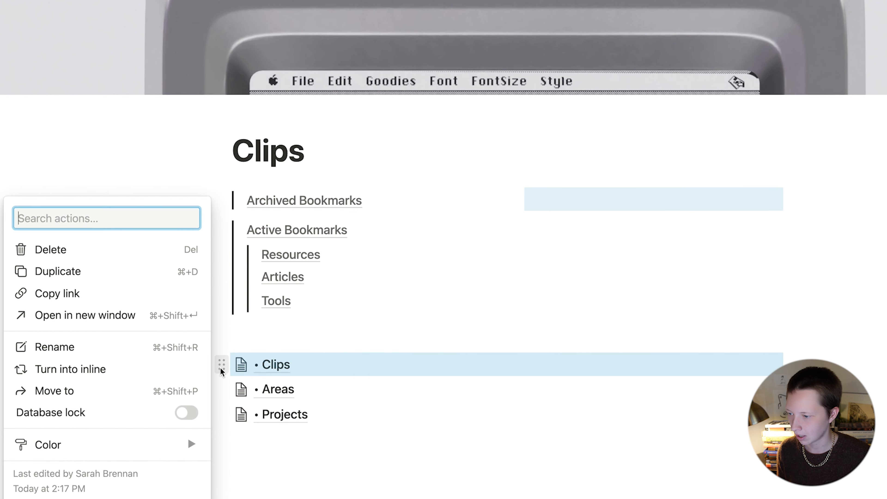
pyautogui.click(84, 294)
pyautogui.click(586, 224)
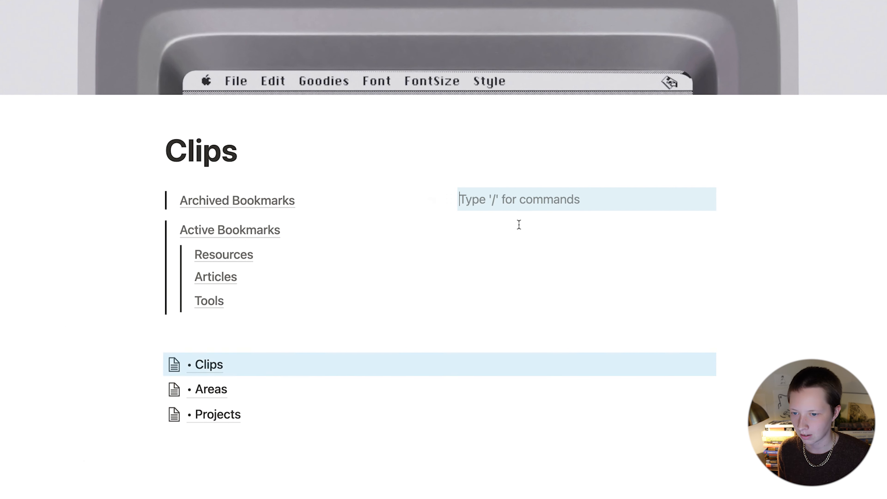
pyautogui.click(433, 202)
pyautogui.click(435, 207)
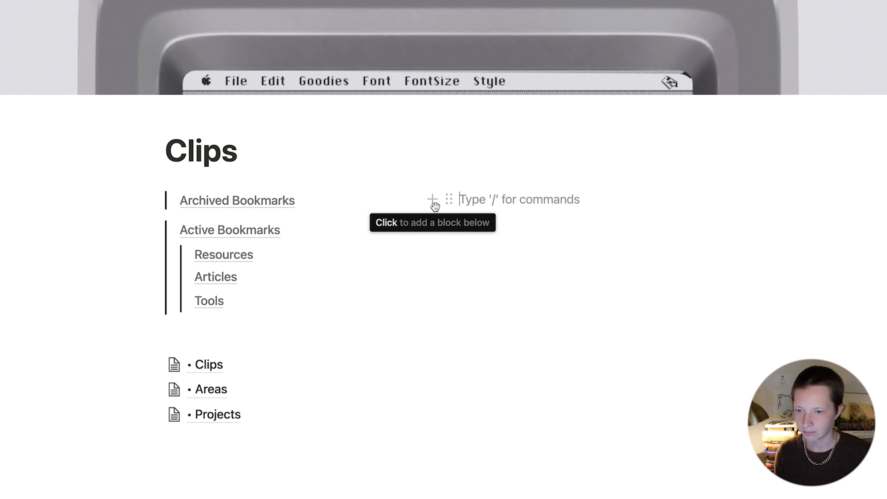
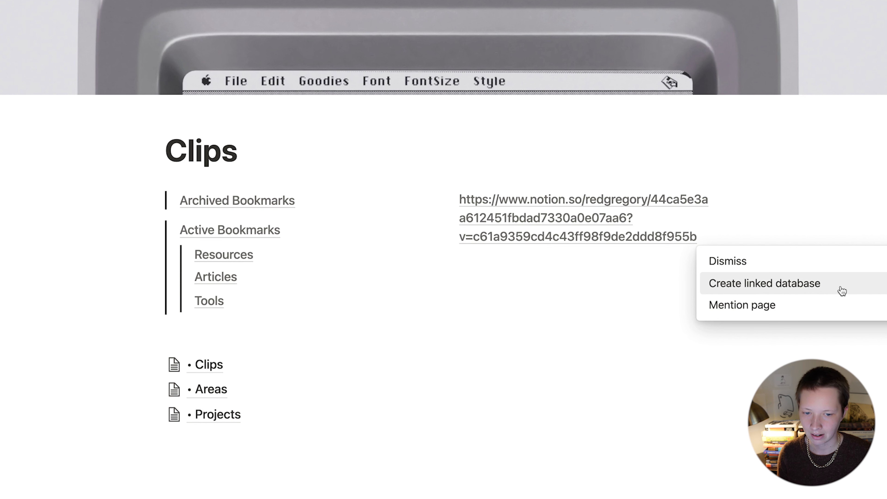
# Step: Convert the pasted link into a linked database and add a Gallery view
pyautogui.click(833, 292)
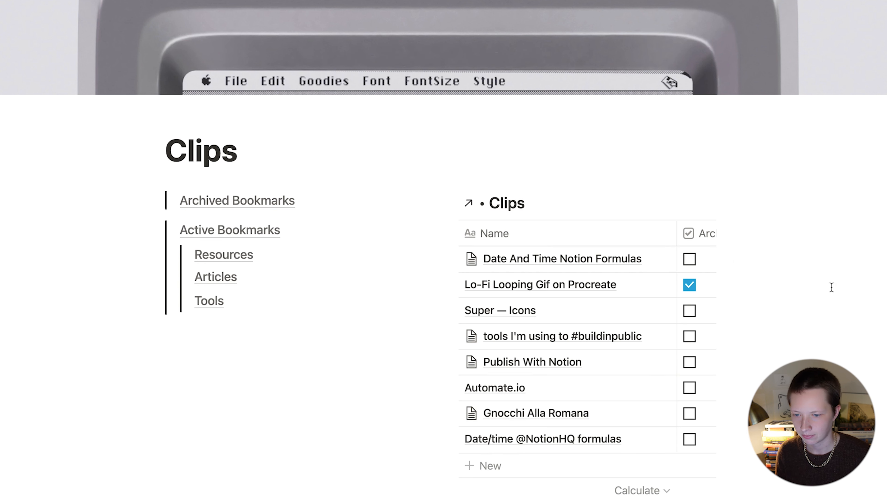
pyautogui.scroll(1, 293, 369)
pyautogui.scroll(-4, 560, 163)
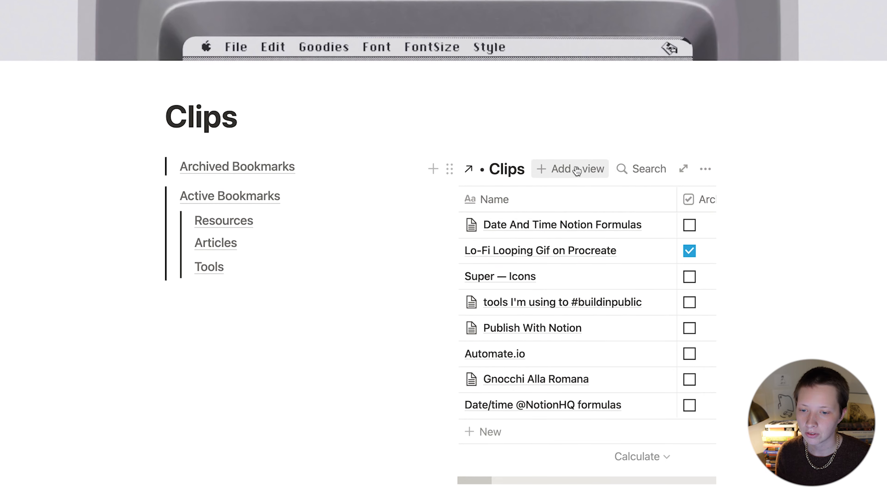
pyautogui.click(571, 146)
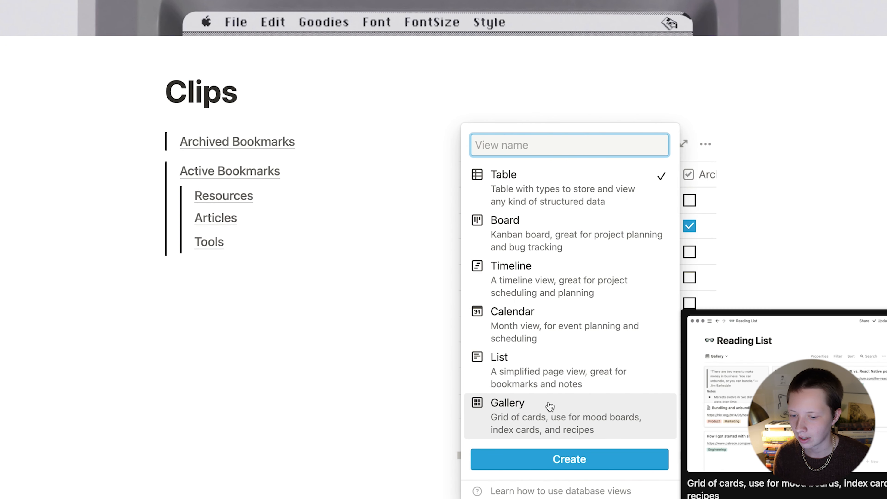
pyautogui.click(546, 416)
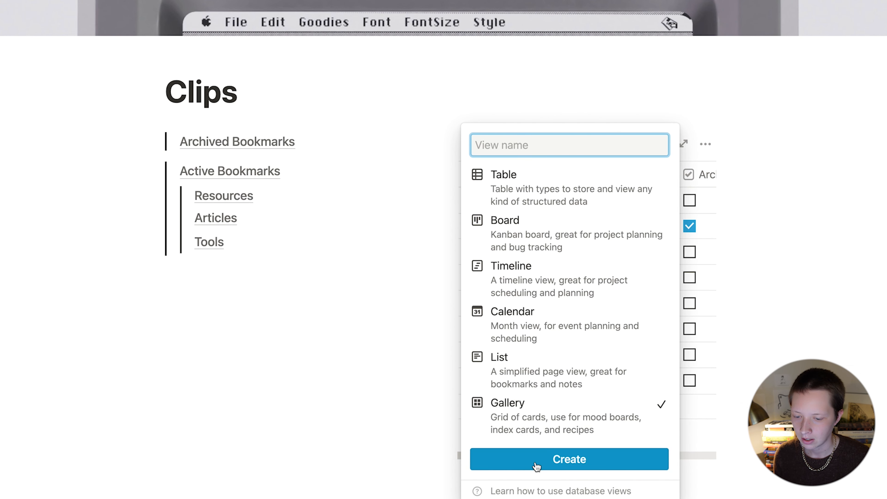
pyautogui.click(646, 459)
# Step: Delete the linked database's Table view
pyautogui.click(552, 144)
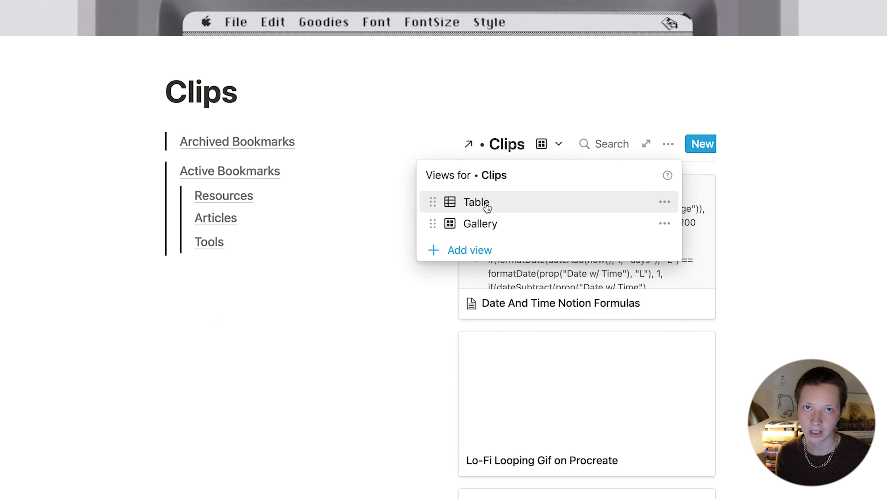
pyautogui.click(666, 203)
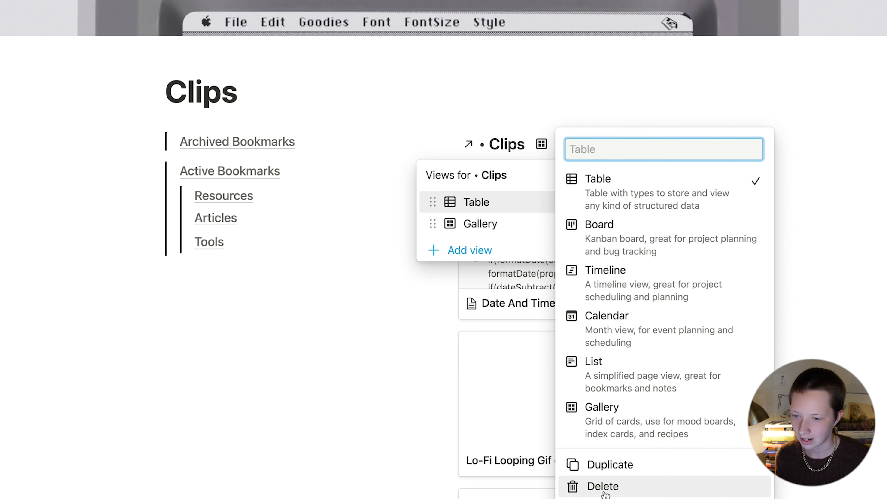
pyautogui.click(605, 487)
pyautogui.click(455, 202)
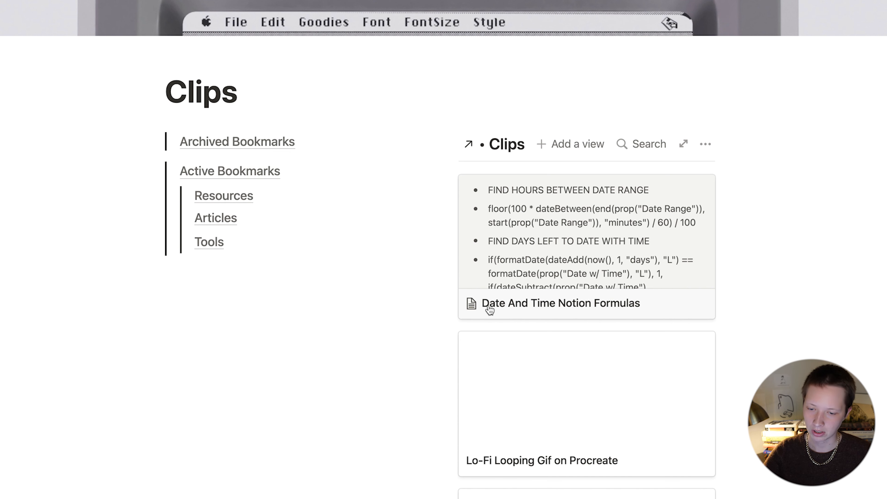
# Step: Set the linked gallery's card preview to None
pyautogui.scroll(-2, 739, 311)
pyautogui.scroll(1, 739, 312)
pyautogui.click(649, 131)
pyautogui.click(626, 157)
pyautogui.click(650, 86)
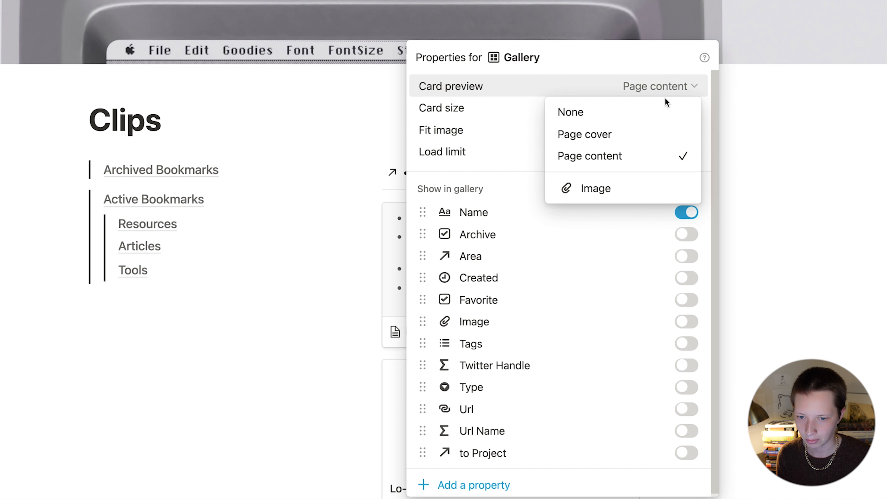
pyautogui.click(575, 115)
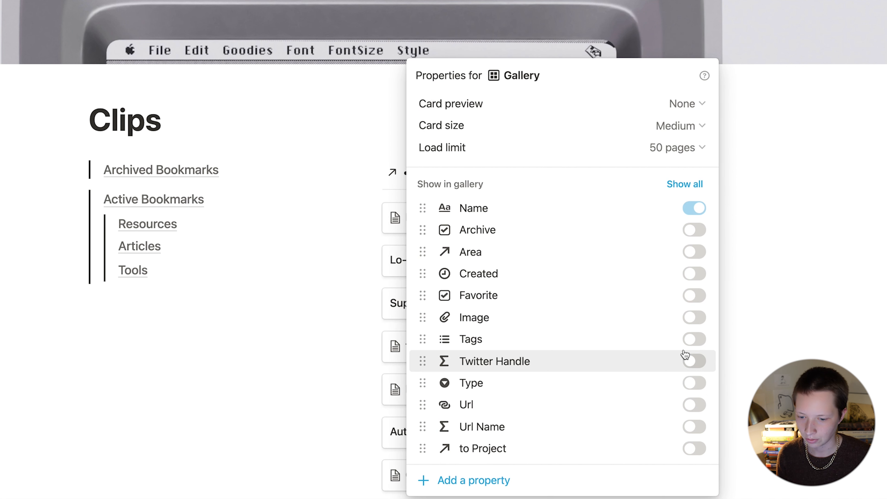
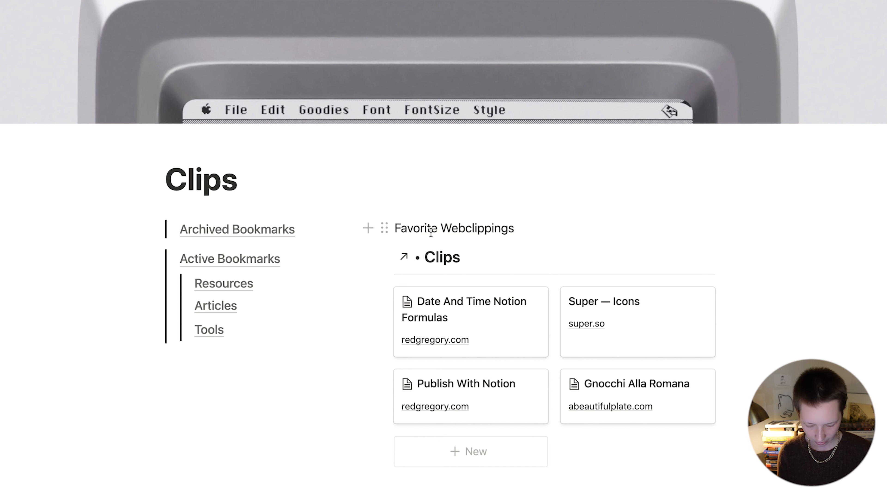
# Step: Turn the Favorite Webclippings heading into an equation wrapped in \large\texttt{…}
pyautogui.write('$$')
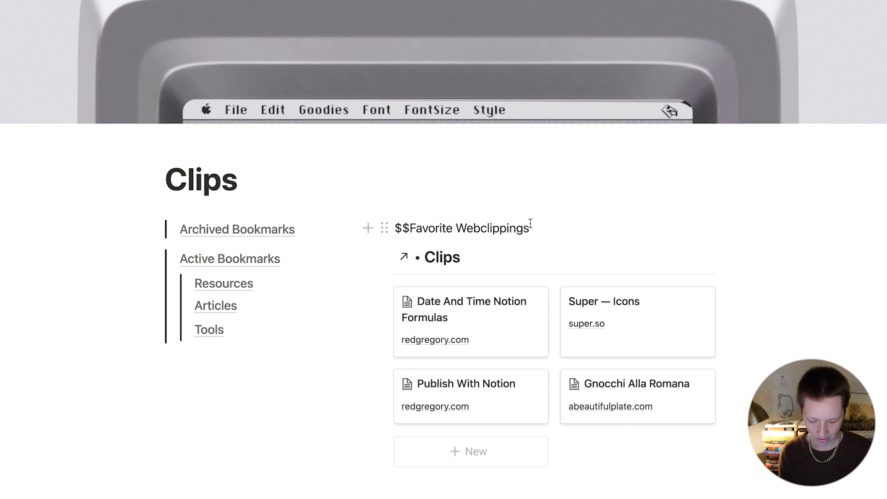
pyautogui.write('$$')
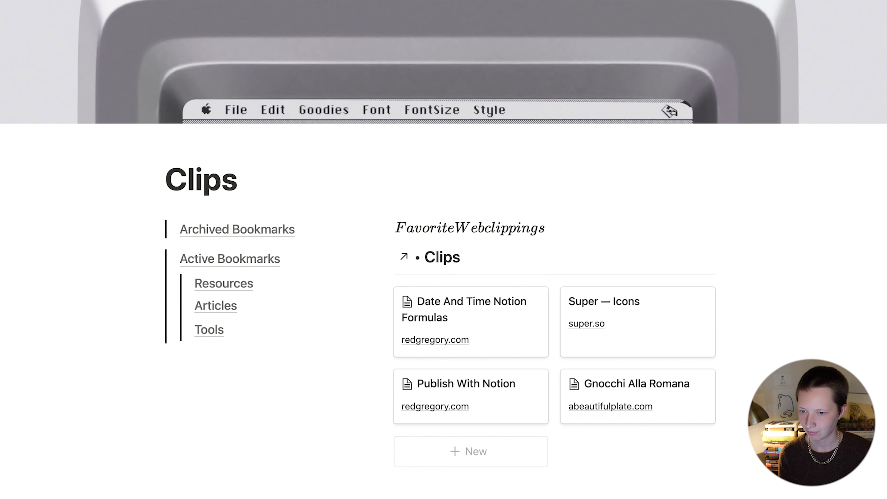
pyautogui.click(449, 231)
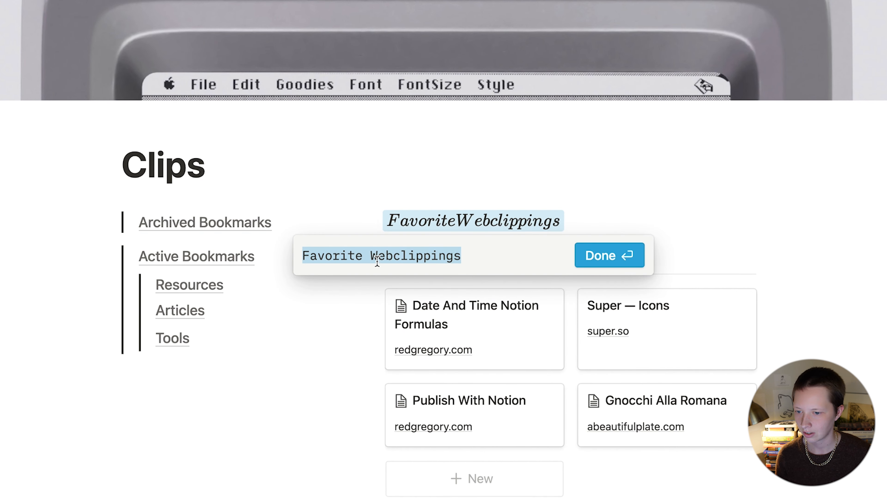
pyautogui.click(371, 256)
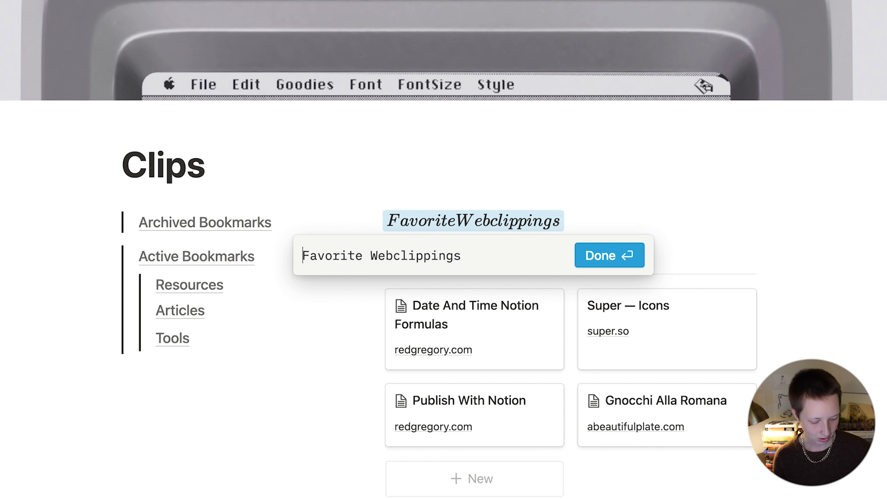
pyautogui.write('\\large\\')
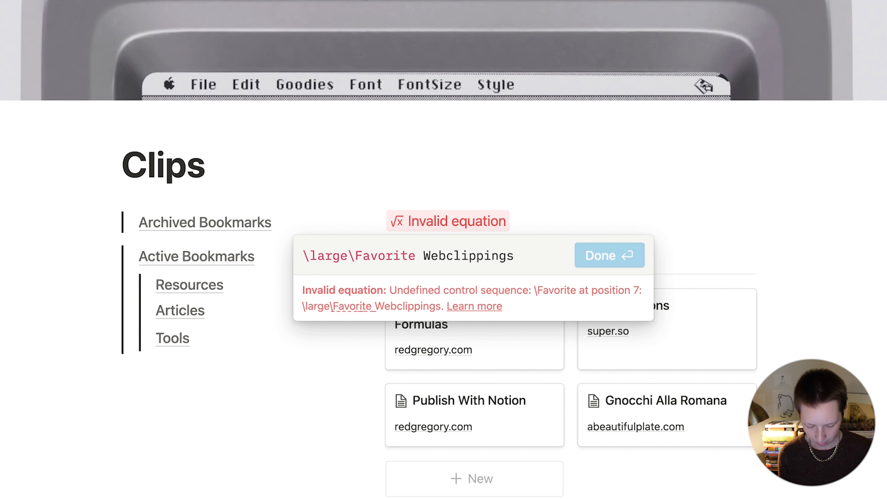
pyautogui.write('text')
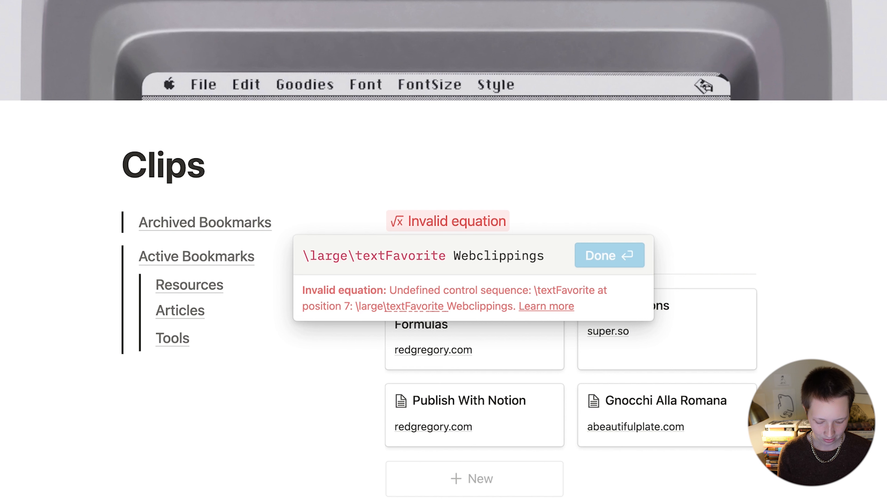
pyautogui.write('ttt')
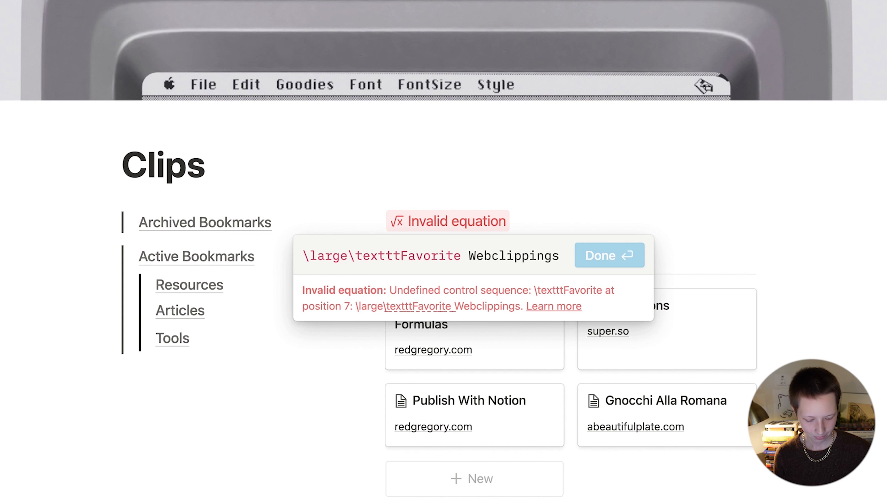
pyautogui.write('{')
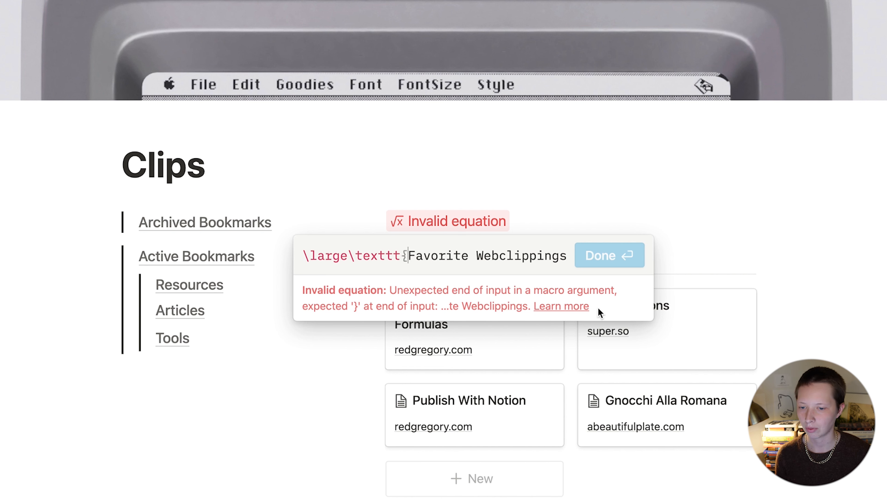
pyautogui.press('super+Right')
pyautogui.write('}')
pyautogui.click(637, 261)
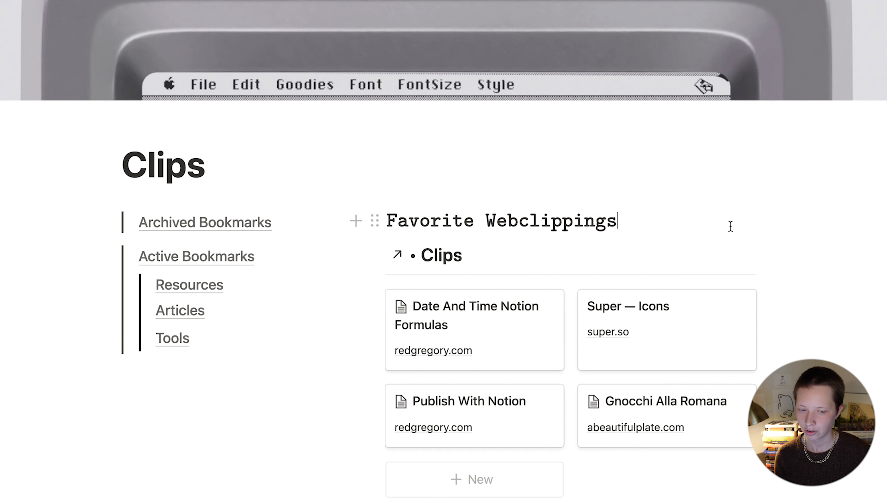
# Step: Add an empty block below the heading and try textsf and bf in place of the texttt font command
pyautogui.press('Return')
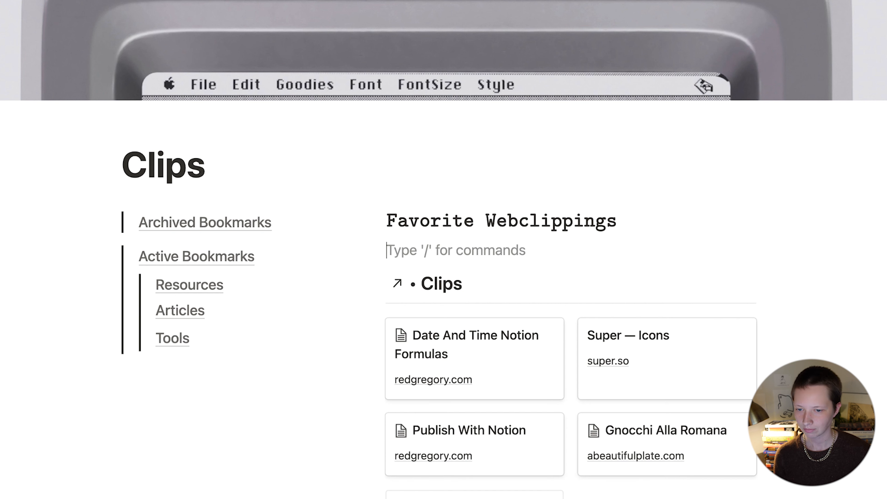
pyautogui.click(666, 222)
pyautogui.click(509, 219)
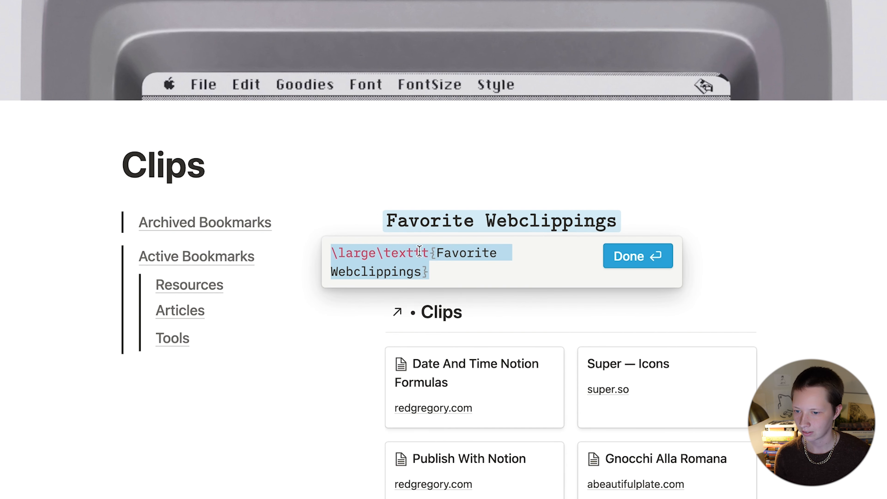
pyautogui.moveTo(385, 253); pyautogui.dragTo(427, 255)
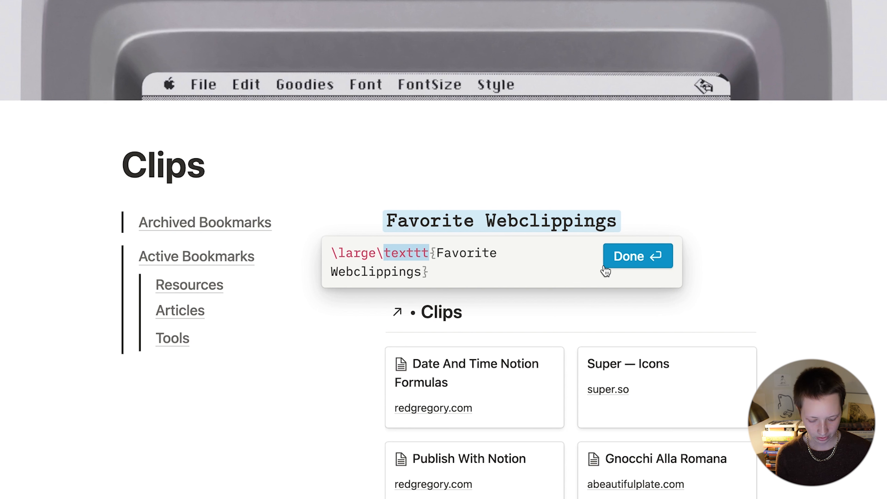
pyautogui.write('textsf')
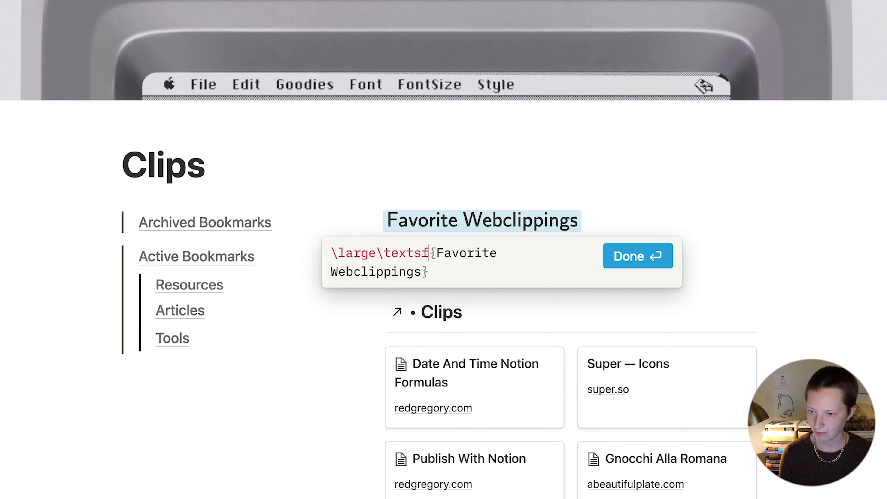
pyautogui.press('BackSpace')
pyautogui.press('BackSpace')
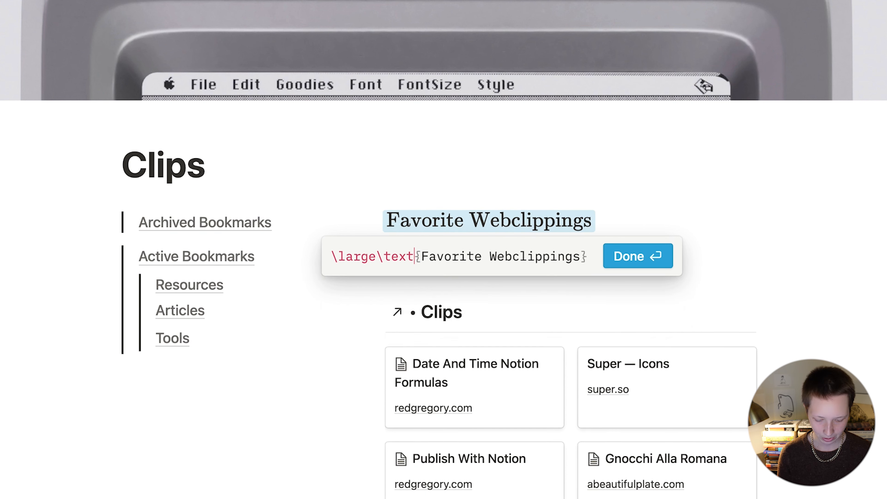
pyautogui.write('bf')
pyautogui.press('BackSpace')
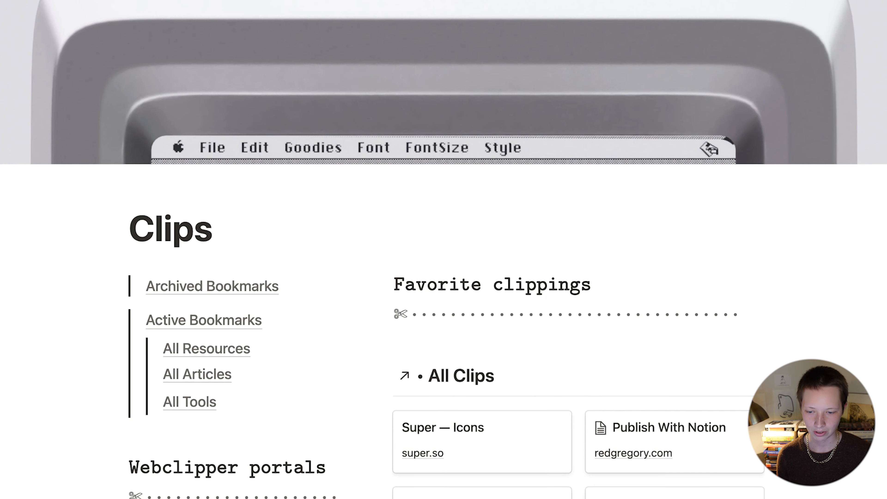
# Step: Copy the scissors-and-dots divider from the reference page and paste it under the Favorite Webclippings heading
pyautogui.moveTo(396, 314); pyautogui.dragTo(752, 321)
pyautogui.press('super+c')
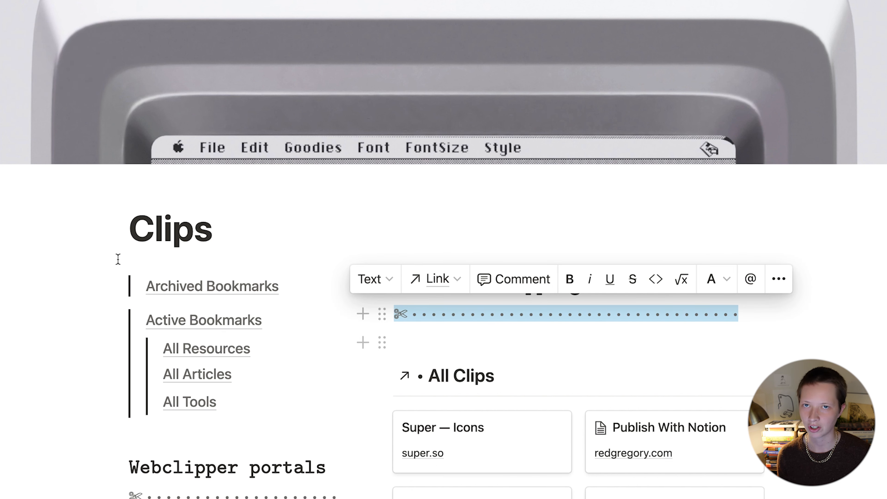
pyautogui.click(810, 335)
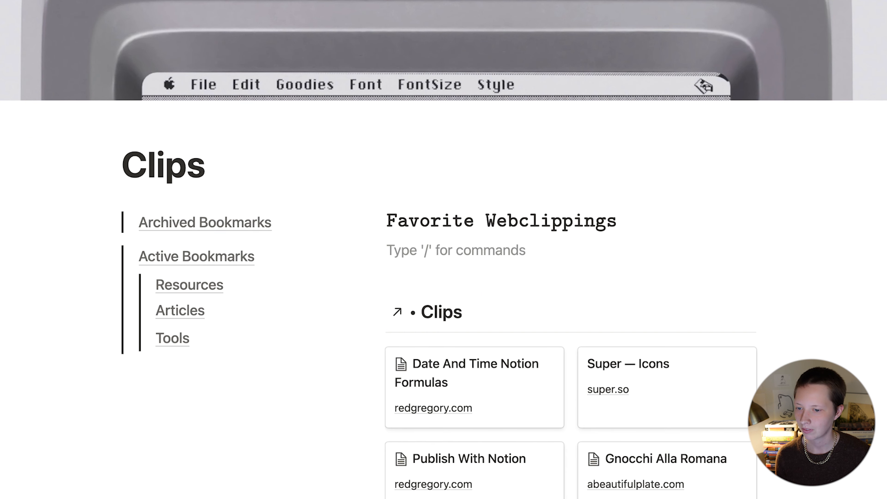
pyautogui.press('super+v')
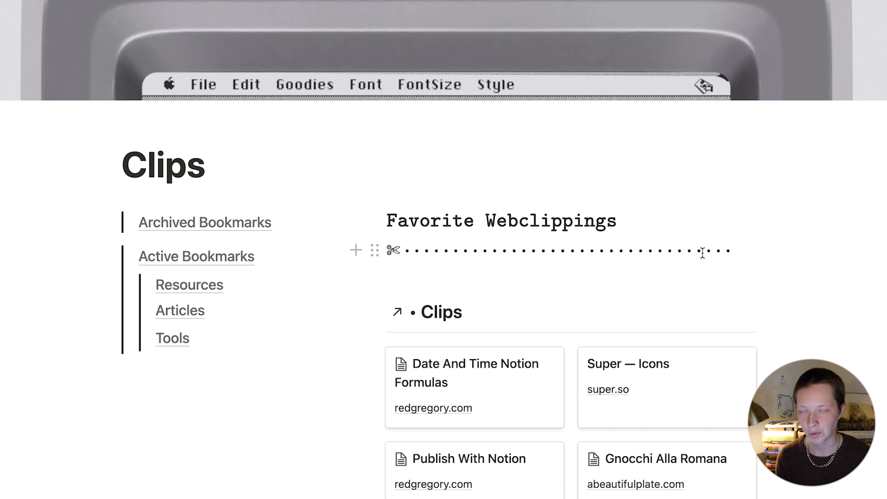
pyautogui.moveTo(698, 252); pyautogui.dragTo(694, 252)
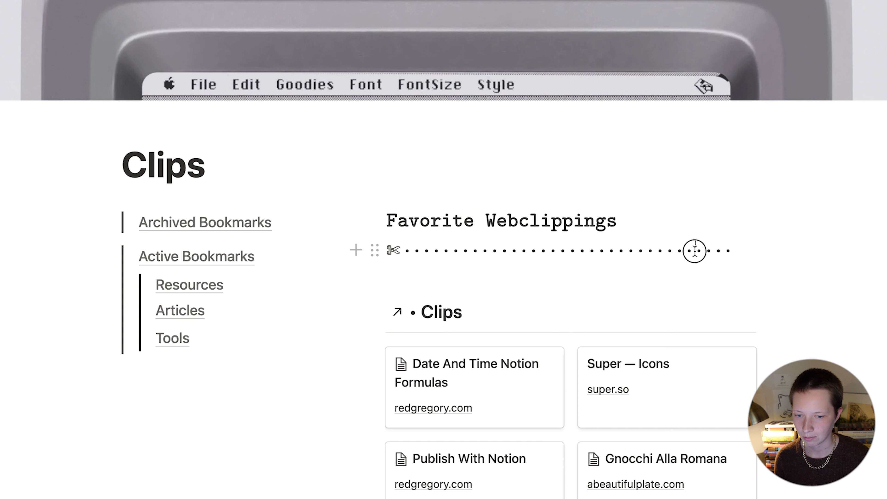
pyautogui.click(763, 254)
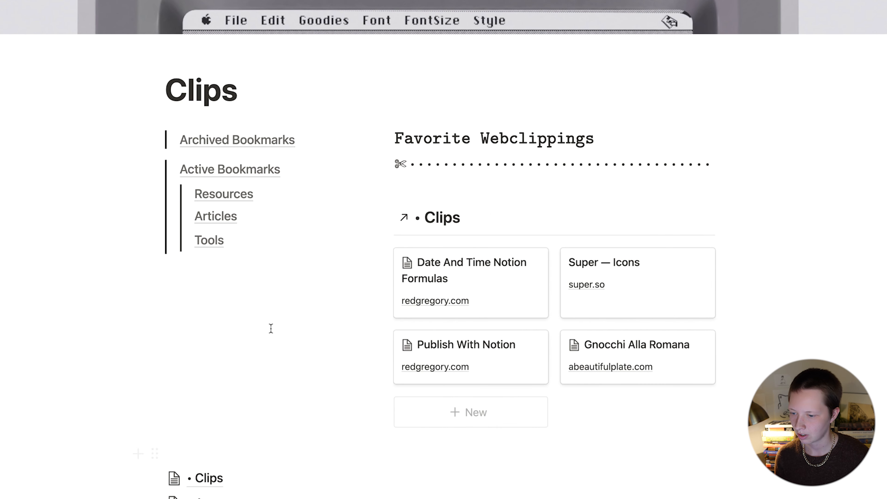
# Step: Duplicate the heading and divider and move the copy into the left column under Tools
pyautogui.moveTo(735, 162); pyautogui.dragTo(460, 129)
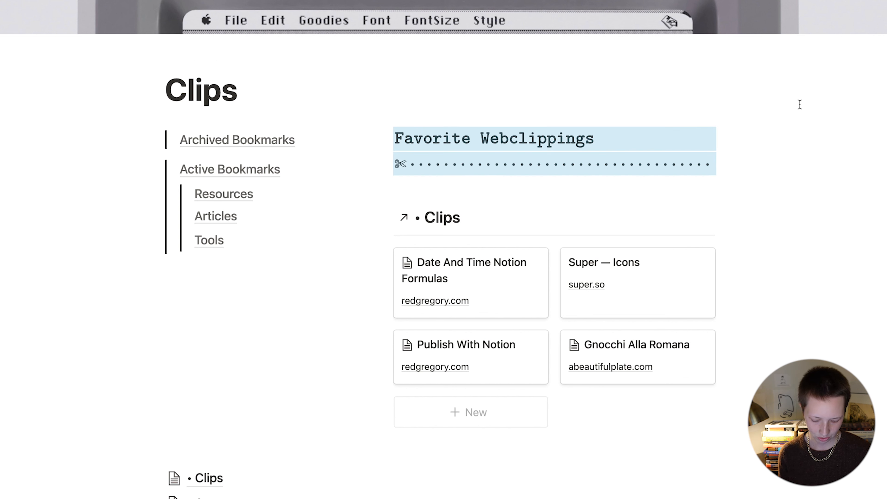
pyautogui.press('super+d')
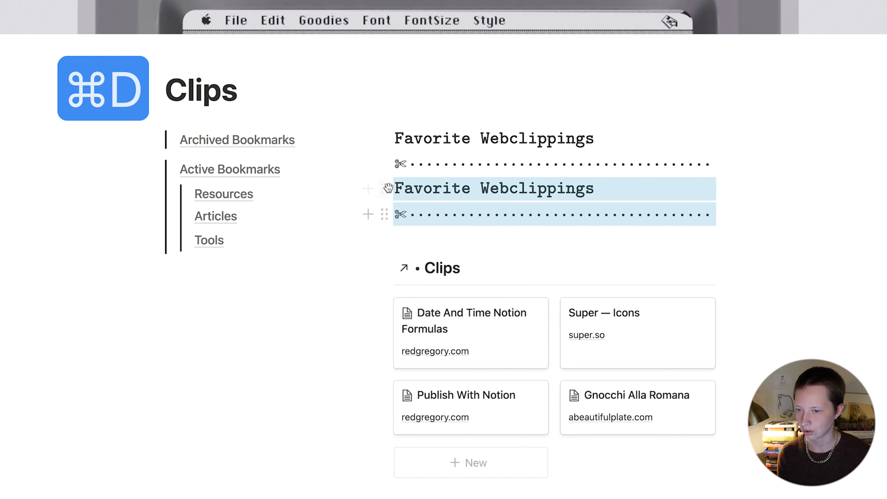
pyautogui.moveTo(377, 203); pyautogui.dragTo(269, 305)
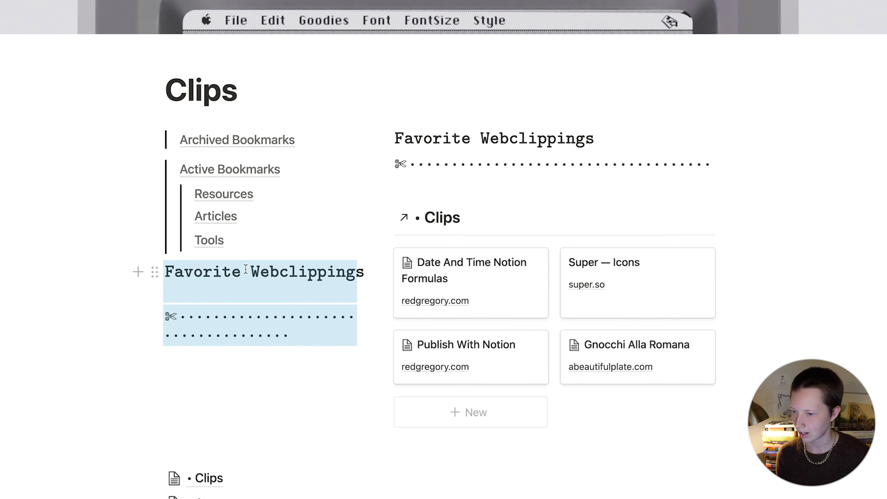
# Step: Delete the overflowing second line of dots so the copied divider fits, and add an empty block below it
pyautogui.click(139, 140)
pyautogui.click(135, 167)
pyautogui.click(132, 169)
pyautogui.click(71, 185)
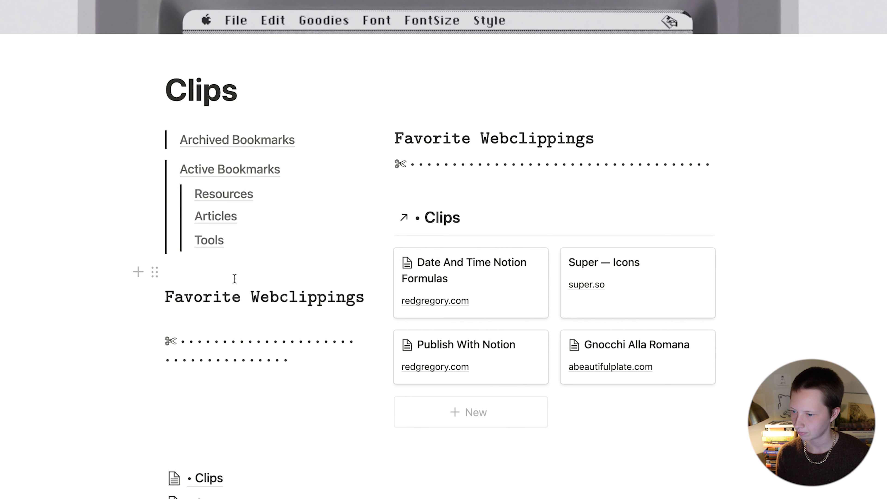
pyautogui.moveTo(289, 360); pyautogui.dragTo(165, 356)
pyautogui.press('BackSpace')
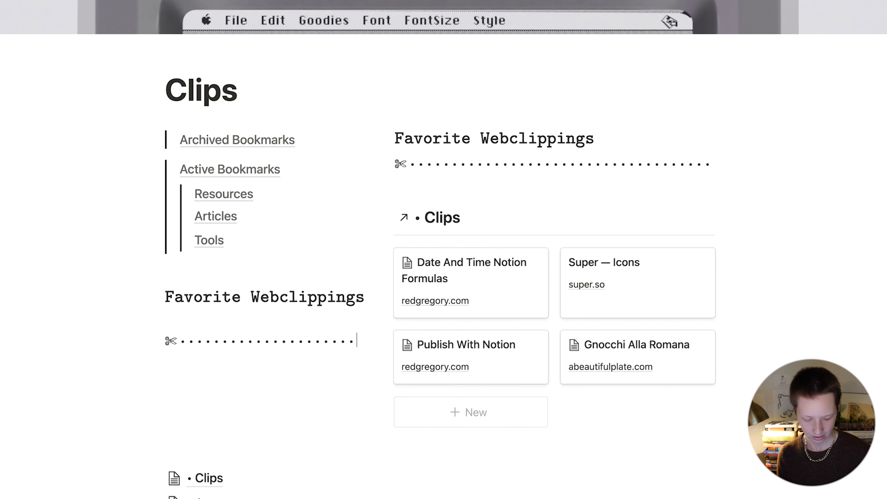
pyautogui.press('Return')
pyautogui.press('Return')
# Step: Paste a link to the Areas database in the empty block and make it a linked database
pyautogui.scroll(-5, 288, 485)
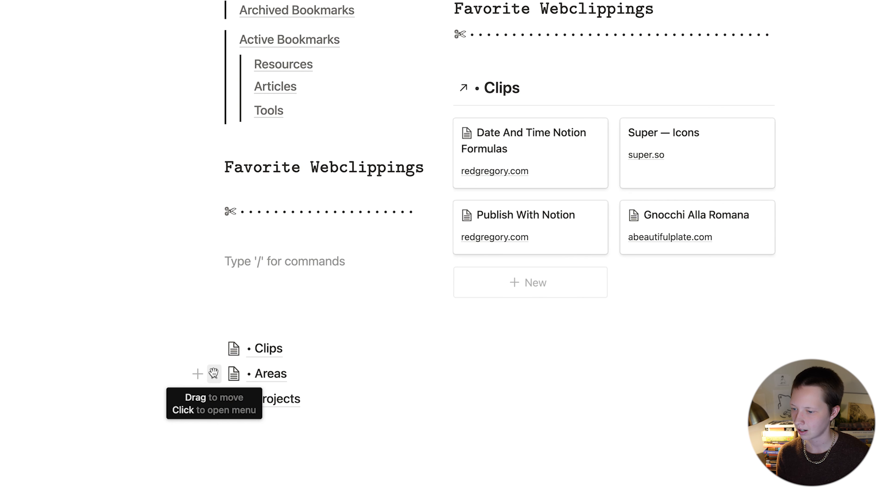
pyautogui.click(154, 374)
pyautogui.click(106, 308)
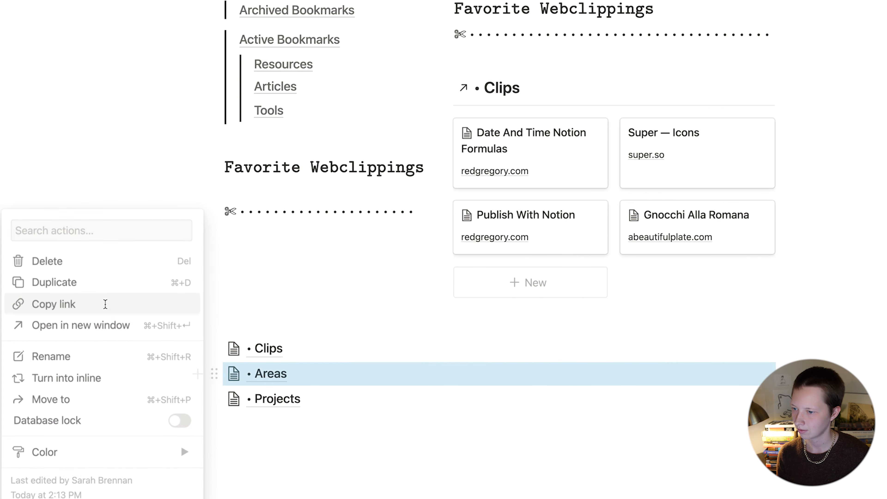
pyautogui.press('super+v')
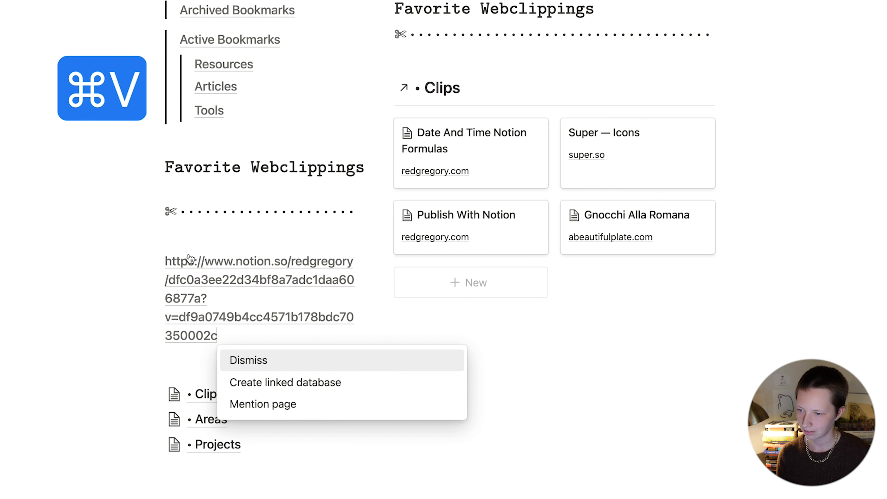
pyautogui.click(269, 386)
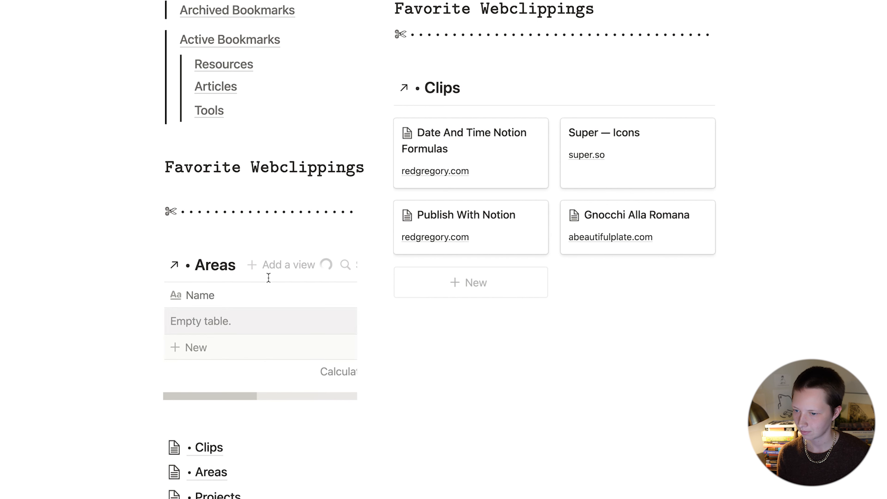
# Step: Add a Gallery view to the linked Areas database, delete its Table view, and widen the column
pyautogui.click(279, 193)
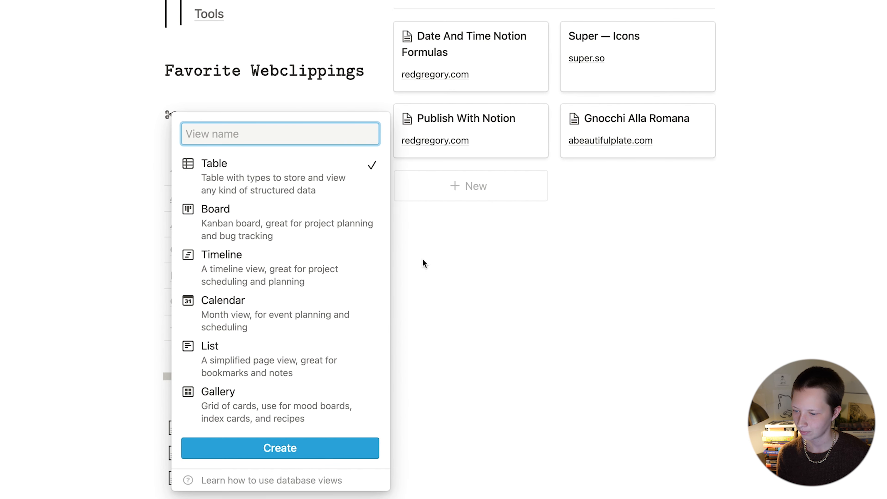
pyautogui.click(294, 434)
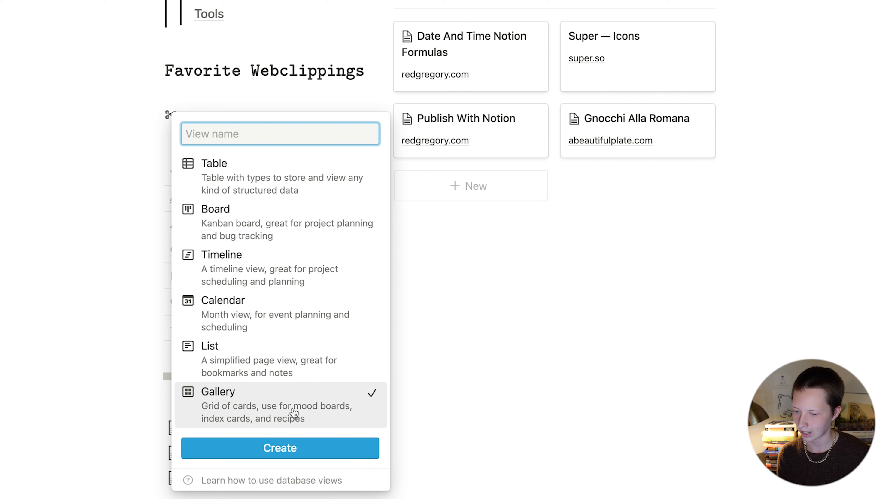
pyautogui.click(227, 451)
pyautogui.click(260, 168)
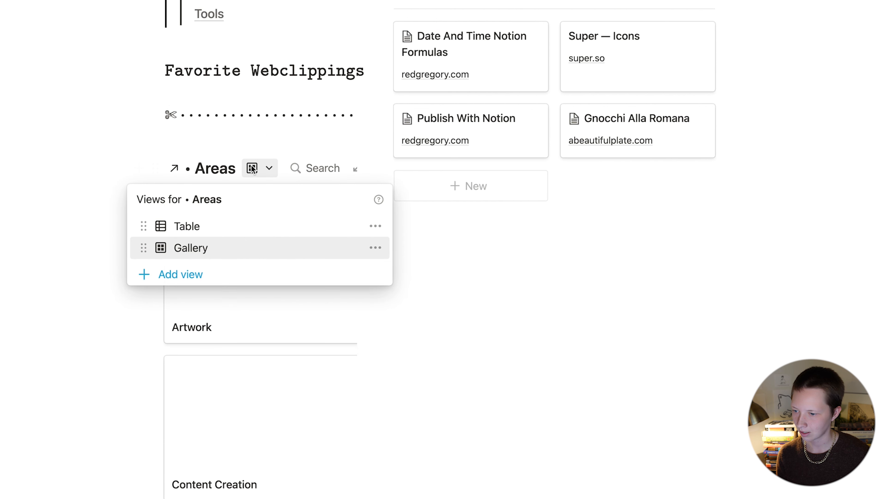
pyautogui.click(374, 232)
pyautogui.click(311, 475)
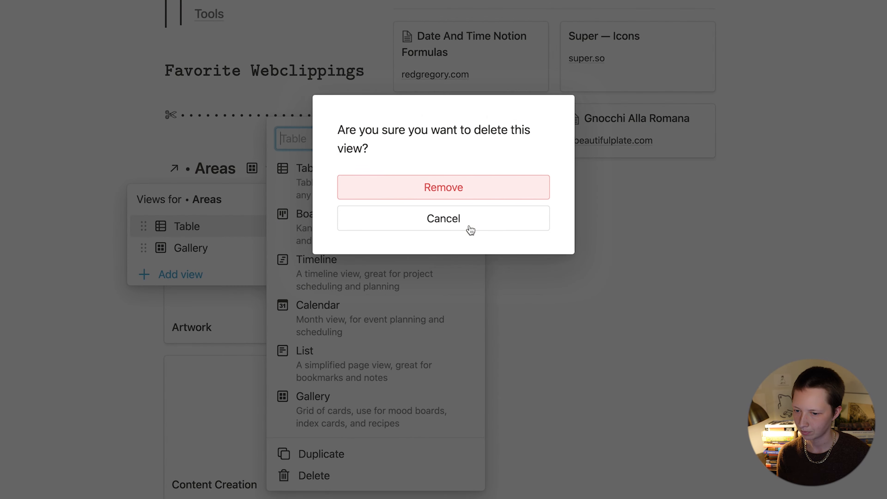
pyautogui.click(410, 192)
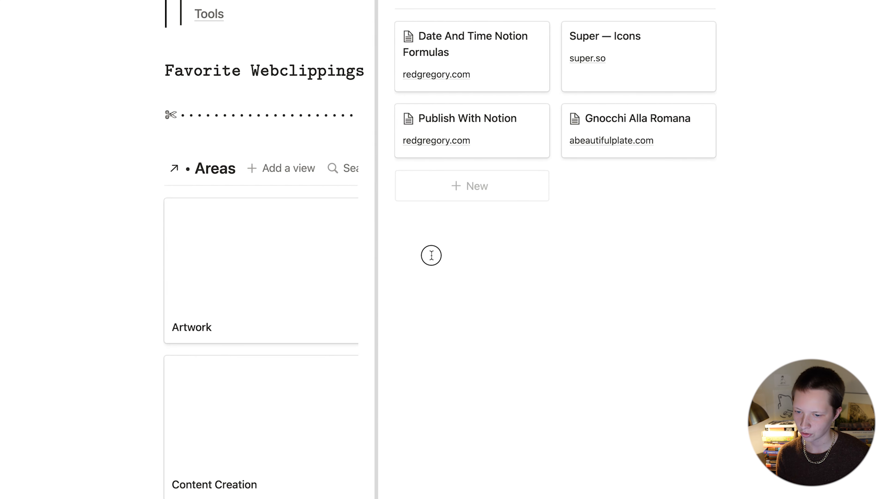
pyautogui.moveTo(377, 255); pyautogui.dragTo(501, 254)
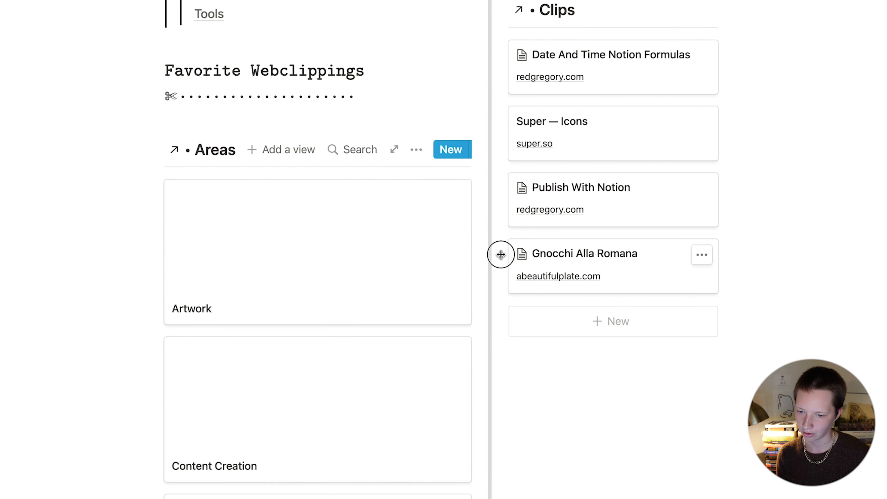
# Step: Set the Areas gallery's card preview to None and card size to Small, then narrow its column
pyautogui.click(416, 150)
pyautogui.click(467, 195)
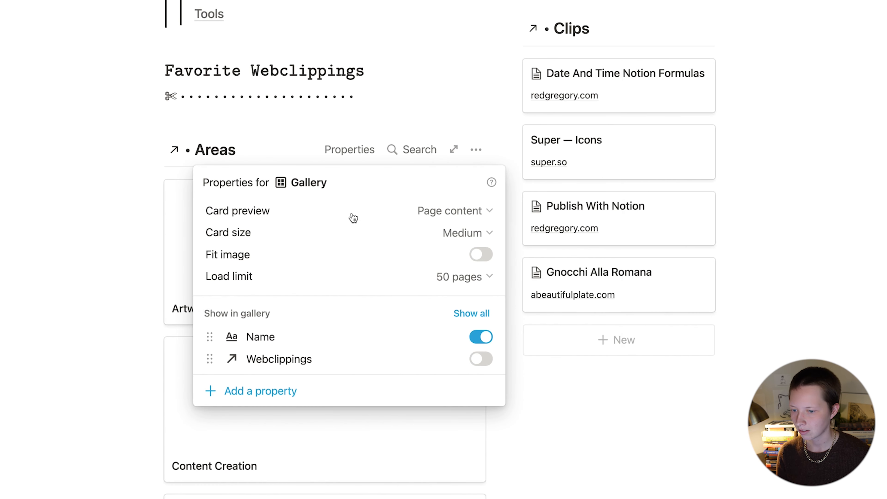
pyautogui.click(408, 214)
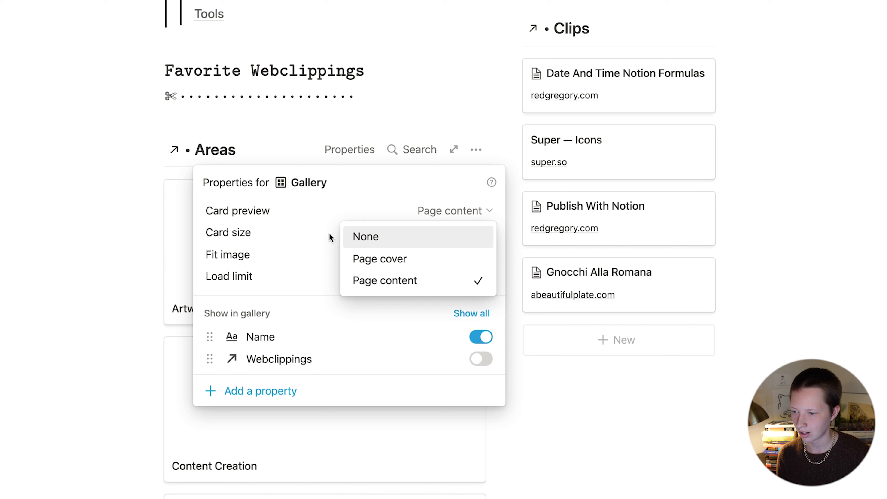
pyautogui.click(377, 239)
pyautogui.click(383, 236)
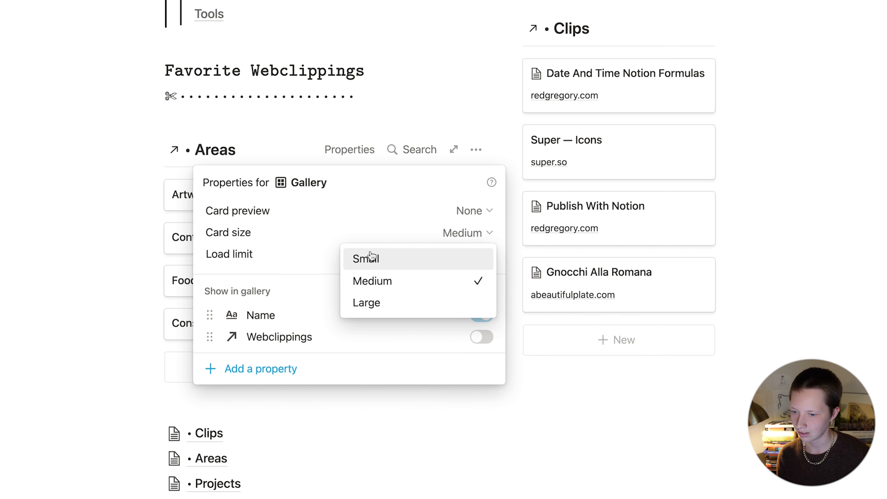
pyautogui.click(363, 259)
pyautogui.click(468, 318)
pyautogui.moveTo(504, 316); pyautogui.dragTo(377, 312)
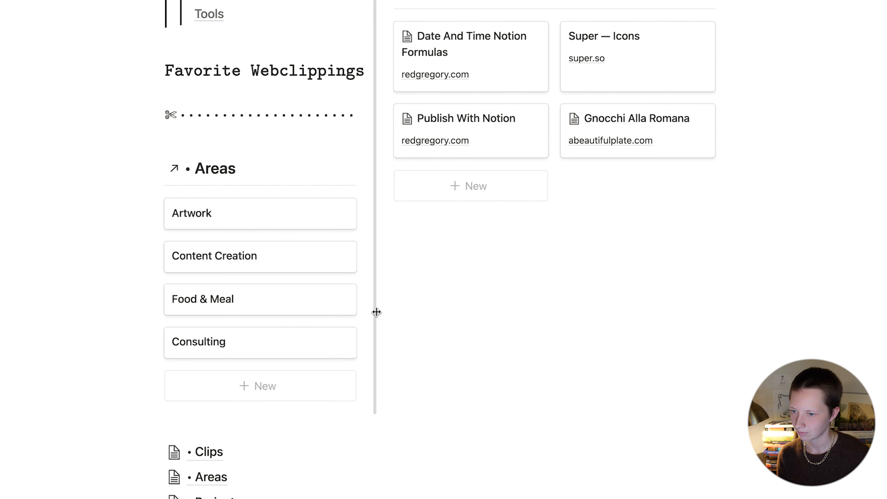
pyautogui.scroll(5, 376, 311)
pyautogui.click(259, 228)
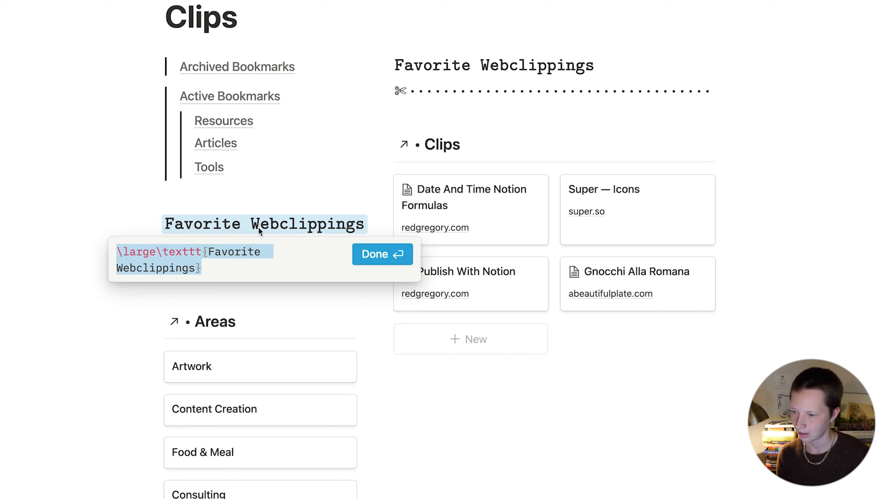
# Step: Replace the heading's equation text with 'Webclipper Portals'
pyautogui.click(194, 268)
pyautogui.moveTo(193, 267); pyautogui.dragTo(212, 251)
pyautogui.press('BackSpace')
pyautogui.press('BackSpace')
pyautogui.write('Webc')
pyautogui.write('lipper Port')
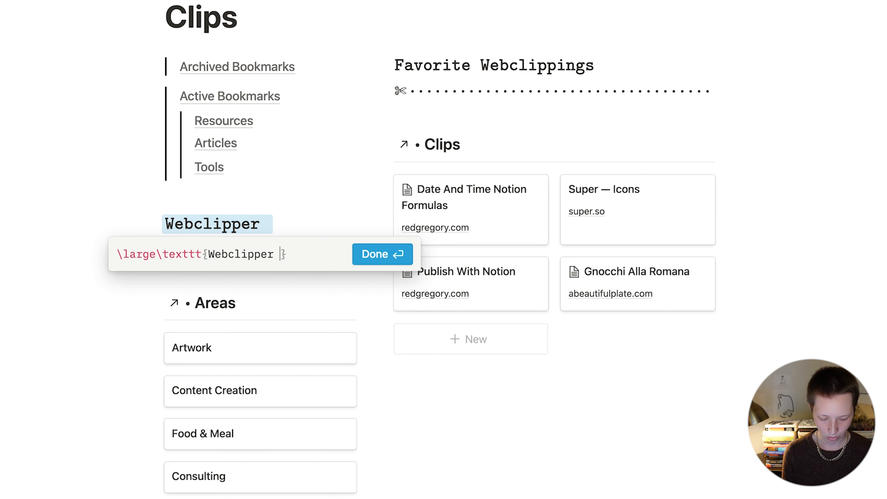
pyautogui.write('als')
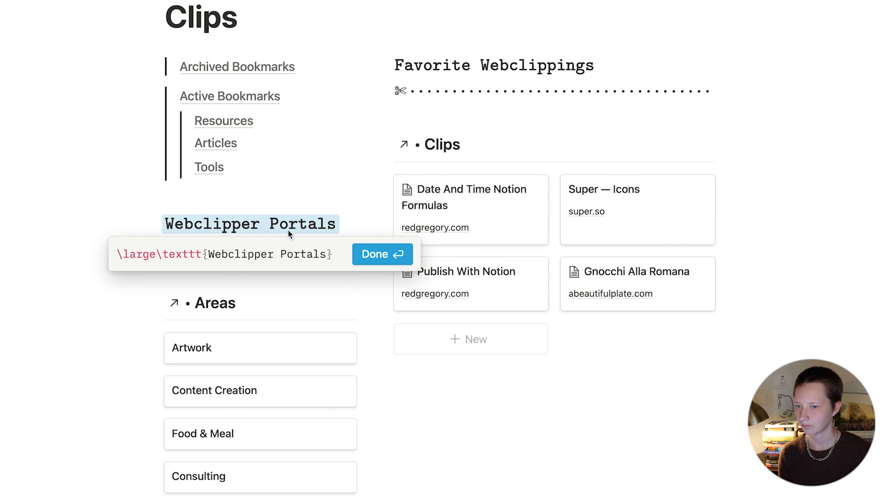
pyautogui.click(369, 245)
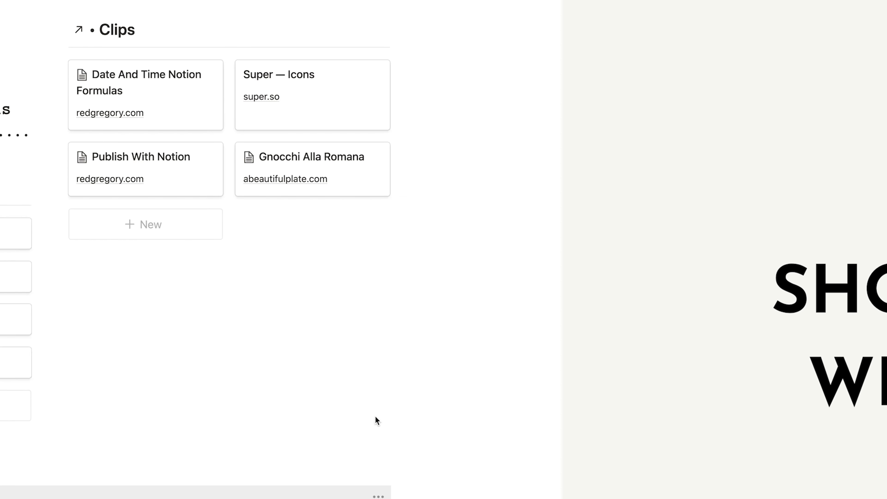
pyautogui.scroll(-2, 449, 295)
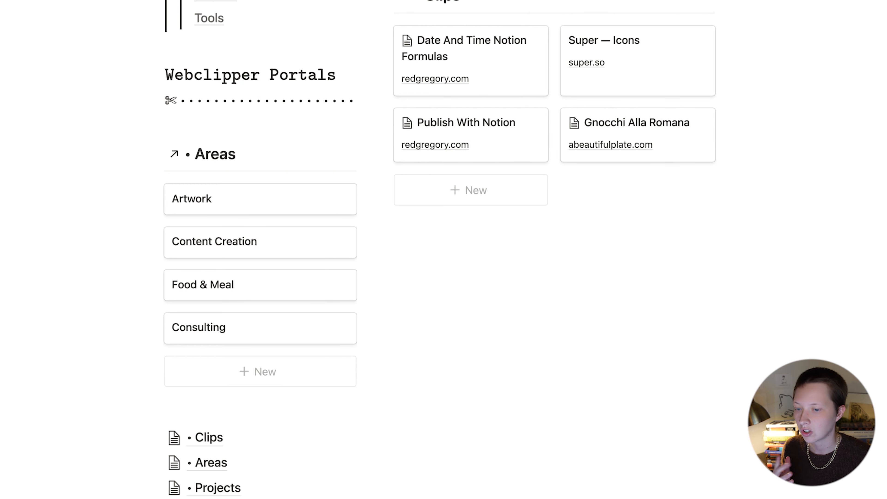
pyautogui.scroll(-3, 589, 219)
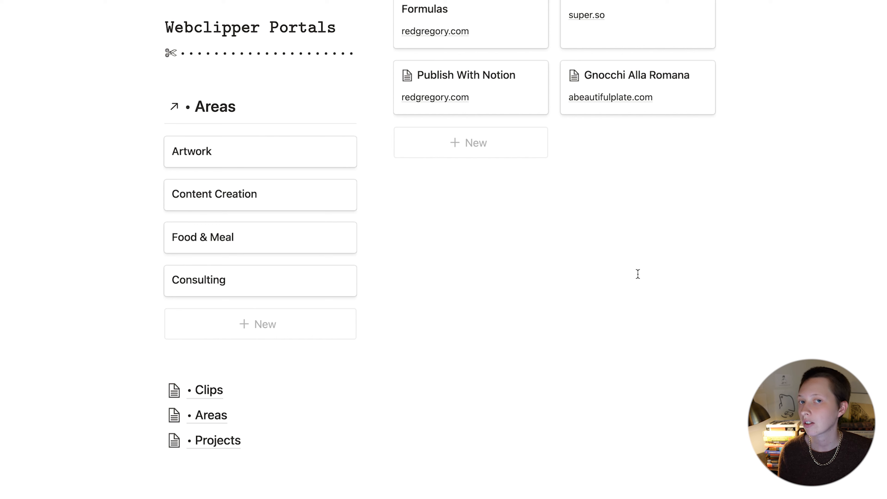
pyautogui.click(299, 360)
pyautogui.scroll(11, 586, 157)
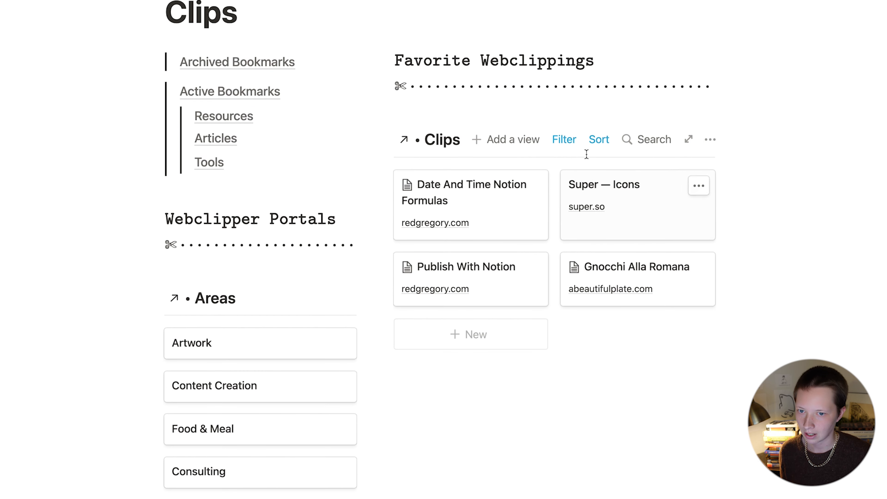
# Step: Duplicate the Favorite Webclippings heading and divider, move the copy below the Clips gallery, and add an empty line
pyautogui.moveTo(745, 93); pyautogui.dragTo(587, 56)
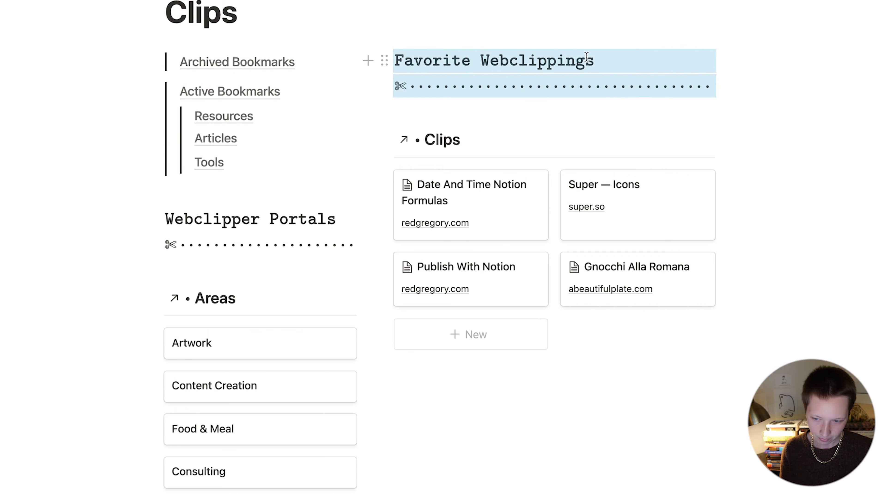
pyautogui.press('super+d')
pyautogui.moveTo(382, 111); pyautogui.dragTo(462, 452)
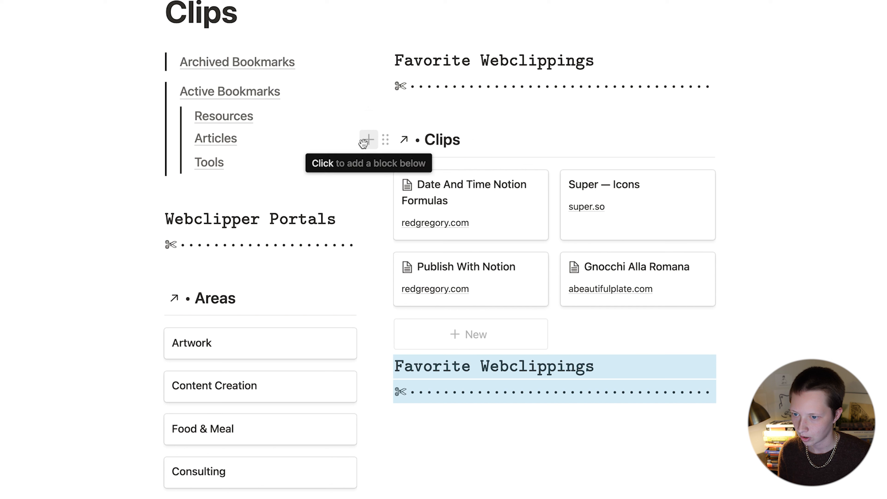
pyautogui.click(370, 139)
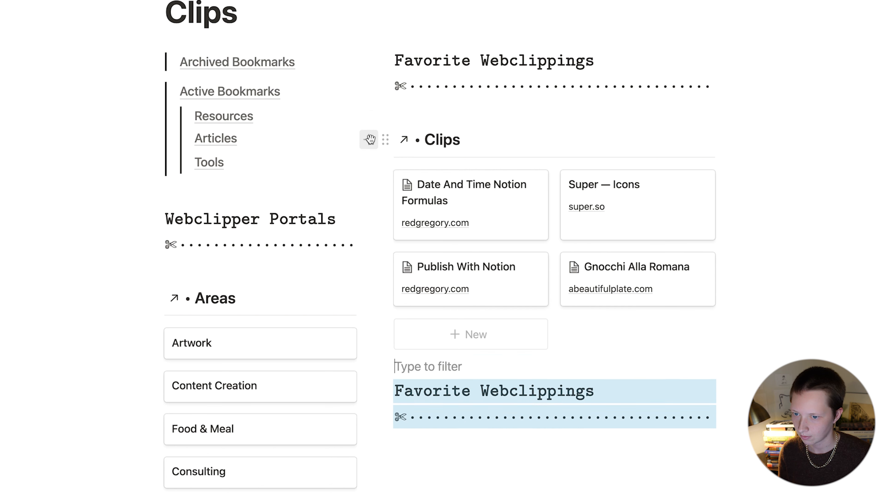
pyautogui.scroll(-5, 746, 455)
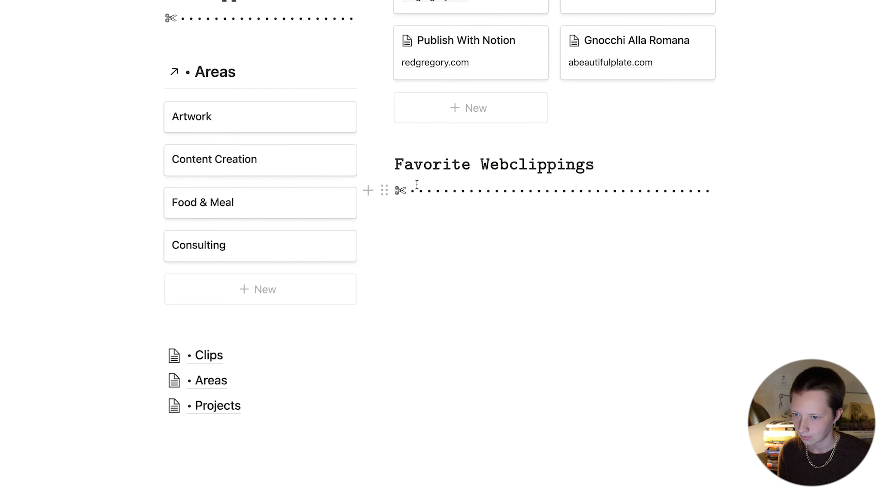
pyautogui.click(367, 192)
pyautogui.press('Escape')
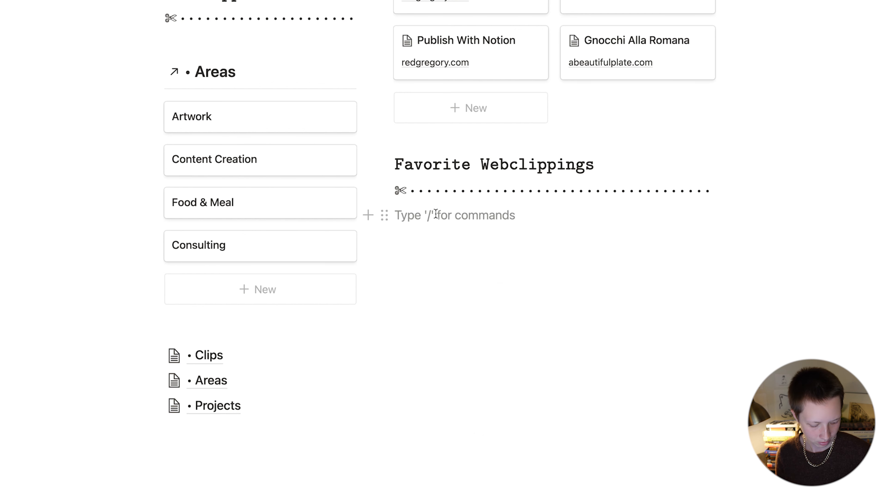
pyautogui.press('Return')
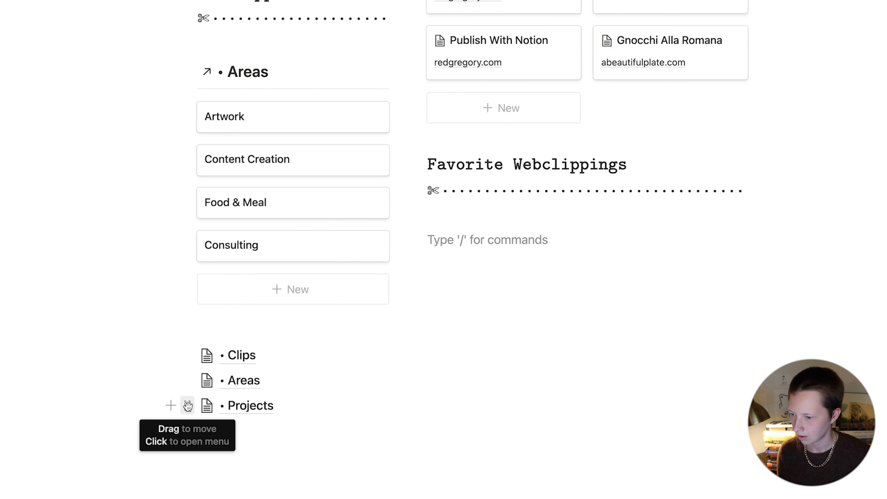
# Step: Paste a link to the Projects database under the copied divider as a linked Projects table
pyautogui.click(156, 406)
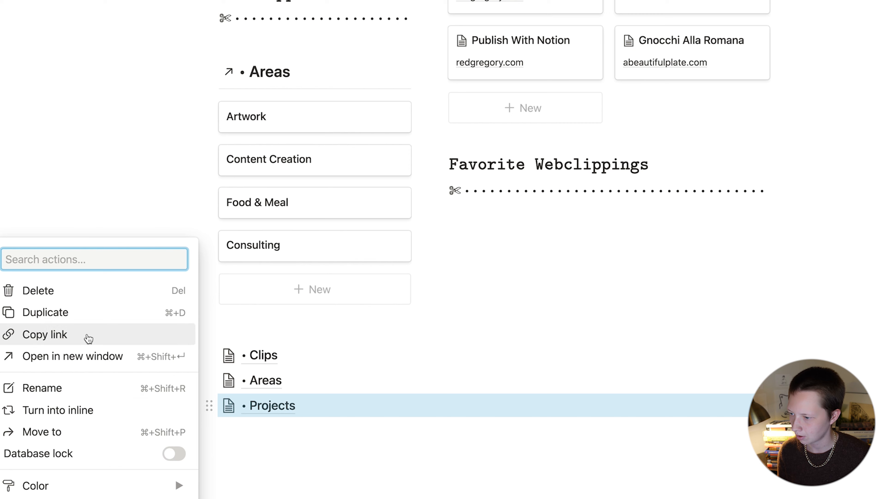
pyautogui.click(87, 335)
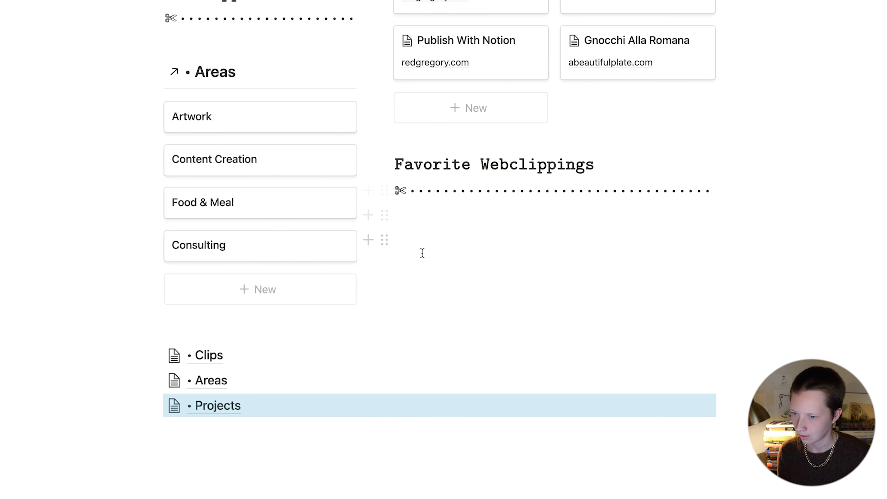
pyautogui.click(476, 253)
pyautogui.press('super+v')
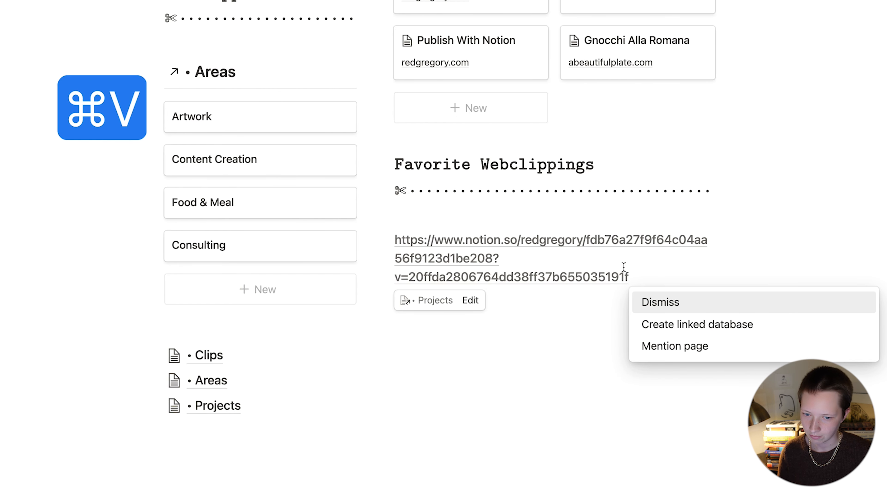
pyautogui.click(769, 326)
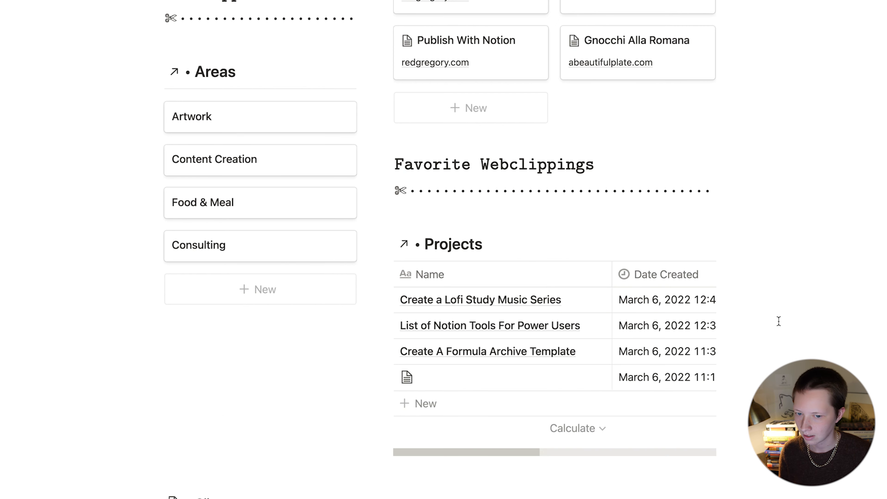
pyautogui.scroll(-2, 663, 262)
pyautogui.click(514, 166)
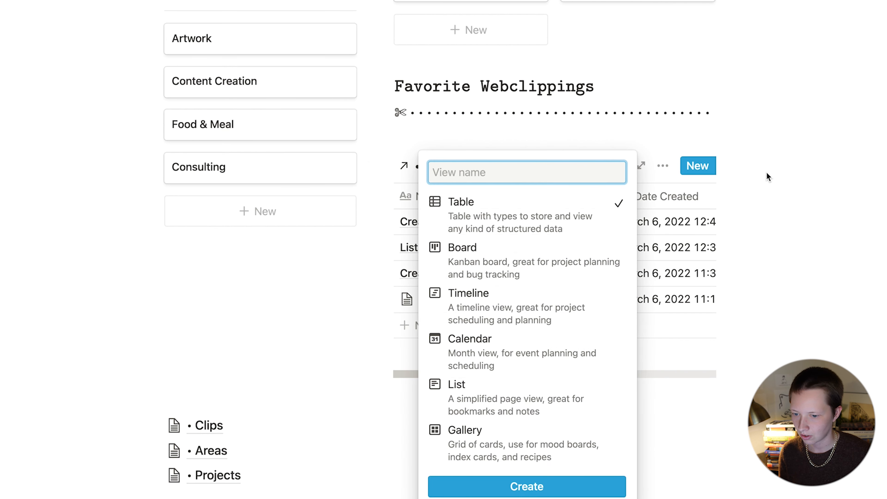
# Step: Add a Gallery view to the linked Projects database and delete its Table view
pyautogui.click(524, 441)
pyautogui.click(527, 487)
pyautogui.click(511, 167)
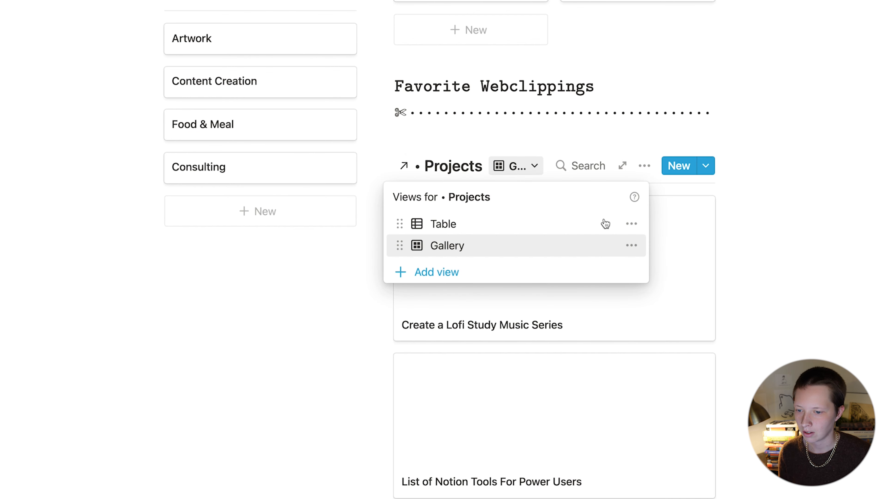
pyautogui.click(635, 225)
pyautogui.click(606, 482)
pyautogui.click(432, 201)
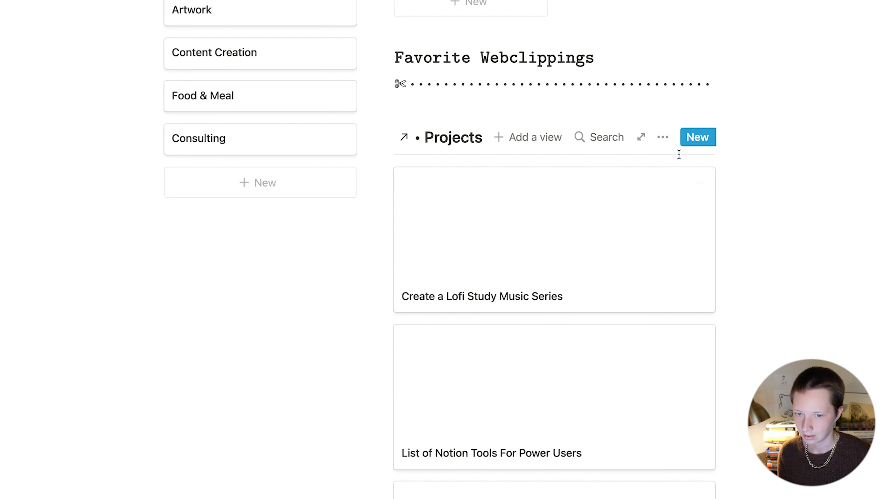
# Step: Set the Projects gallery's card preview to None
pyautogui.click(667, 138)
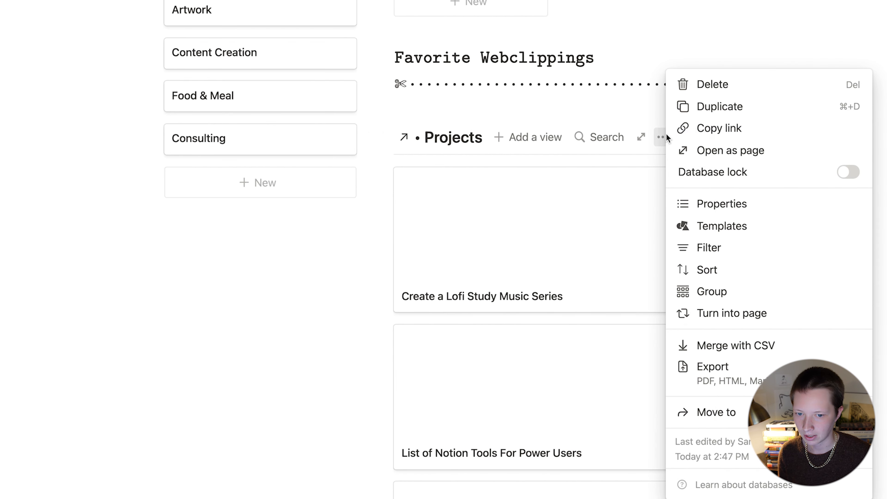
pyautogui.click(751, 204)
pyautogui.click(703, 198)
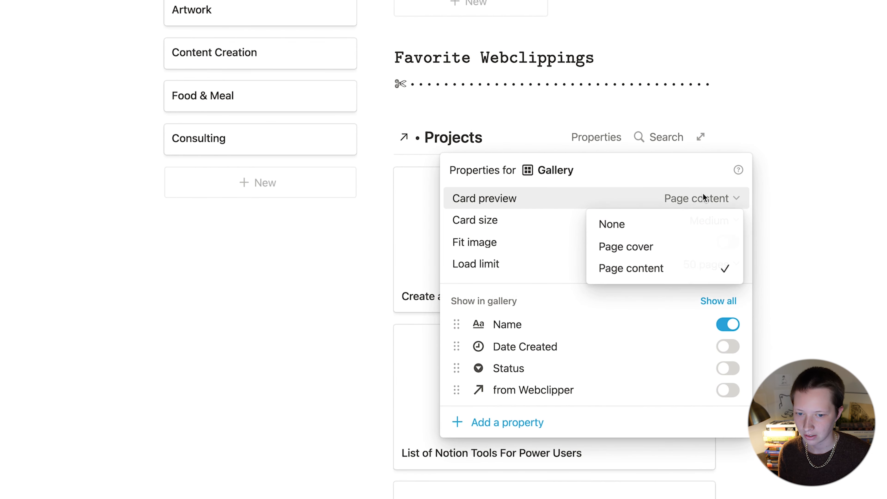
pyautogui.click(603, 230)
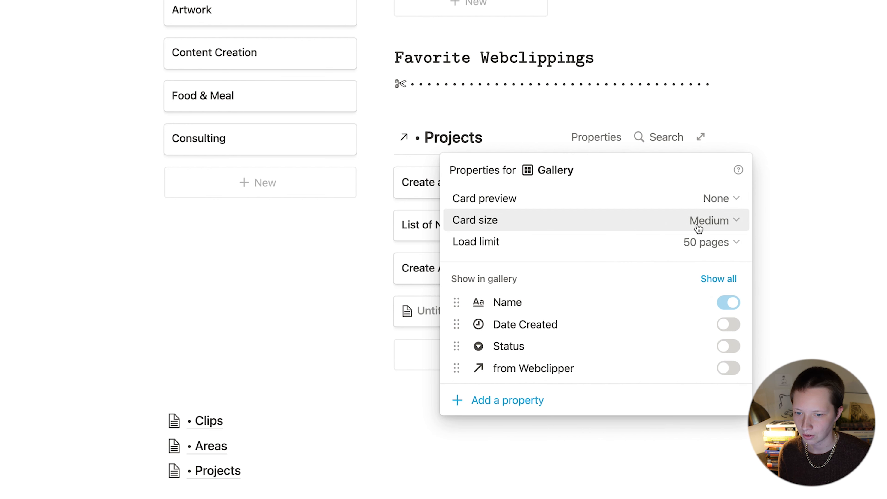
pyautogui.click(383, 213)
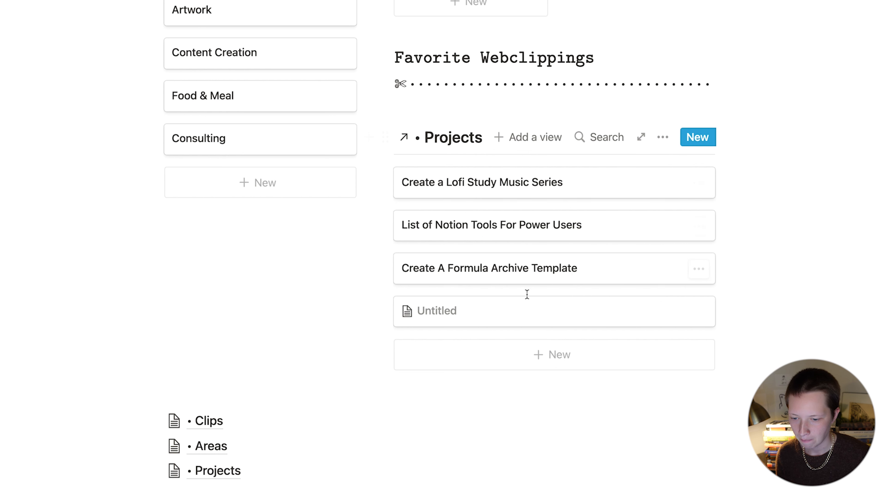
# Step: Delete the empty Untitled card and filter the Projects gallery to Status is Idea
pyautogui.moveTo(763, 313); pyautogui.dragTo(632, 318)
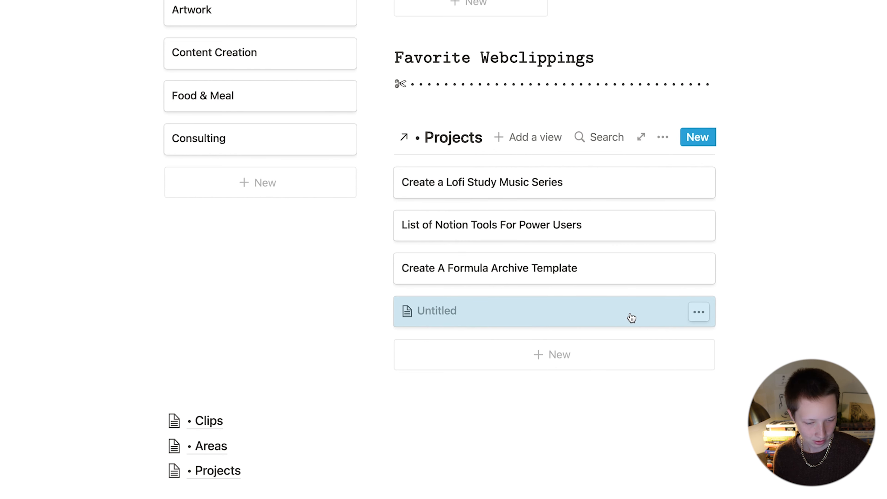
pyautogui.press('BackSpace')
pyautogui.click(662, 137)
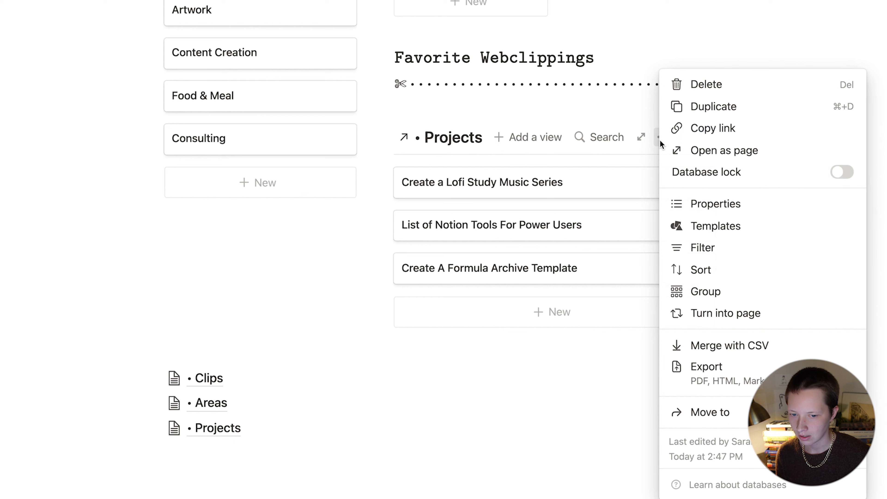
pyautogui.click(750, 247)
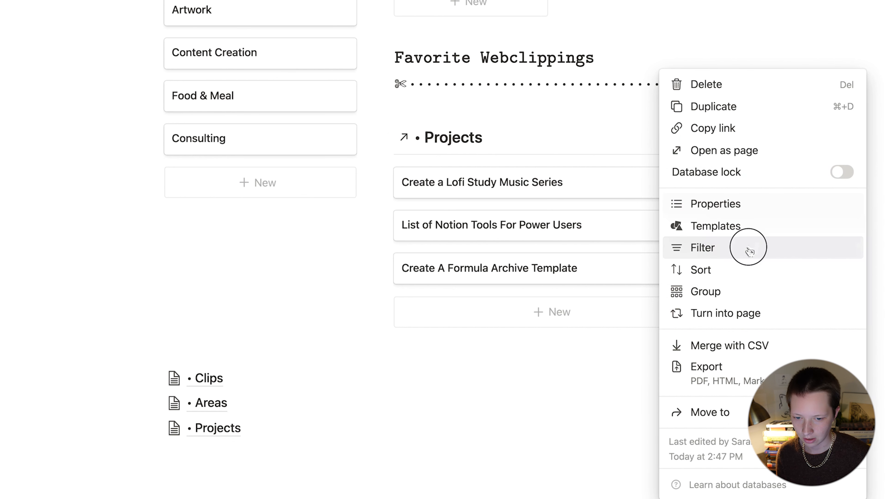
pyautogui.click(423, 282)
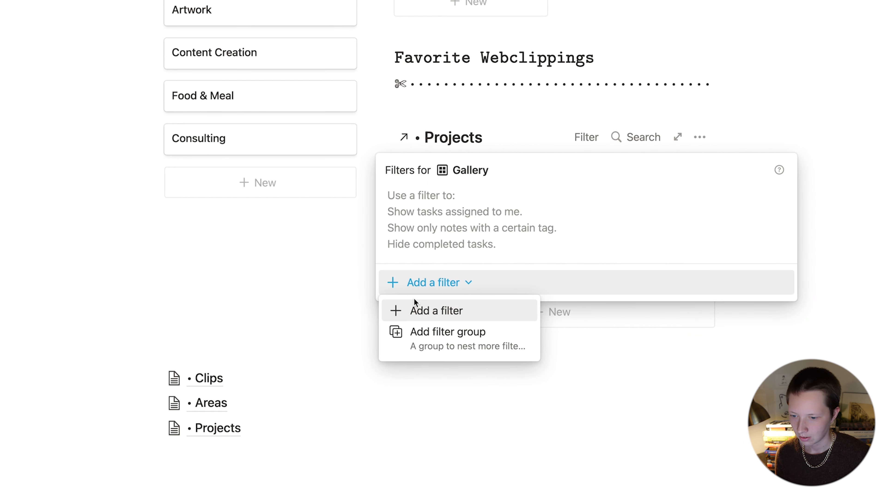
pyautogui.click(402, 310)
pyautogui.click(463, 202)
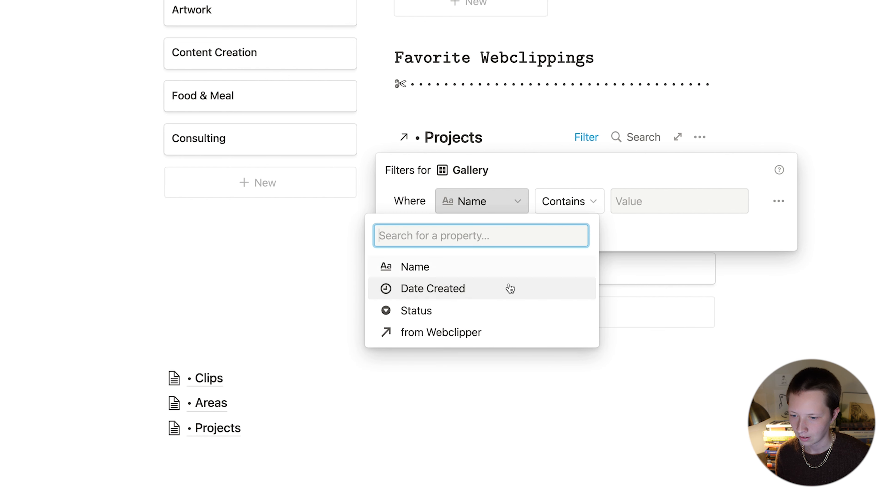
pyautogui.click(468, 319)
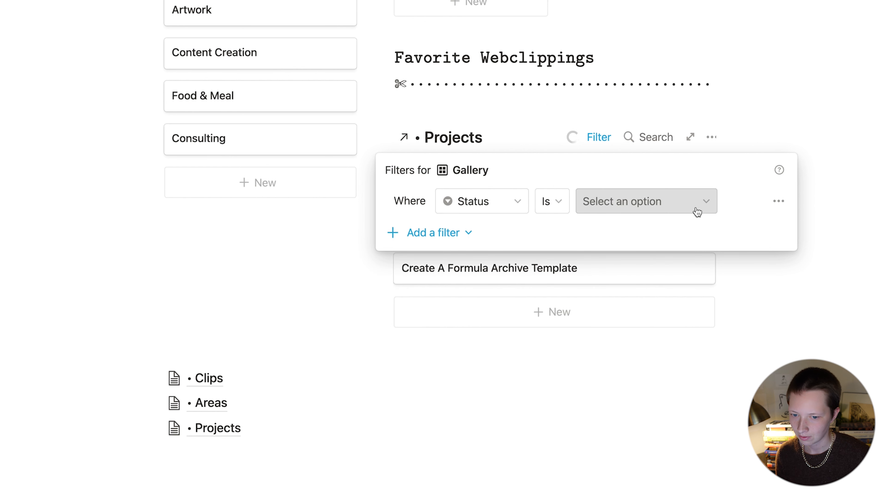
pyautogui.click(689, 202)
pyautogui.click(630, 288)
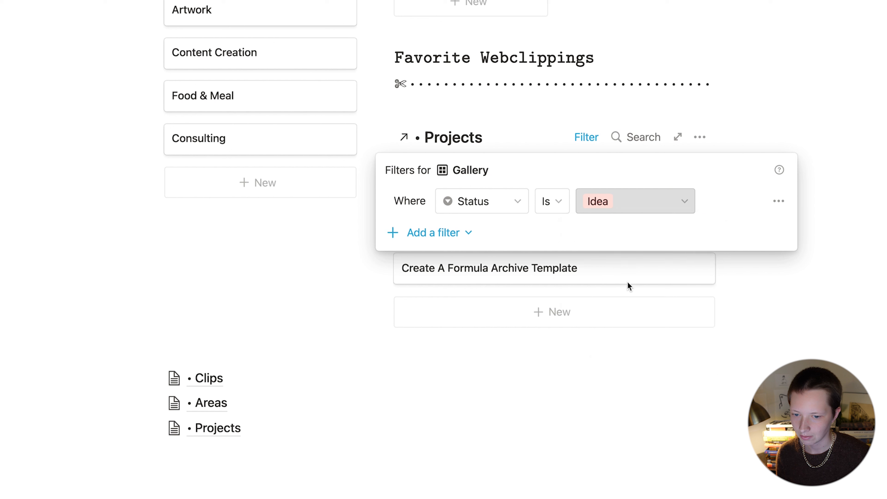
pyautogui.click(529, 45)
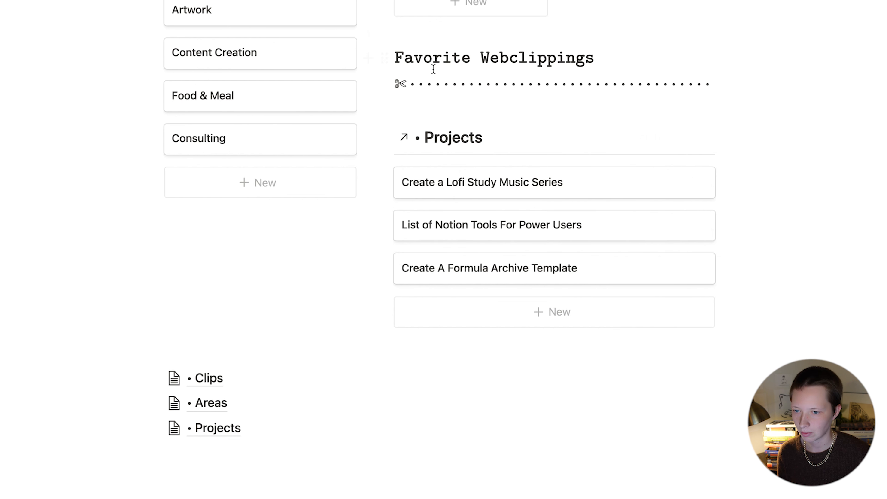
# Step: Change the heading equation text to 'Ideas From The Webclipper'
pyautogui.click(464, 62)
pyautogui.click(413, 87)
pyautogui.moveTo(423, 103); pyautogui.dragTo(439, 86)
pyautogui.write('Ideas from')
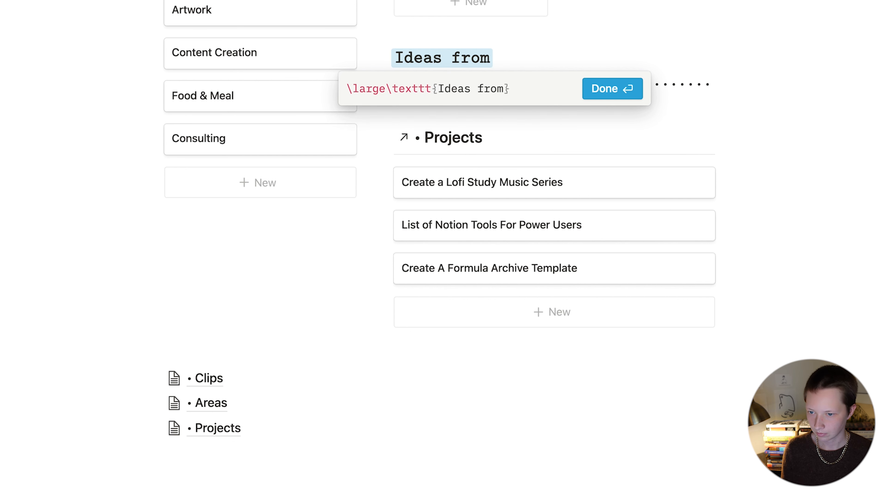
pyautogui.press('BackSpace')
pyautogui.press('BackSpace')
pyautogui.press('BackSpace')
pyautogui.press('BackSpace')
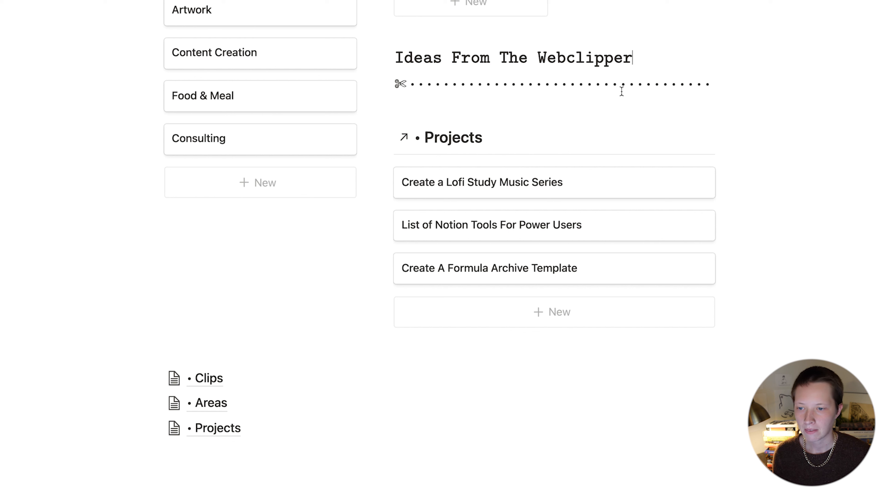
# Step: Add a second filter rule to the Projects gallery: from Webclipper is not empty
pyautogui.click(584, 137)
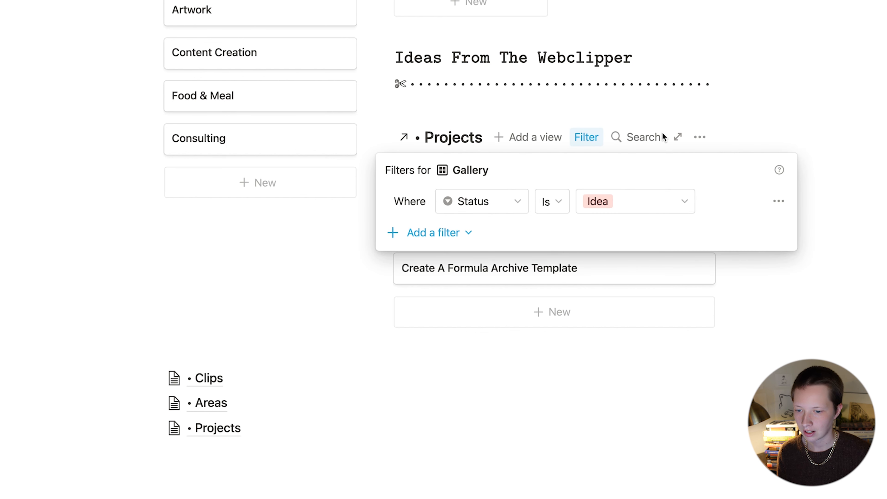
pyautogui.click(444, 237)
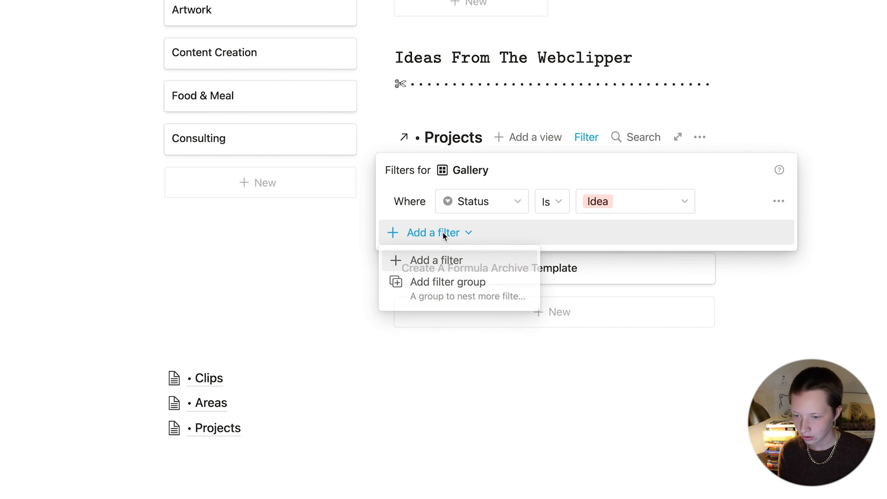
pyautogui.click(423, 262)
pyautogui.click(459, 232)
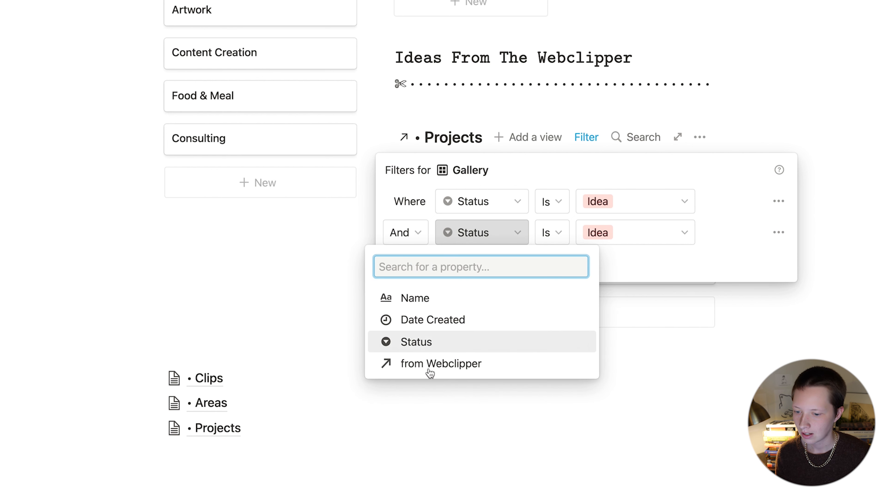
pyautogui.click(444, 363)
pyautogui.click(558, 240)
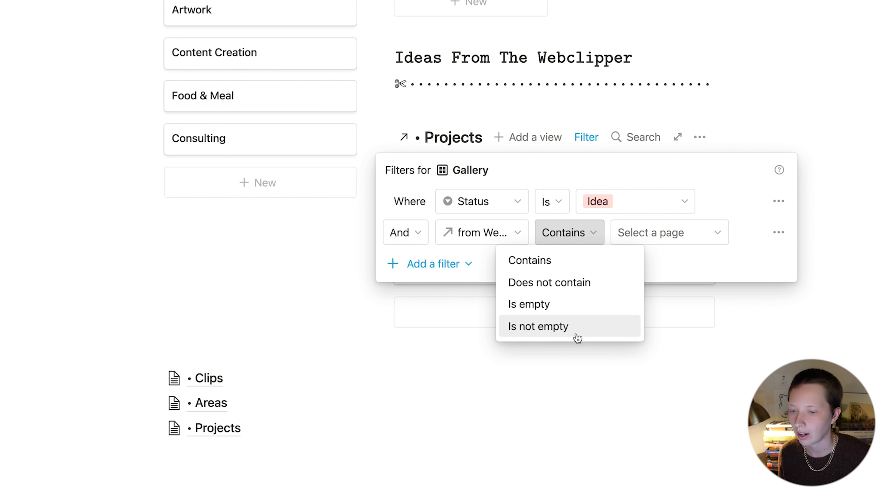
pyautogui.click(578, 326)
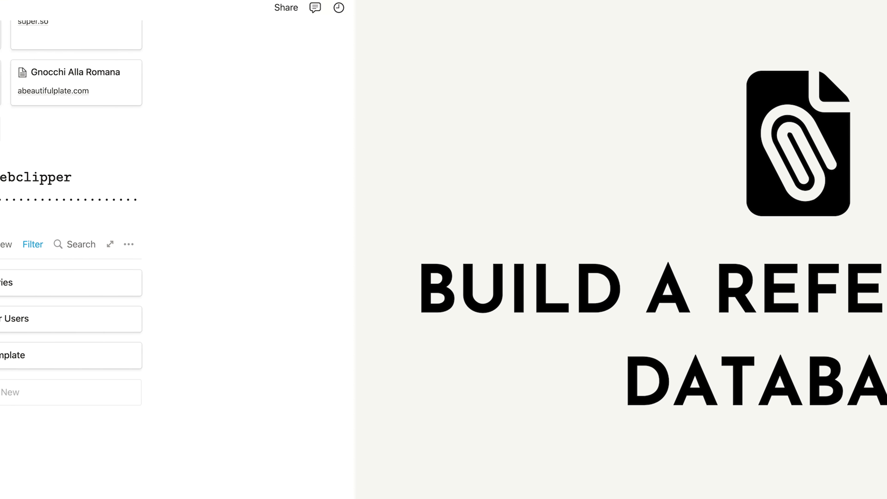
# Step: Preview the Artwork and Content Creation area pages, checking Content Creation's linked webclippings, then open it full-page
pyautogui.scroll(5, 142, 456)
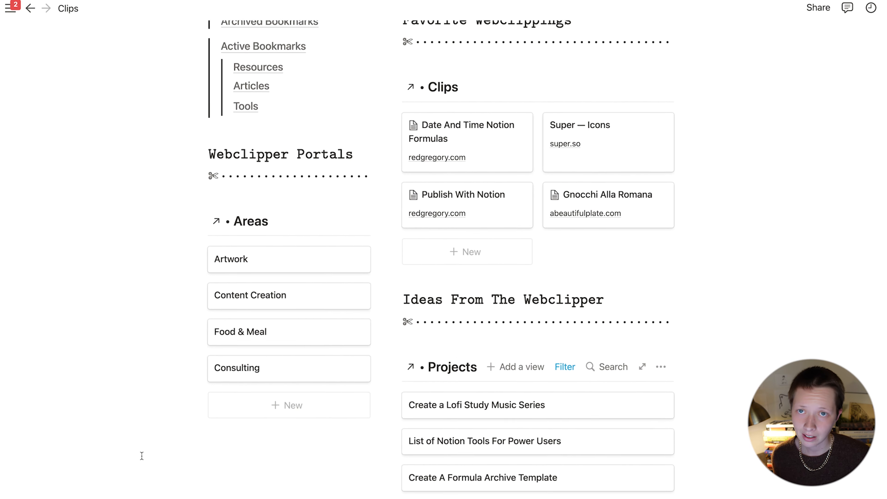
pyautogui.scroll(-2, 142, 455)
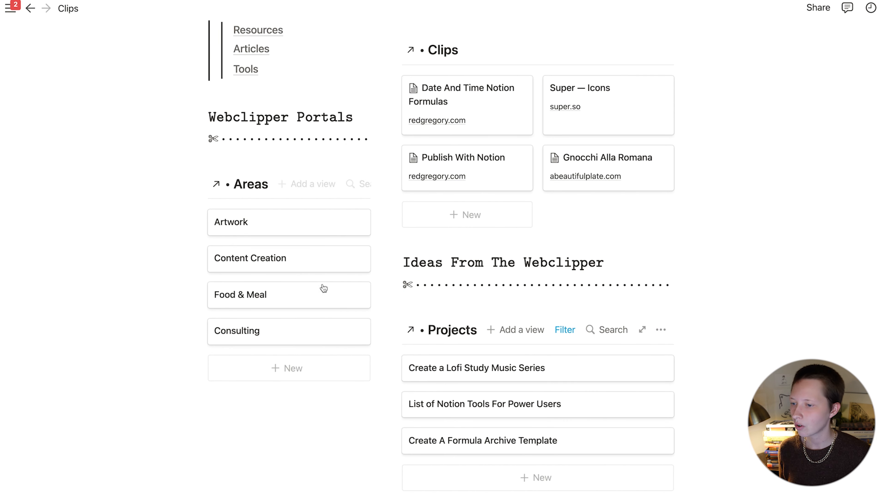
pyautogui.click(346, 230)
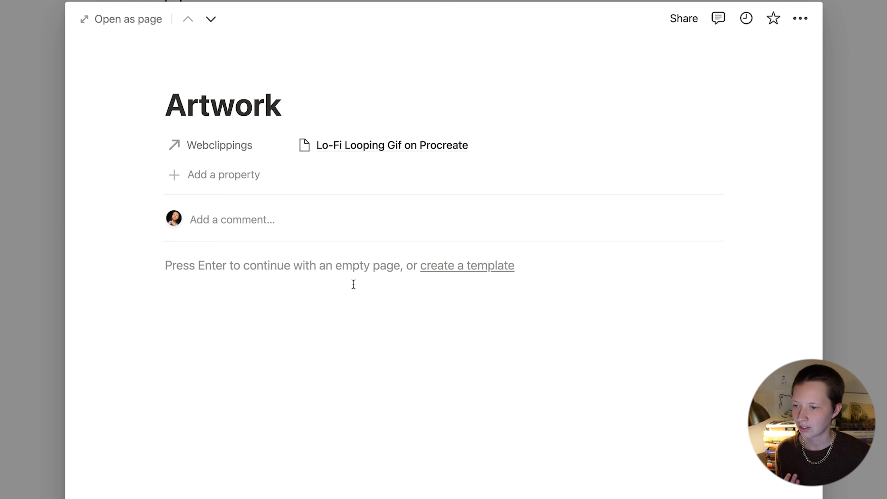
pyautogui.click(56, 241)
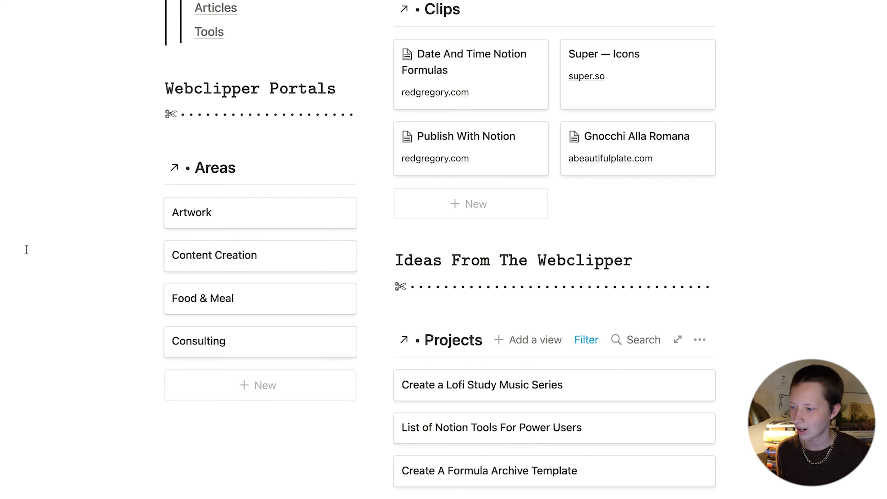
pyautogui.click(235, 273)
pyautogui.click(342, 166)
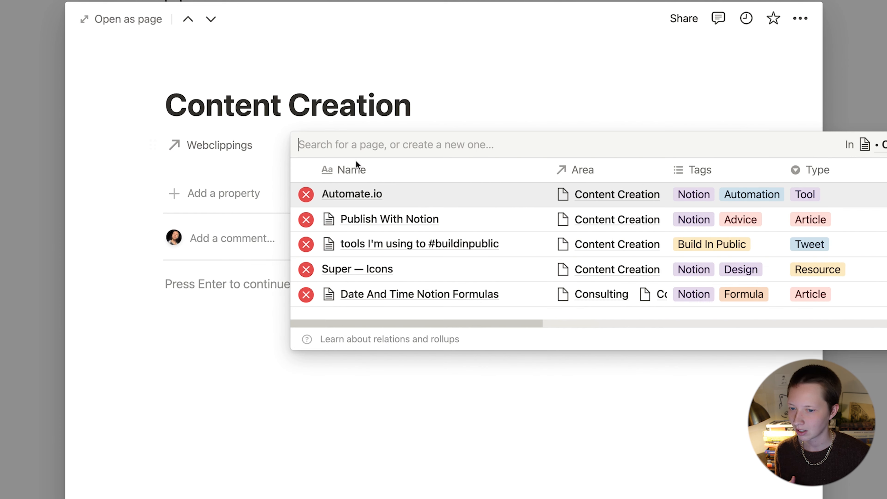
pyautogui.click(145, 241)
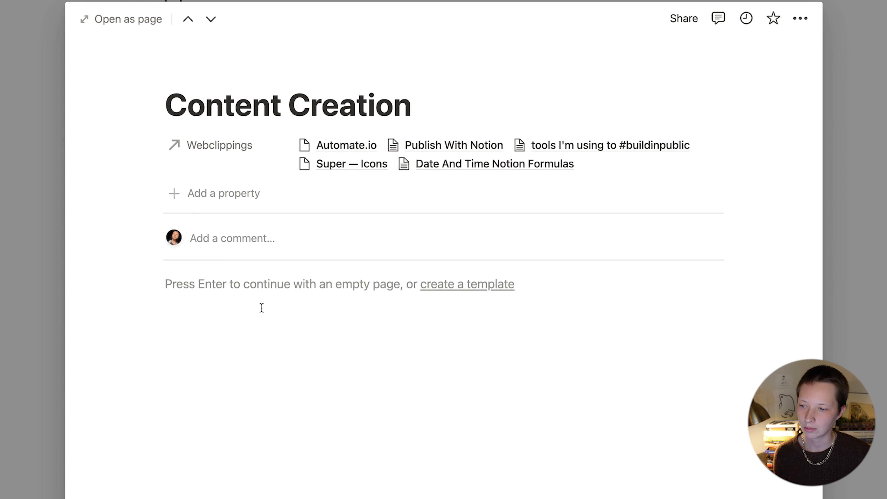
pyautogui.click(118, 19)
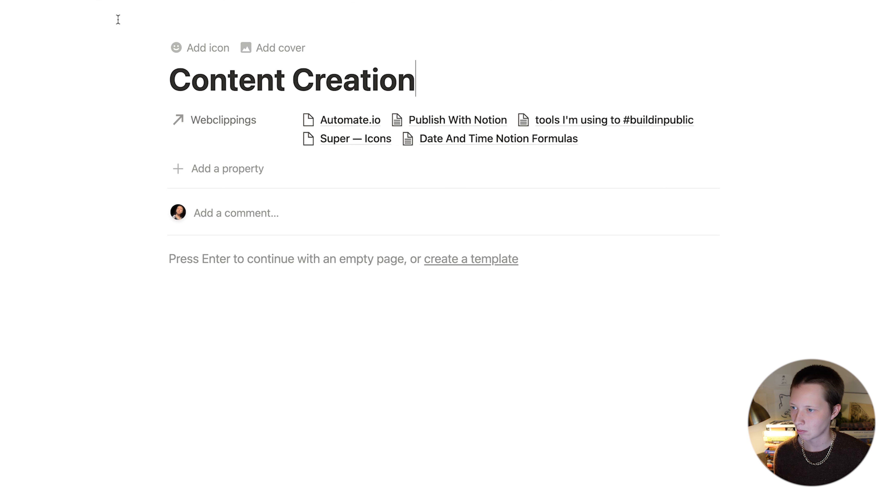
# Step: Always hide the Webclippings property and start a new Areas page template
pyautogui.click(202, 128)
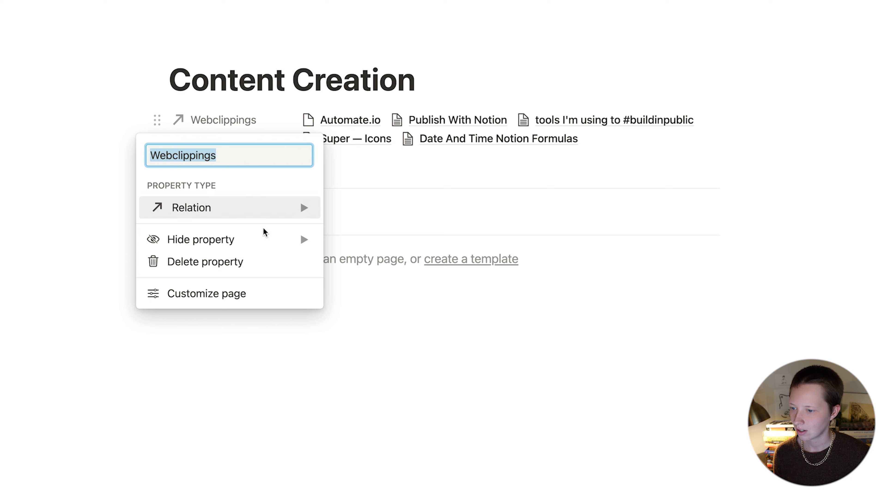
pyautogui.moveTo(315, 240)
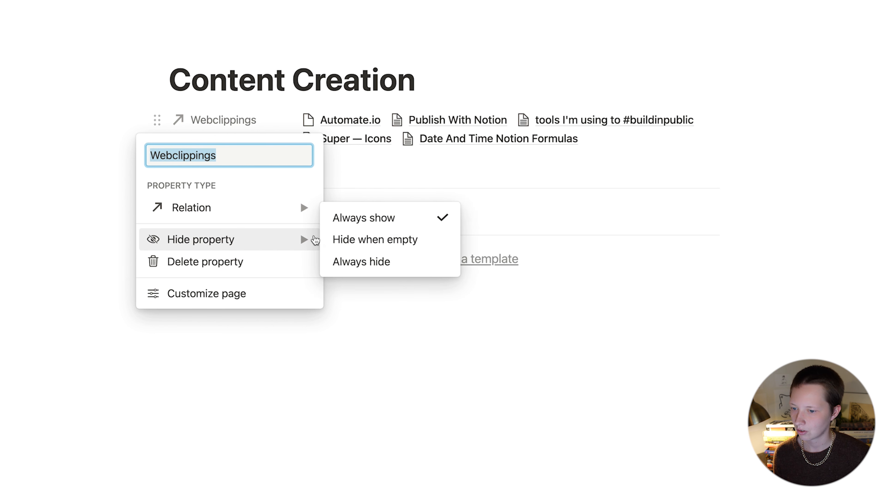
pyautogui.click(370, 271)
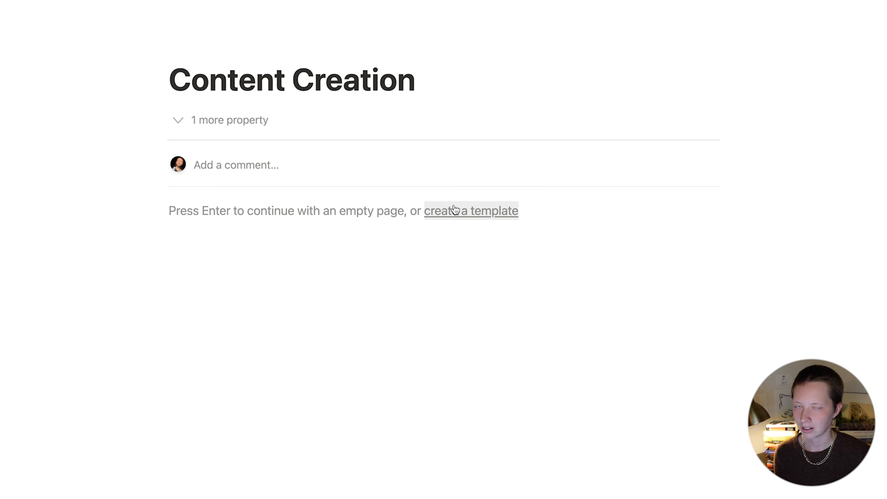
pyautogui.click(477, 215)
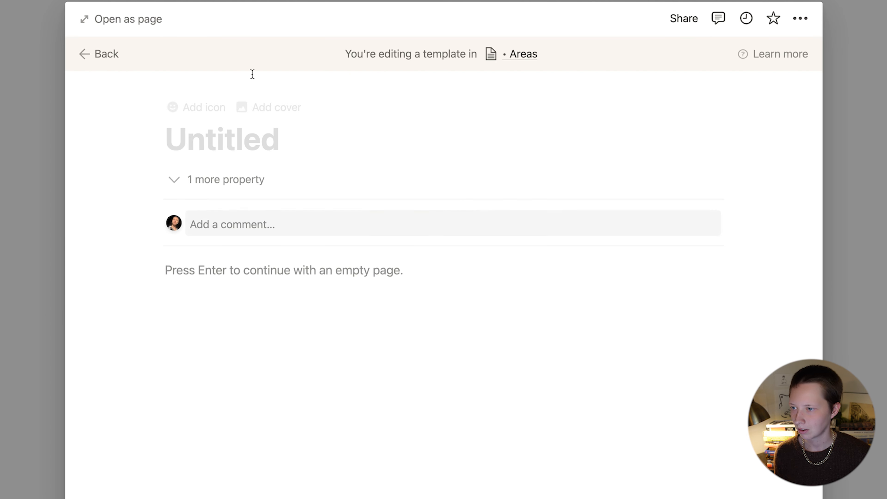
# Step: Title the template 'New Area' and insert a linked view of the Clips database via /linked
pyautogui.click(99, 14)
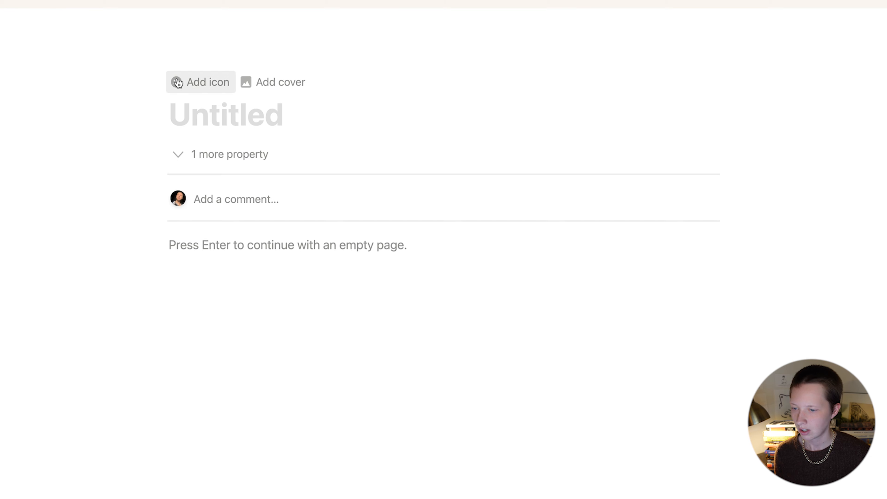
pyautogui.write('New Area')
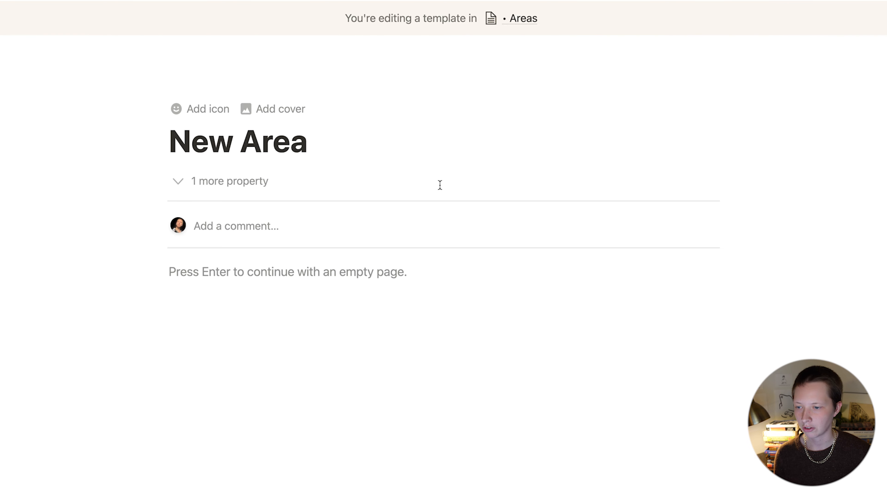
pyautogui.click(261, 274)
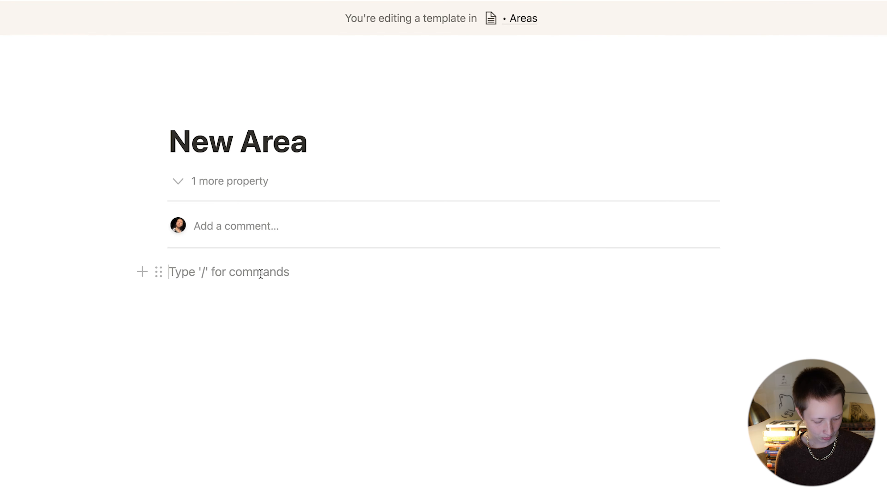
pyautogui.write('/linked')
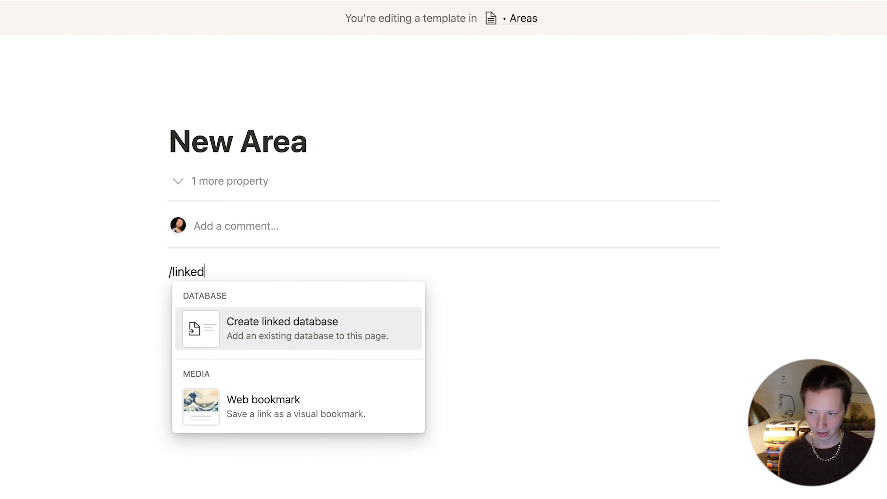
pyautogui.click(342, 344)
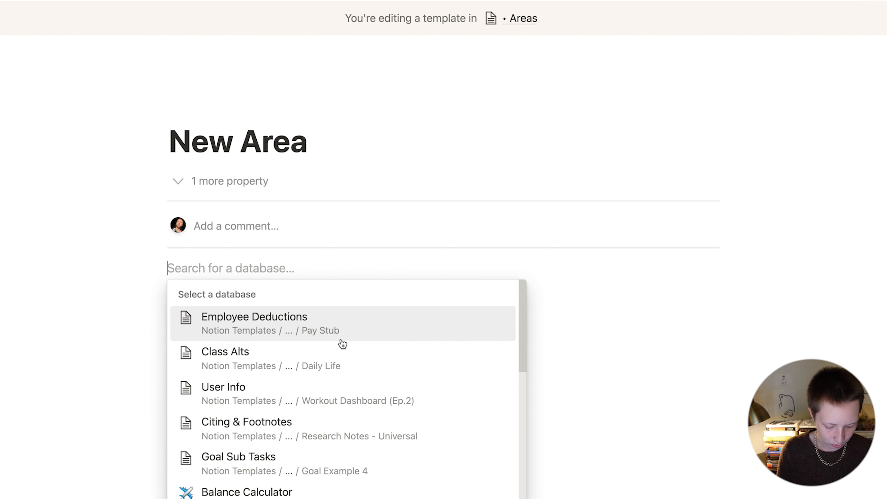
pyautogui.write('Clips')
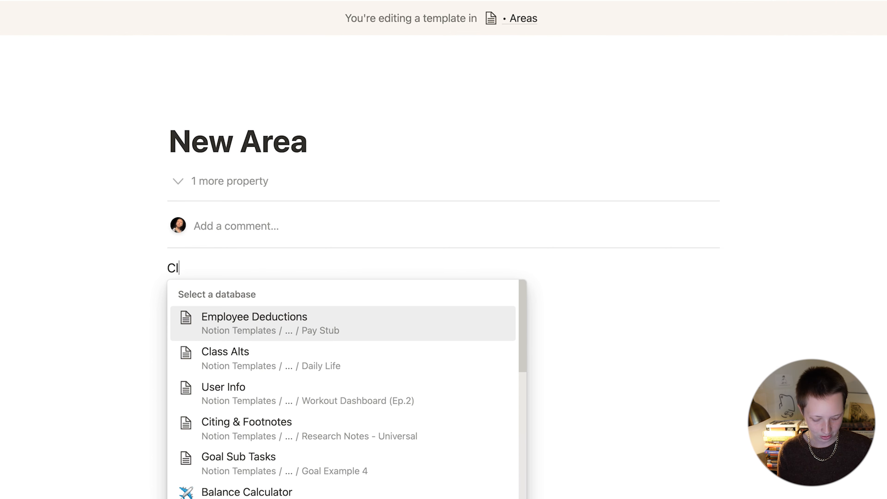
pyautogui.click(357, 320)
# Step: Add a List view to the linked Clips, rename it 'Active', and move it above Table
pyautogui.scroll(-3, 291, 193)
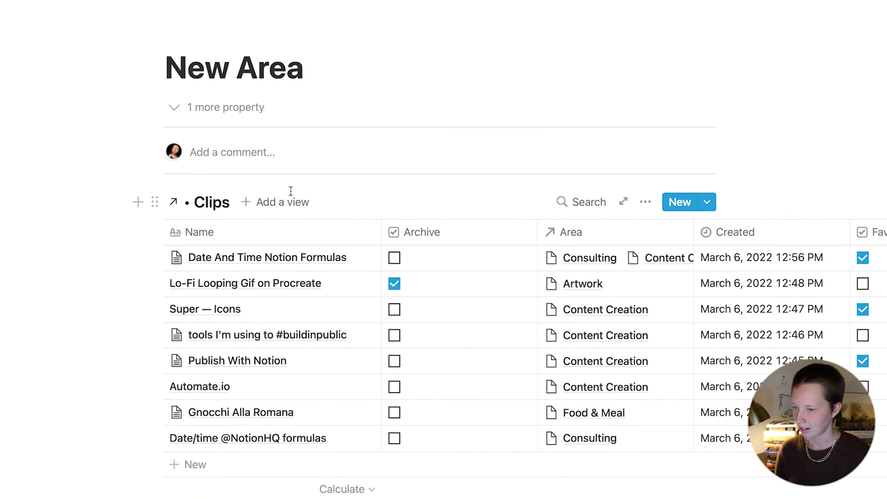
pyautogui.click(281, 182)
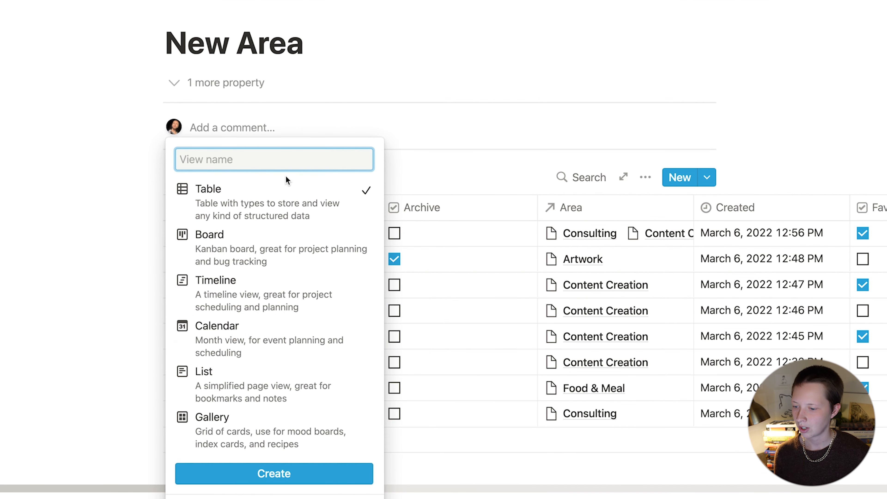
pyautogui.click(267, 386)
pyautogui.click(282, 468)
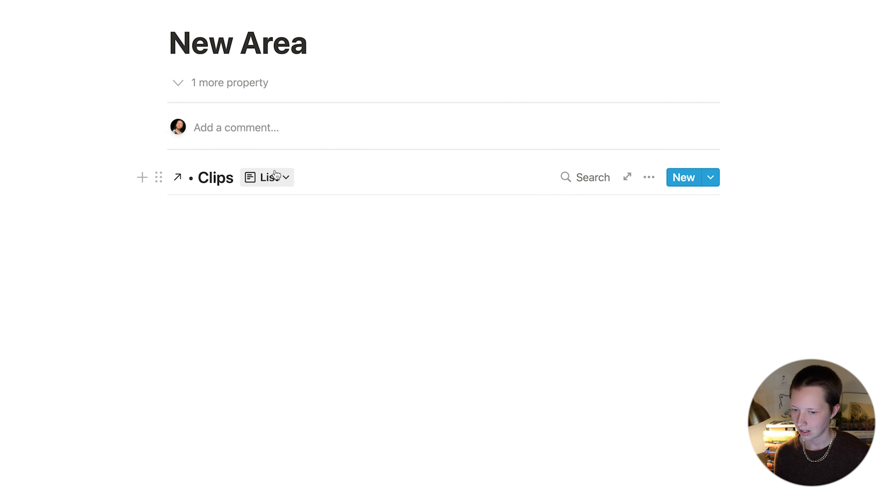
pyautogui.click(274, 176)
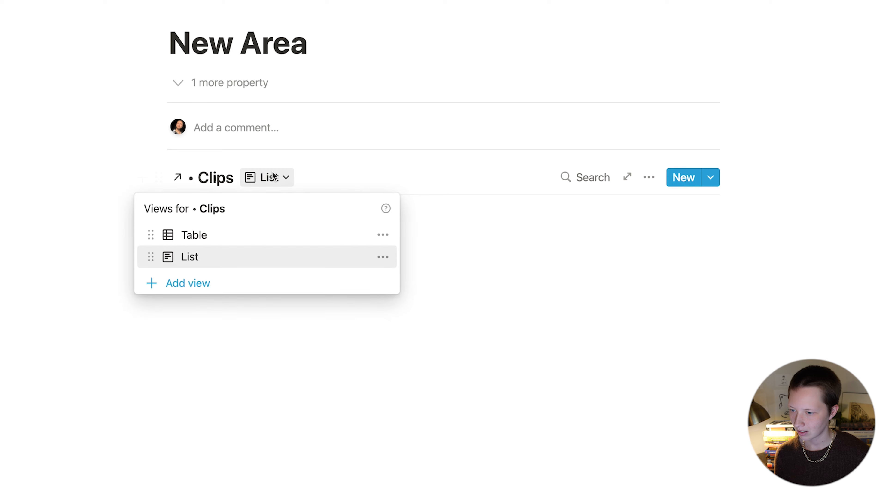
pyautogui.click(382, 260)
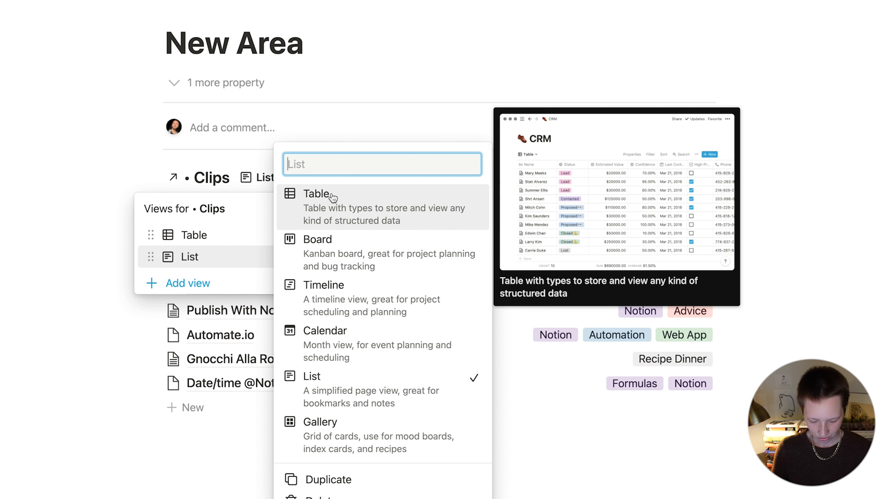
pyautogui.write('Active')
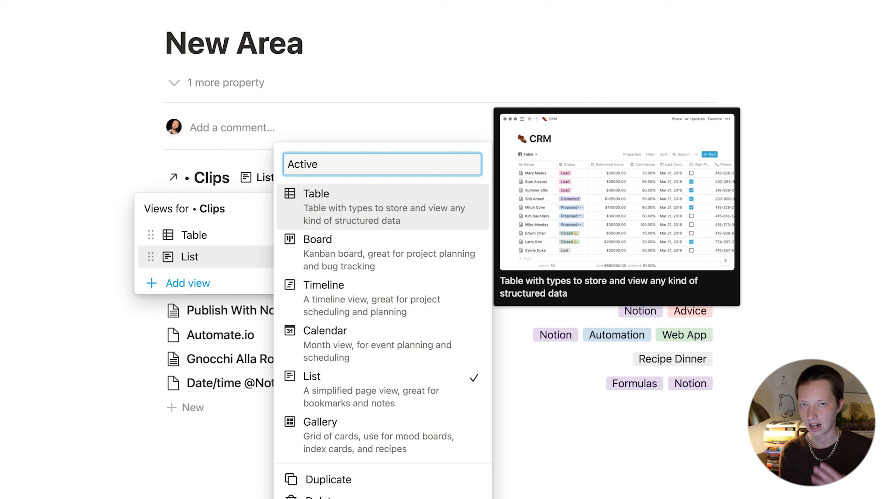
pyautogui.press('Return')
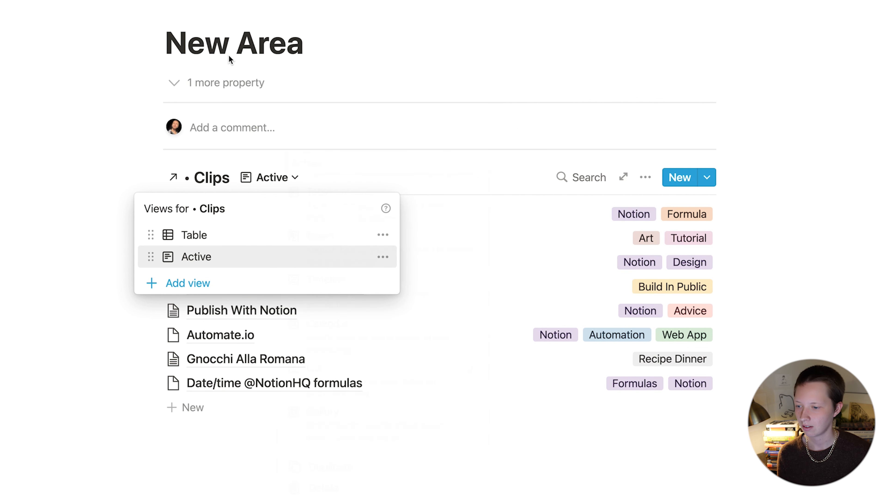
pyautogui.moveTo(212, 256); pyautogui.dragTo(214, 231)
pyautogui.click(646, 177)
# Step: Show the Type and Url properties in the Active view, with Url placed before Type
pyautogui.click(645, 177)
pyautogui.click(690, 220)
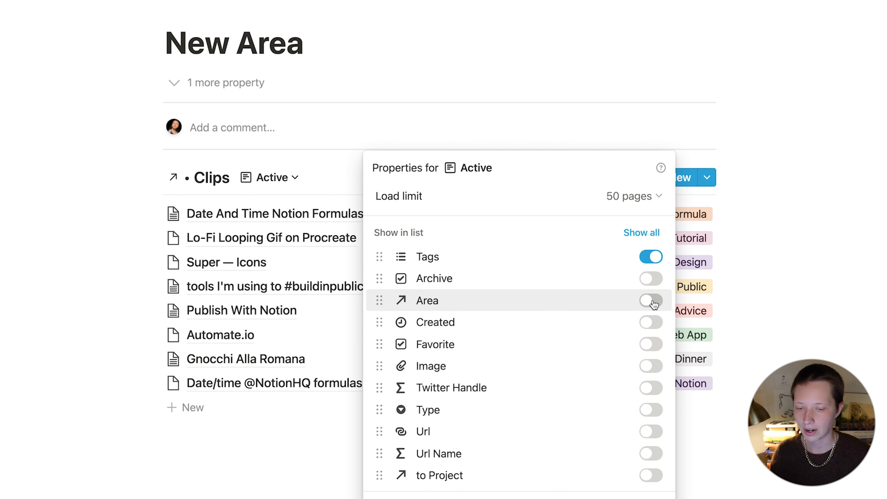
pyautogui.click(652, 411)
pyautogui.click(654, 432)
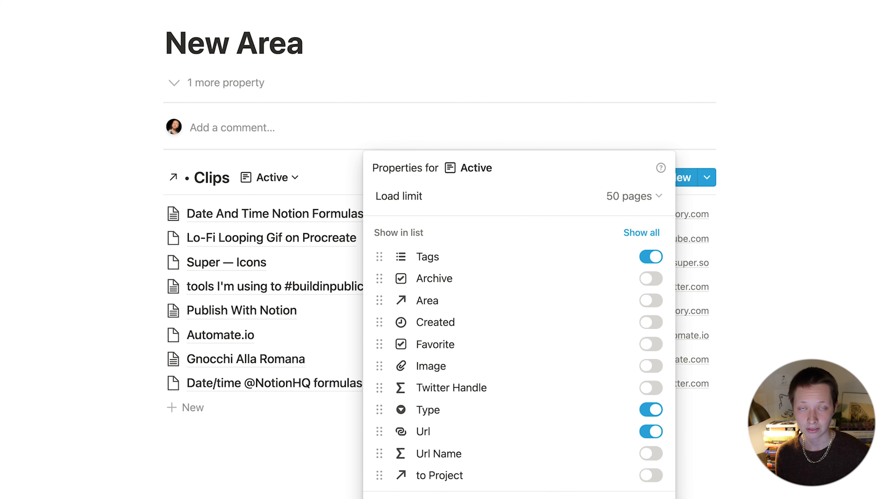
pyautogui.press('Escape')
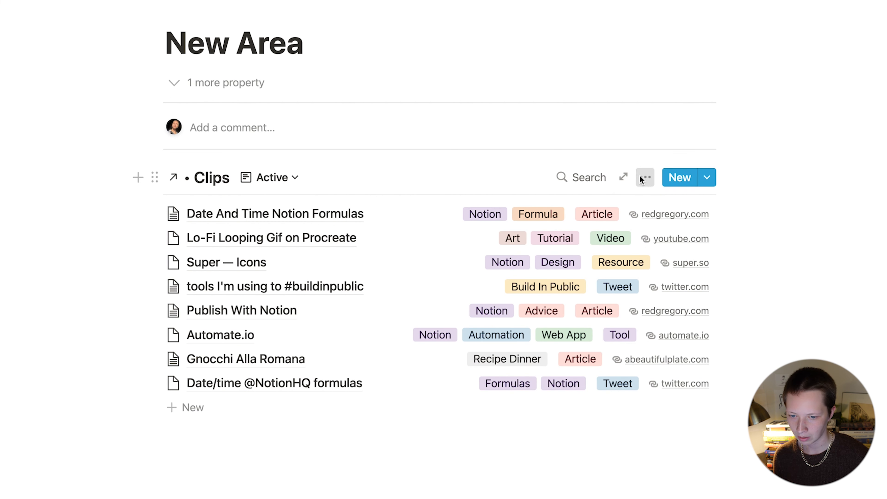
pyautogui.click(643, 177)
pyautogui.click(692, 219)
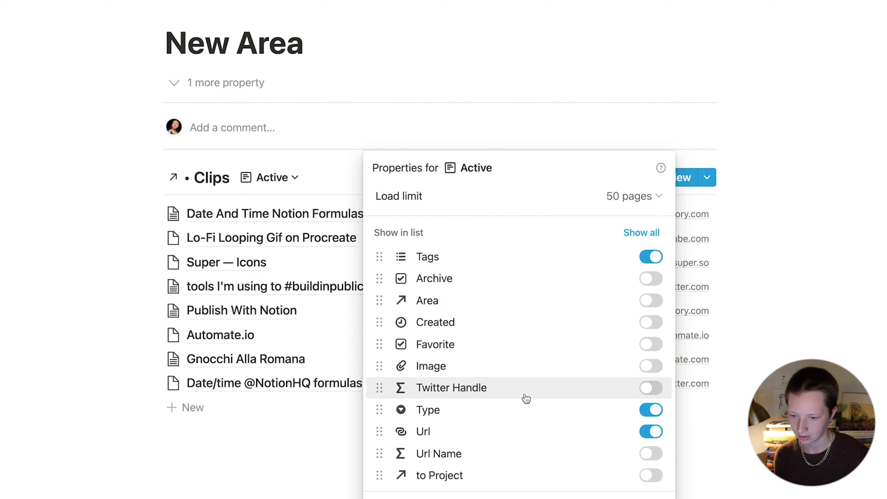
pyautogui.moveTo(519, 412); pyautogui.dragTo(527, 435)
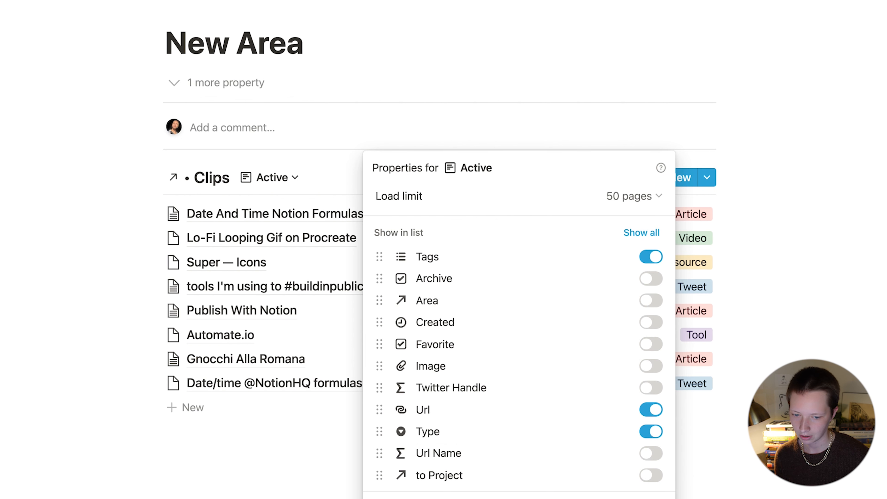
pyautogui.press('Escape')
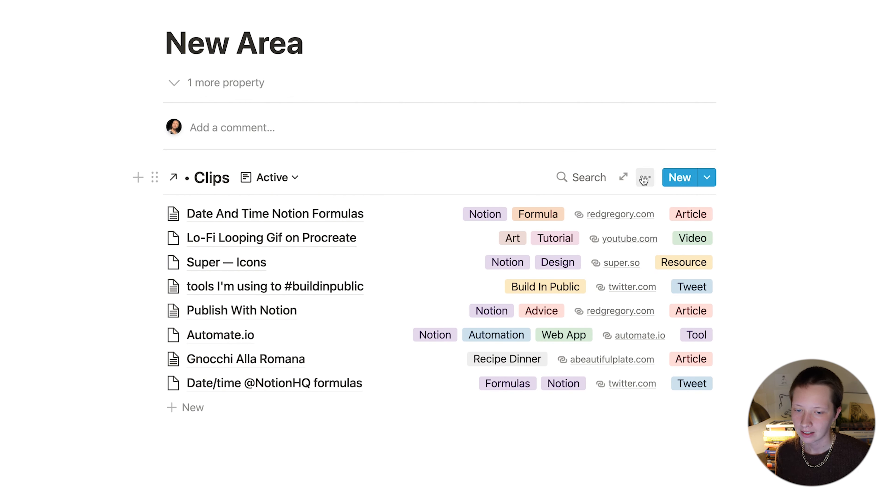
pyautogui.click(645, 178)
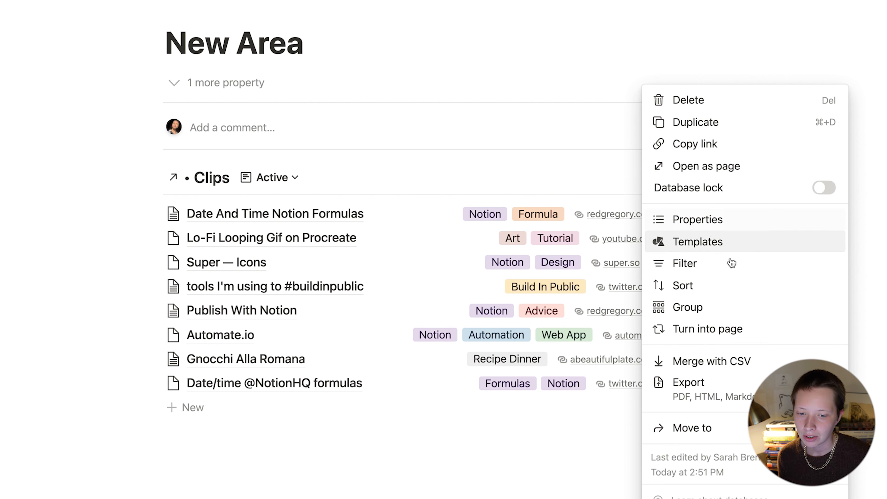
# Step: Sort the Active view by Created date, newest first
pyautogui.click(724, 286)
pyautogui.click(427, 320)
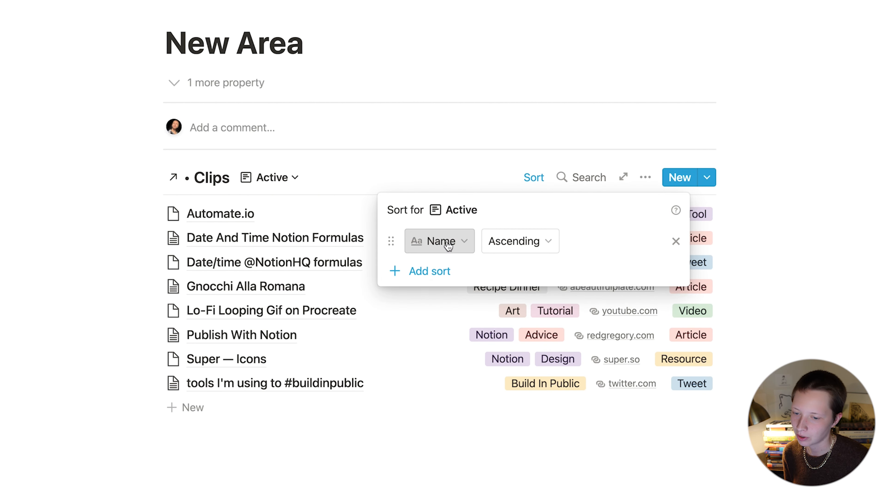
pyautogui.click(448, 245)
pyautogui.click(389, 40)
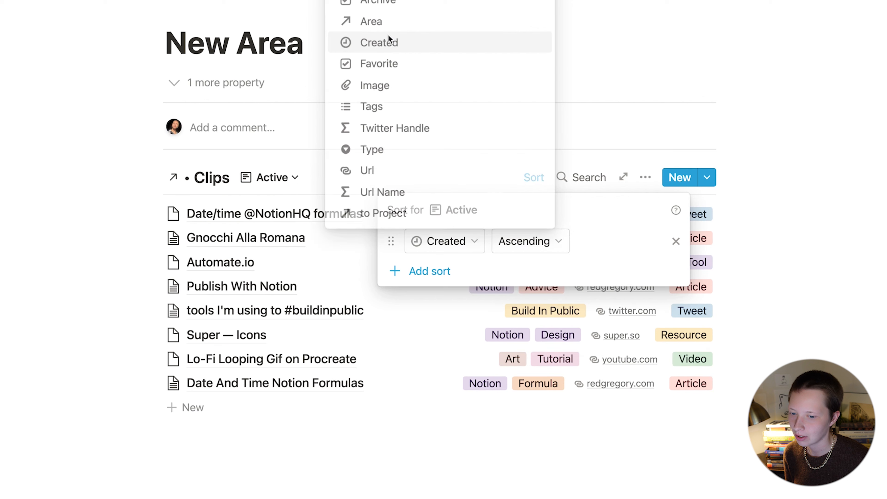
pyautogui.click(524, 241)
pyautogui.click(503, 290)
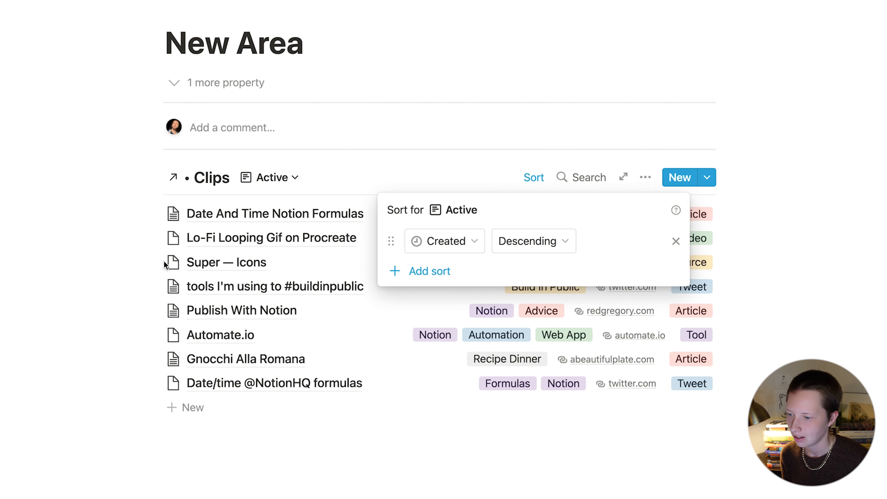
pyautogui.click(75, 251)
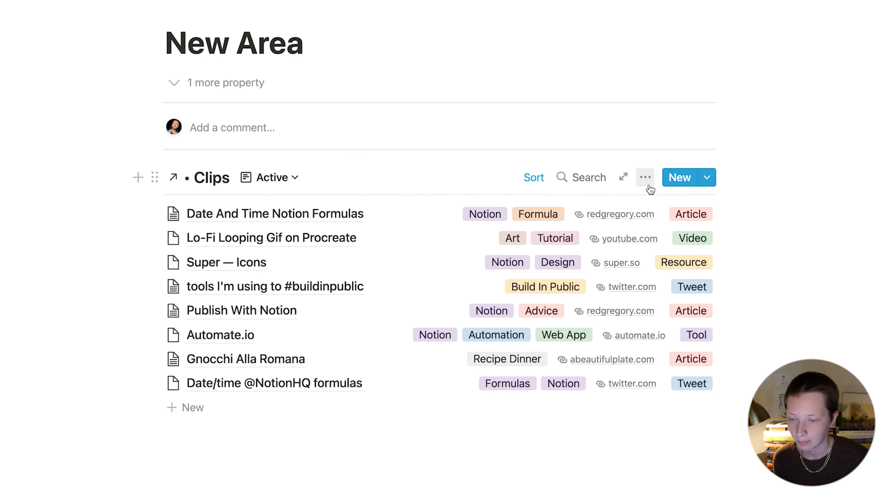
# Step: Add an Active view filter keeping only clips whose Archive is unchecked
pyautogui.click(649, 184)
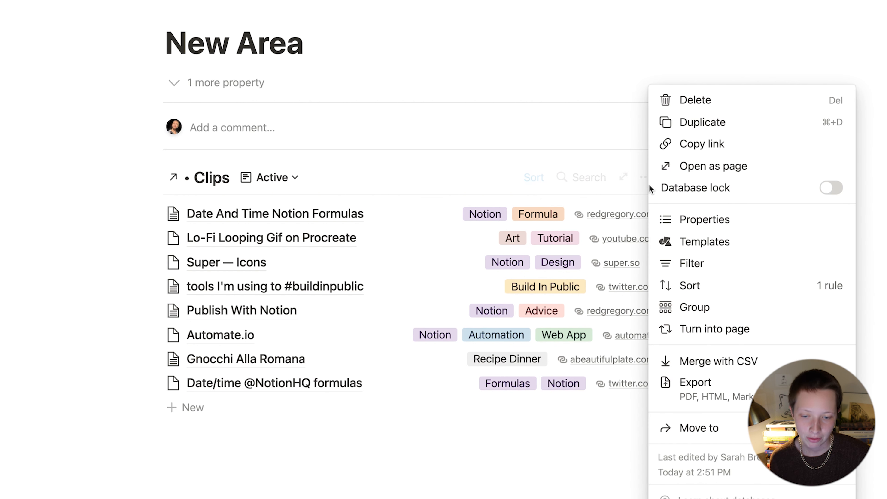
pyautogui.click(690, 266)
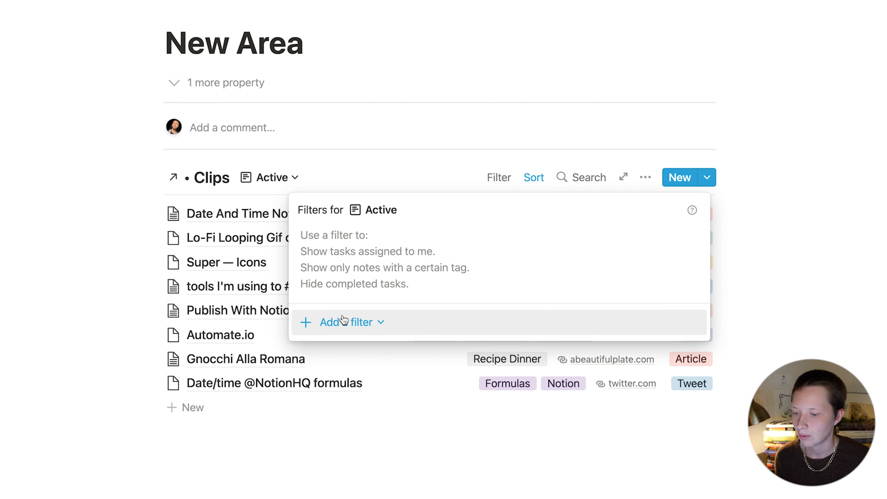
pyautogui.click(346, 322)
pyautogui.click(349, 351)
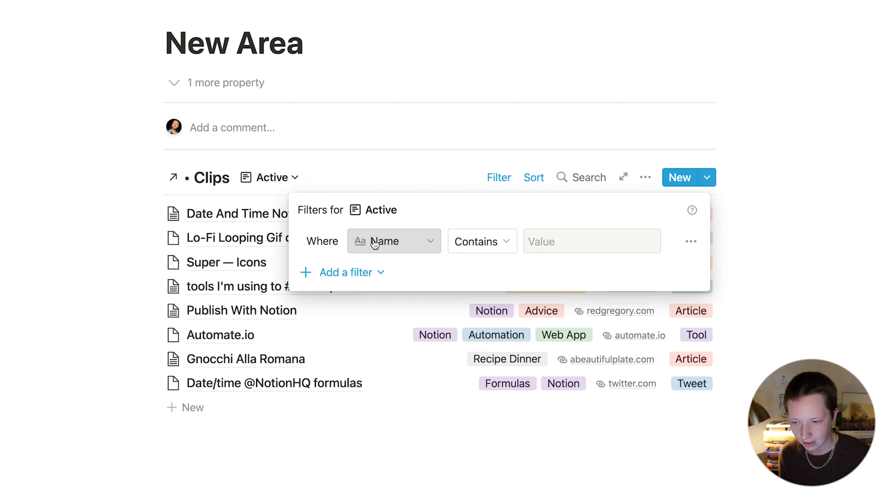
pyautogui.click(377, 242)
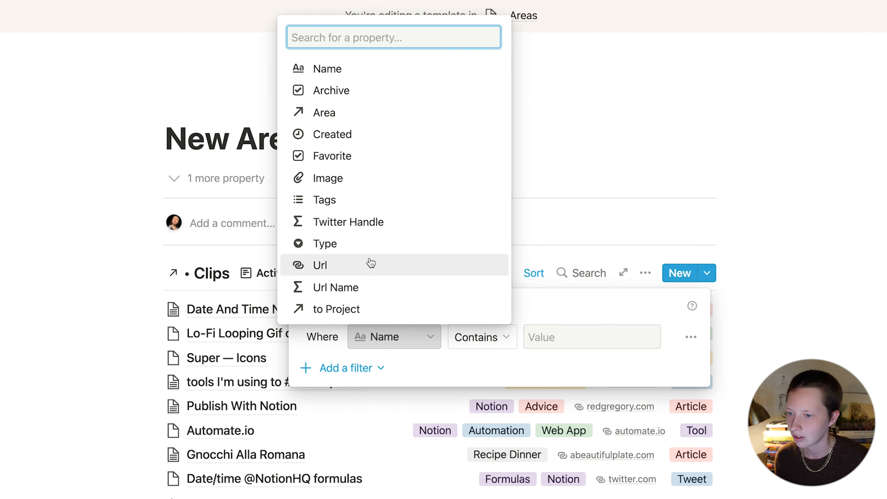
pyautogui.click(333, 98)
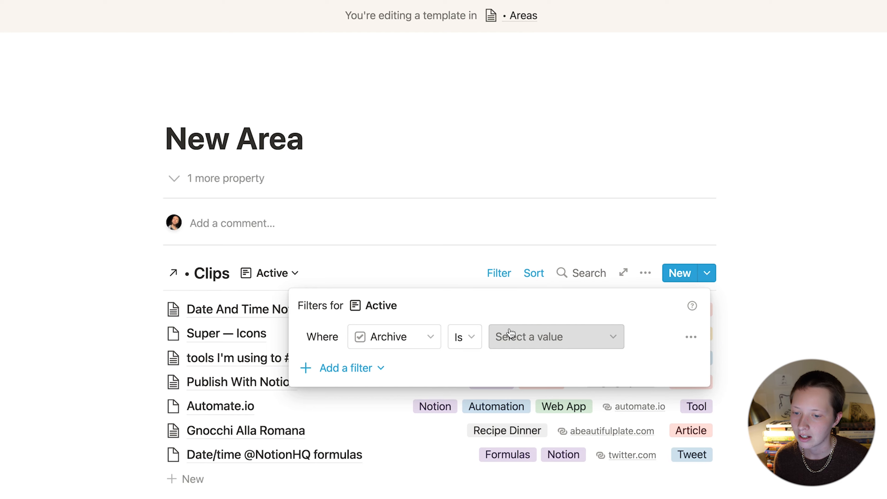
pyautogui.click(509, 337)
pyautogui.click(511, 267)
# Step: Add a second filter condition: Area contains New Area
pyautogui.click(357, 269)
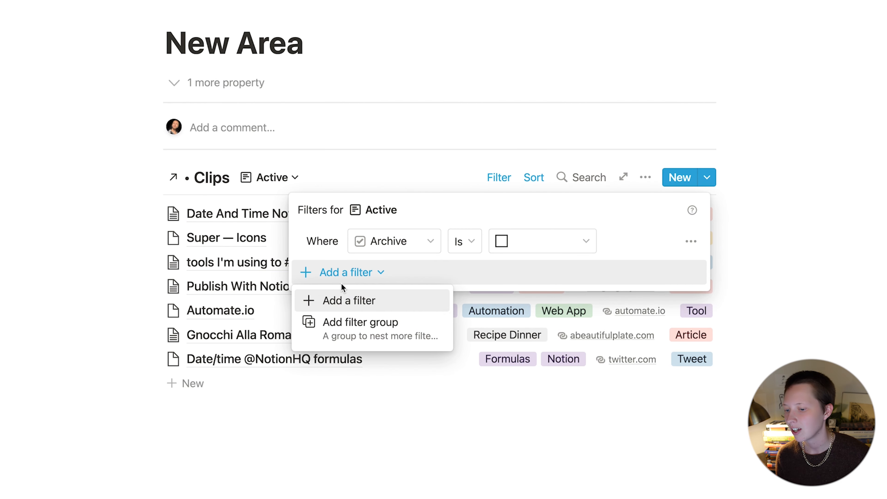
pyautogui.click(328, 299)
pyautogui.click(407, 272)
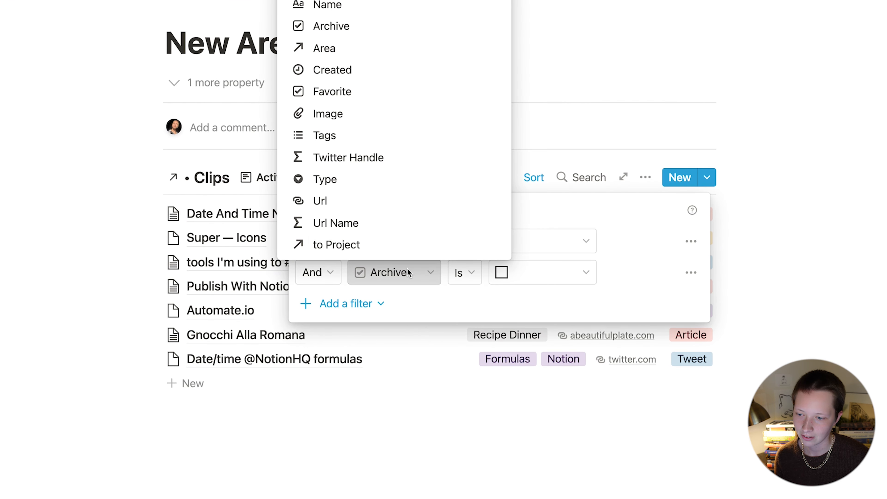
pyautogui.click(363, 49)
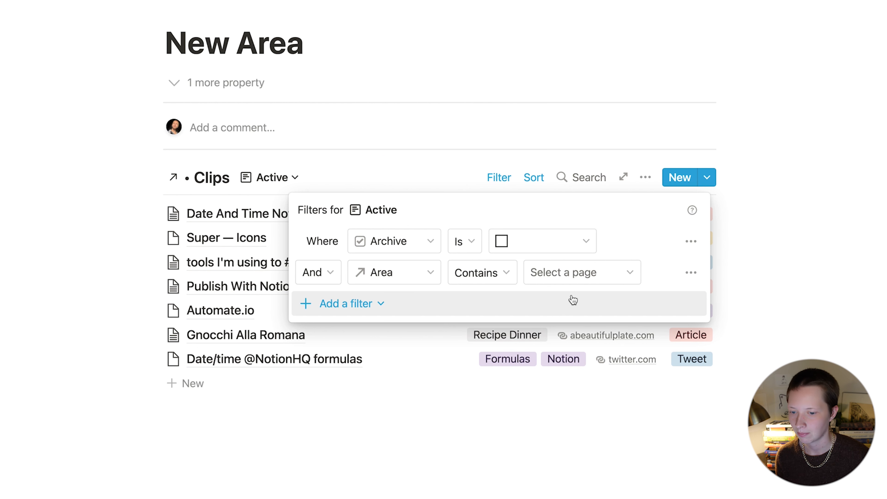
pyautogui.click(540, 285)
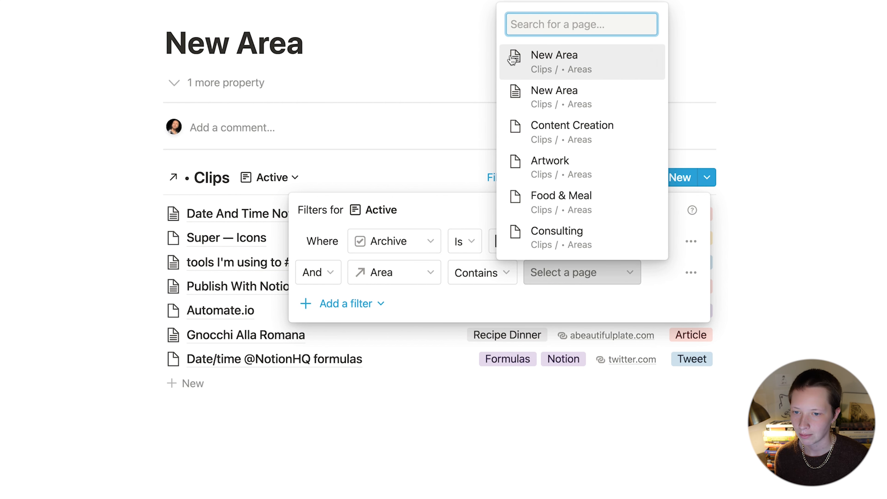
pyautogui.click(613, 71)
pyautogui.click(612, 69)
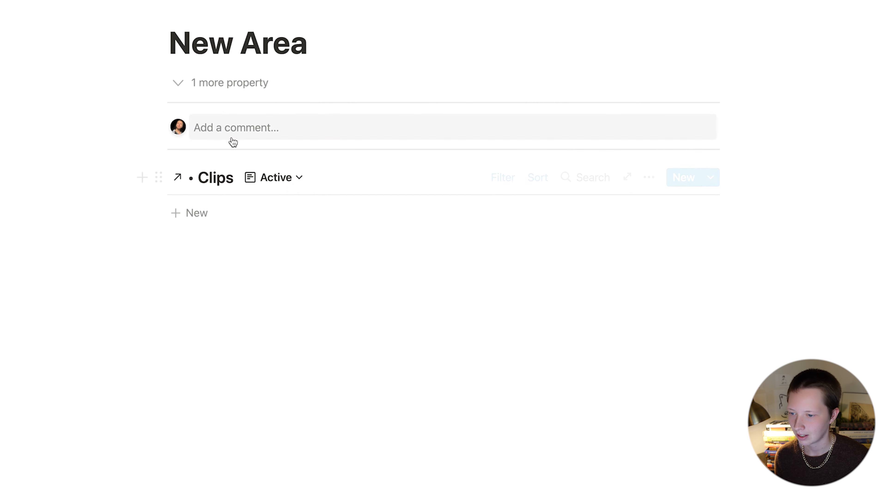
# Step: Duplicate the Active view and rename the copy 'Archive'
pyautogui.click(289, 184)
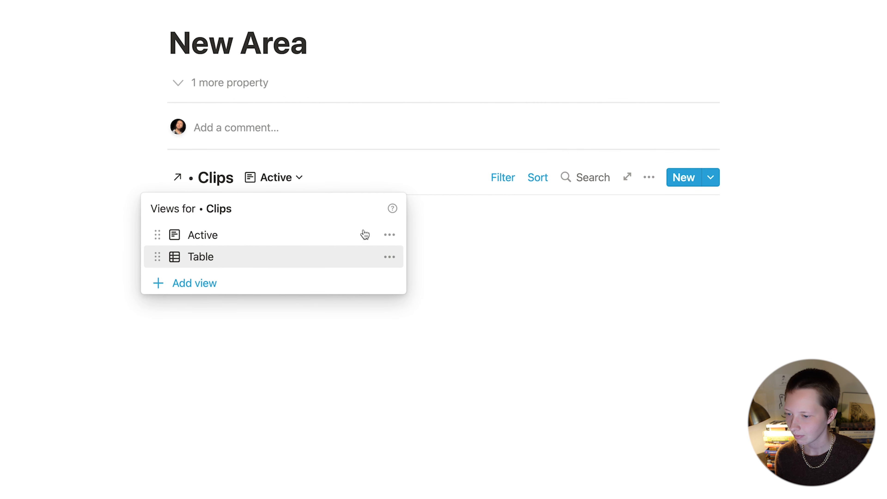
pyautogui.click(389, 241)
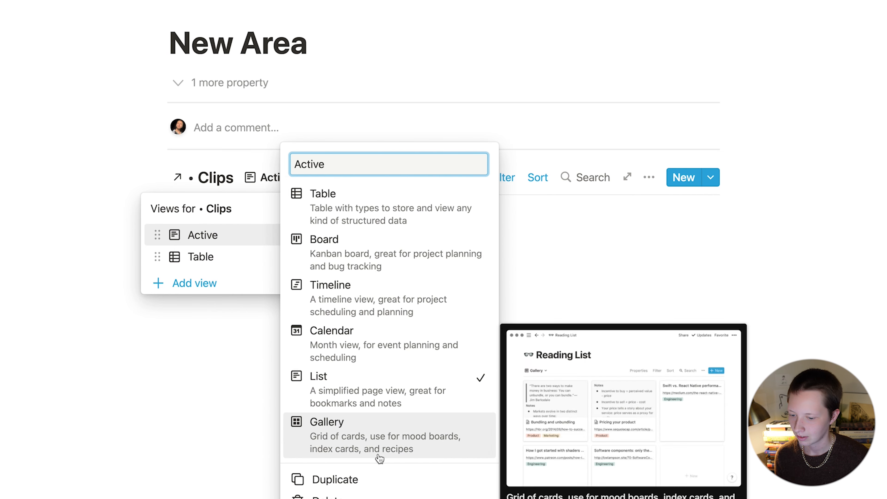
pyautogui.click(374, 478)
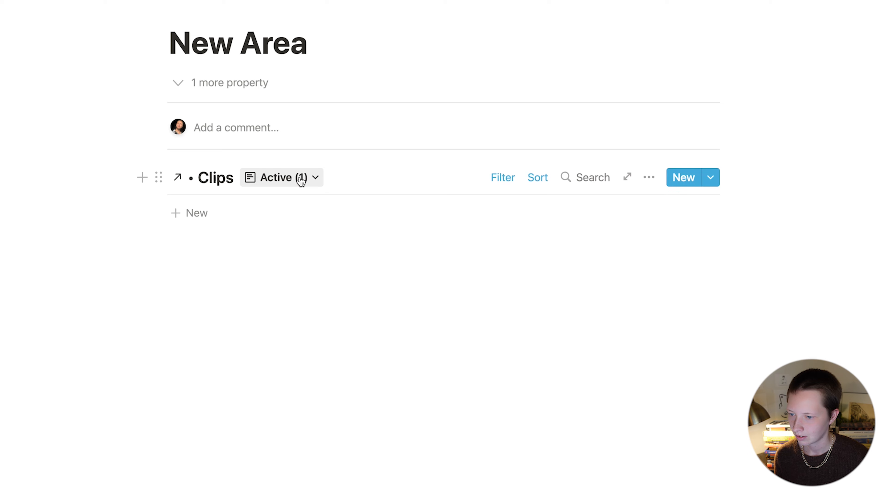
pyautogui.click(297, 178)
pyautogui.click(398, 285)
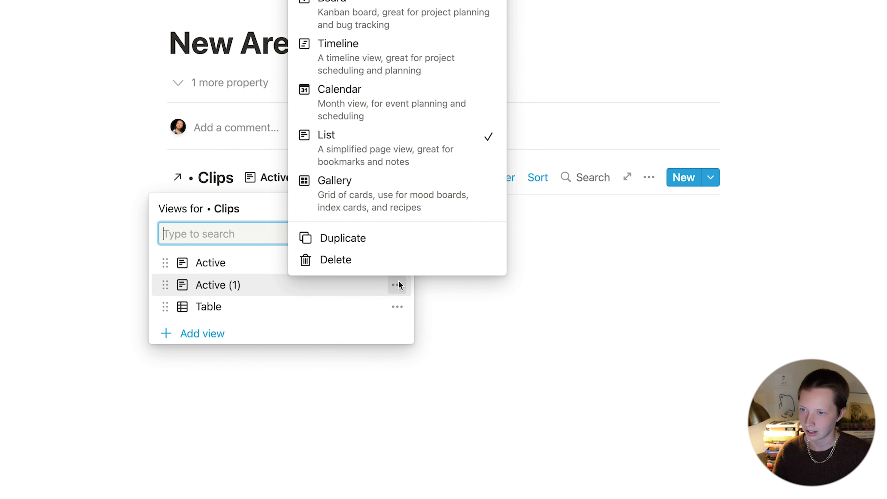
pyautogui.write('Archive')
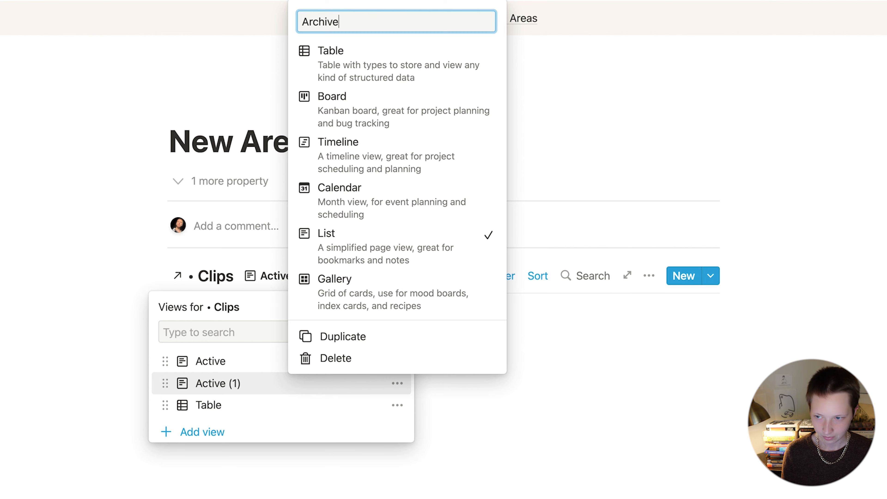
pyautogui.press('Return')
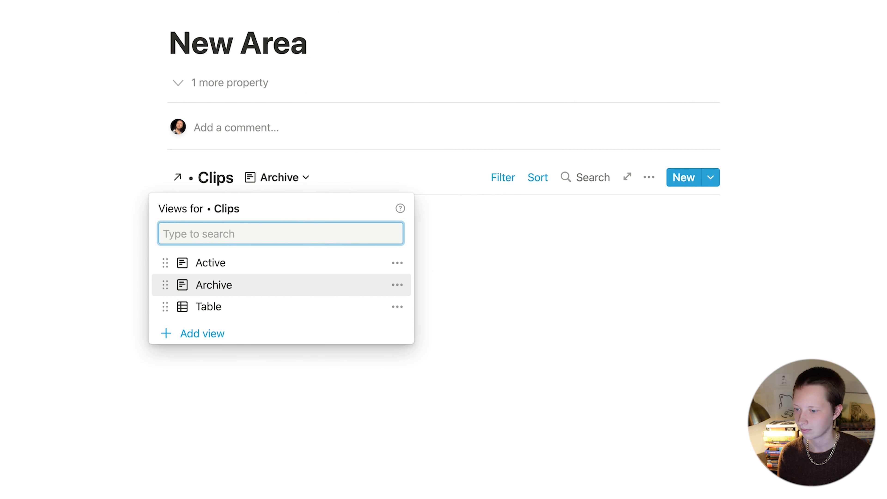
pyautogui.click(511, 145)
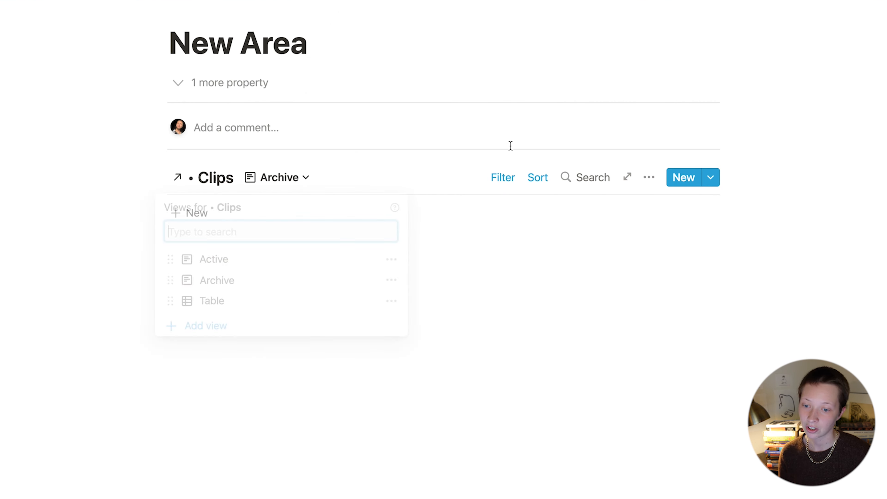
# Step: Change the Archive view's Archive filter condition to Checked
pyautogui.click(503, 184)
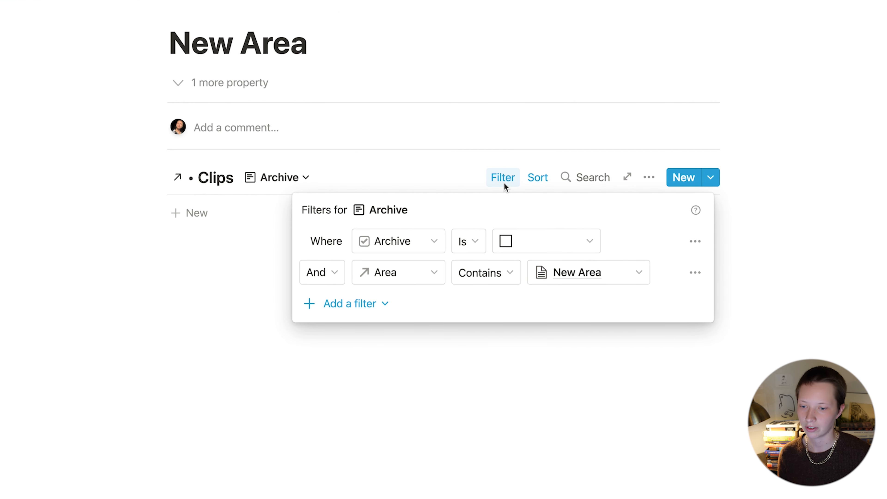
pyautogui.click(534, 242)
pyautogui.click(508, 288)
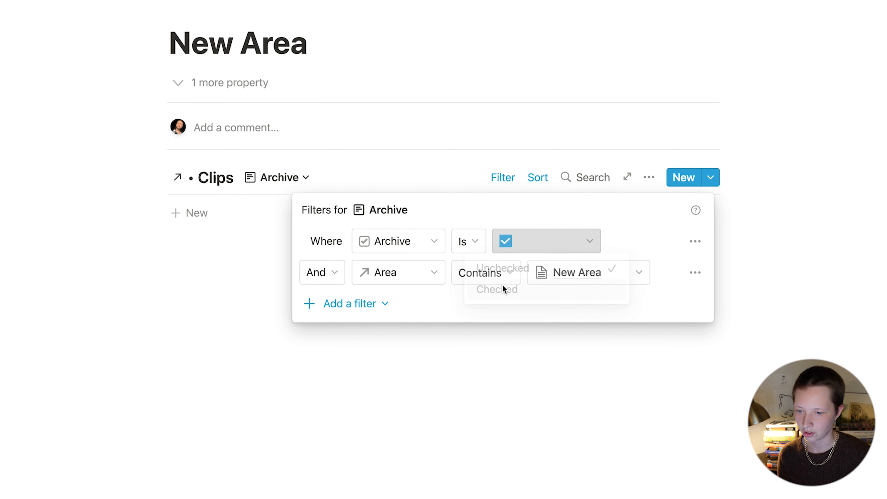
pyautogui.click(198, 282)
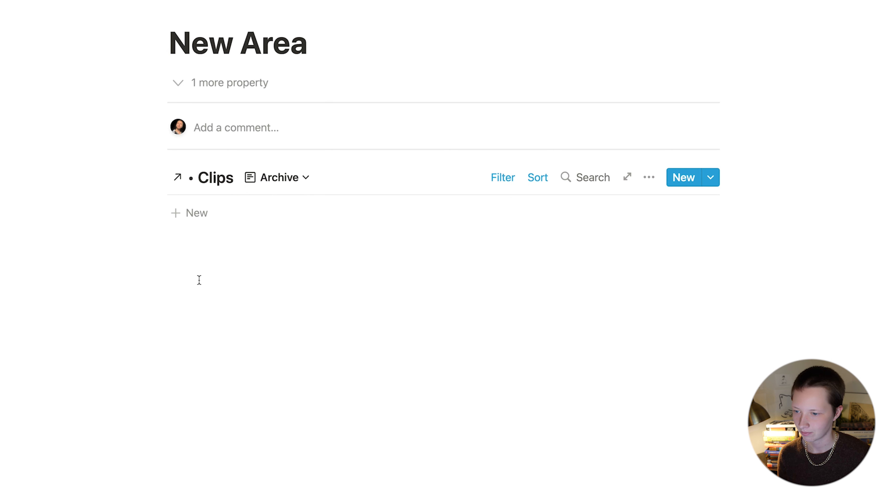
pyautogui.click(299, 174)
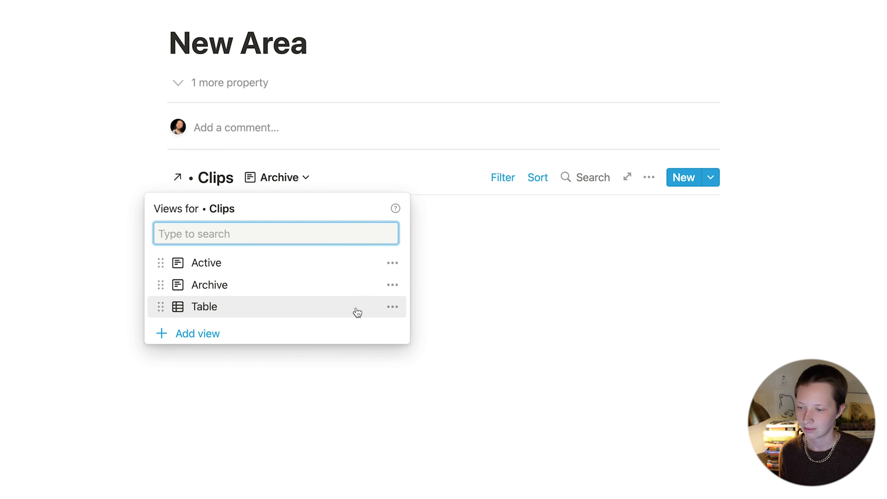
# Step: Convert the Table view to a list layout and remove its Area and Archive filters
pyautogui.click(392, 307)
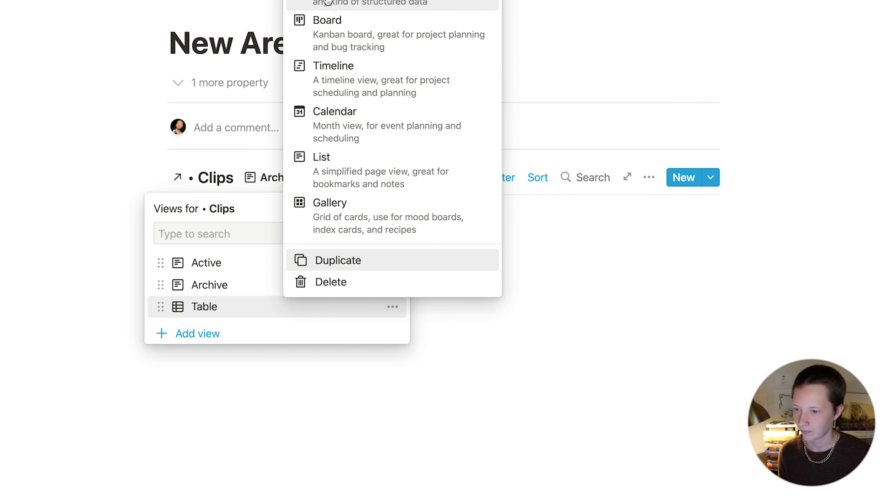
pyautogui.click(342, 189)
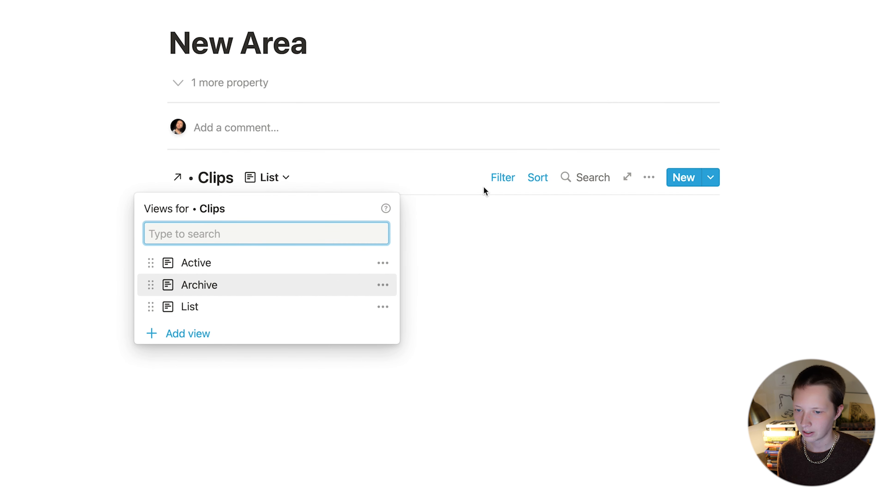
pyautogui.click(503, 178)
pyautogui.click(503, 178)
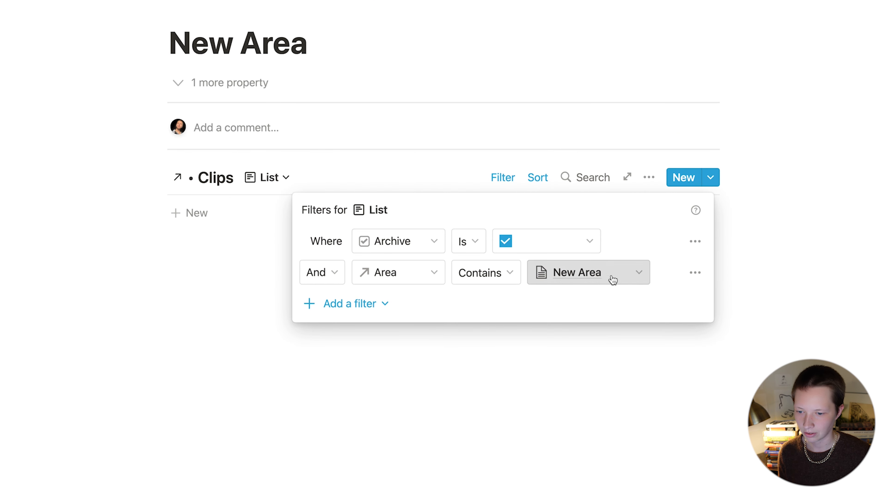
pyautogui.click(696, 273)
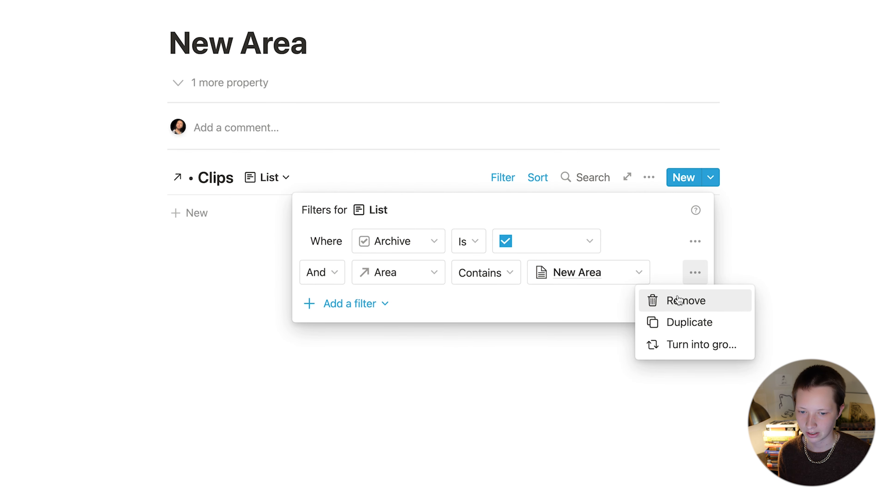
pyautogui.click(662, 311)
pyautogui.click(551, 339)
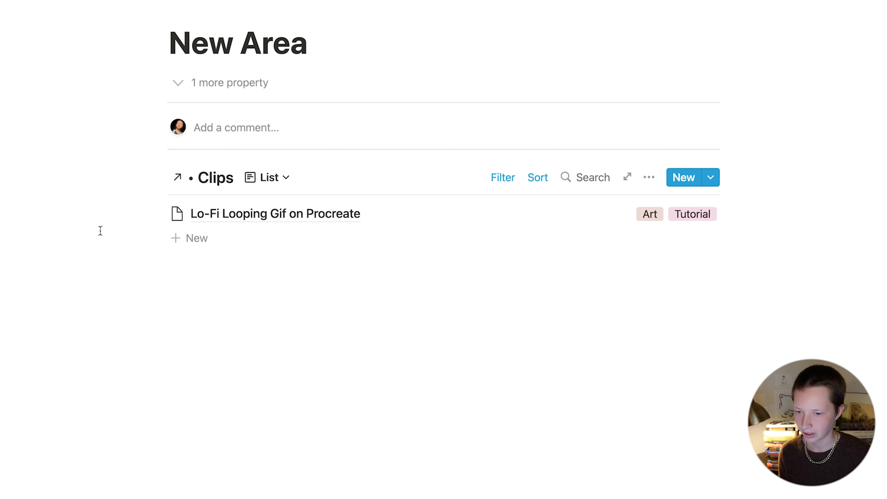
pyautogui.click(503, 177)
pyautogui.click(695, 242)
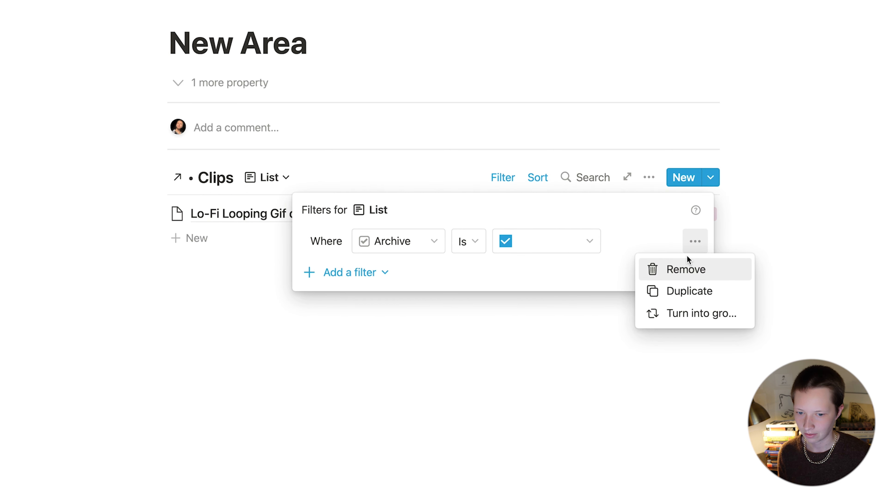
pyautogui.click(668, 268)
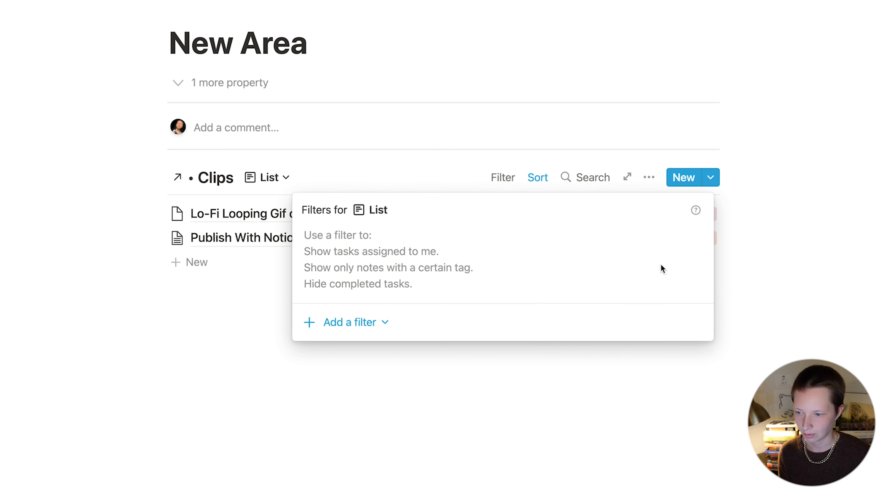
pyautogui.click(135, 225)
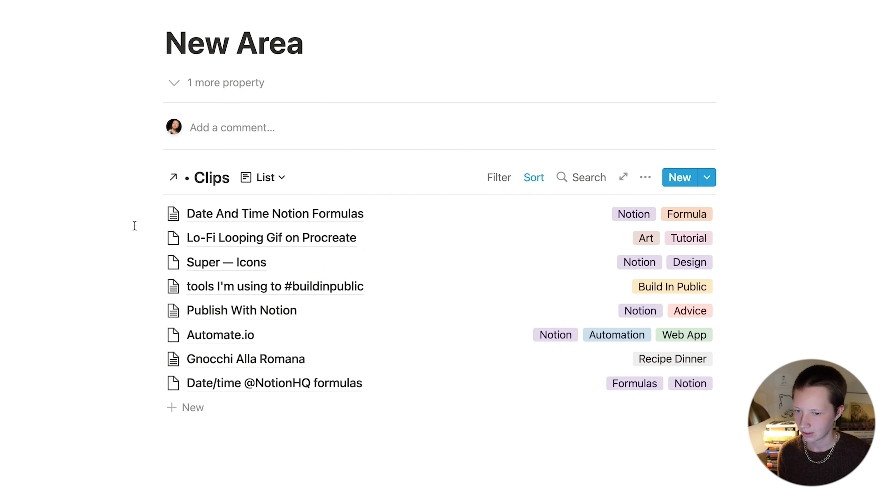
# Step: Show Url and Type in the list rows and hide Tags
pyautogui.click(264, 178)
pyautogui.click(57, 279)
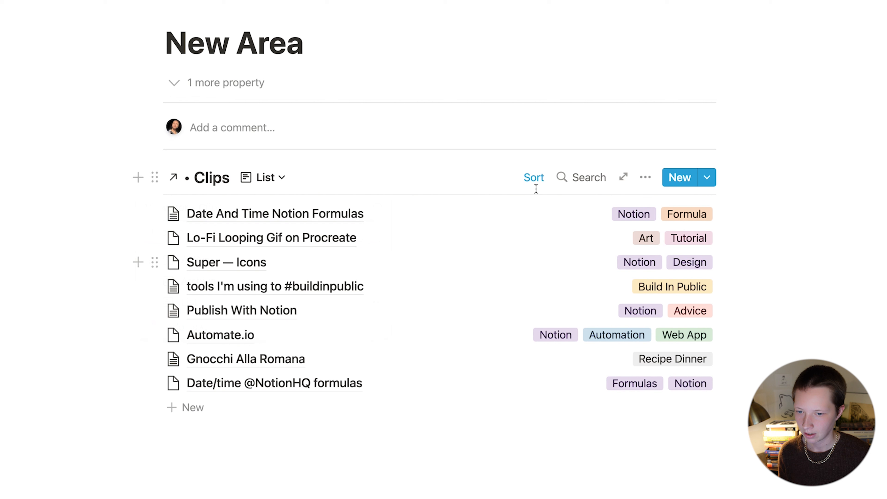
pyautogui.click(645, 177)
pyautogui.click(701, 224)
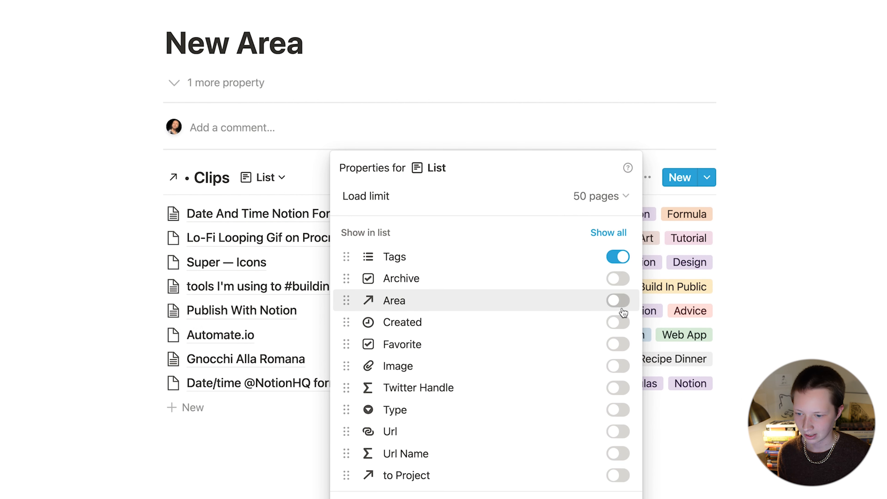
pyautogui.click(618, 432)
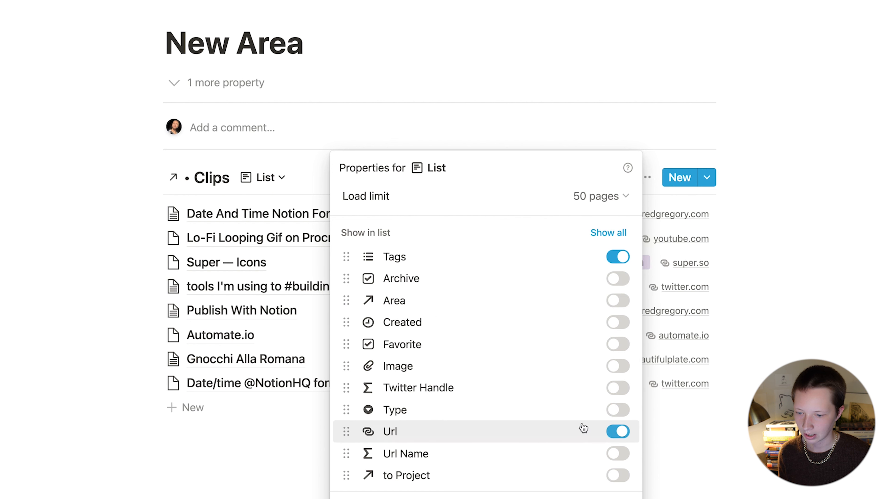
pyautogui.click(618, 432)
pyautogui.click(617, 259)
pyautogui.press('Escape')
# Step: Rename the List view 'Grouped by Tags' and move it to second position, above Archive
pyautogui.click(253, 180)
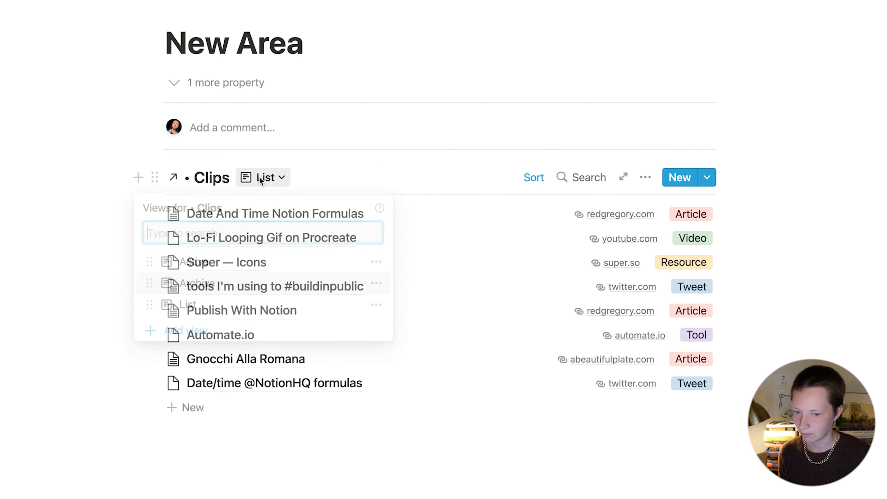
pyautogui.click(383, 307)
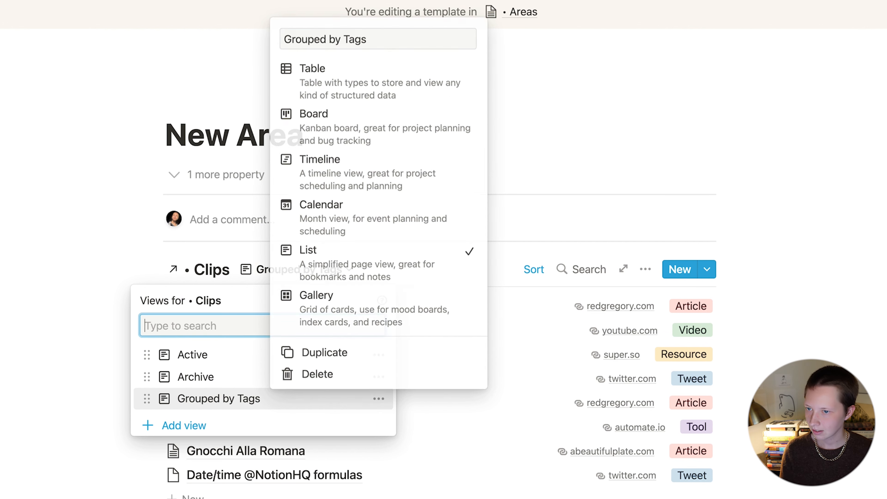
pyautogui.press('Return')
pyautogui.moveTo(224, 319); pyautogui.dragTo(231, 288)
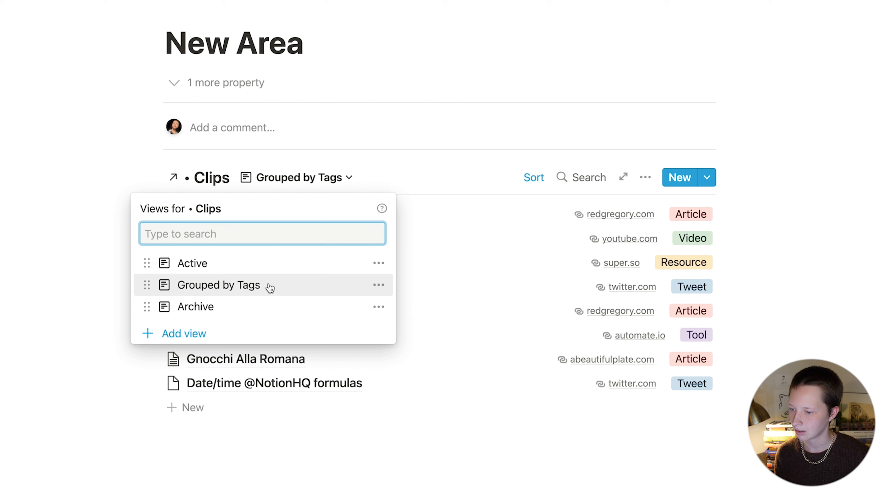
pyautogui.click(582, 169)
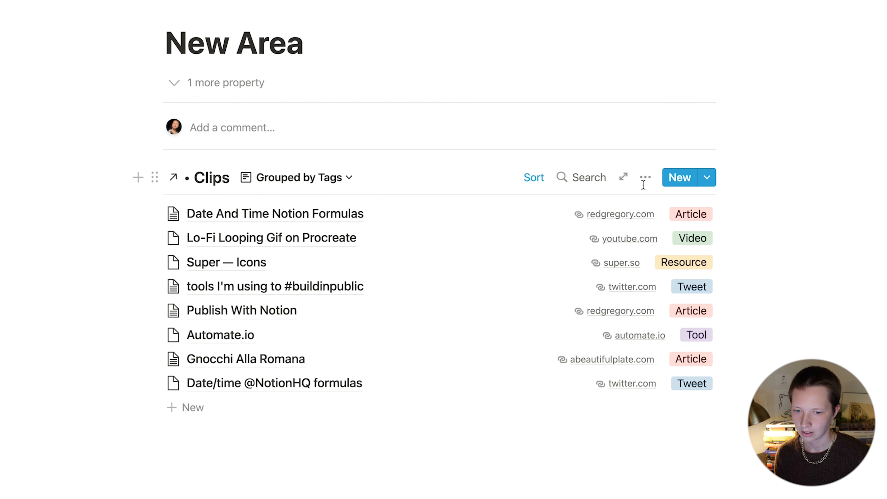
# Step: Group the view's clips by Tags
pyautogui.click(648, 173)
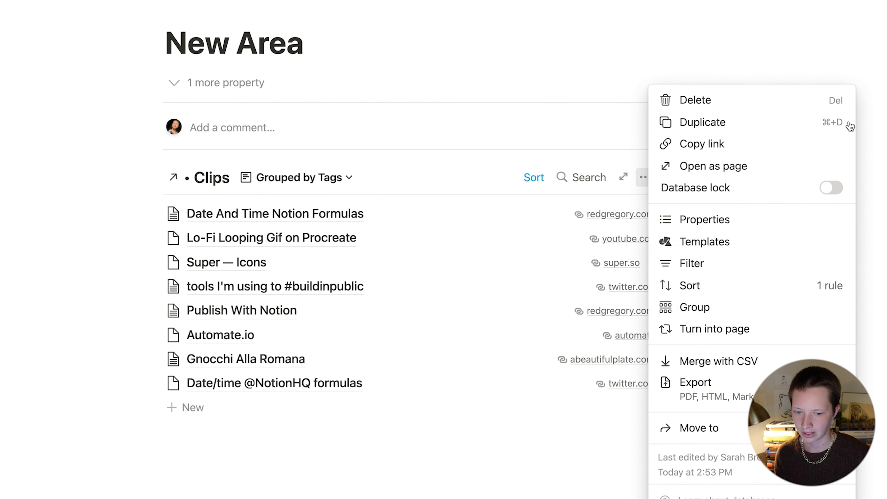
pyautogui.click(700, 307)
pyautogui.click(604, 241)
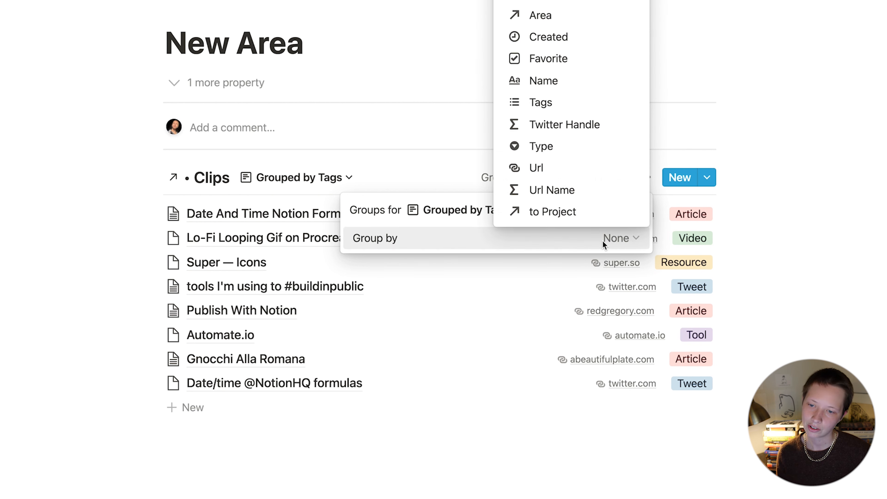
pyautogui.click(561, 110)
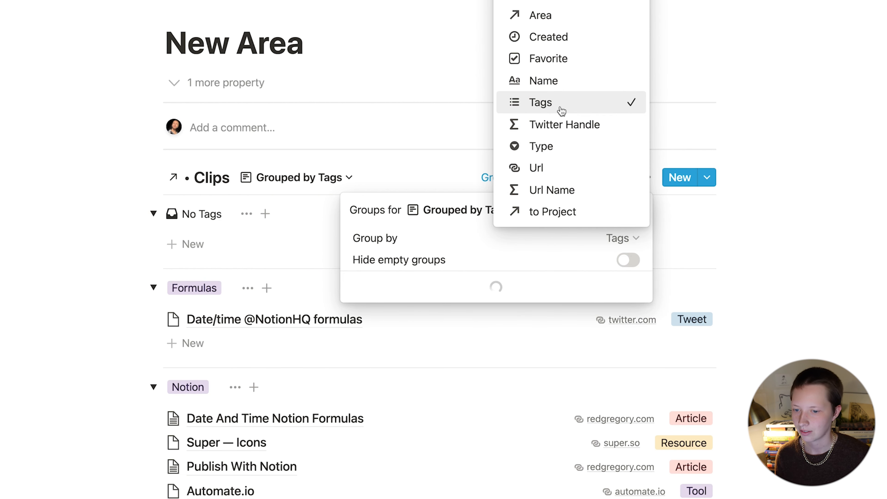
pyautogui.click(436, 196)
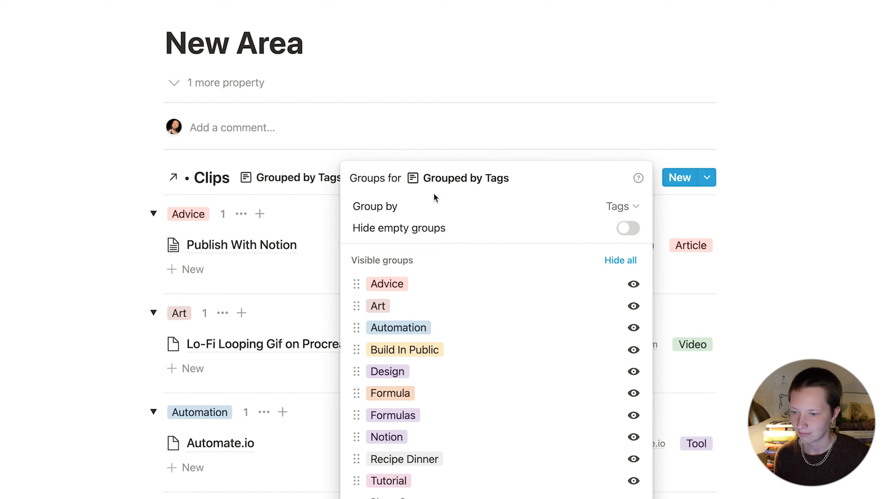
pyautogui.click(150, 227)
pyautogui.scroll(-10, 149, 224)
pyautogui.scroll(3, 149, 223)
pyautogui.scroll(5, 150, 223)
# Step: Reorder the visible properties so Type appears before Url in each clip row
pyautogui.click(645, 95)
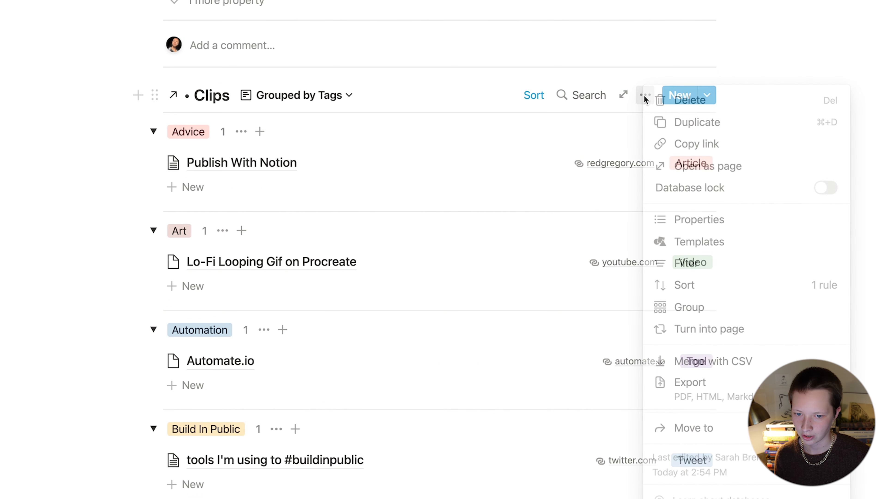
pyautogui.click(690, 219)
pyautogui.moveTo(525, 377); pyautogui.dragTo(528, 399)
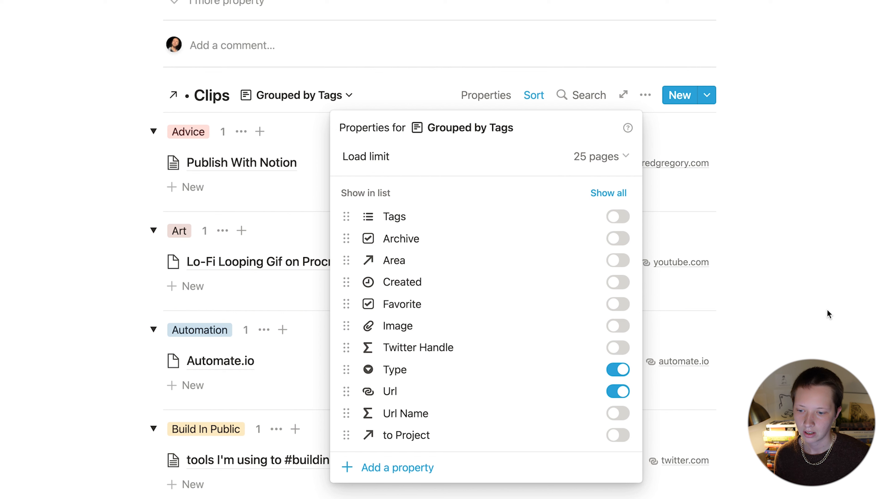
pyautogui.click(828, 313)
pyautogui.scroll(3, 662, 173)
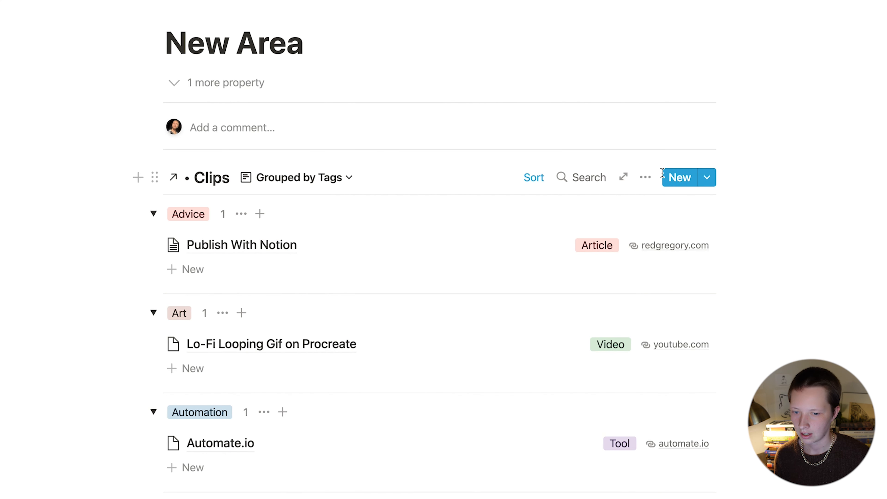
pyautogui.click(646, 179)
pyautogui.click(692, 260)
pyautogui.click(347, 325)
# Step: Add a filter rule limiting Grouped by Tags to clips whose Area contains New Area
pyautogui.click(358, 350)
pyautogui.click(390, 244)
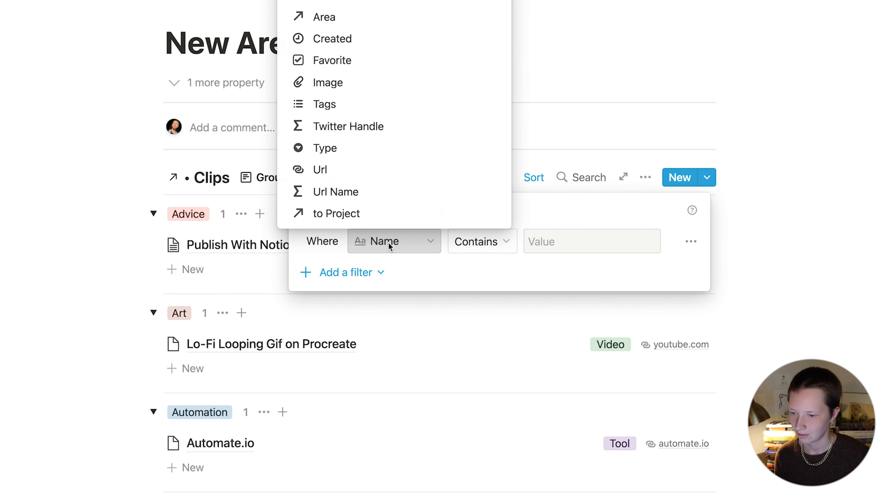
pyautogui.click(327, 19)
pyautogui.click(571, 242)
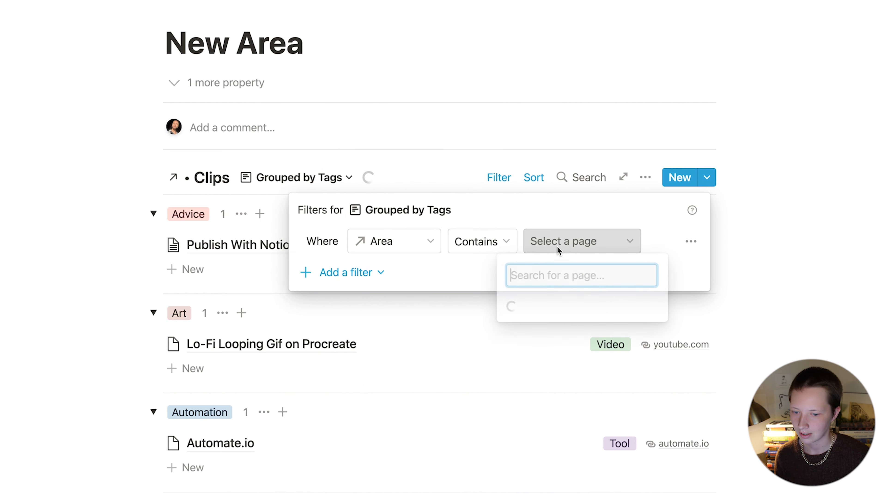
pyautogui.click(541, 307)
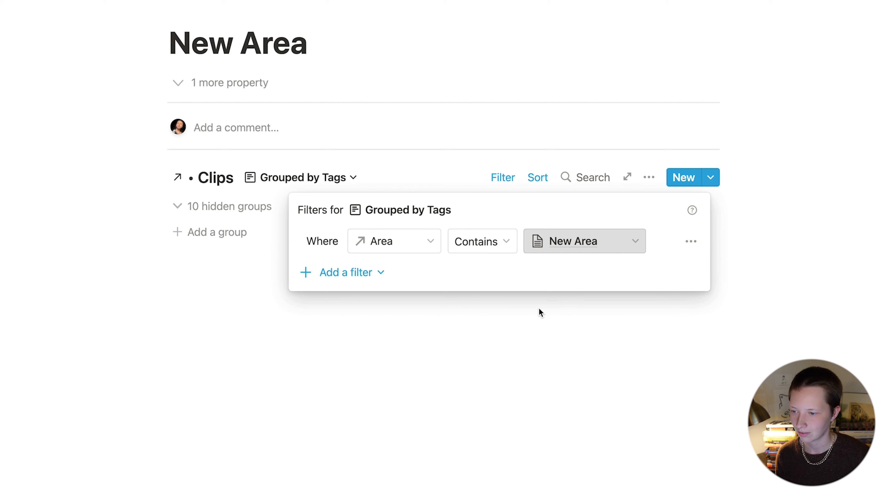
# Step: Add a second rule for Archive unchecked, then switch the linked Clips to the Active view
pyautogui.click(338, 273)
pyautogui.click(349, 299)
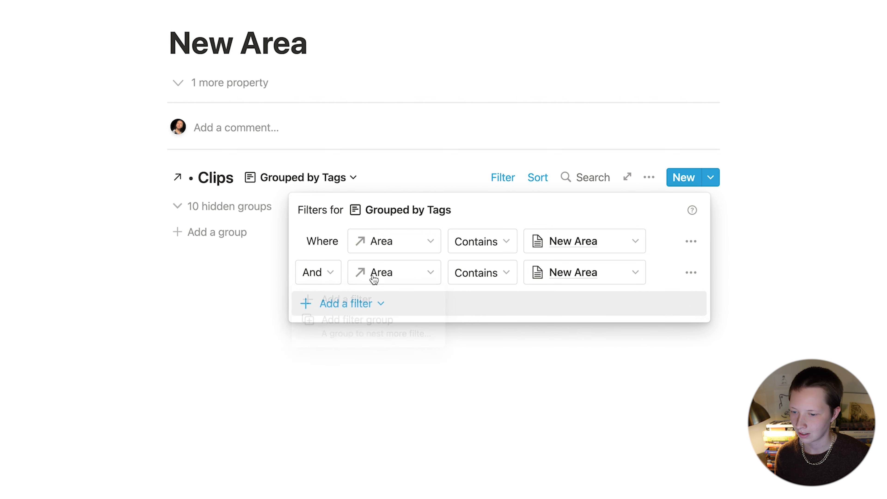
pyautogui.click(381, 275)
pyautogui.click(352, 25)
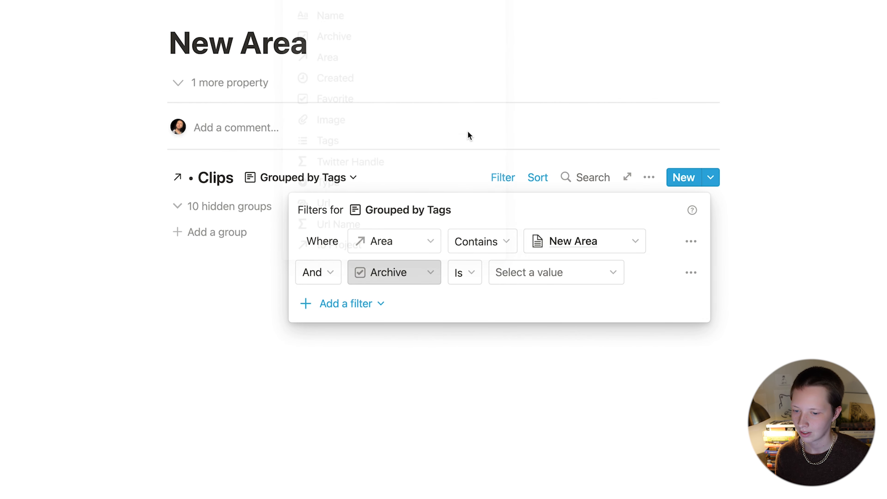
pyautogui.click(536, 288)
pyautogui.click(525, 302)
pyautogui.click(146, 214)
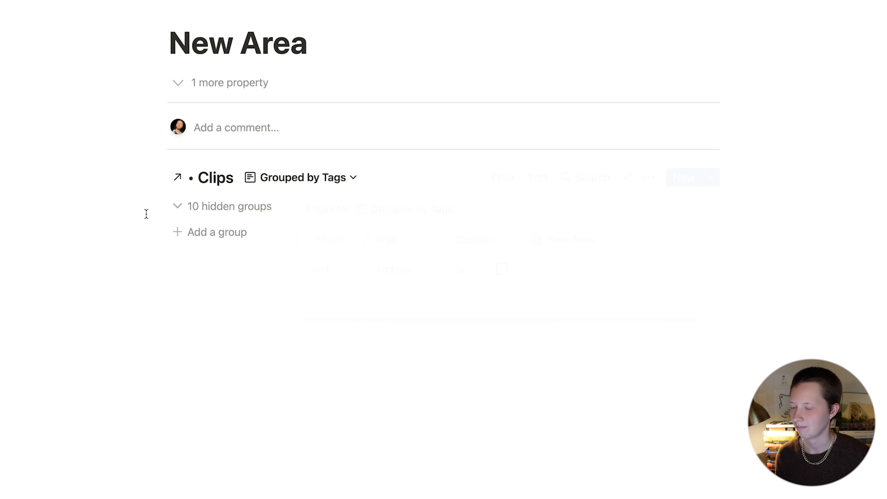
pyautogui.click(503, 178)
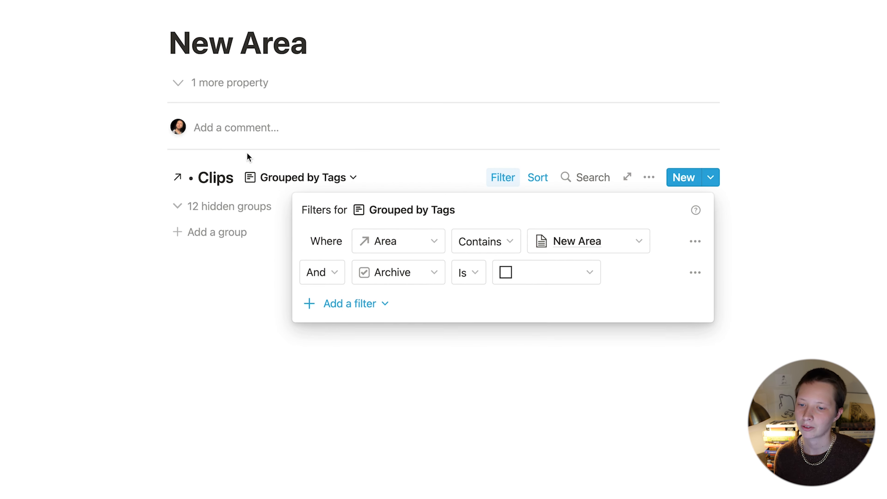
pyautogui.click(213, 151)
pyautogui.click(301, 177)
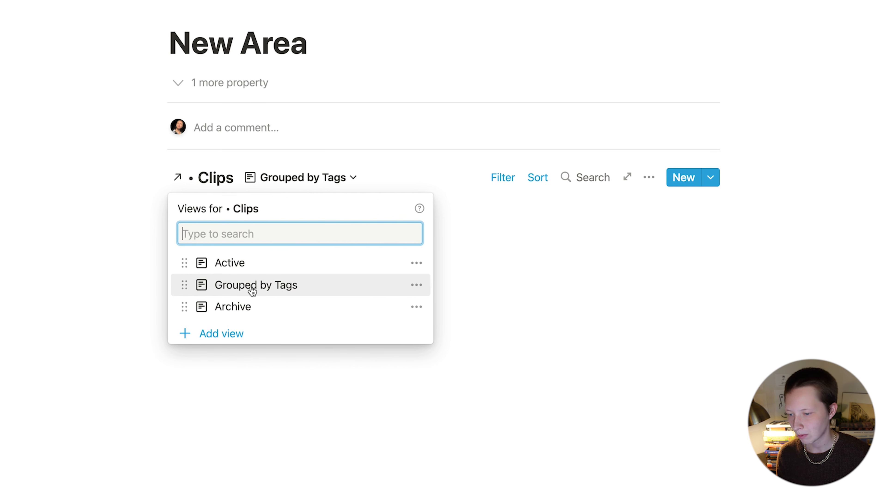
pyautogui.click(245, 266)
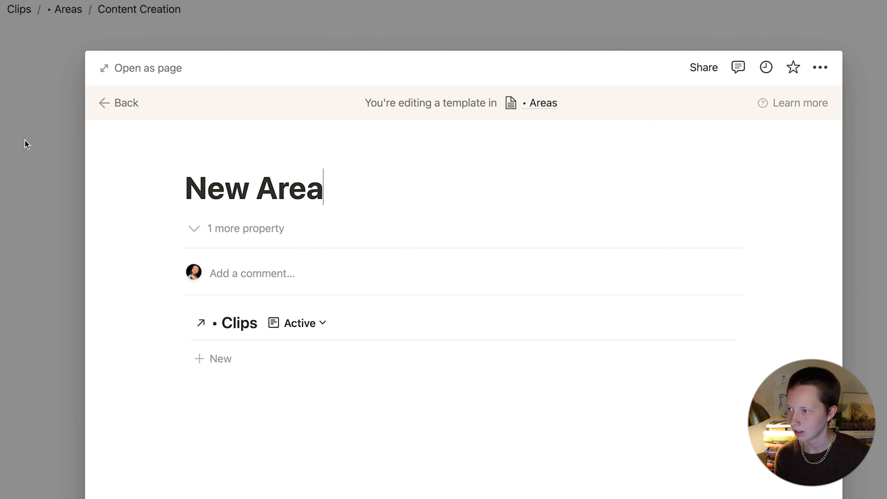
# Step: Return to the Clips page and apply the New Area template to Content Creation
pyautogui.click(41, 83)
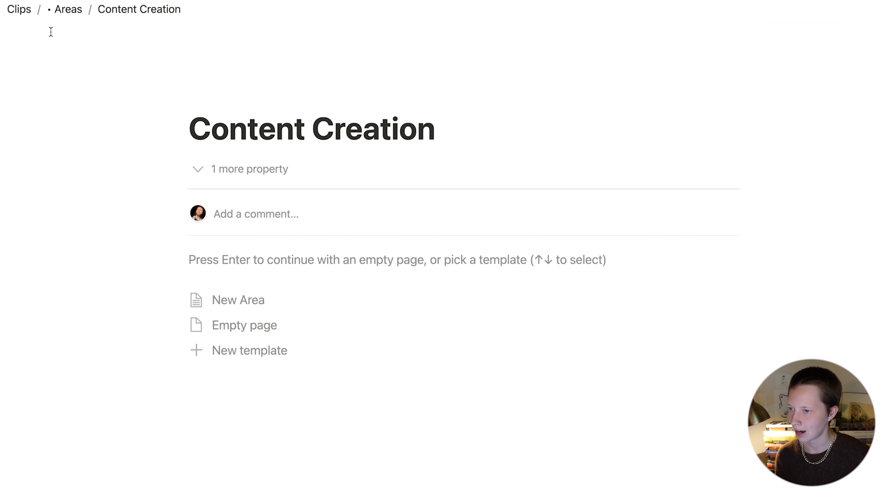
pyautogui.click(19, 9)
pyautogui.scroll(-10, 229, 344)
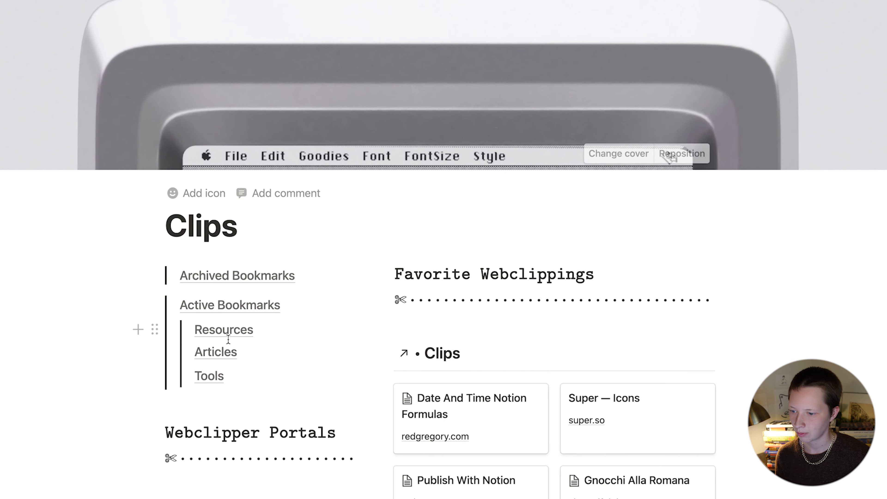
pyautogui.scroll(-5, 271, 130)
pyautogui.scroll(5, 272, 131)
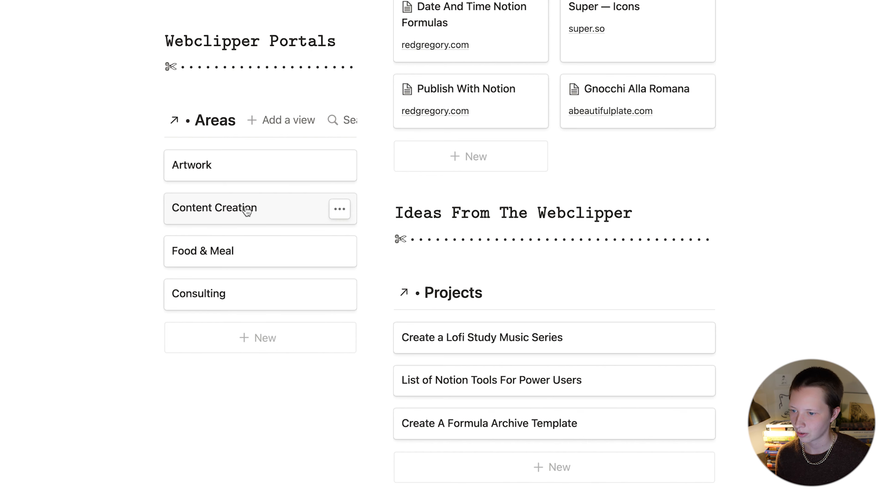
pyautogui.click(247, 210)
pyautogui.click(218, 276)
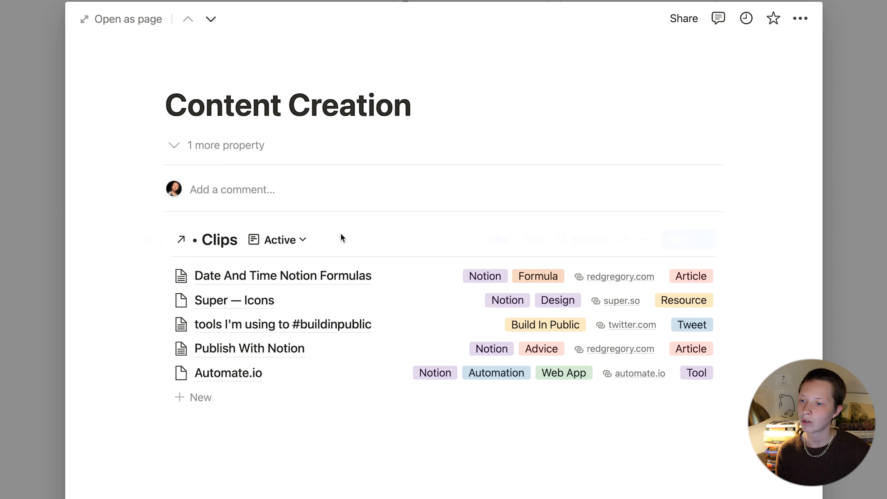
# Step: Show Clips Grouped by Tags and collapse the Advice, Automation and Build In Public groups
pyautogui.click(302, 241)
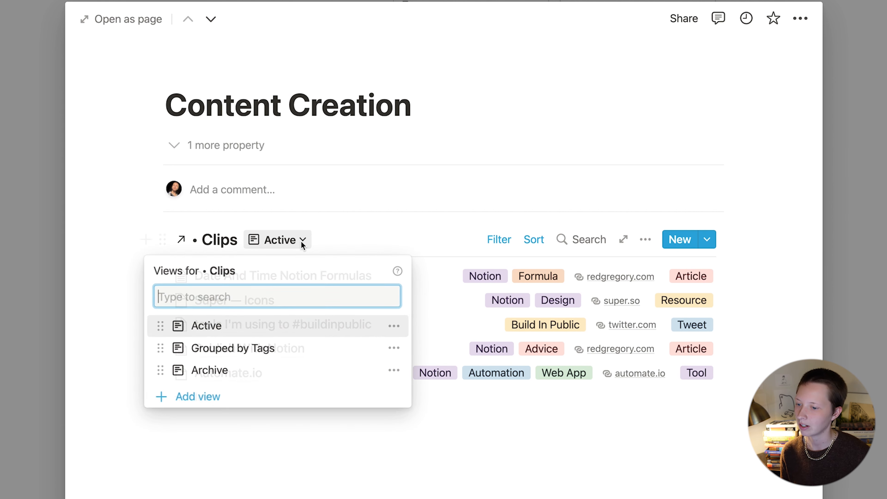
pyautogui.click(249, 348)
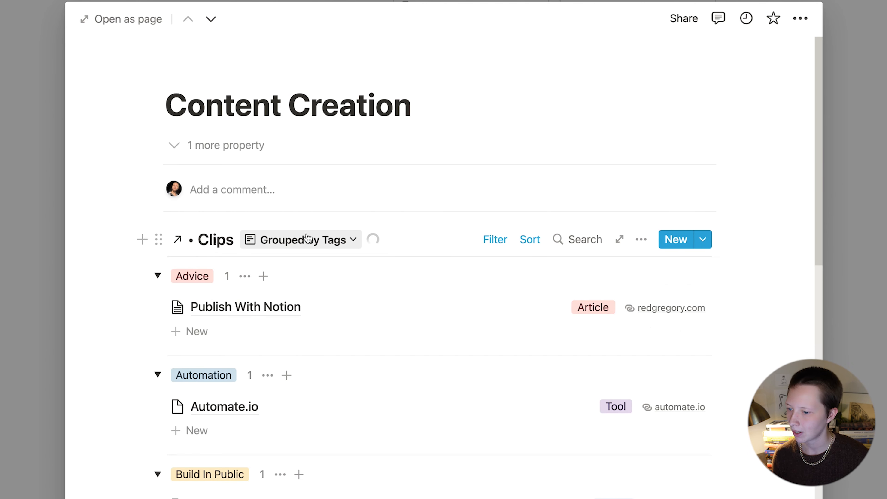
pyautogui.scroll(-3, 318, 281)
pyautogui.scroll(4, 316, 292)
pyautogui.scroll(-12, 314, 299)
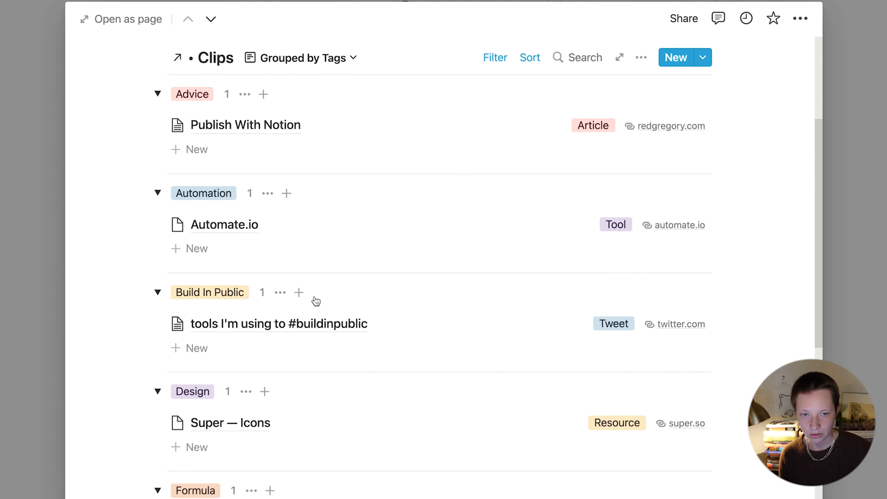
pyautogui.scroll(10, 314, 295)
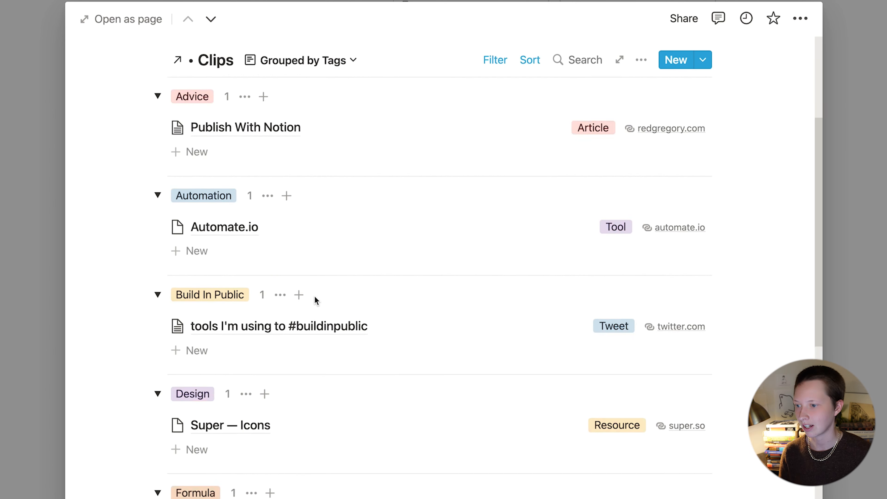
pyautogui.click(158, 223)
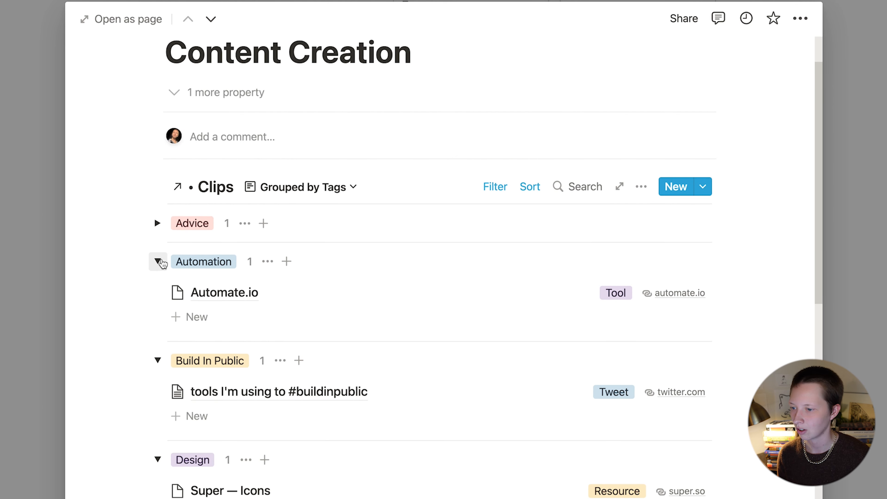
pyautogui.click(158, 261)
pyautogui.click(158, 299)
# Step: Check the Archive view of Clips, then switch back to Active
pyautogui.click(304, 187)
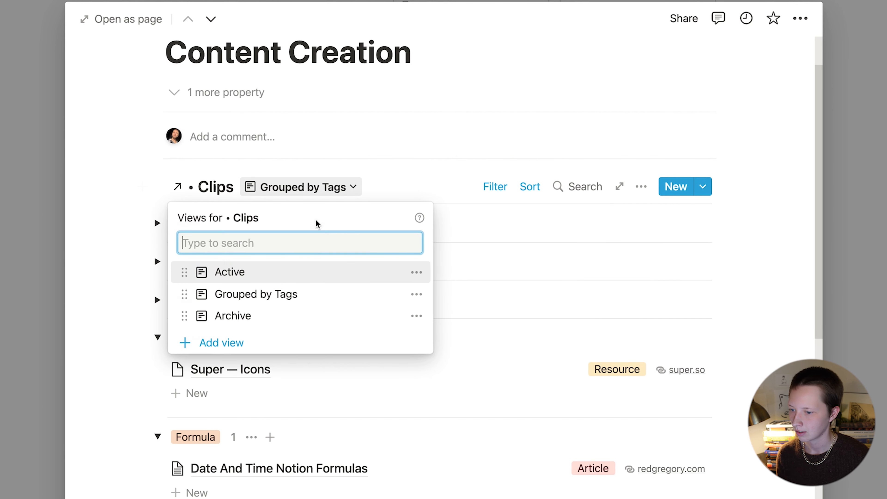
pyautogui.click(257, 316)
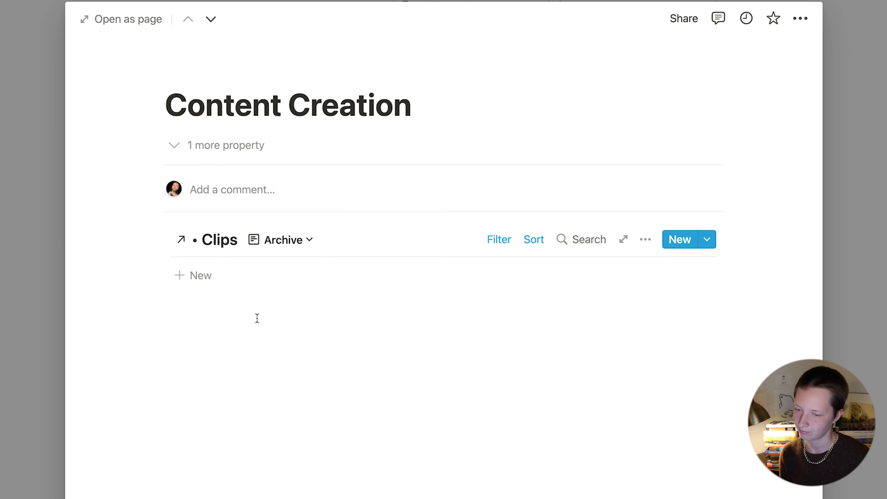
pyautogui.click(273, 241)
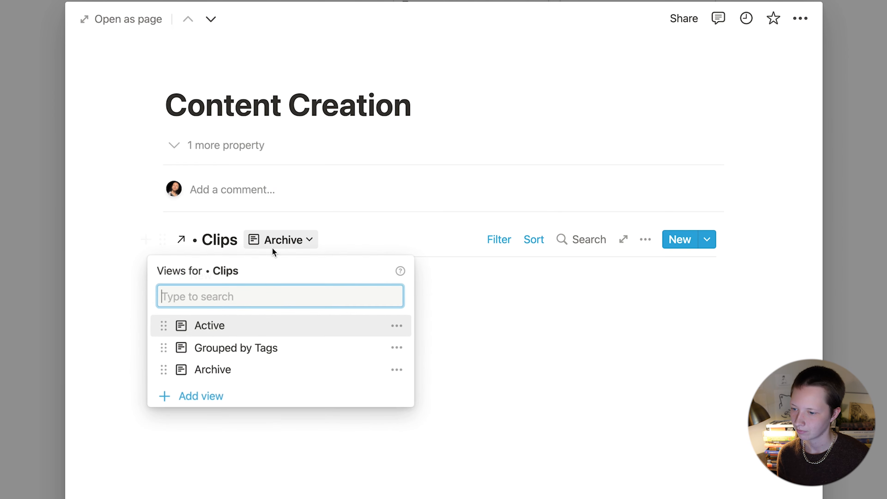
pyautogui.click(209, 324)
# Step: Apply the New Area template to the Artwork, Food & Meal and Consulting areas
pyautogui.click(22, 285)
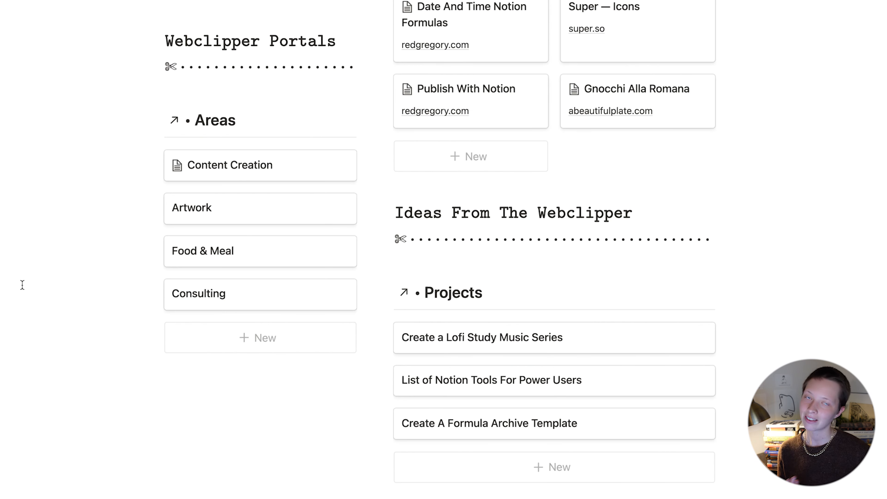
pyautogui.click(239, 211)
pyautogui.click(210, 276)
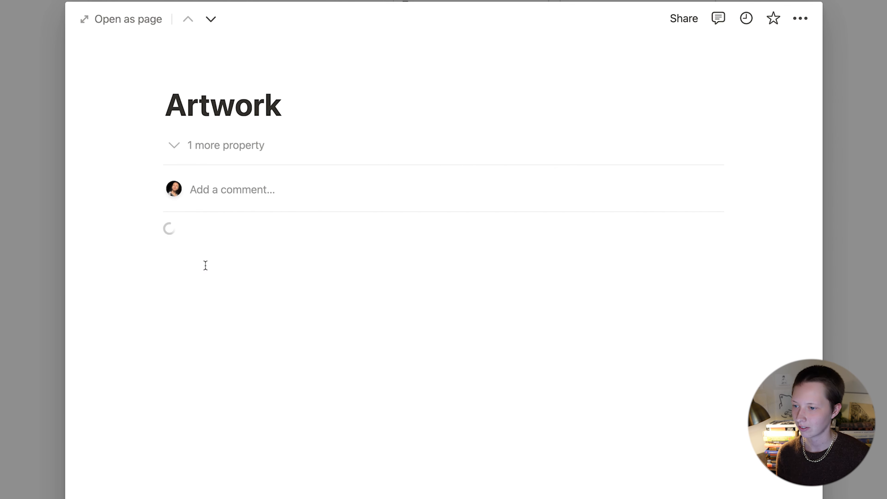
pyautogui.click(27, 270)
pyautogui.click(266, 246)
pyautogui.click(220, 275)
pyautogui.click(19, 291)
pyautogui.click(206, 297)
pyautogui.click(236, 289)
pyautogui.click(16, 258)
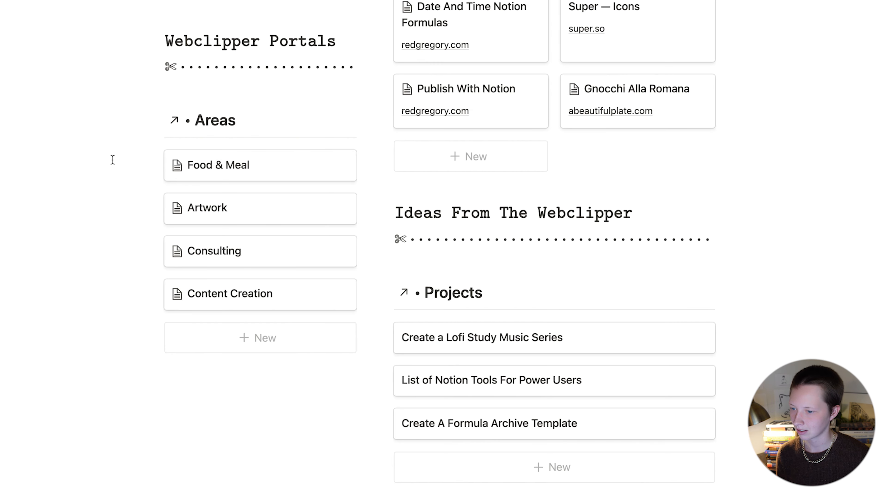
pyautogui.scroll(3, 91, 329)
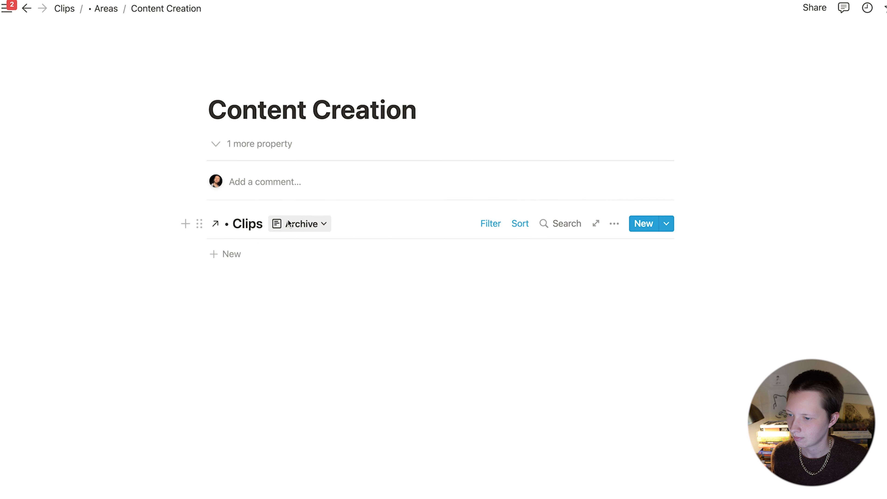
# Step: Switch Clips to Active, then delete the linked Clips database block from Content Creation
pyautogui.click(216, 223)
pyautogui.click(152, 296)
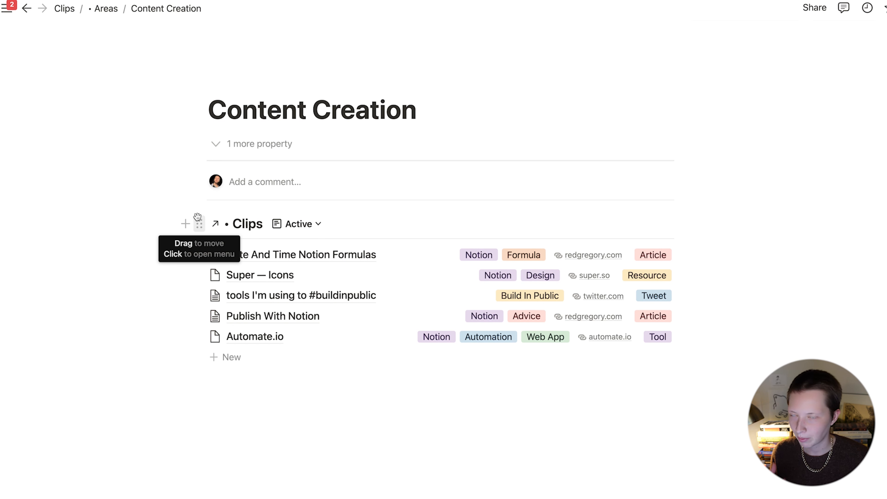
pyautogui.click(307, 224)
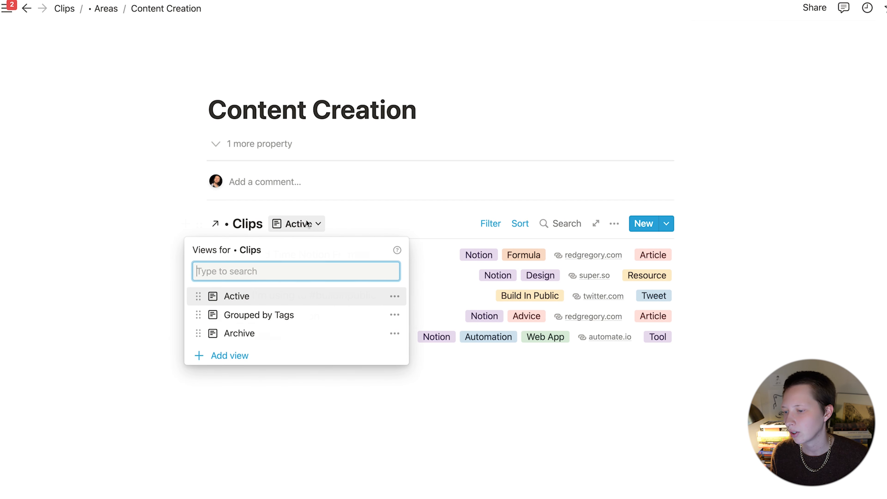
pyautogui.click(238, 229)
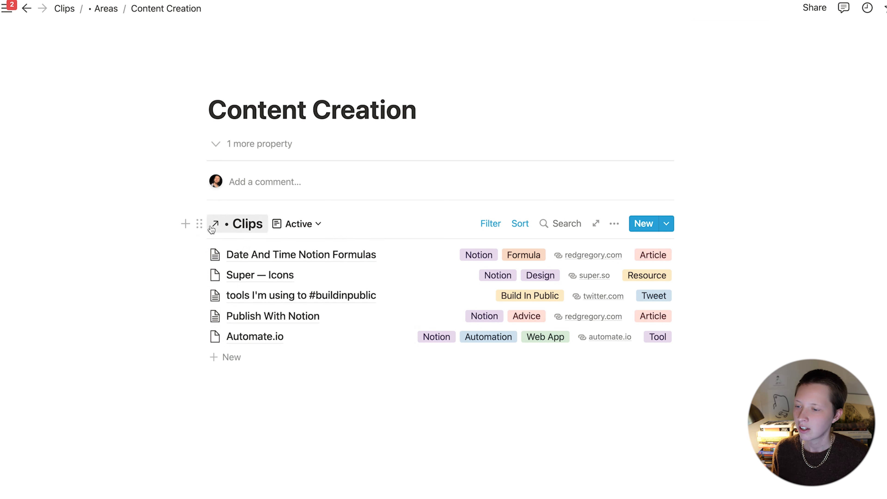
pyautogui.click(200, 223)
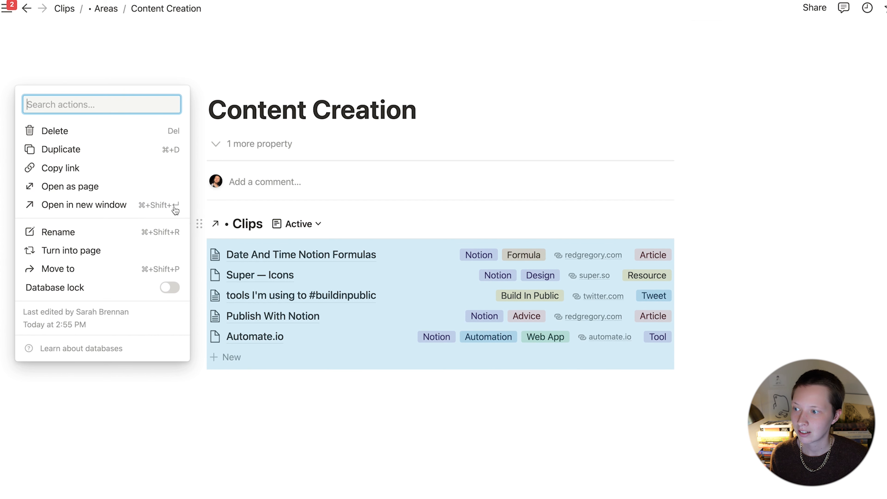
pyautogui.click(63, 129)
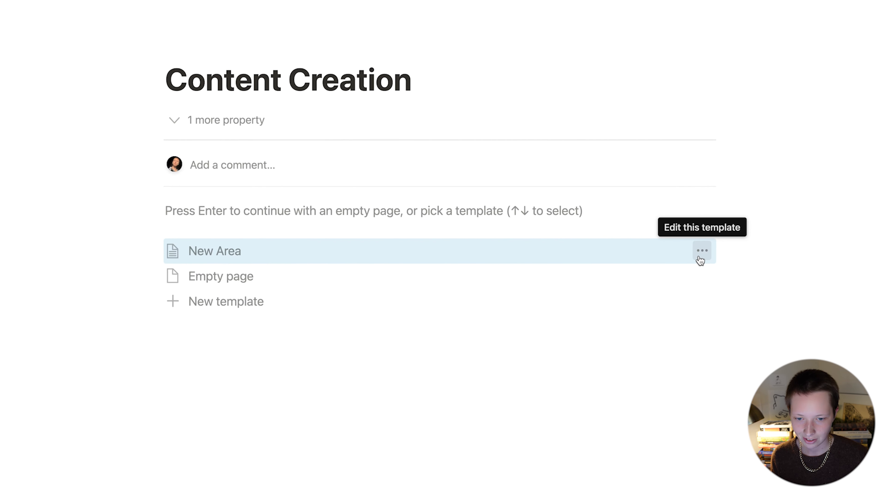
# Step: Open the New Area template in full-page edit mode and review its Clips views
pyautogui.click(700, 259)
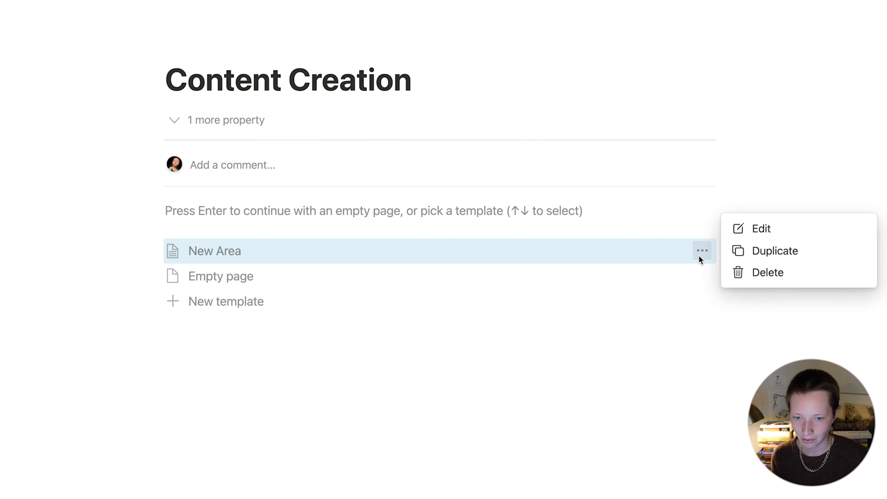
pyautogui.click(789, 230)
pyautogui.click(121, 19)
pyautogui.click(265, 249)
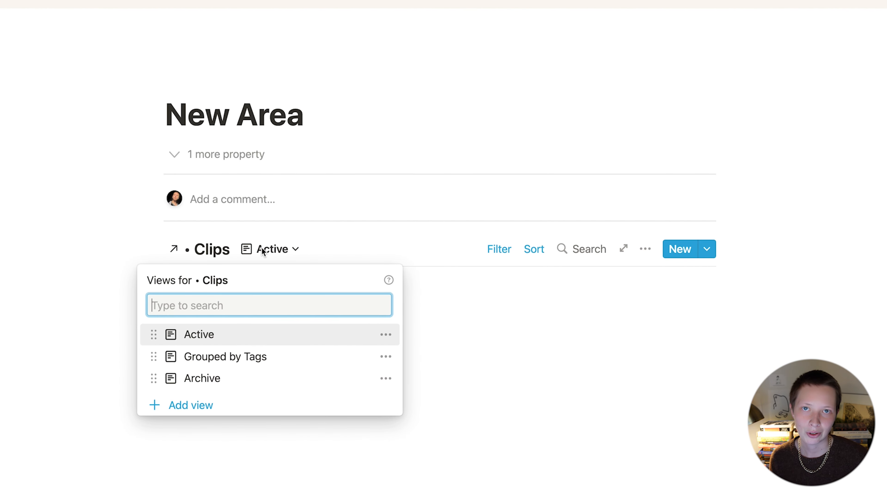
pyautogui.click(262, 249)
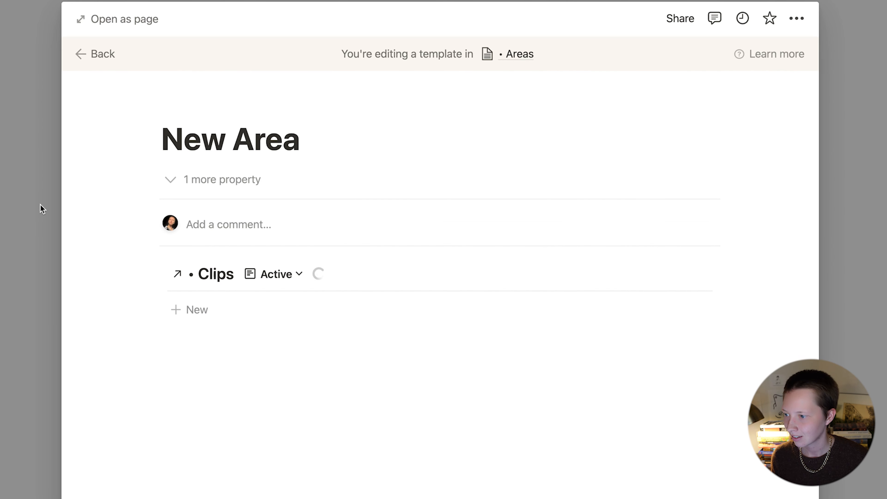
pyautogui.click(42, 208)
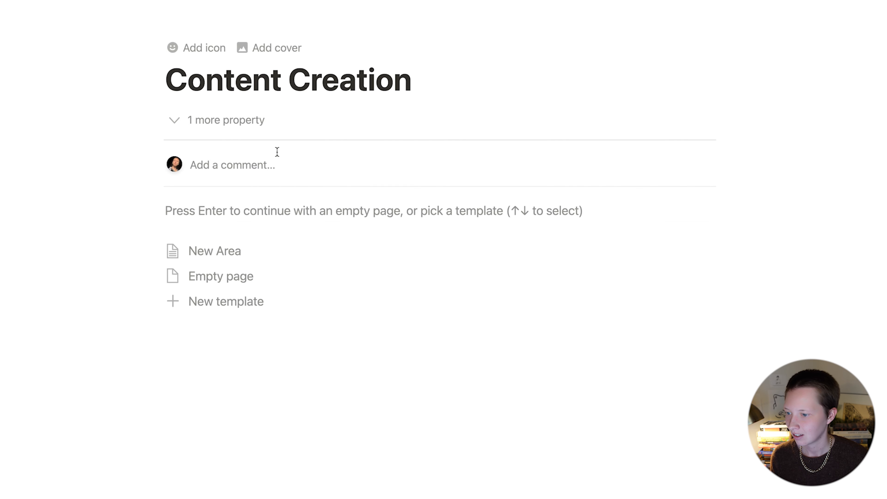
# Step: Apply New Area to Content Creation and return to the Clips home page
pyautogui.click(250, 246)
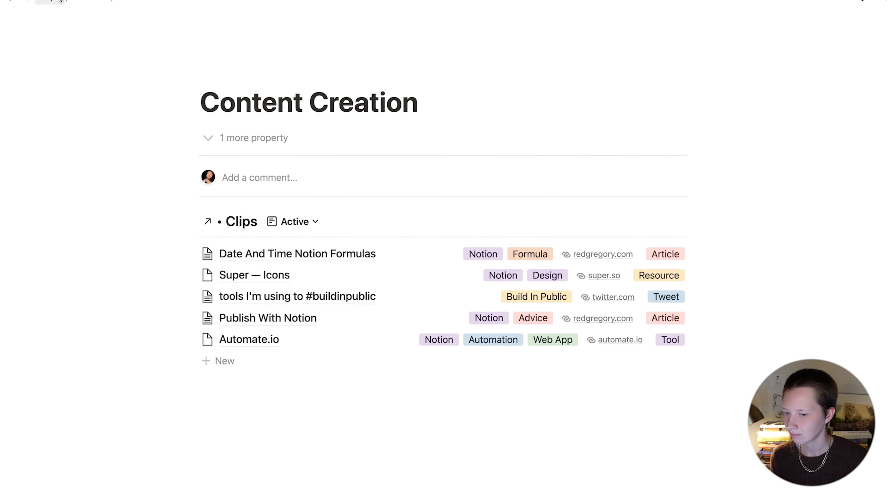
pyautogui.click(60, 1)
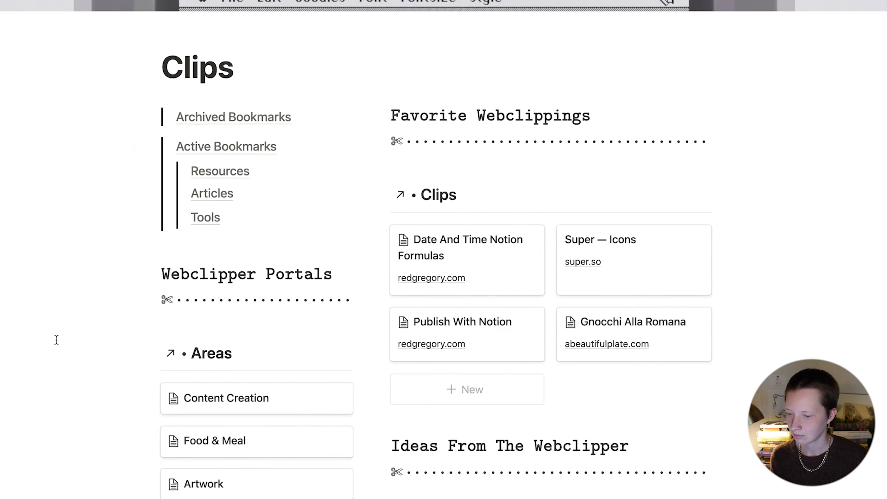
pyautogui.scroll(-7, 56, 339)
pyautogui.scroll(6, 56, 340)
pyautogui.scroll(-1, 57, 340)
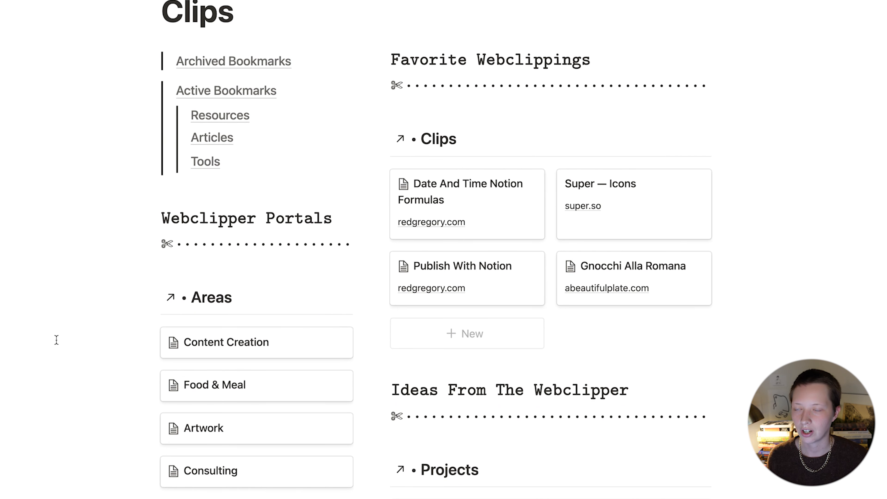